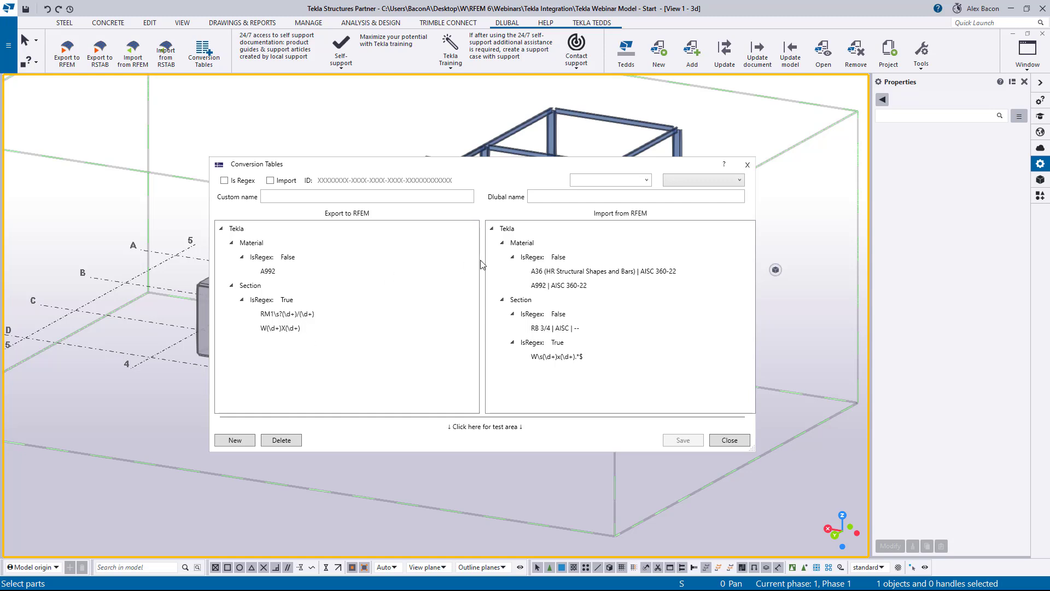
# - Close the Conversion Tables dialog
pyautogui.click(419, 195)
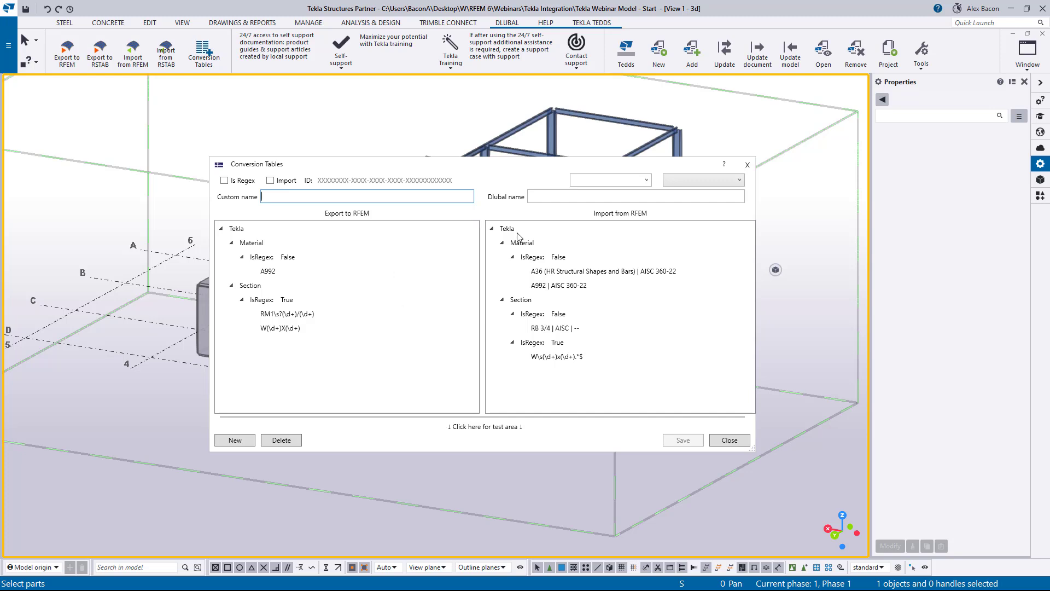
pyautogui.click(746, 165)
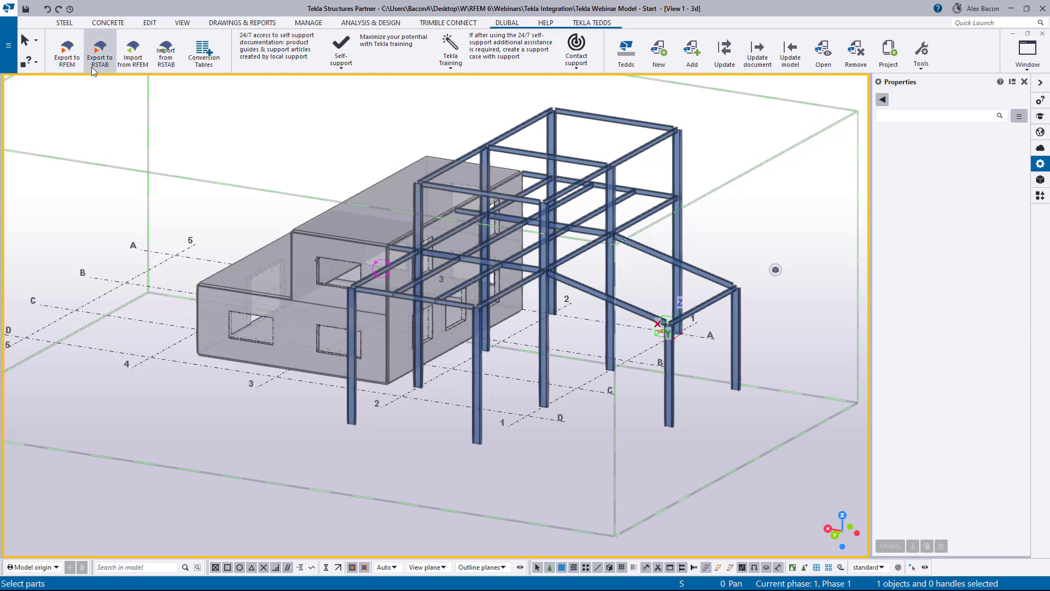
# - Snap the Tekla window to one half of the screen and place RFEM beside it
pyautogui.moveTo(288, 16); pyautogui.dragTo(1049, 180)
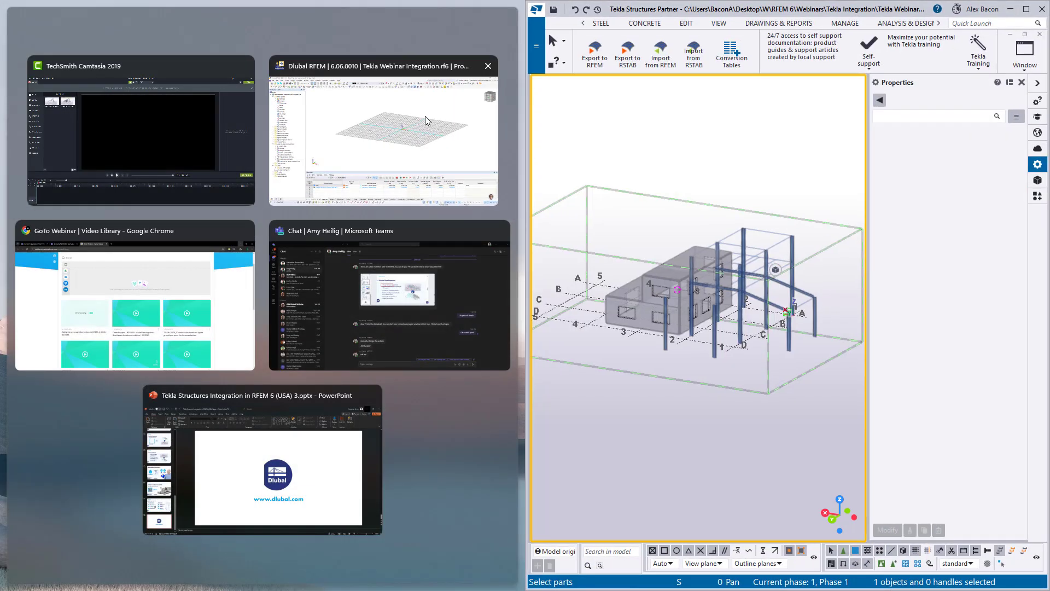
pyautogui.click(425, 116)
pyautogui.scroll(-1, 388, 253)
pyautogui.moveTo(388, 253); pyautogui.dragTo(371, 273, button='middle')
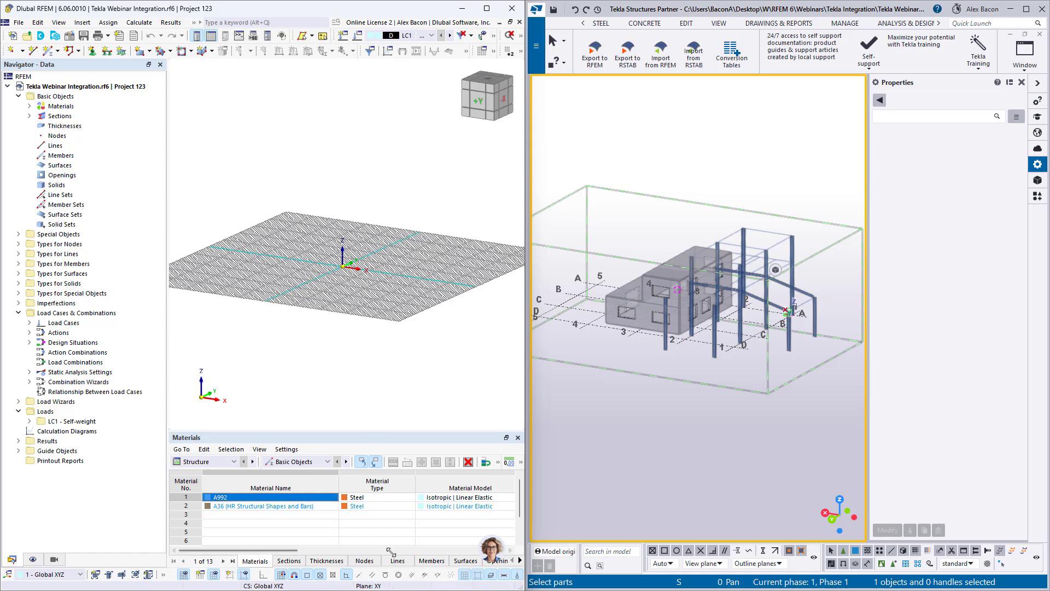
pyautogui.click(363, 541)
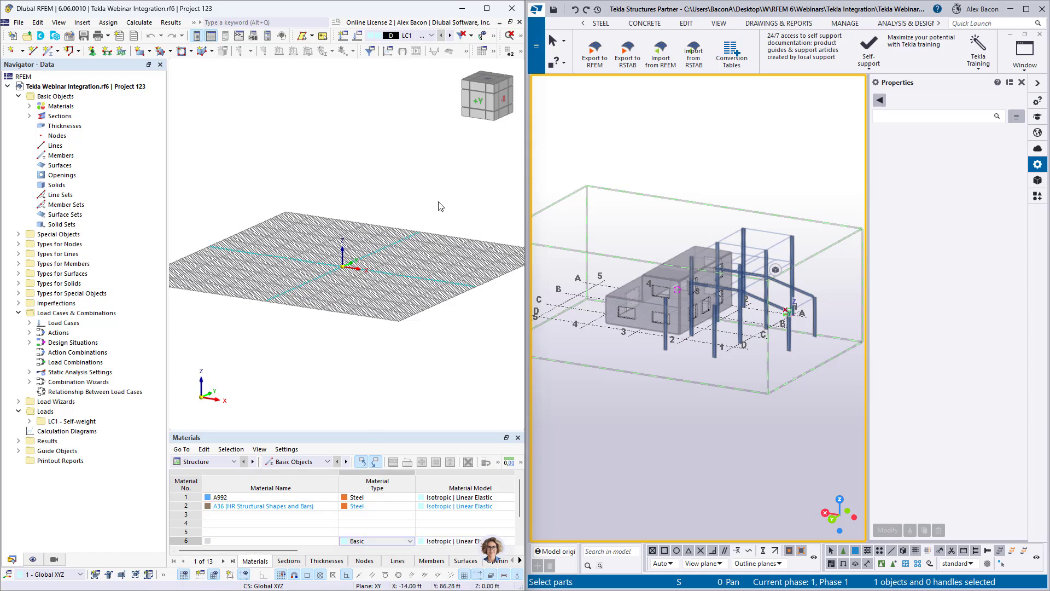
# - Export the Tekla model to RFEM as a physical model
pyautogui.click(597, 55)
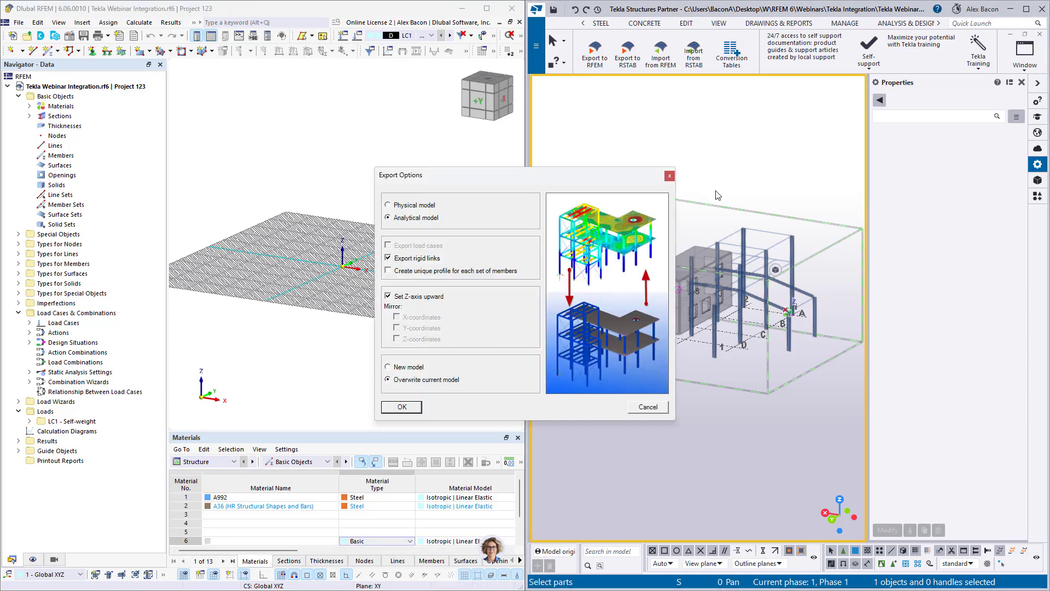
pyautogui.click(413, 205)
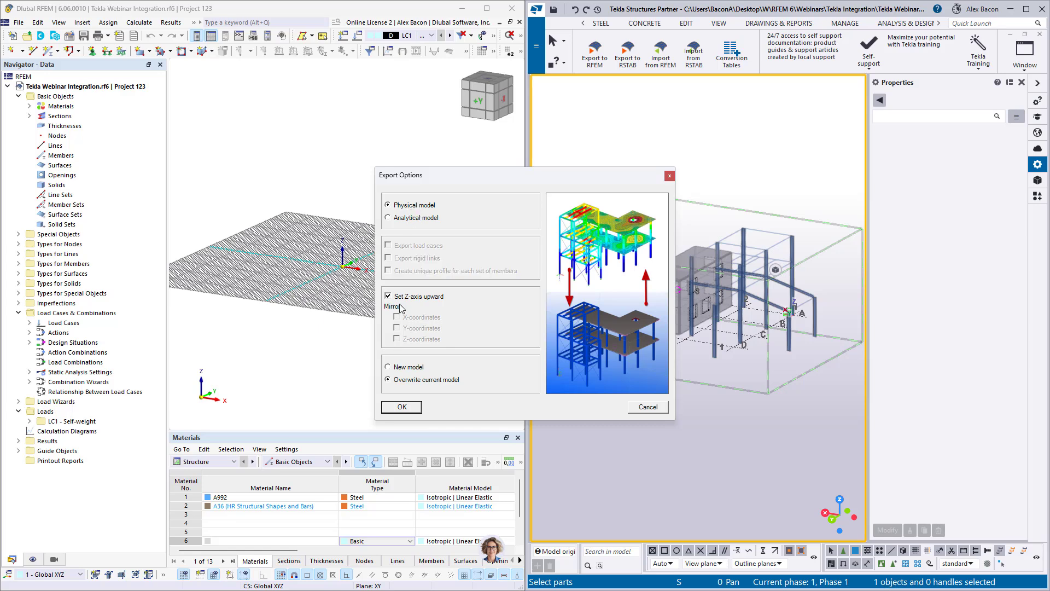
pyautogui.click(401, 407)
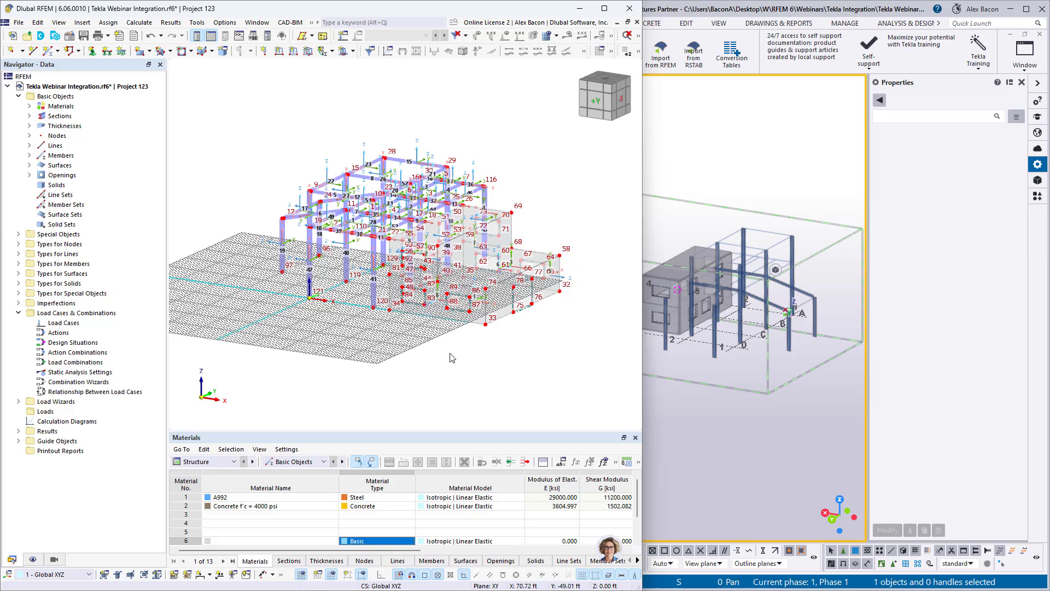
# - Turn off object numbering in the RFEM view
pyautogui.rightClick(445, 329)
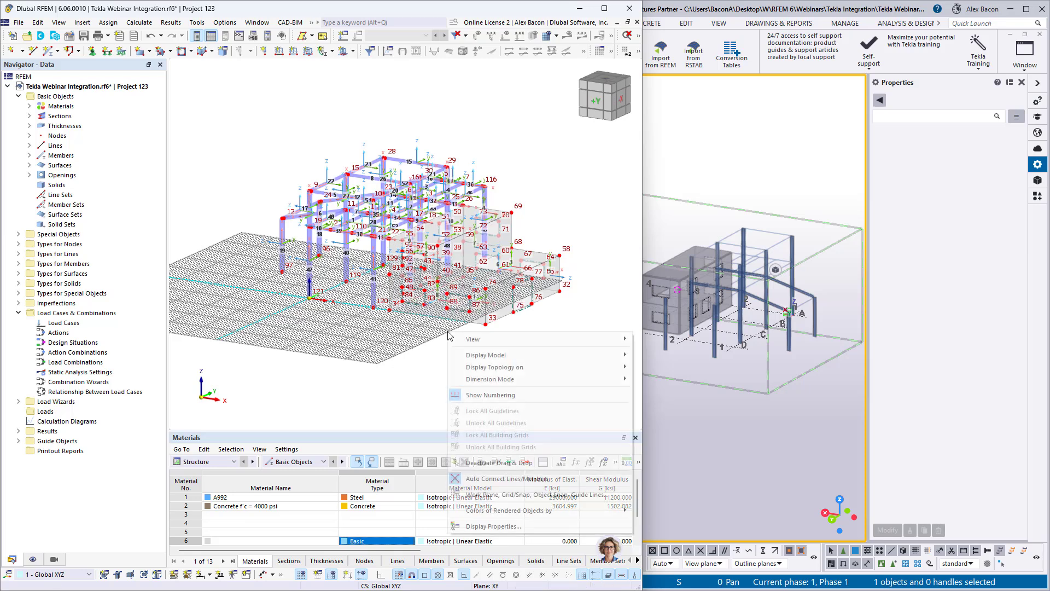
pyautogui.click(492, 395)
pyautogui.rightClick(444, 361)
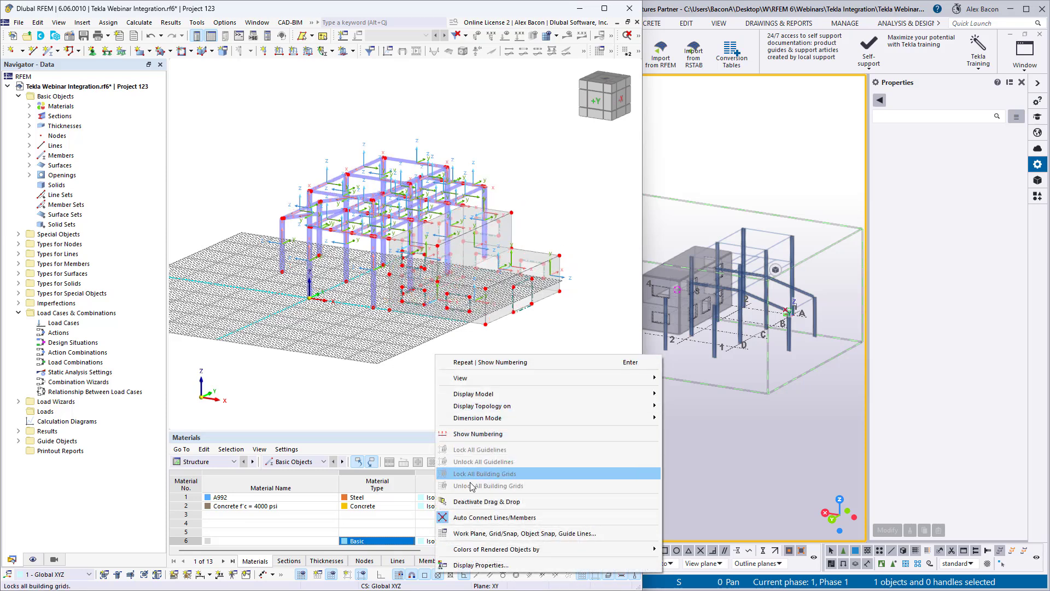
pyautogui.click(415, 389)
# - Hide the members' local axis systems and the grid in the RFEM view
pyautogui.rightClick(310, 254)
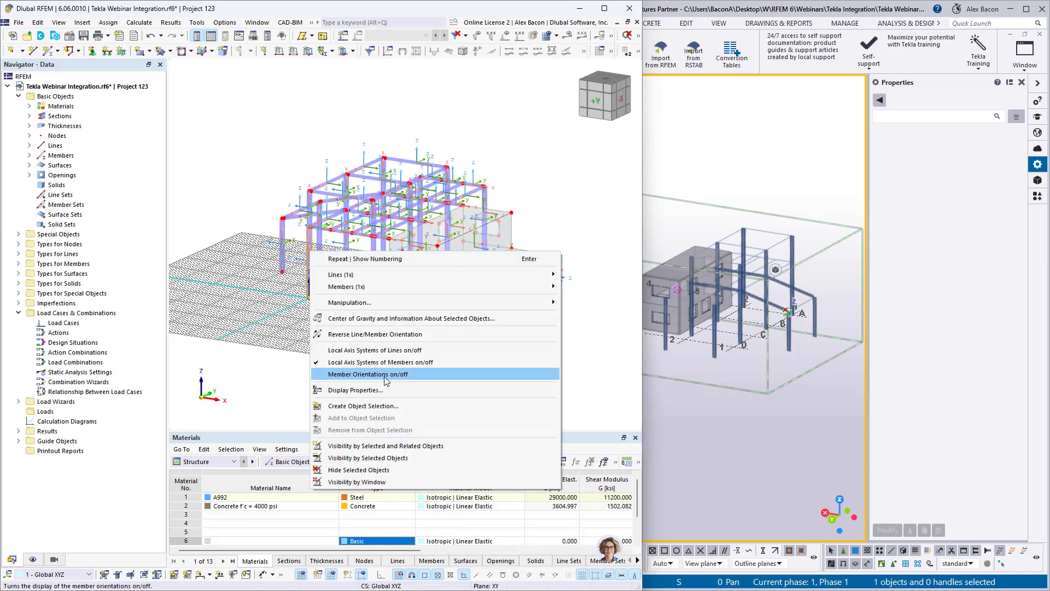
pyautogui.click(367, 359)
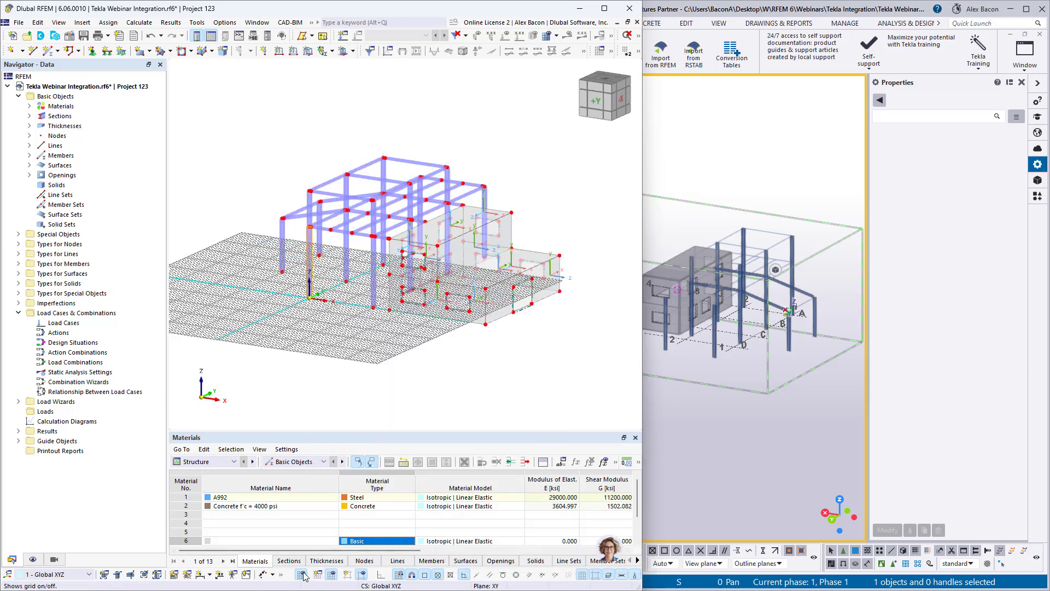
pyautogui.click(360, 573)
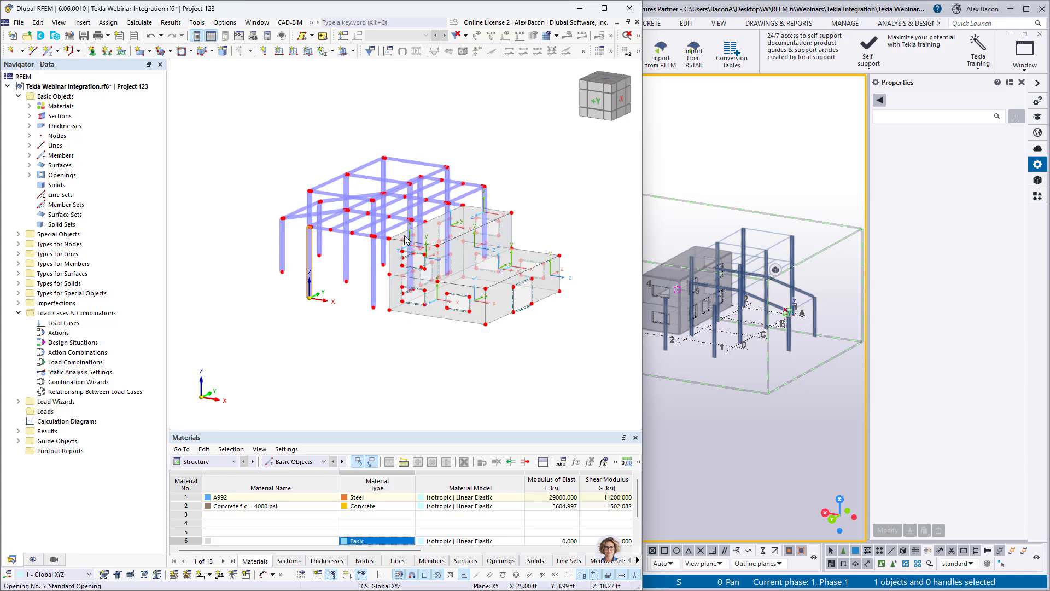
# - Zoom into the beam-column connections of the RFEM and Tekla models to compare them
pyautogui.scroll(2, 403, 236)
pyautogui.scroll(10, 311, 226)
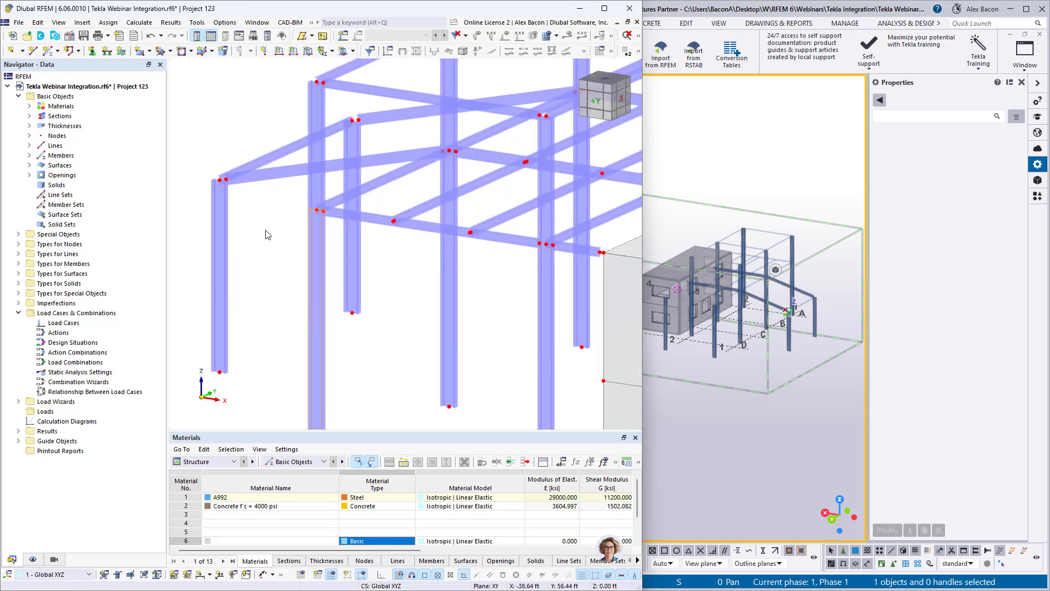
pyautogui.scroll(-5, 378, 209)
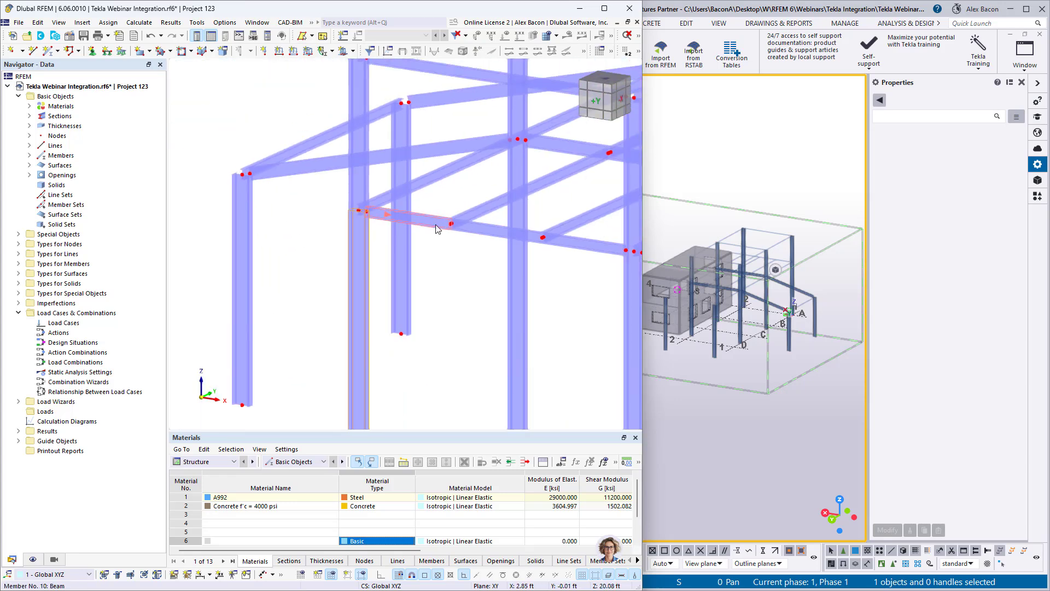
pyautogui.scroll(6, 389, 244)
pyautogui.scroll(-2, 263, 251)
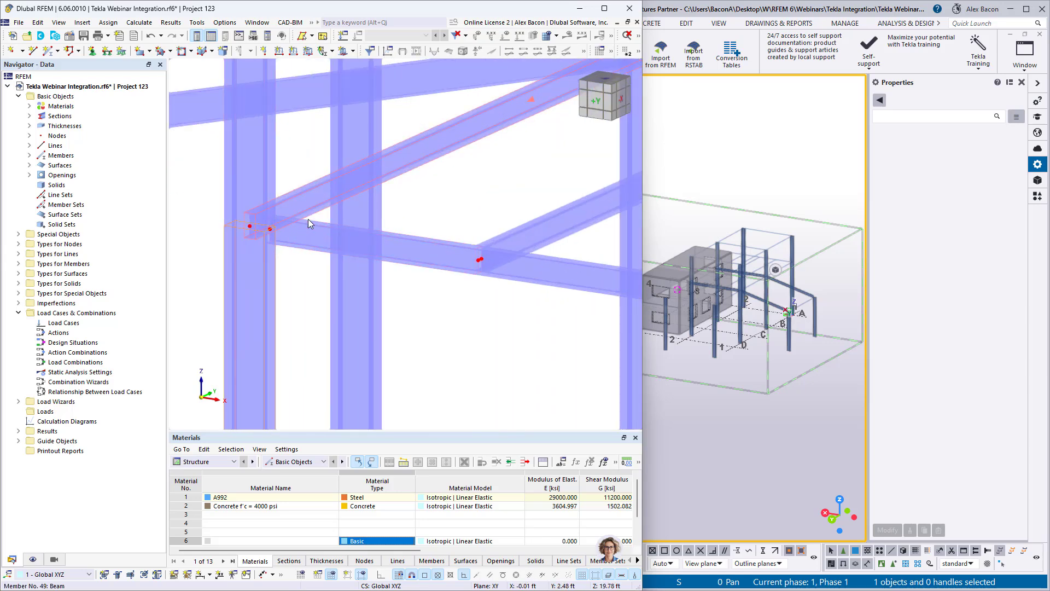
pyautogui.scroll(-5, 261, 245)
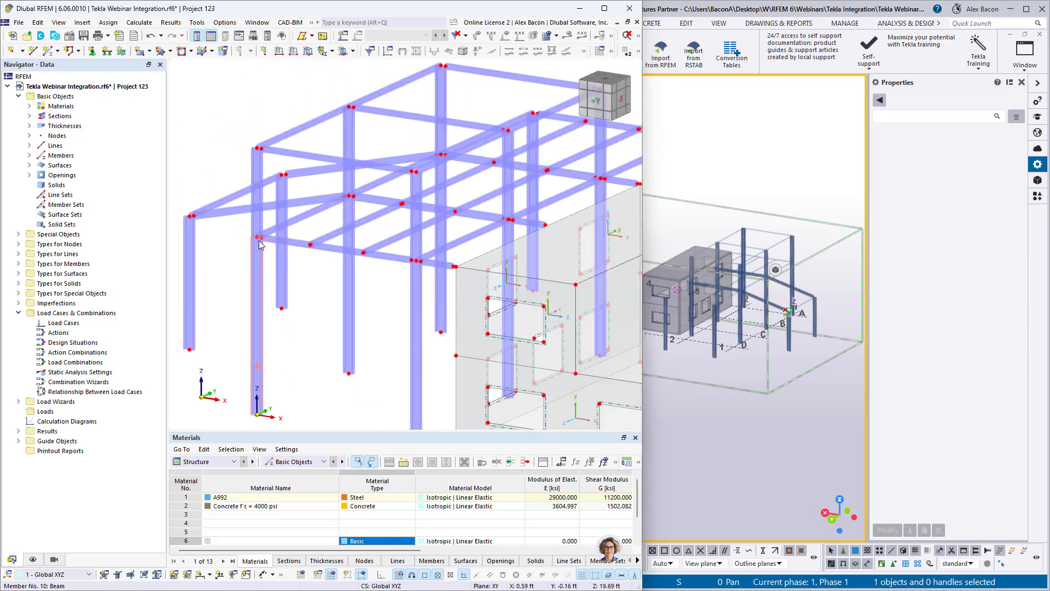
pyautogui.click(724, 296)
pyautogui.scroll(3, 725, 295)
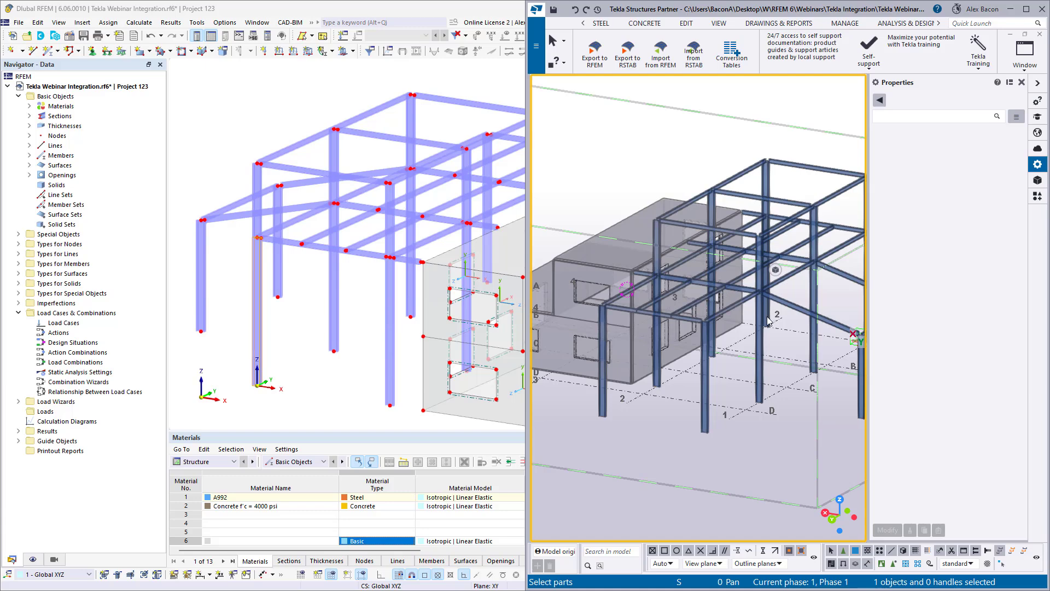
pyautogui.keyDown('ctrl'); pyautogui.moveTo(768, 321); pyautogui.dragTo(640, 348, button='middle'); pyautogui.keyUp('ctrl')
pyautogui.scroll(5, 634, 341)
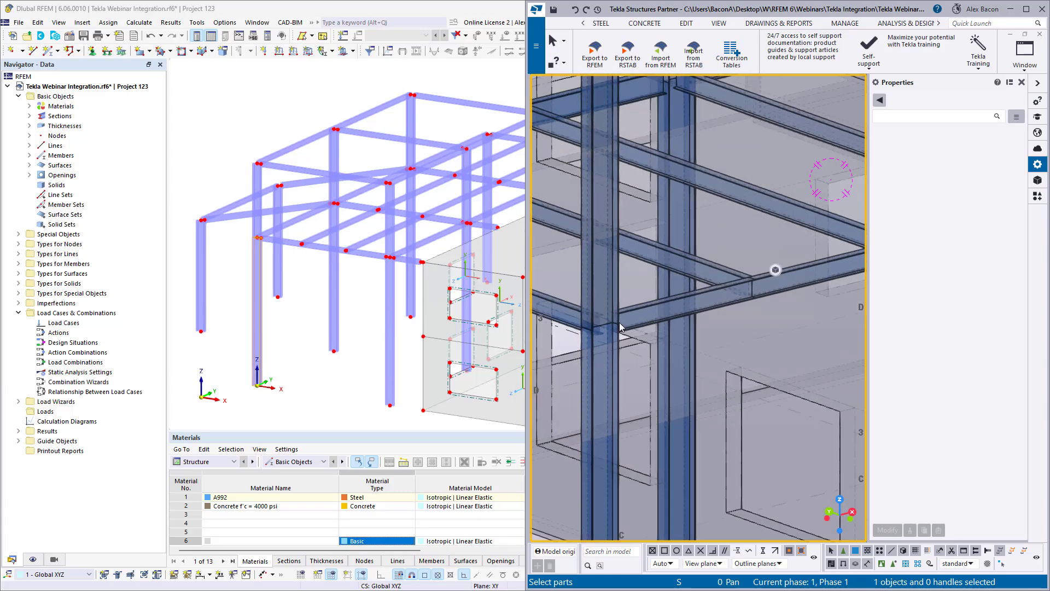
# - Switch the RFEM model display to wireframe
pyautogui.click(264, 131)
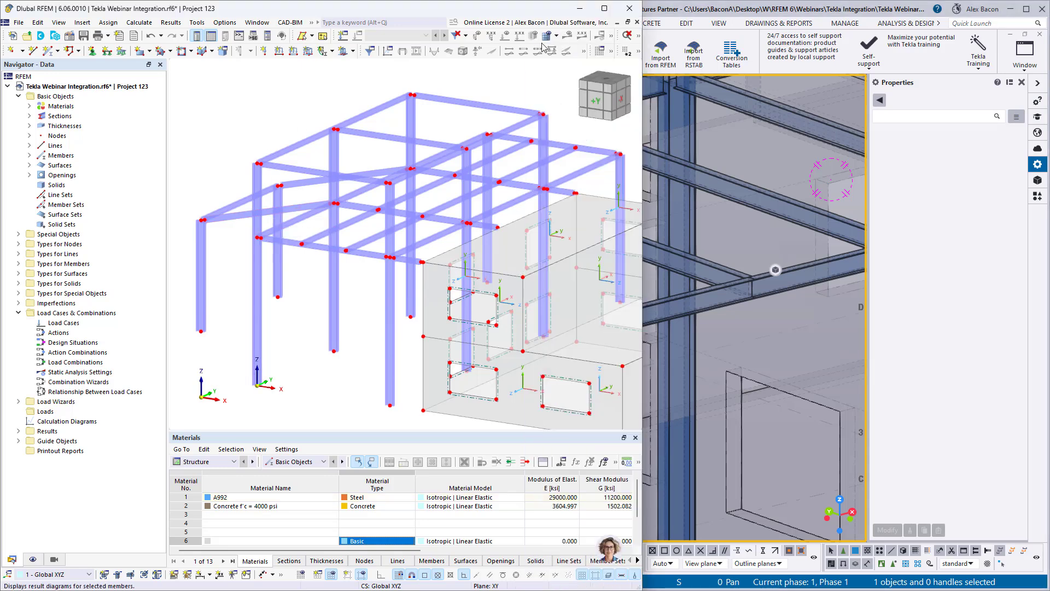
pyautogui.click(638, 36)
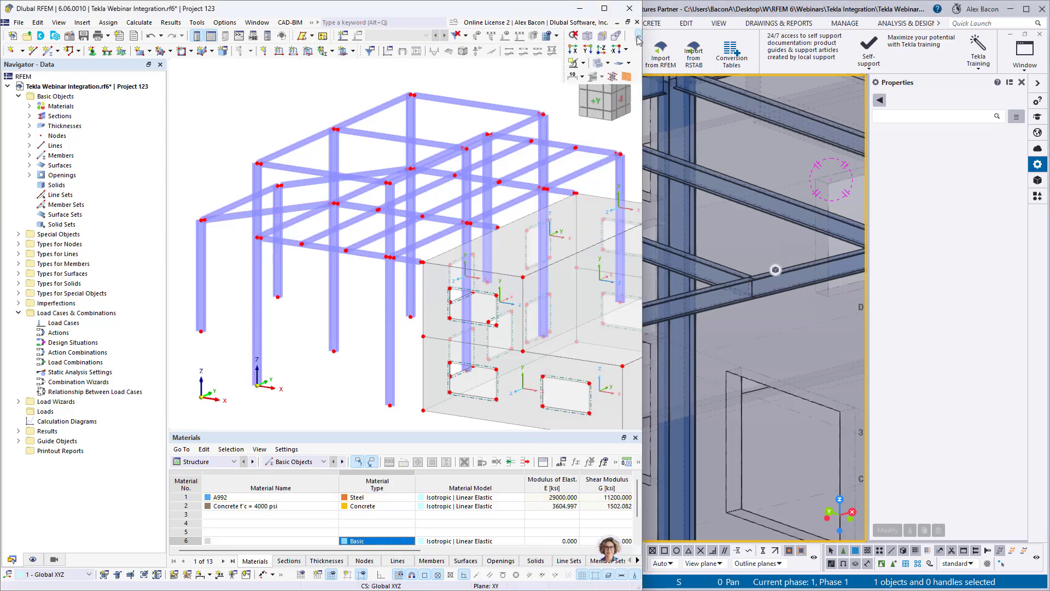
pyautogui.click(608, 63)
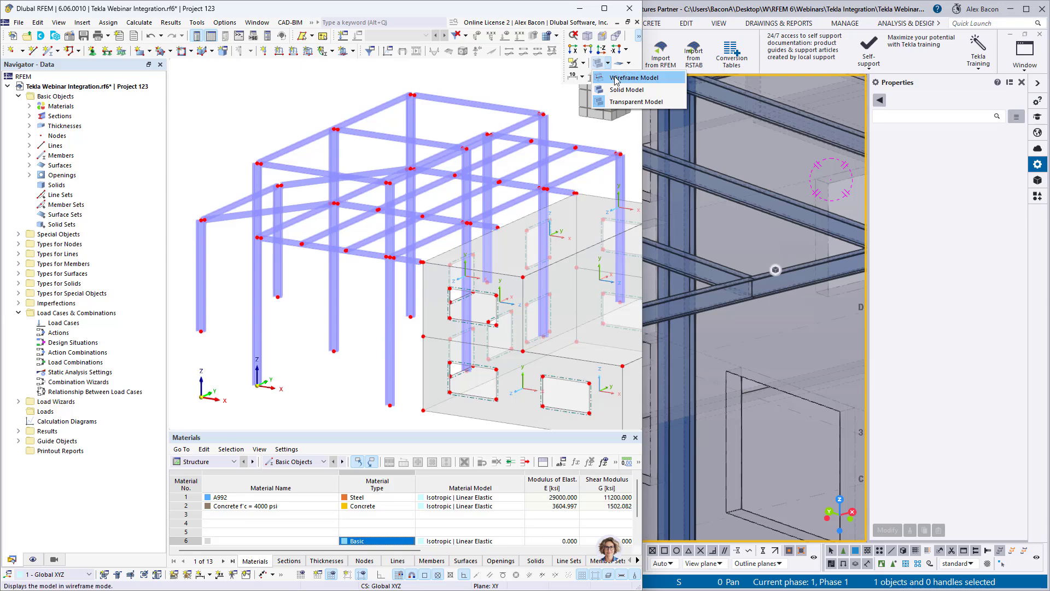
pyautogui.click(634, 77)
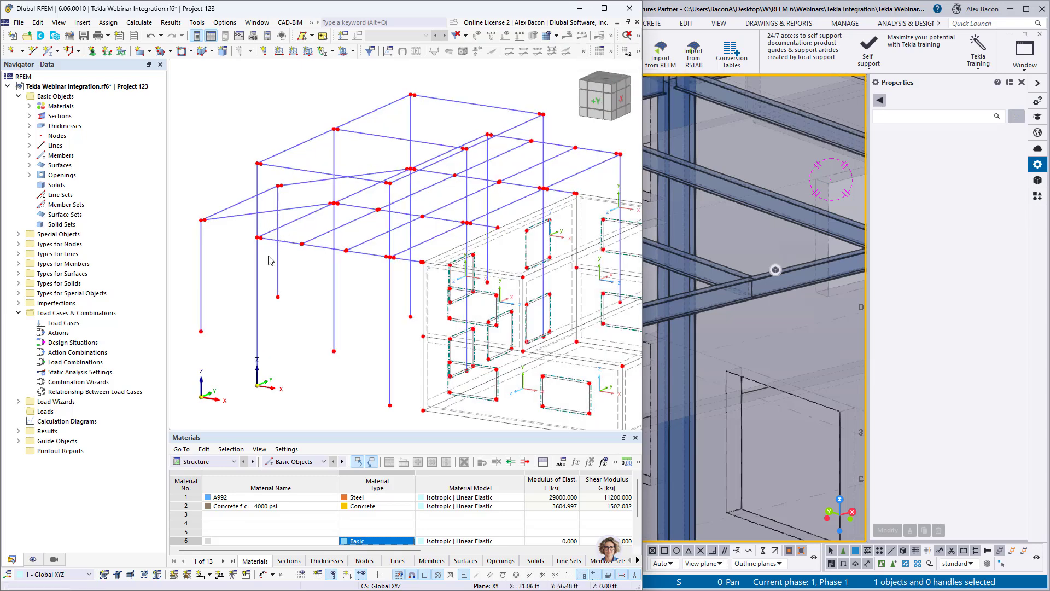
# - Zoom in to inspect the wireframe beam connections in RFEM
pyautogui.scroll(3, 269, 255)
pyautogui.scroll(2, 262, 246)
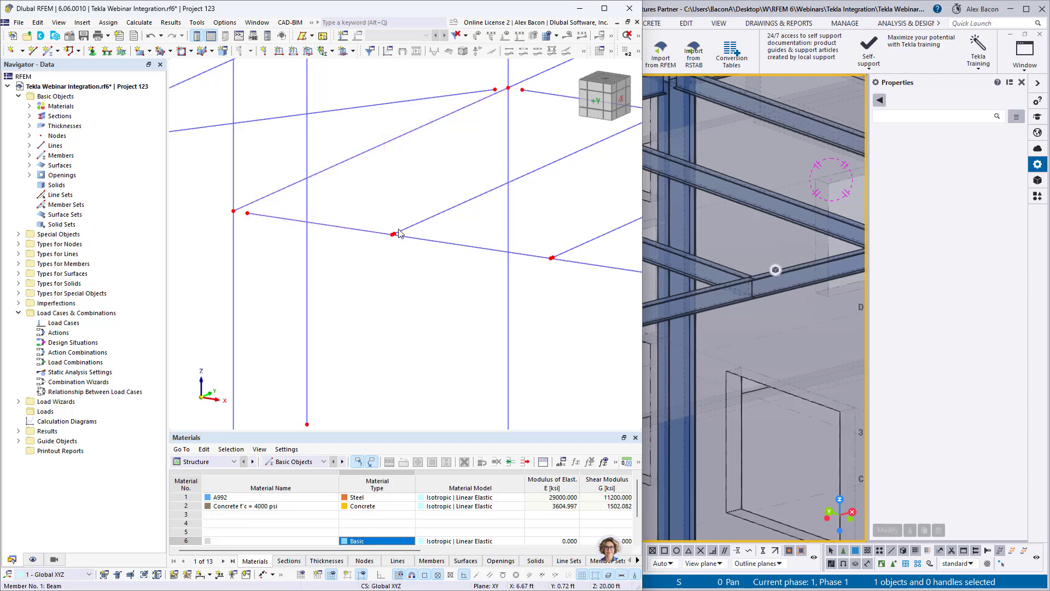
pyautogui.scroll(-5, 398, 234)
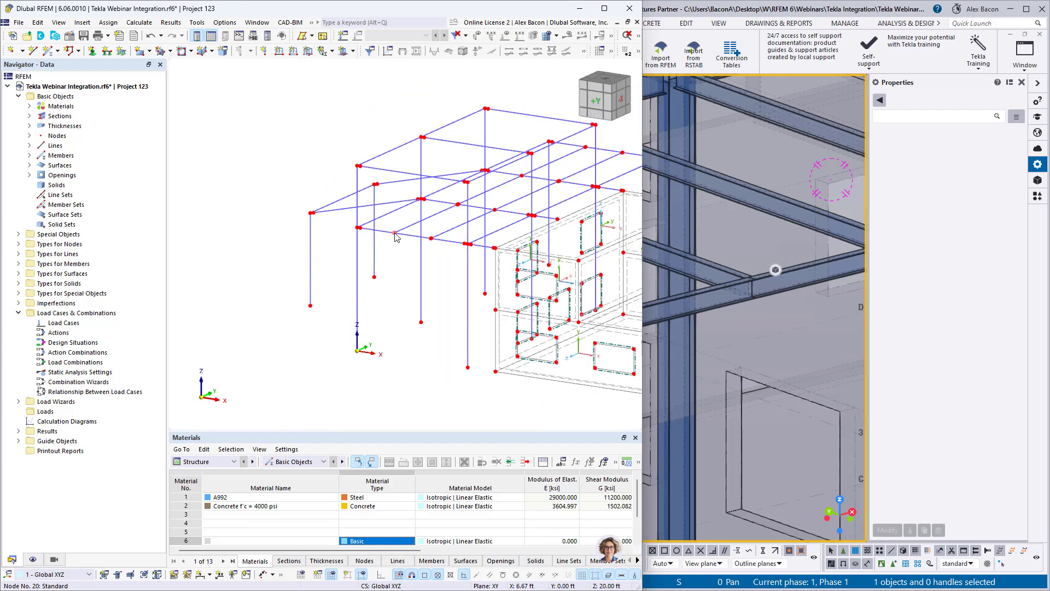
# - Maximize the Tekla window and open the Analysis & Design Models dialog
pyautogui.moveTo(746, 6); pyautogui.dragTo(445, 0)
pyautogui.scroll(-10, 448, 209)
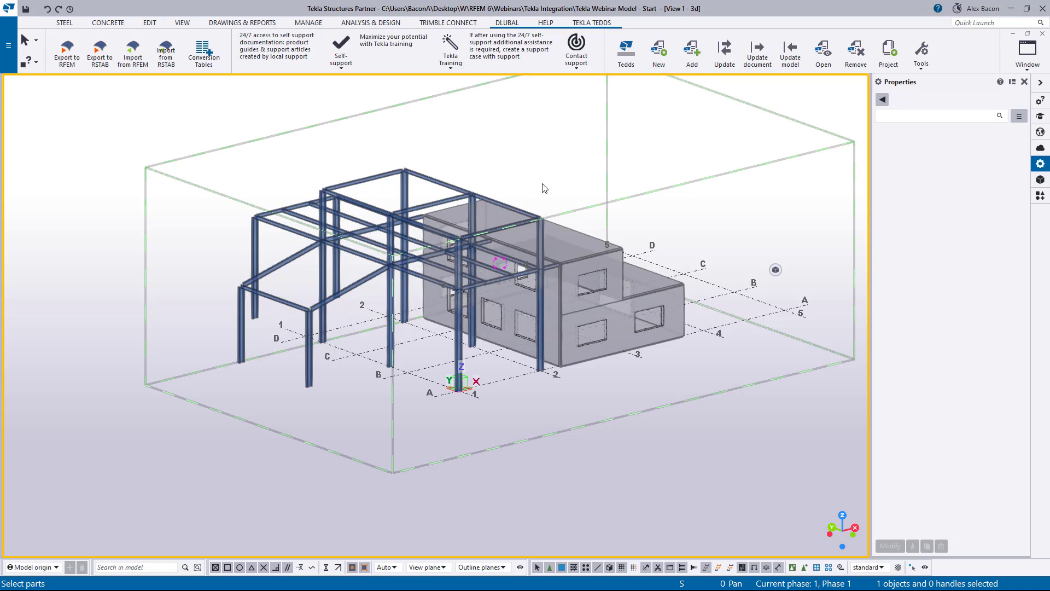
pyautogui.click(359, 24)
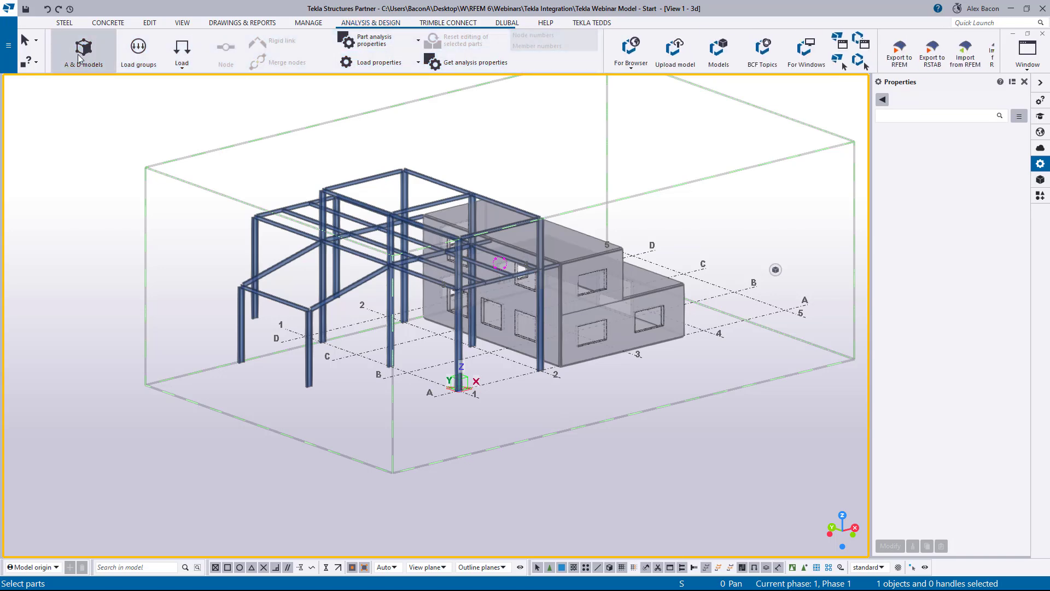
pyautogui.click(80, 58)
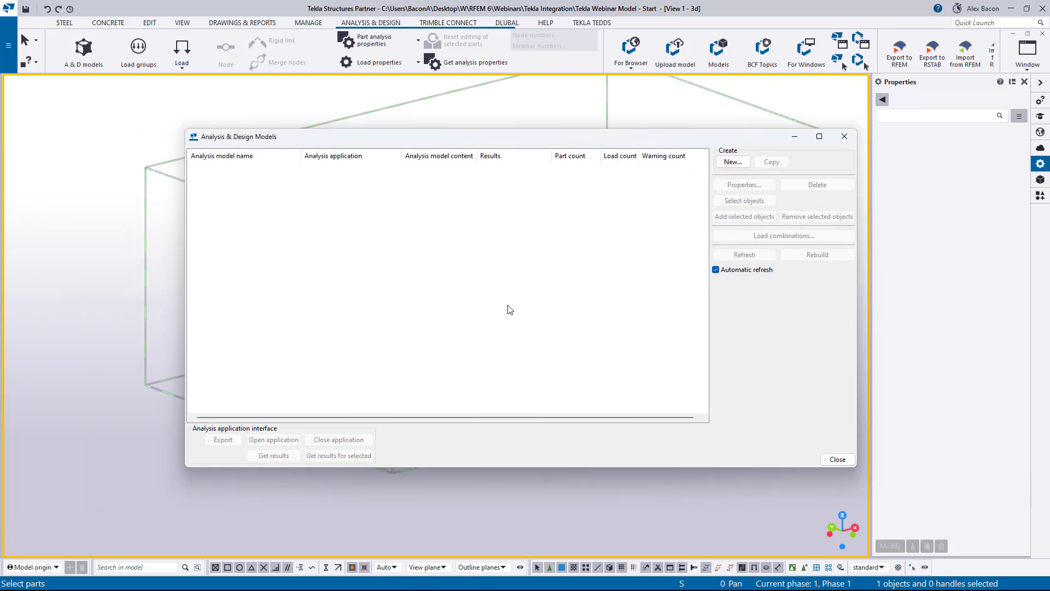
# - Create a new analysis model and clear its analysis application selection
pyautogui.click(731, 162)
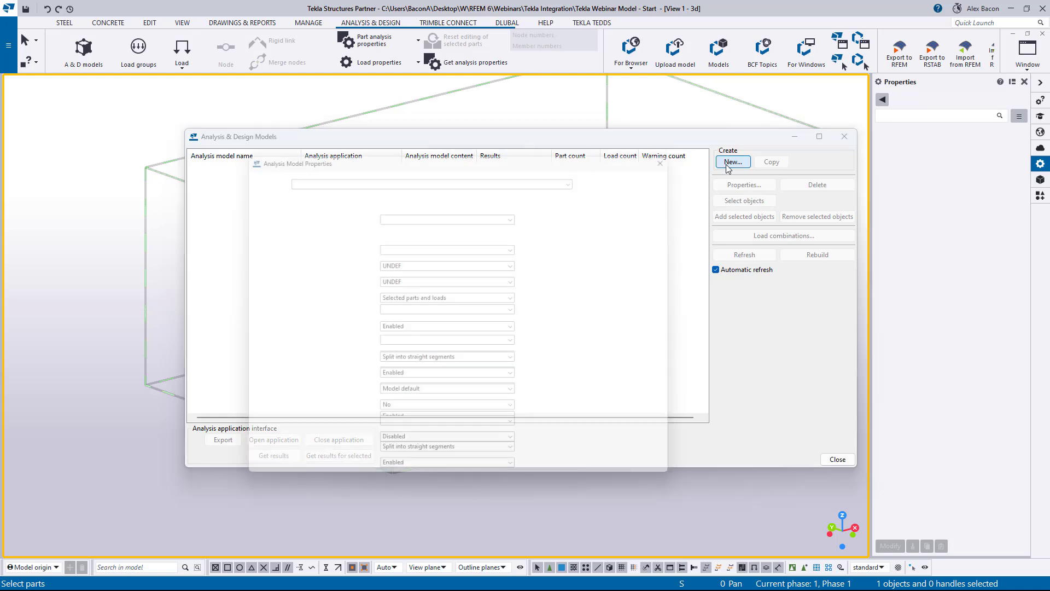
pyautogui.moveTo(608, 137); pyautogui.dragTo(608, 138)
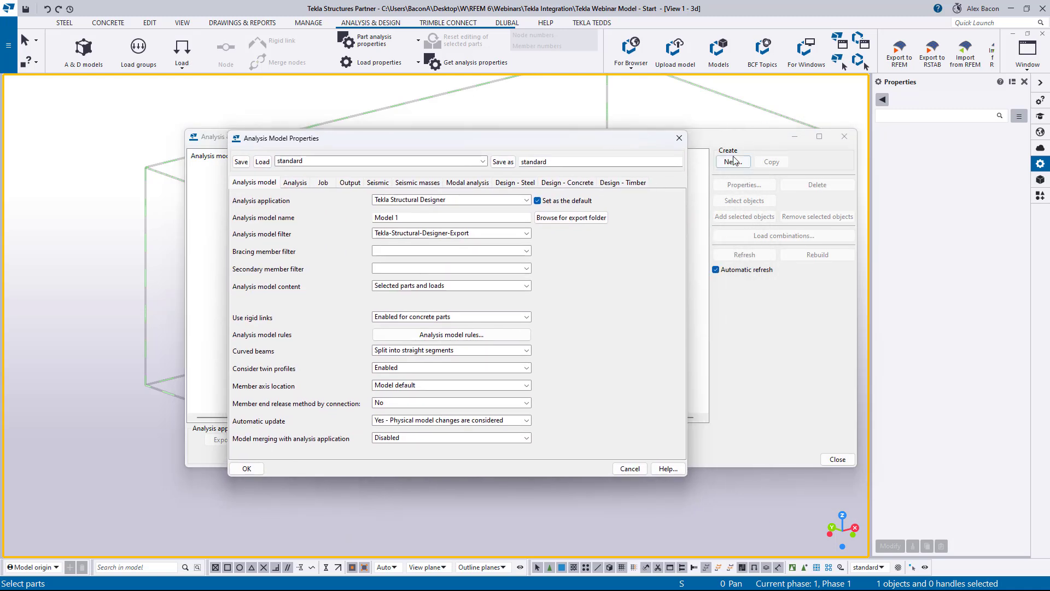
pyautogui.click(451, 201)
pyautogui.click(452, 202)
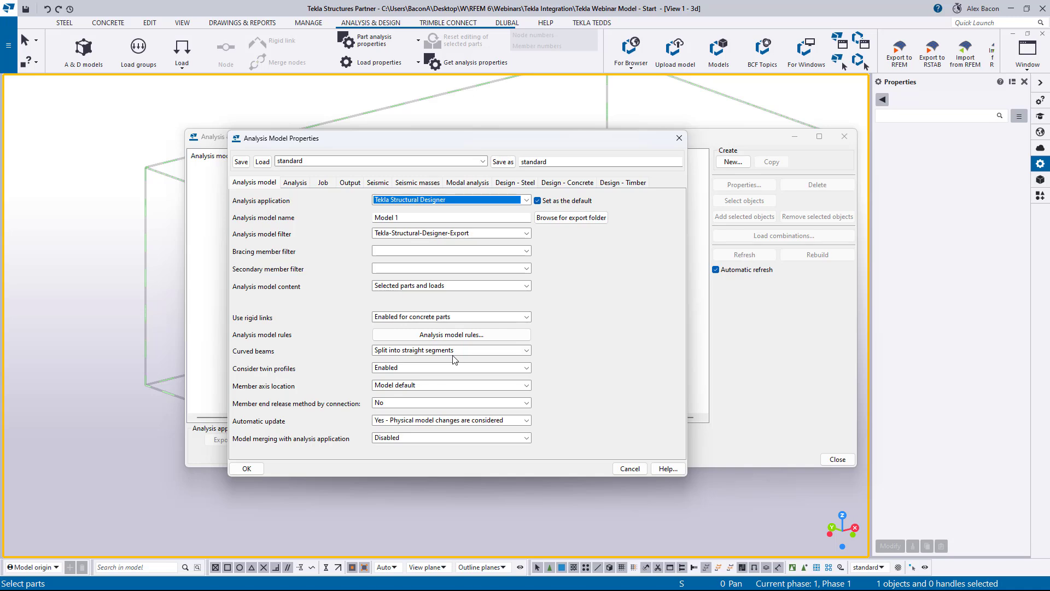
pyautogui.click(442, 198)
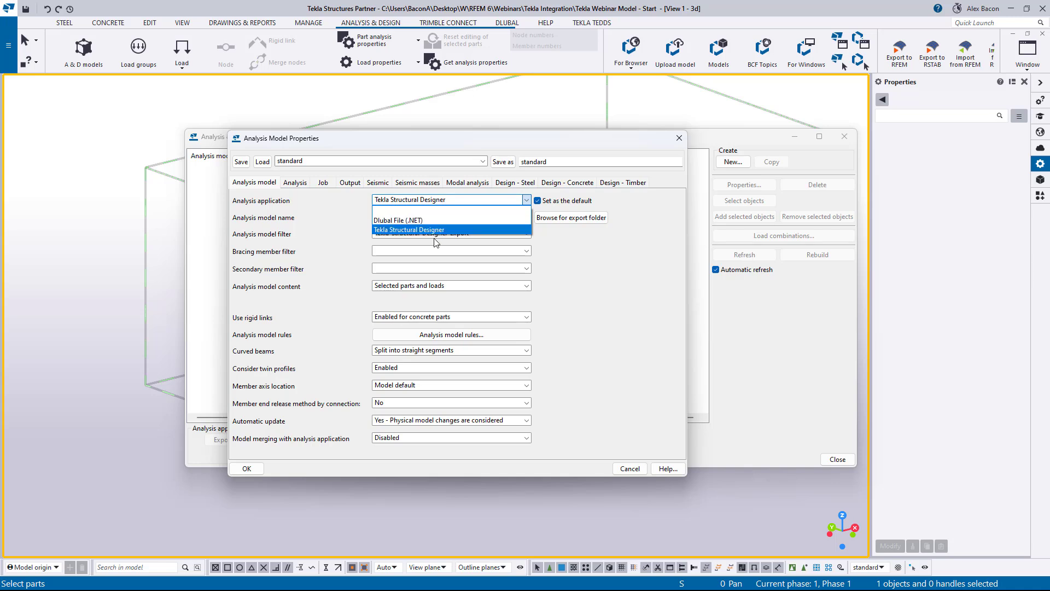
pyautogui.click(423, 210)
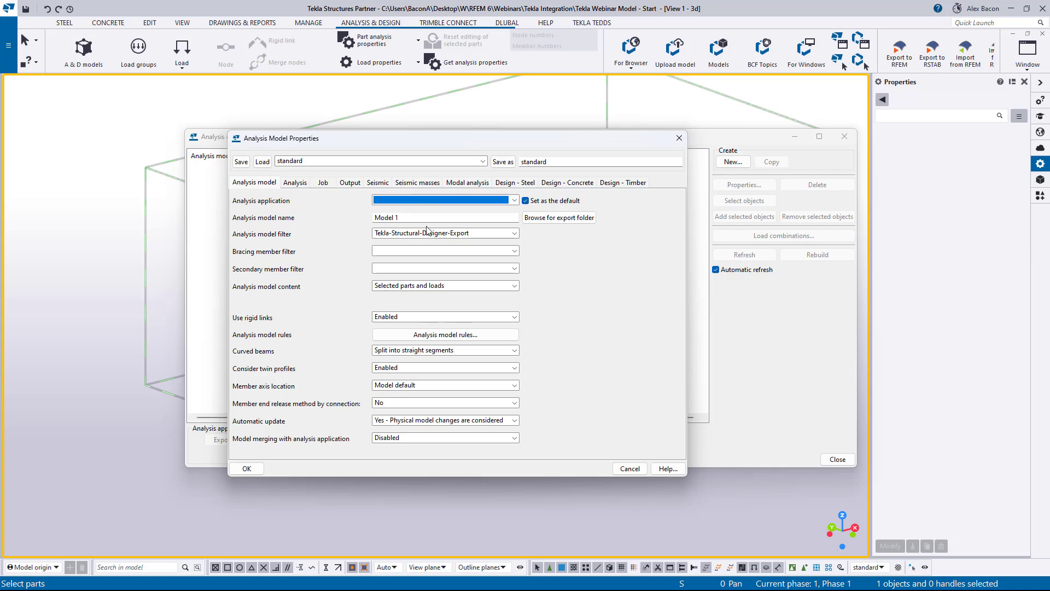
# - Name the new analysis model Steel
pyautogui.press('Tab')
pyautogui.press('BackSpace')
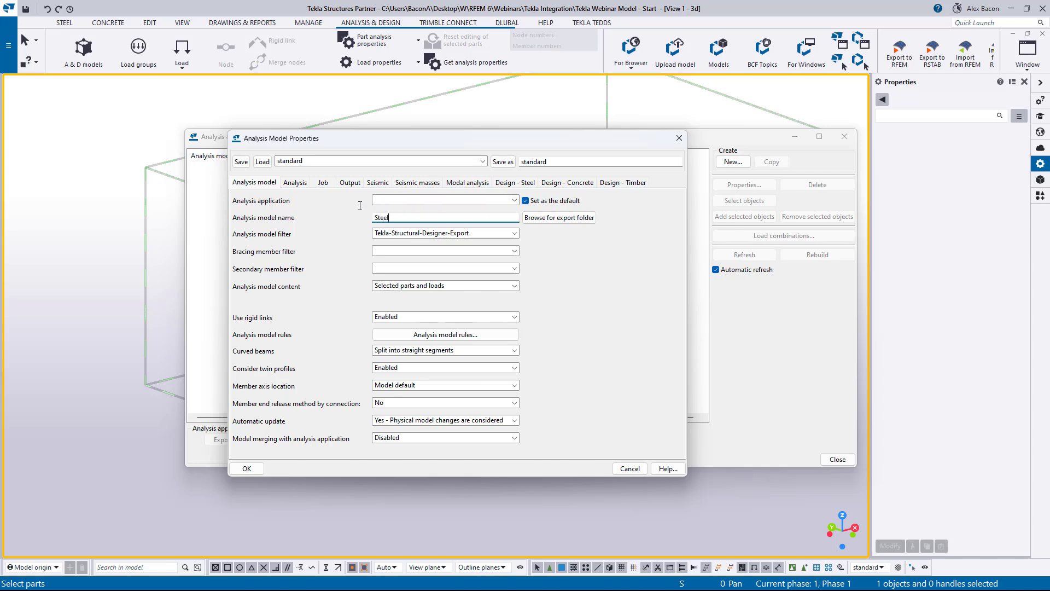
pyautogui.write('Steel')
# - Load the Tekla Integration Webinar analysis model settings and confirm the analysis model properties
pyautogui.doubleClick(533, 165)
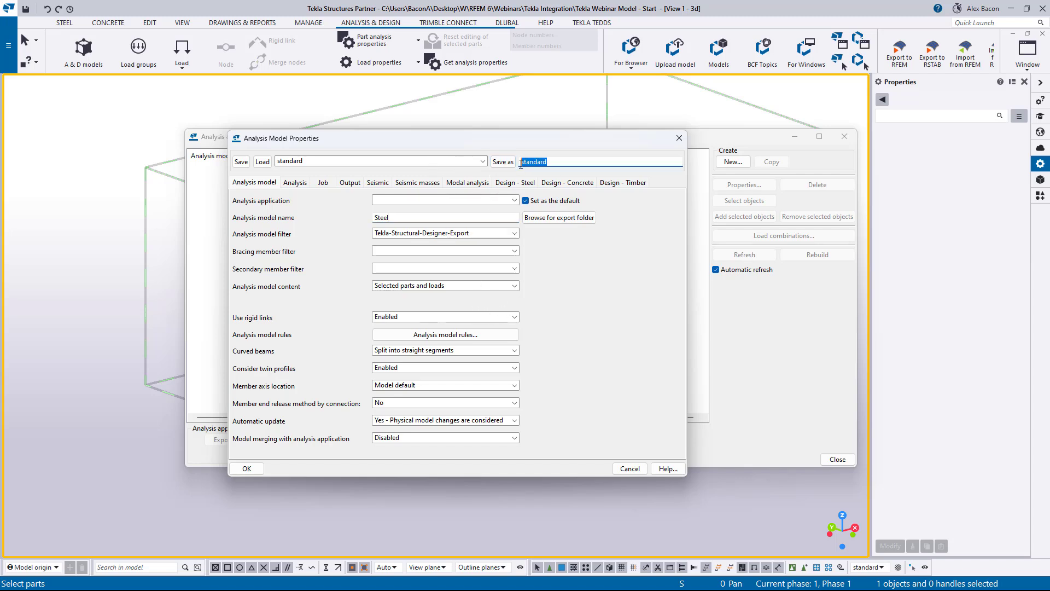
pyautogui.click(483, 161)
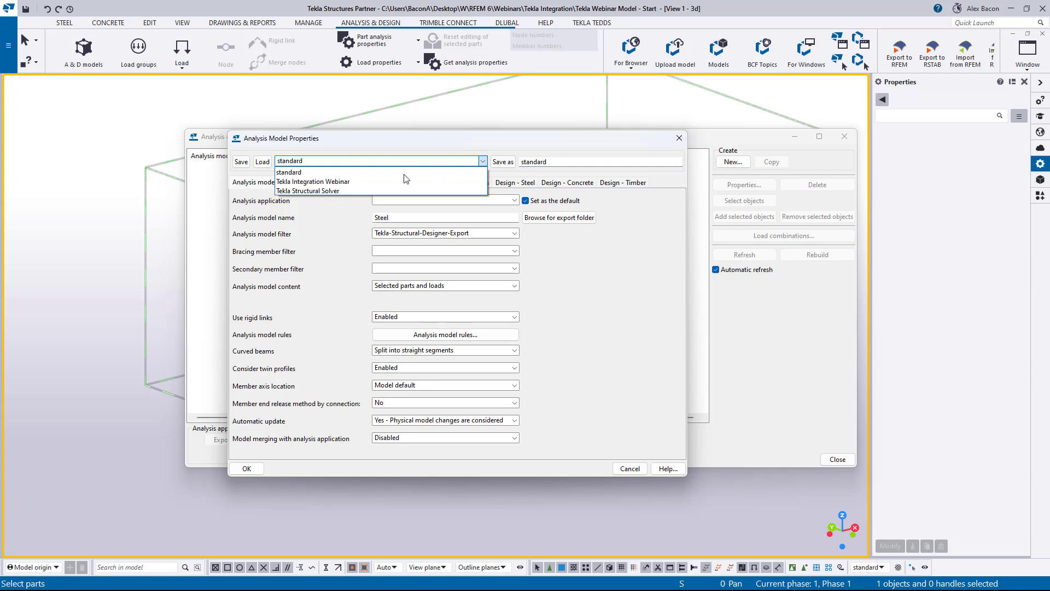
pyautogui.click(320, 181)
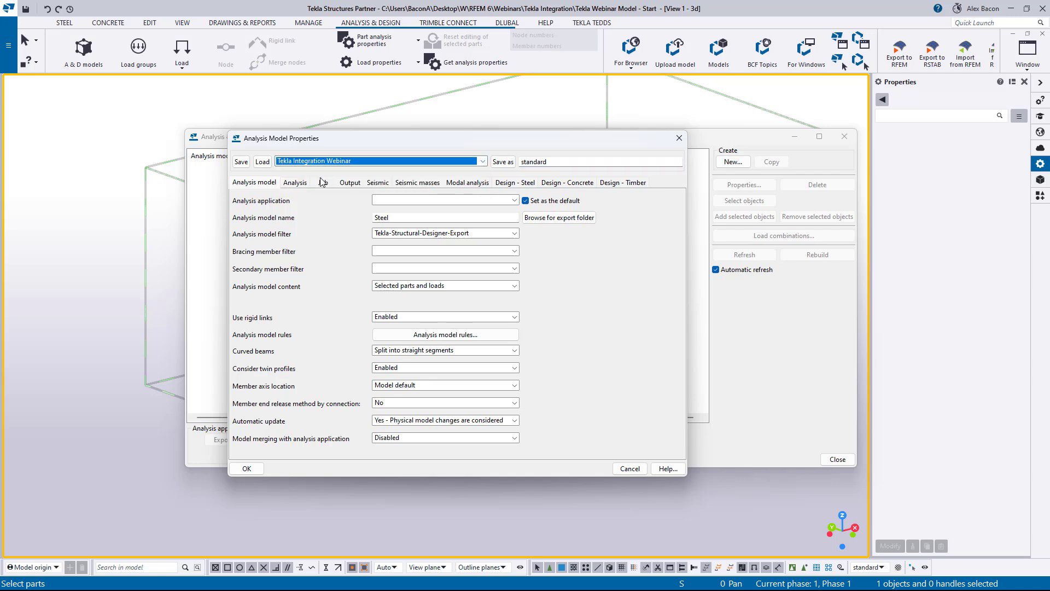
pyautogui.click(262, 162)
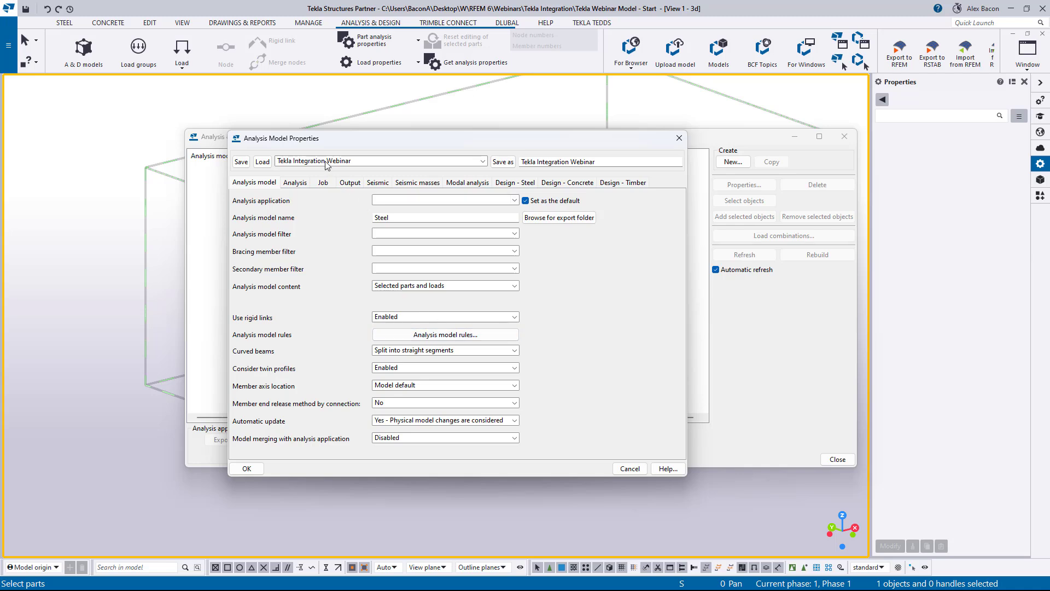
pyautogui.click(247, 468)
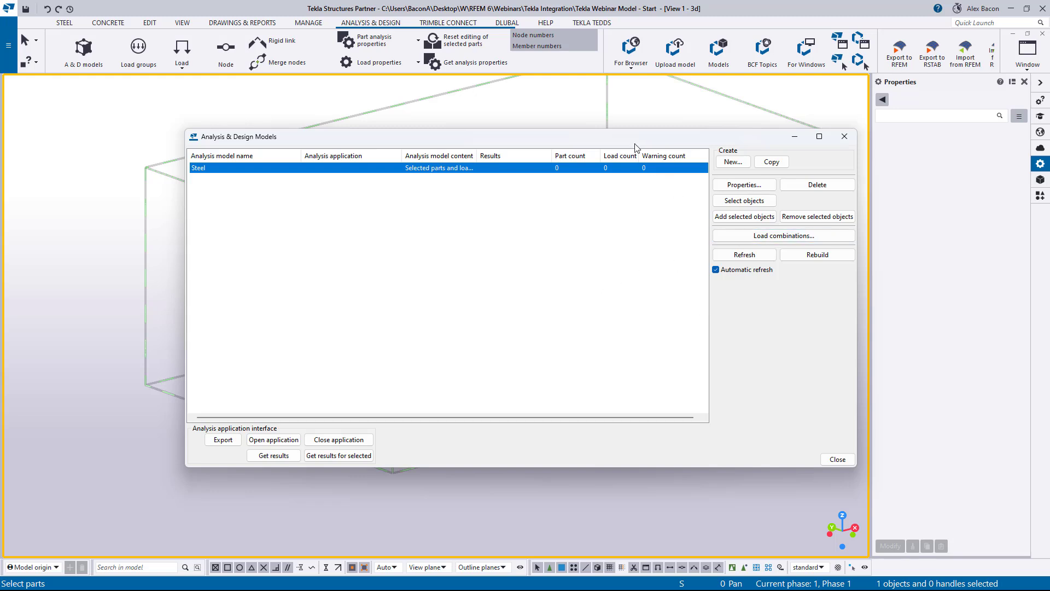
# - Select all steel frame members in plan view and add them to the Steel analysis model
pyautogui.moveTo(468, 142); pyautogui.dragTo(0, 153)
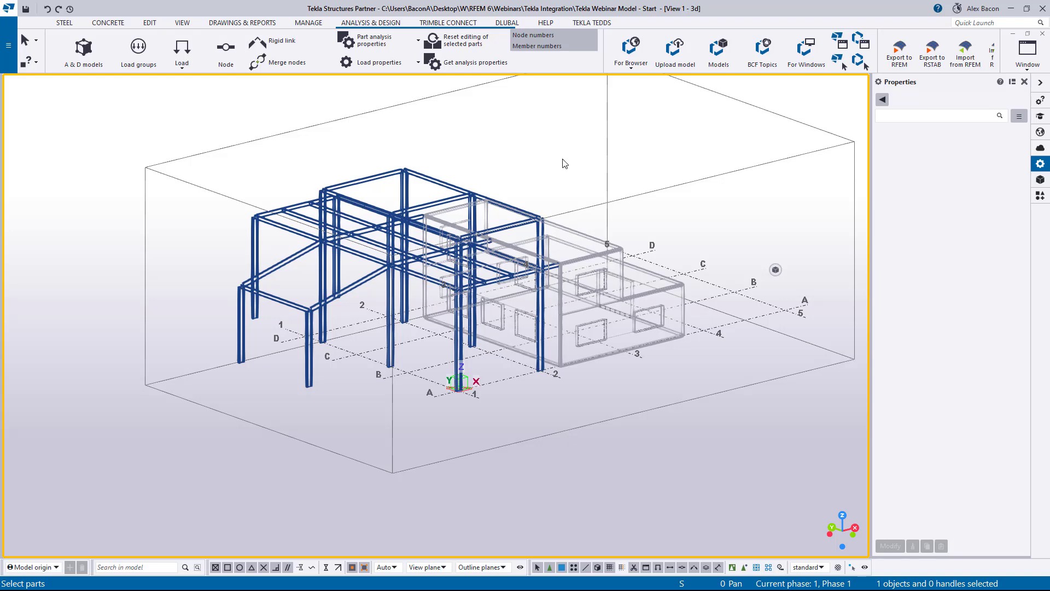
pyautogui.hotkey('ctrl', 'p')
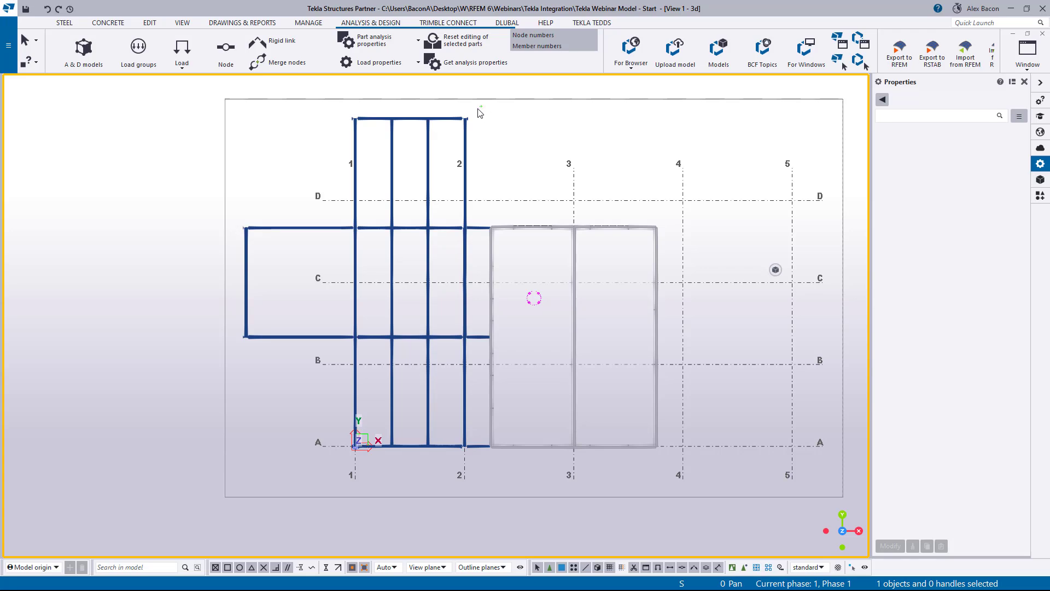
pyautogui.moveTo(481, 106); pyautogui.dragTo(238, 474)
pyautogui.hotkey('ctrl', 'p')
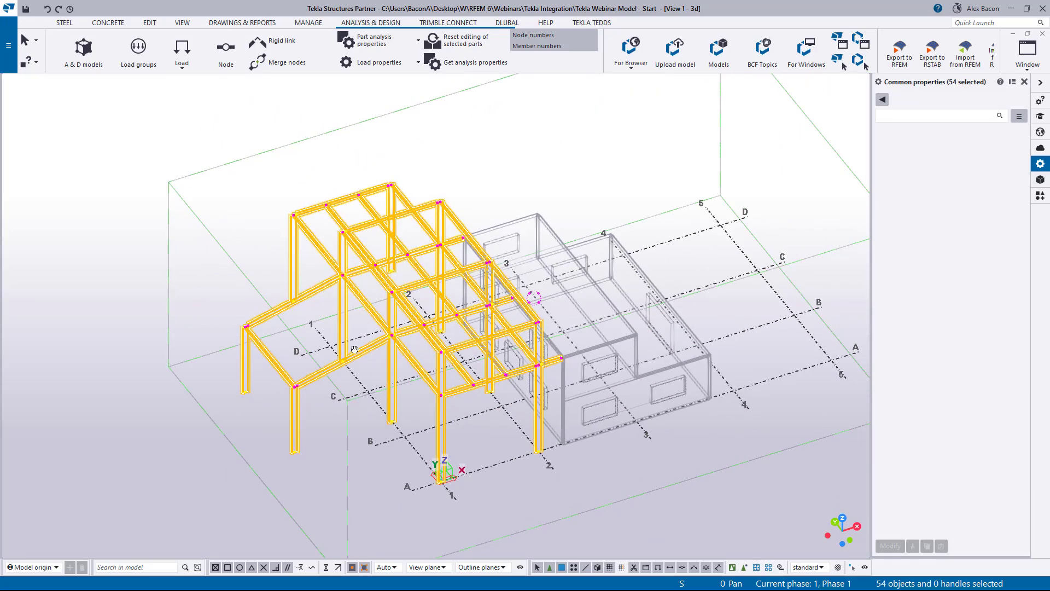
pyautogui.keyDown('ctrl'); pyautogui.moveTo(354, 349); pyautogui.dragTo(345, 325, button='middle'); pyautogui.keyUp('ctrl')
pyautogui.scroll(1, 357, 388)
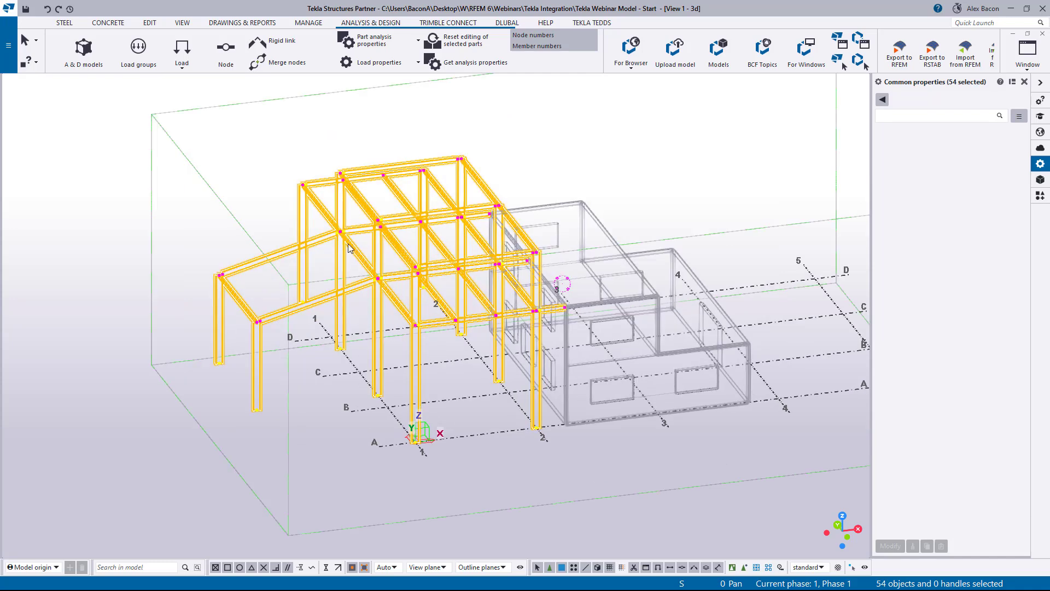
pyautogui.scroll(3, 350, 246)
pyautogui.scroll(2, 318, 203)
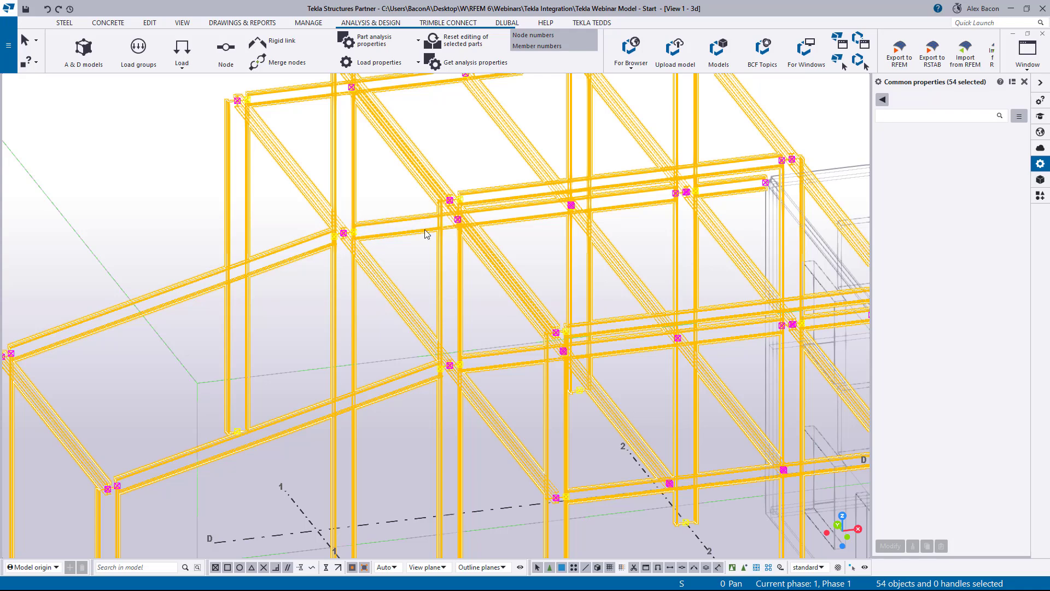
pyautogui.scroll(-2, 424, 229)
pyautogui.scroll(-2, 502, 265)
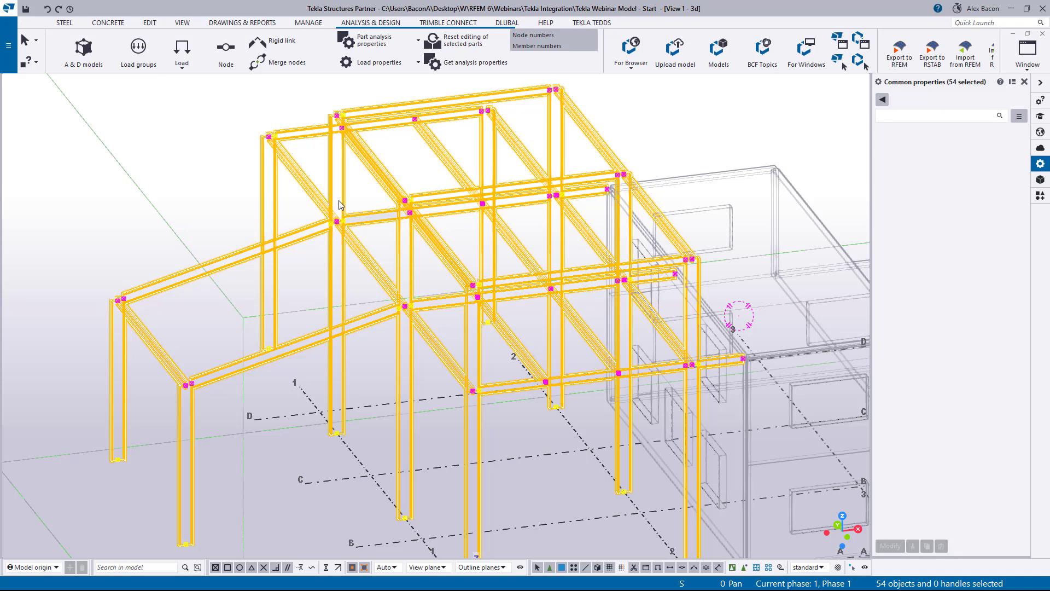
pyautogui.scroll(2, 342, 224)
pyautogui.scroll(-2, 543, 227)
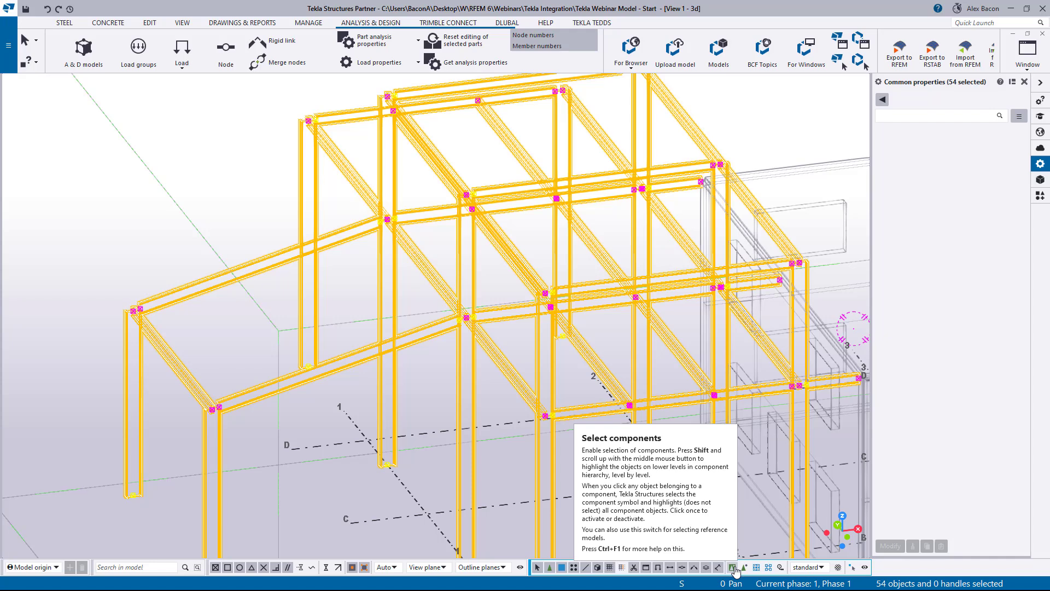
pyautogui.scroll(-4, 536, 326)
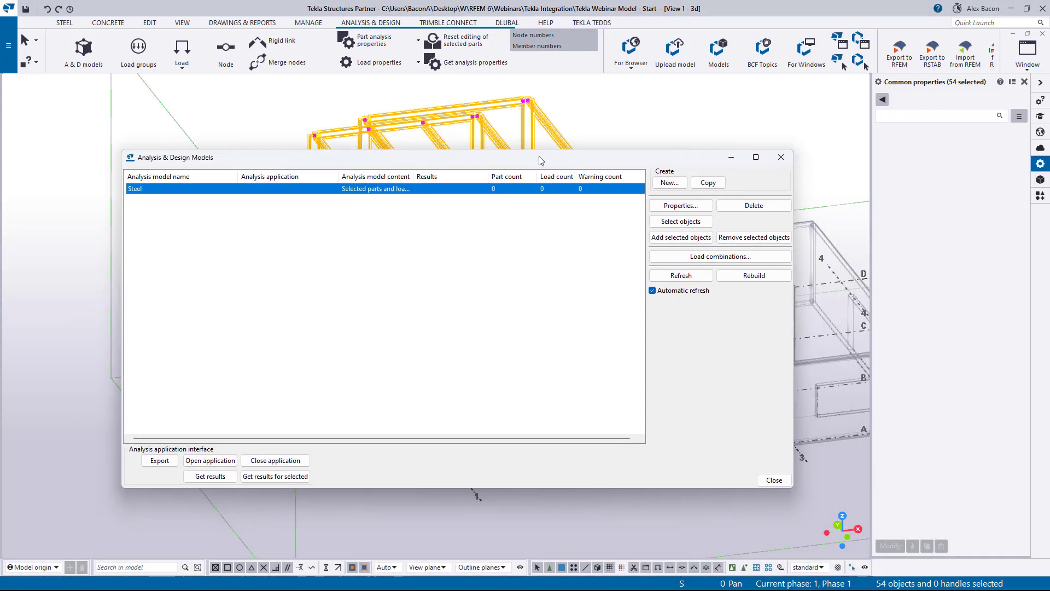
pyautogui.click(681, 237)
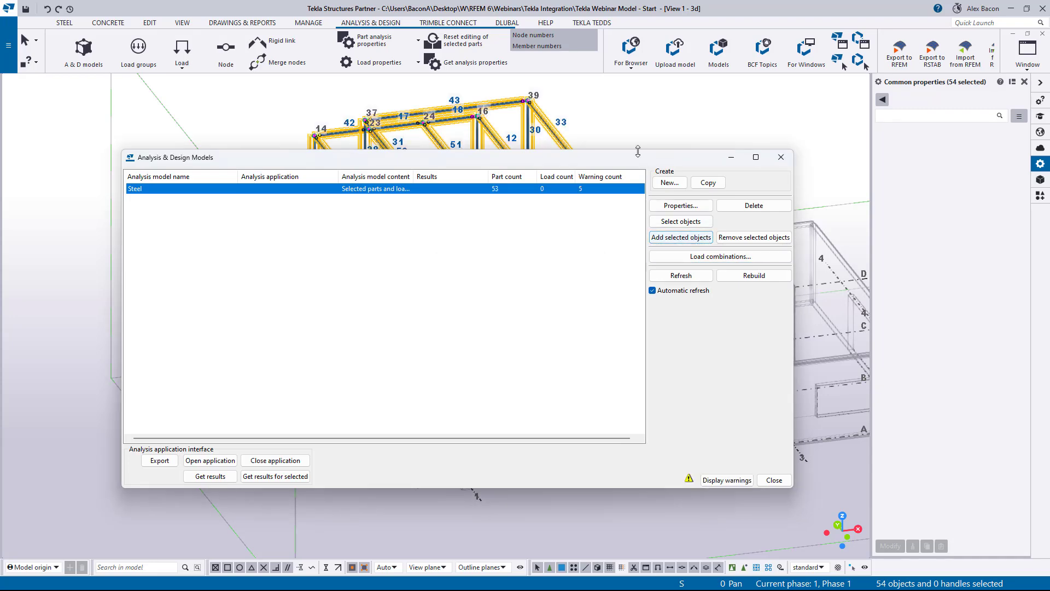
# - Zoom in to inspect the analysis model's member and node numbering on the steel frame
pyautogui.moveTo(509, 151); pyautogui.dragTo(0, 152)
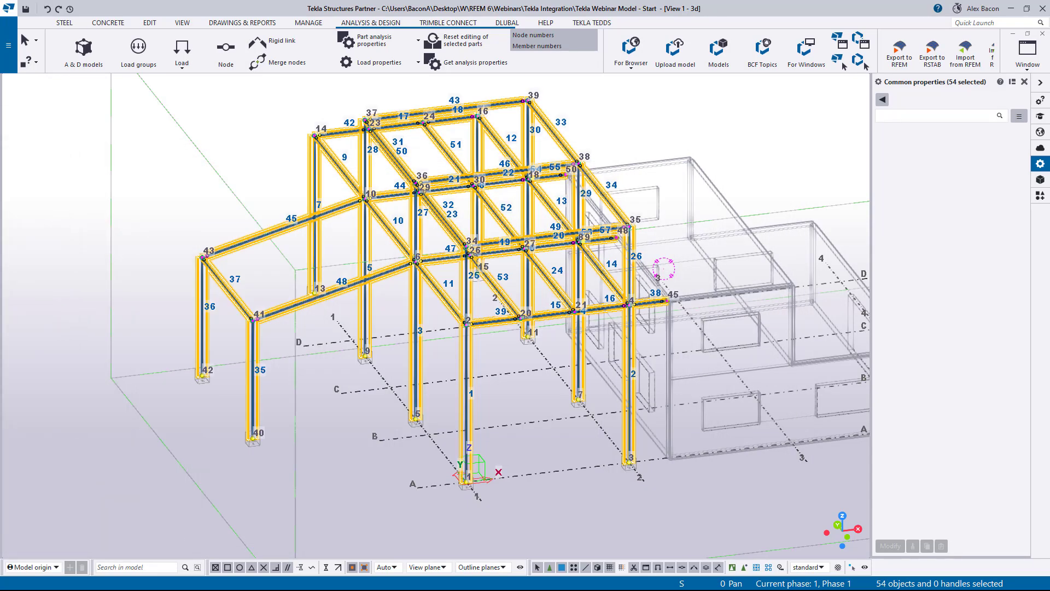
pyautogui.scroll(3, 263, 336)
pyautogui.scroll(2, 263, 340)
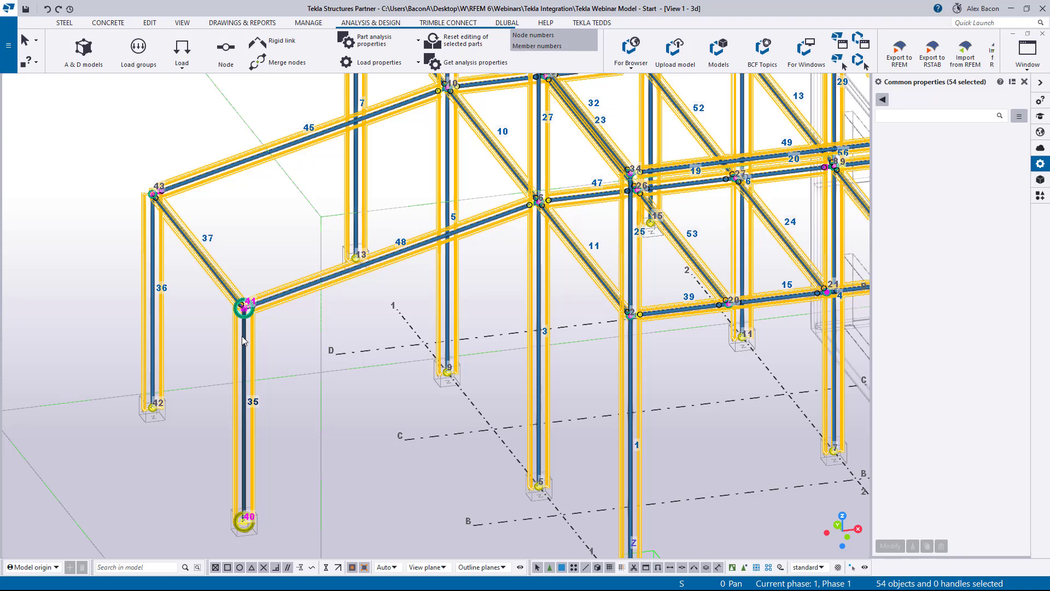
pyautogui.scroll(-3, 383, 312)
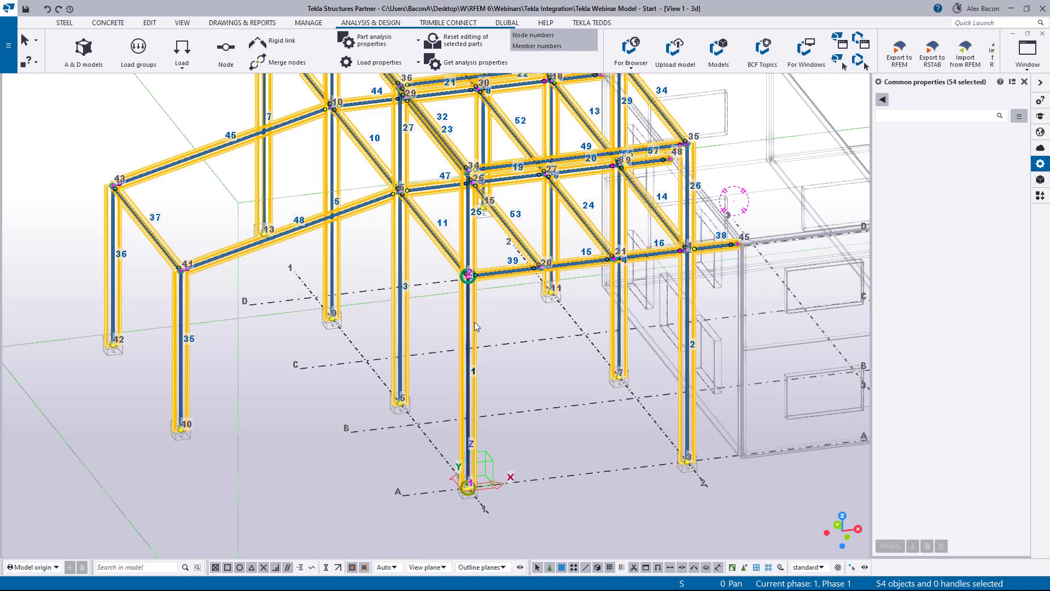
pyautogui.scroll(4, 475, 323)
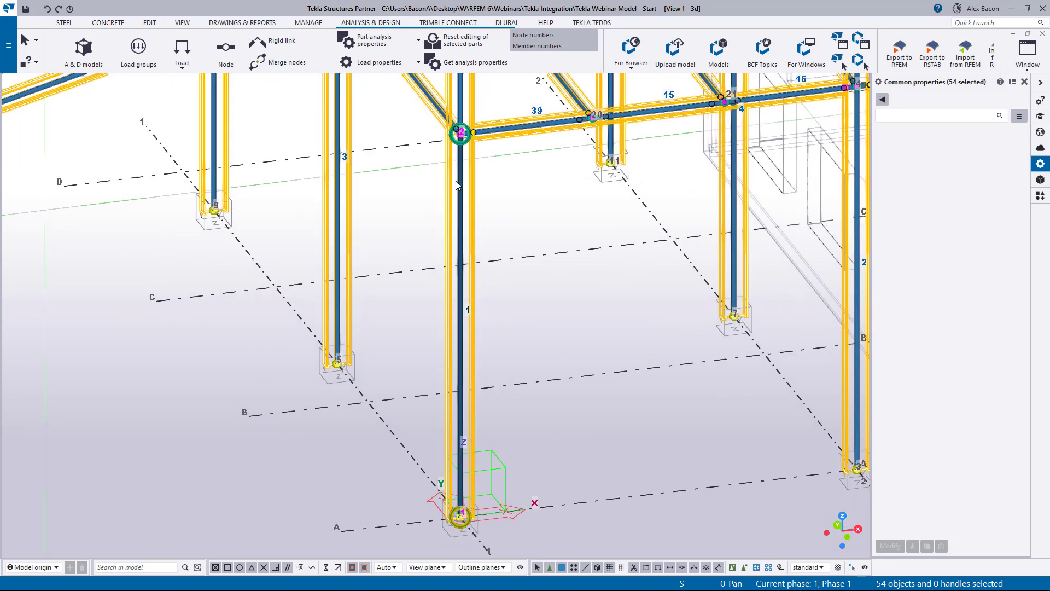
pyautogui.scroll(-1, 559, 206)
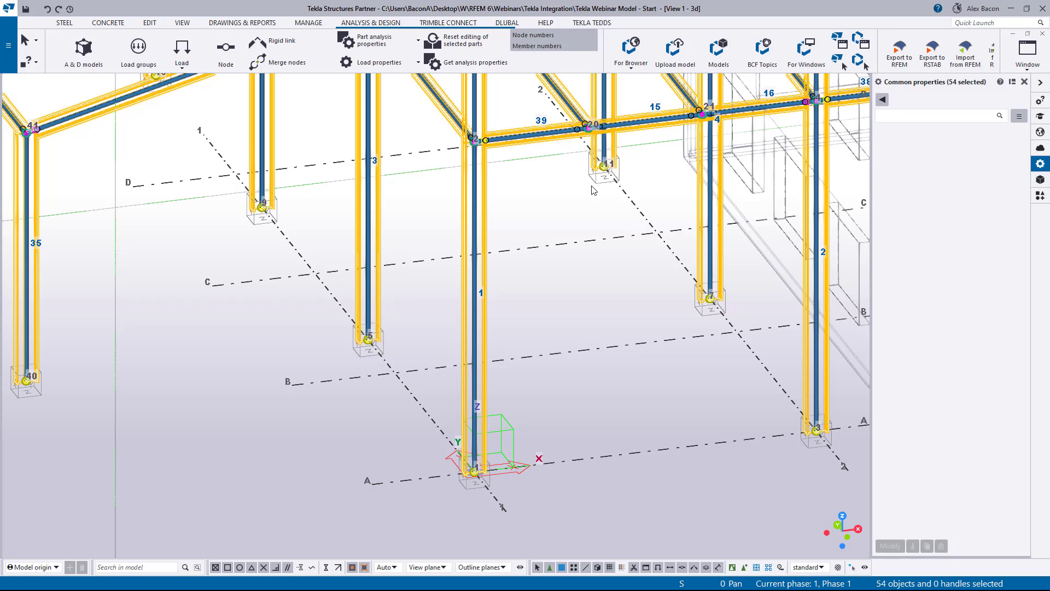
pyautogui.moveTo(593, 190); pyautogui.dragTo(481, 297, button='middle')
# - Open the analysis properties of beam 39 and review its start and end releases
pyautogui.doubleClick(434, 241)
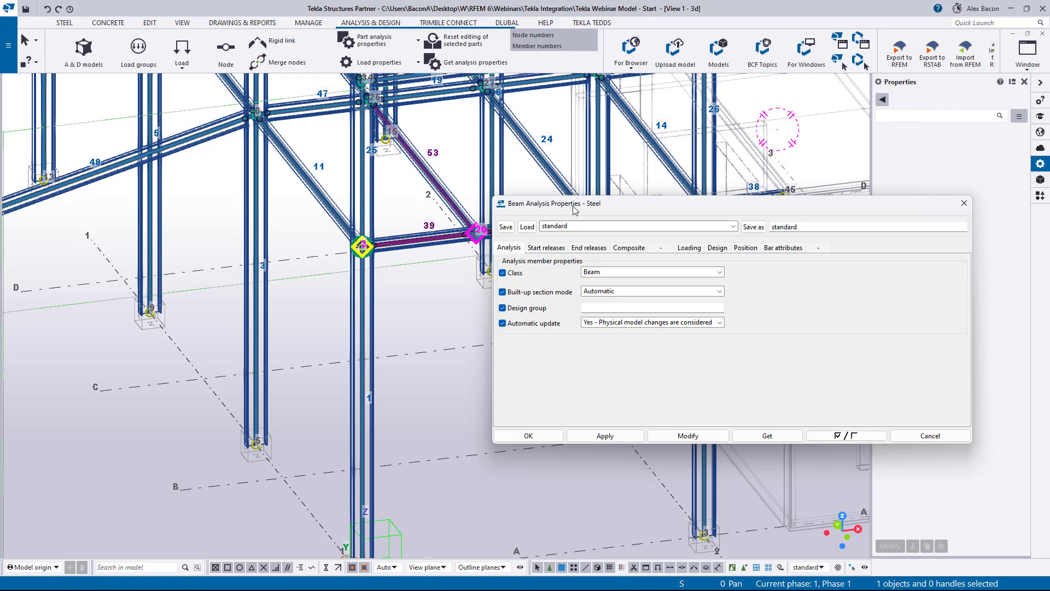
pyautogui.moveTo(641, 209); pyautogui.dragTo(567, 247)
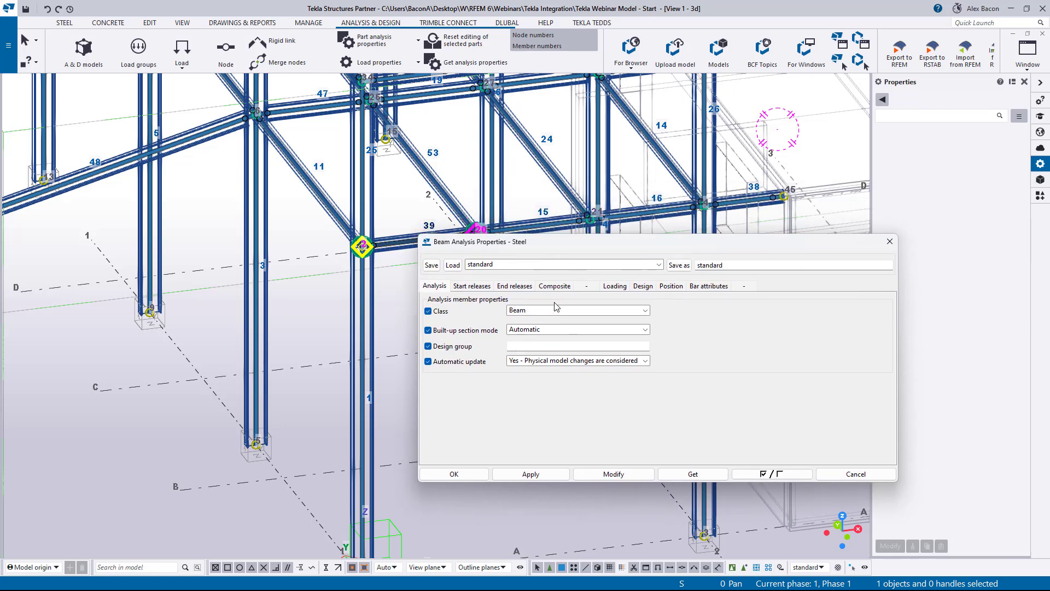
pyautogui.click(472, 286)
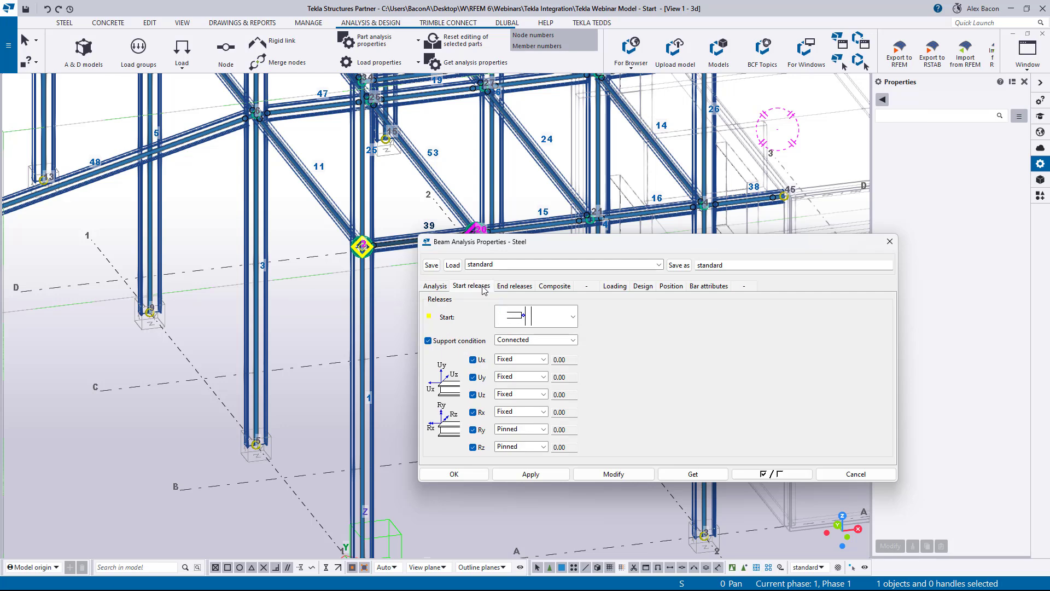
pyautogui.click(505, 287)
pyautogui.click(476, 287)
pyautogui.click(884, 244)
# - Set the start release of the sloping front beam to fully fixed with a Connected support condition
pyautogui.scroll(-4, 595, 258)
pyautogui.moveTo(571, 335); pyautogui.dragTo(485, 316, button='middle')
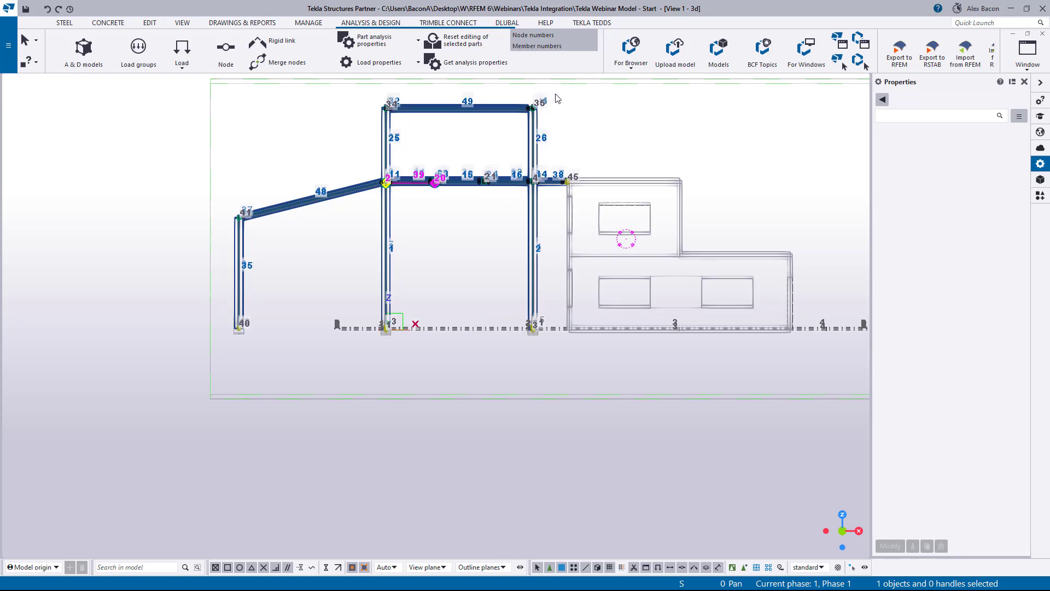
pyautogui.moveTo(552, 93); pyautogui.dragTo(219, 398)
pyautogui.keyDown('ctrl'); pyautogui.moveTo(285, 257); pyautogui.dragTo(339, 322, button='middle'); pyautogui.keyUp('ctrl')
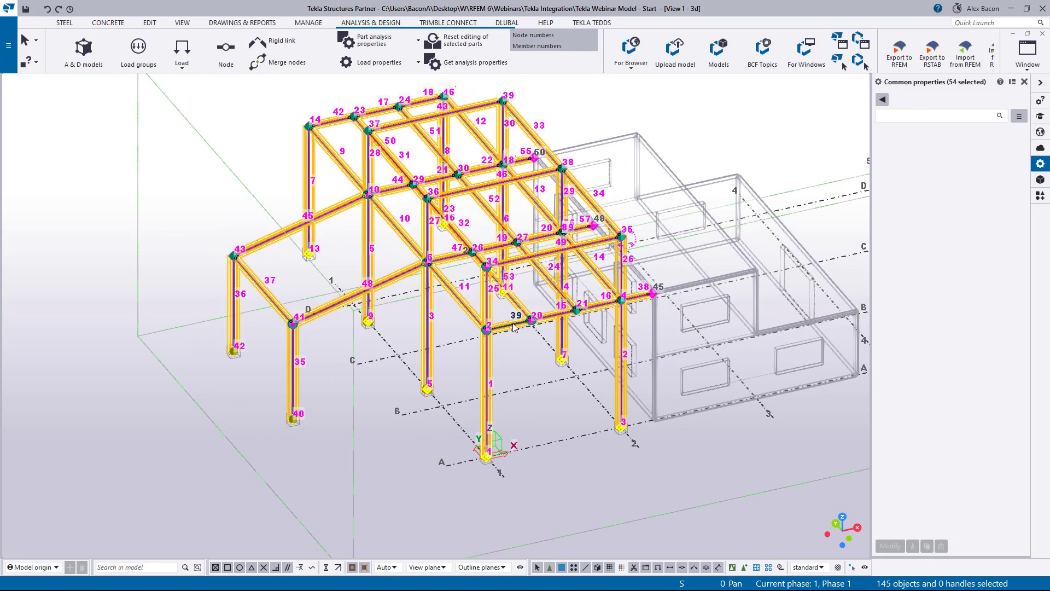
pyautogui.doubleClick(328, 307)
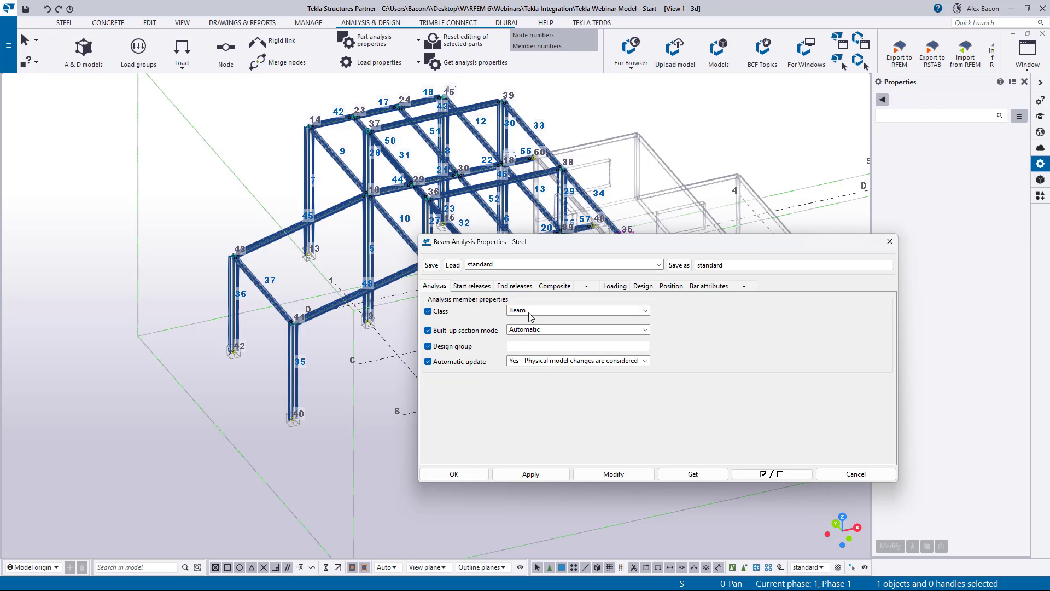
pyautogui.click(470, 286)
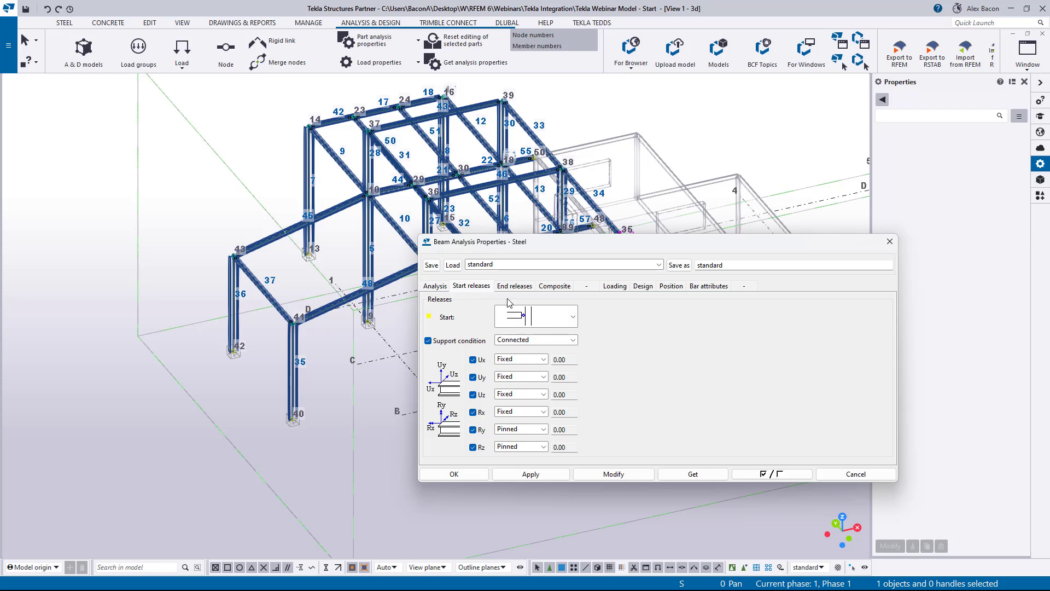
pyautogui.click(520, 322)
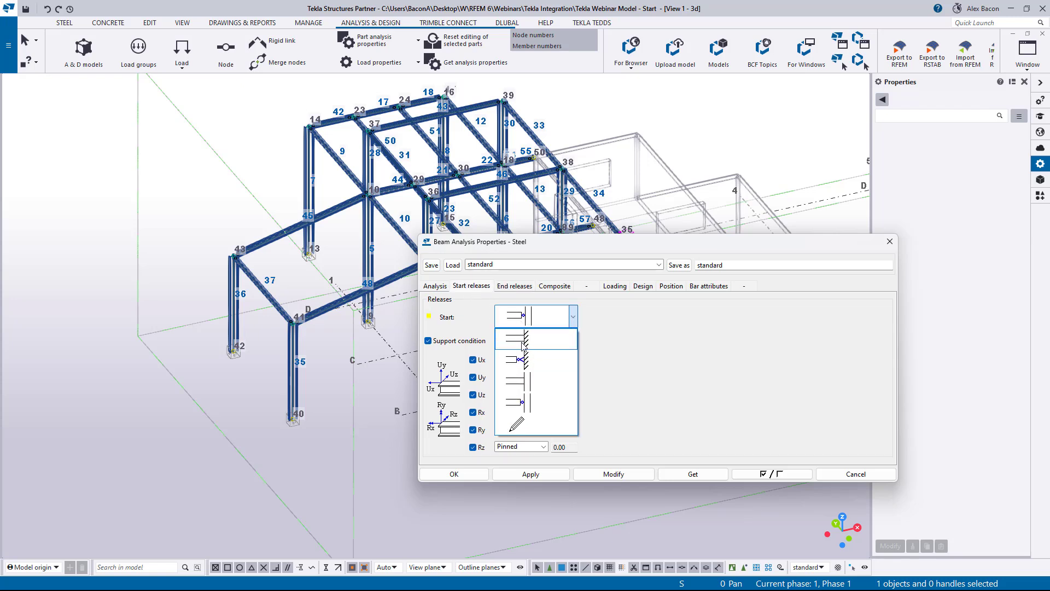
pyautogui.click(524, 343)
pyautogui.click(521, 340)
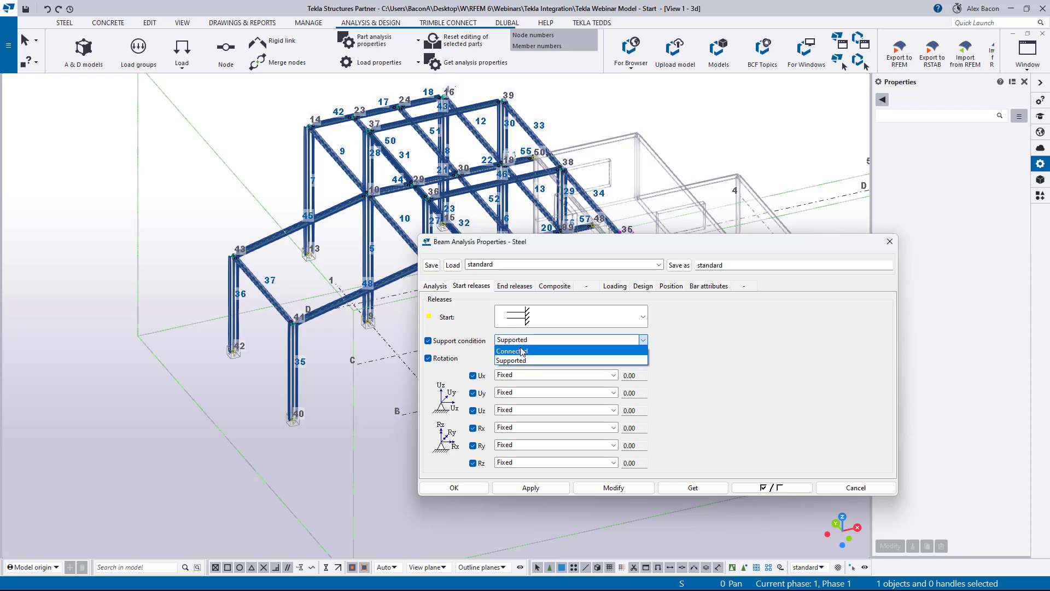
pyautogui.click(521, 351)
# - Set the beam's end release to fully fixed, keeping Connected support conditions at both ends
pyautogui.click(506, 290)
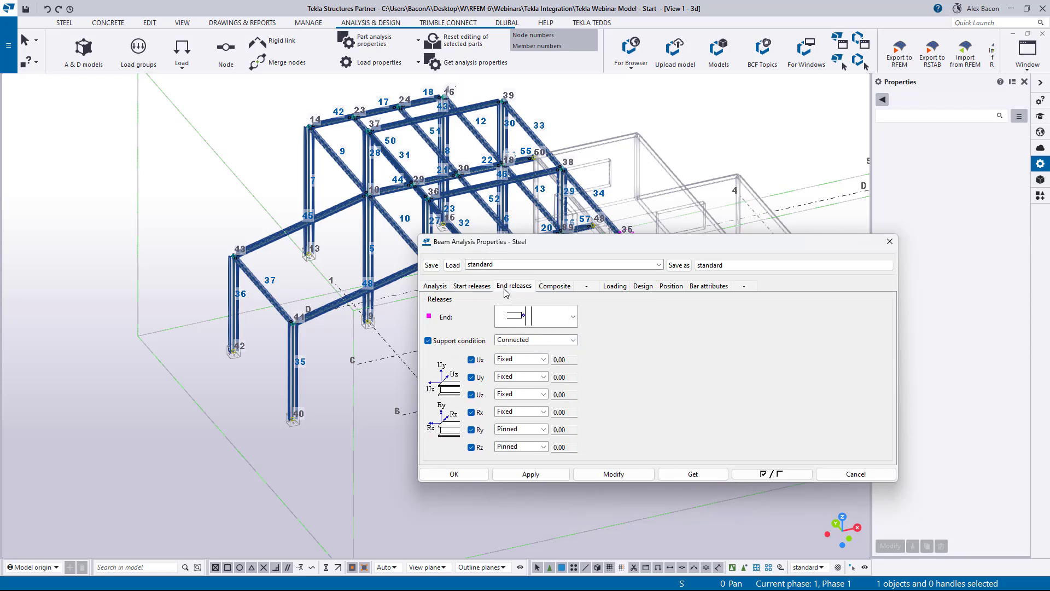
pyautogui.click(524, 344)
pyautogui.click(524, 353)
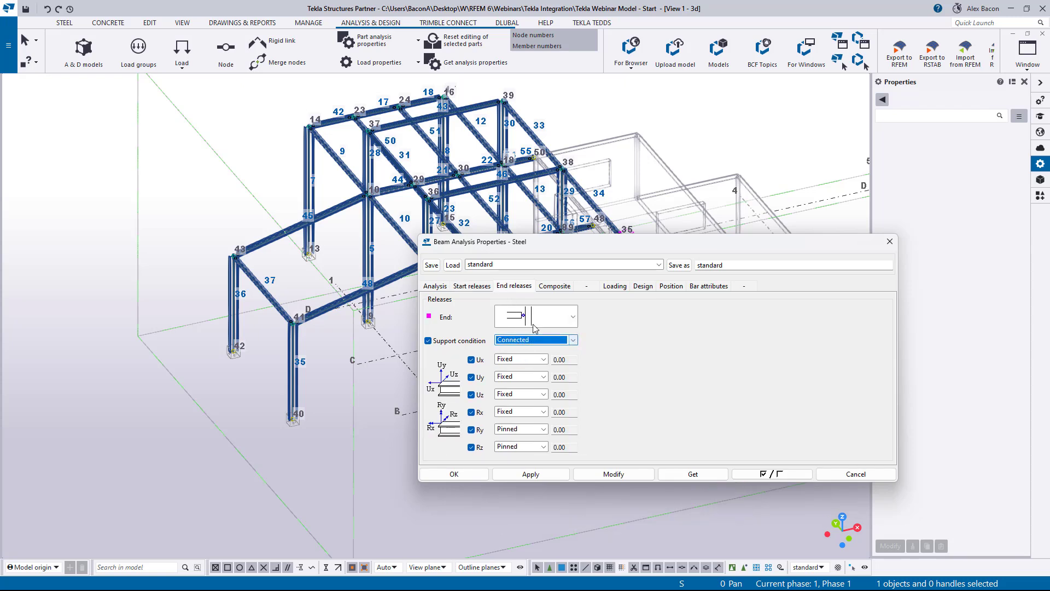
pyautogui.click(534, 317)
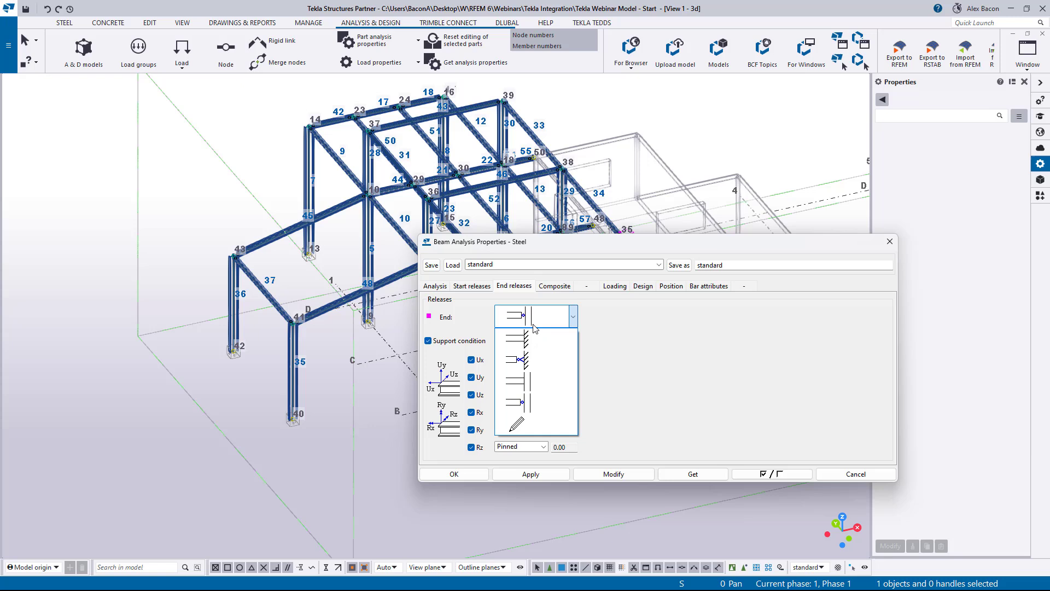
pyautogui.click(538, 379)
pyautogui.click(480, 290)
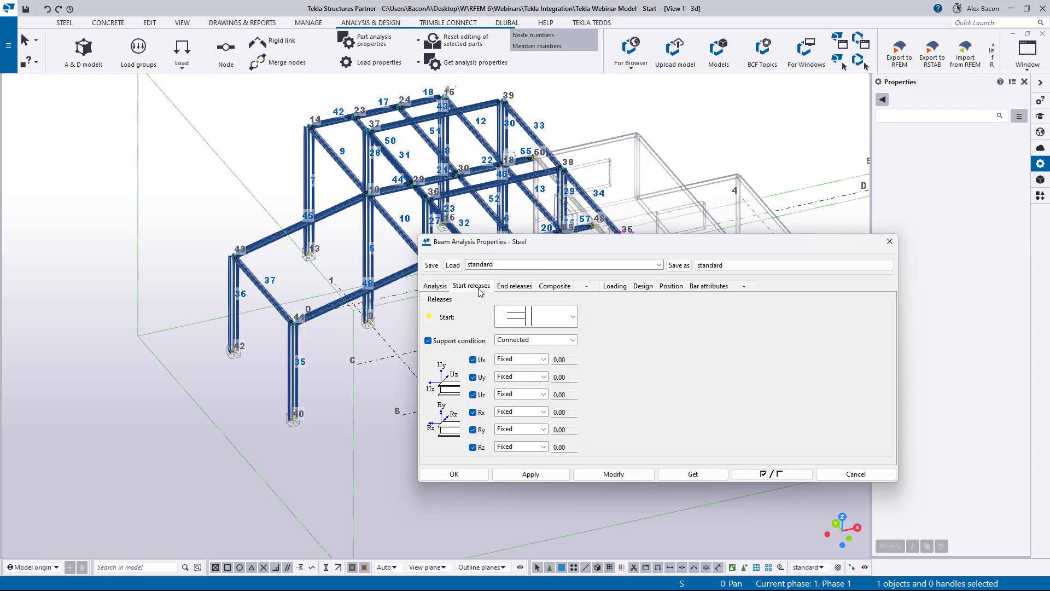
pyautogui.click(517, 343)
pyautogui.click(516, 351)
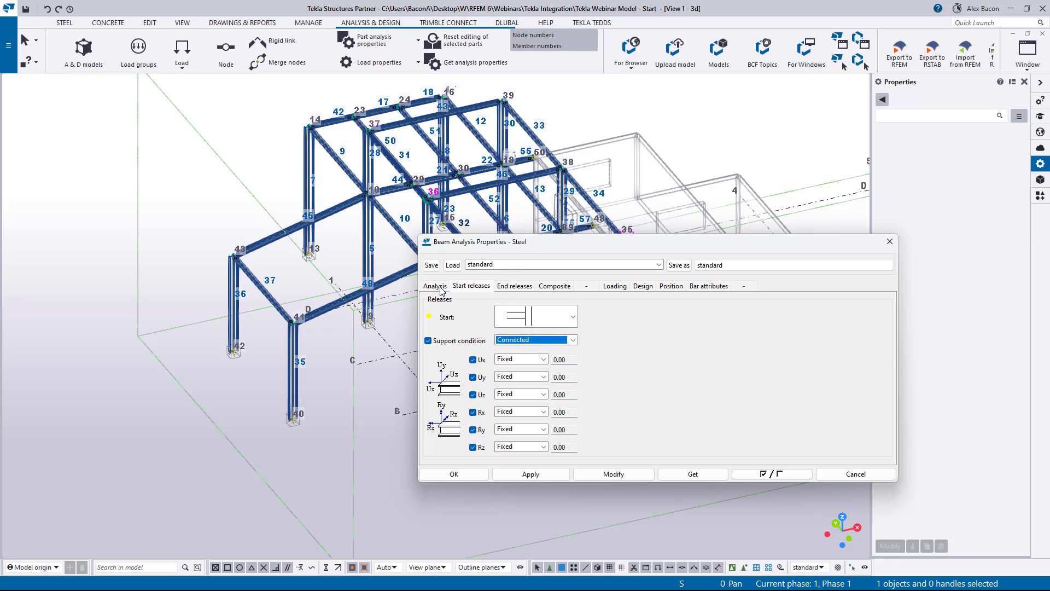
pyautogui.moveTo(518, 244); pyautogui.dragTo(926, 244)
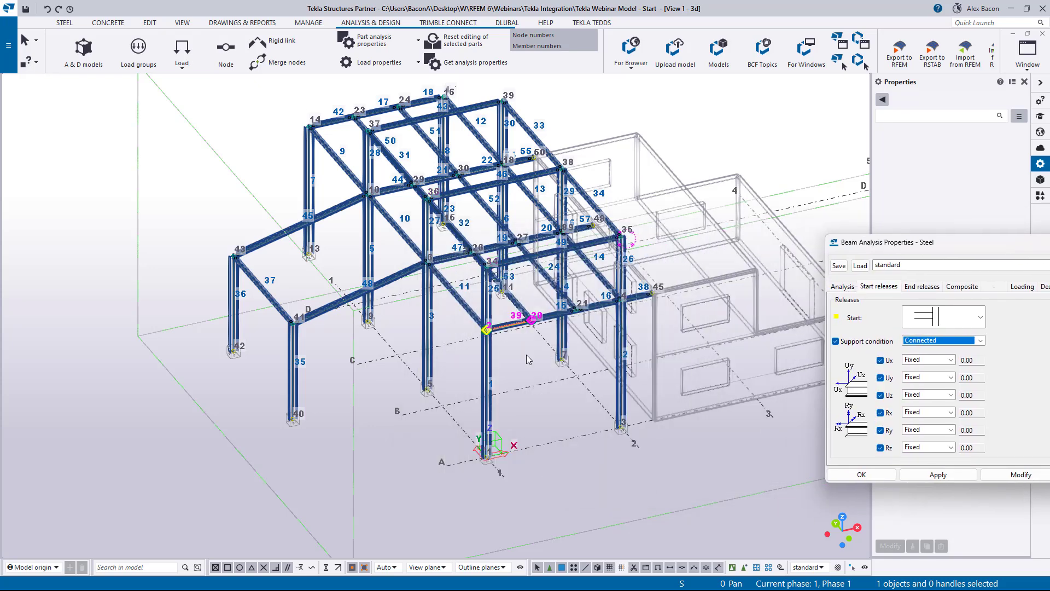
# - Select all members of the frame elevation and apply the fully fixed, Connected releases to them
pyautogui.keyDown('ctrl'); pyautogui.moveTo(527, 358); pyautogui.dragTo(475, 288, button='middle'); pyautogui.keyUp('ctrl')
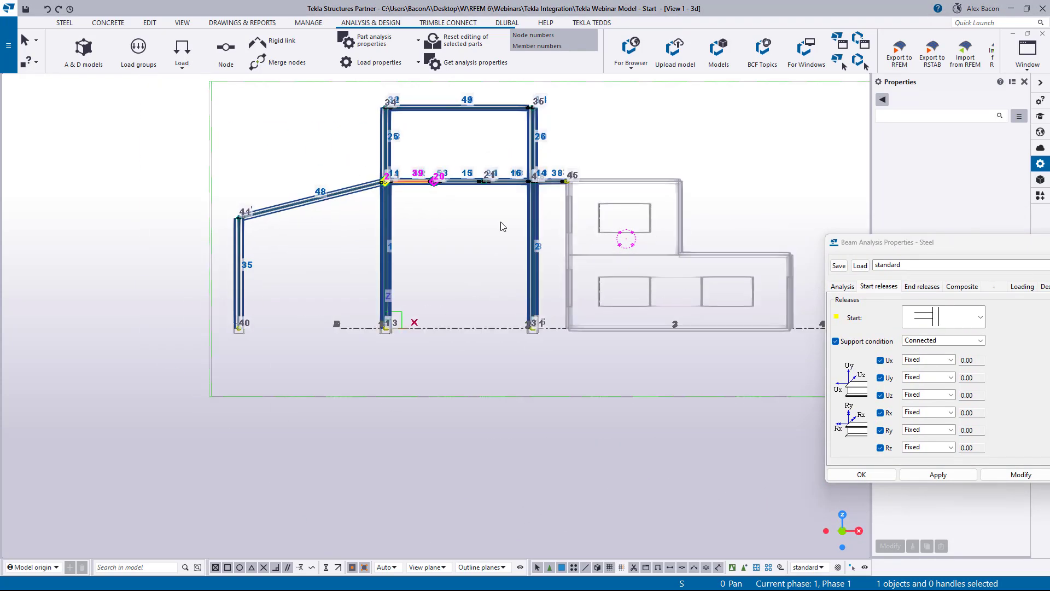
pyautogui.click(554, 87)
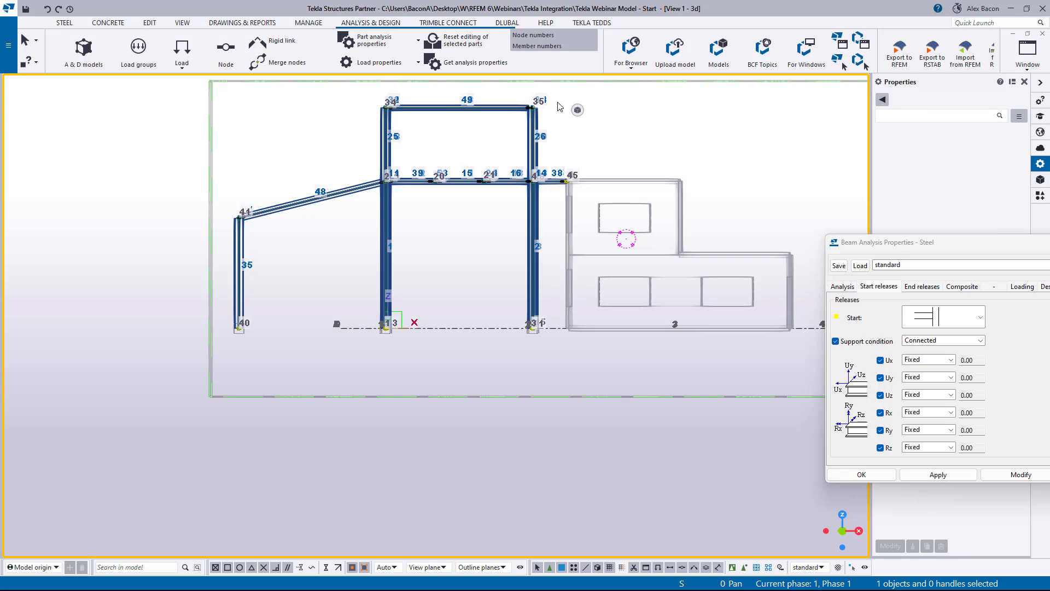
pyautogui.moveTo(557, 97); pyautogui.dragTo(225, 389)
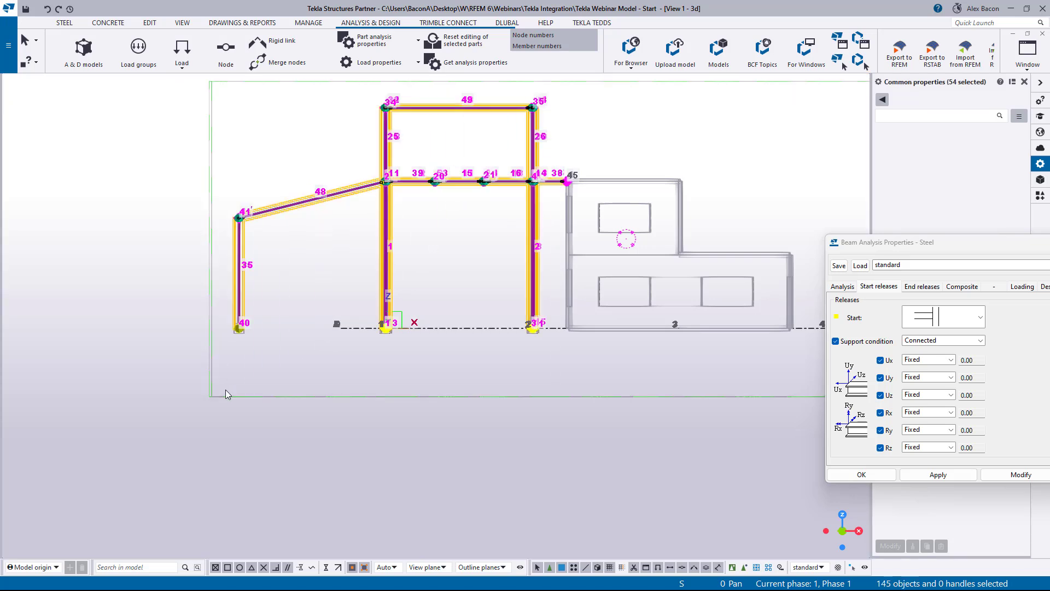
pyautogui.moveTo(902, 242); pyautogui.dragTo(676, 255)
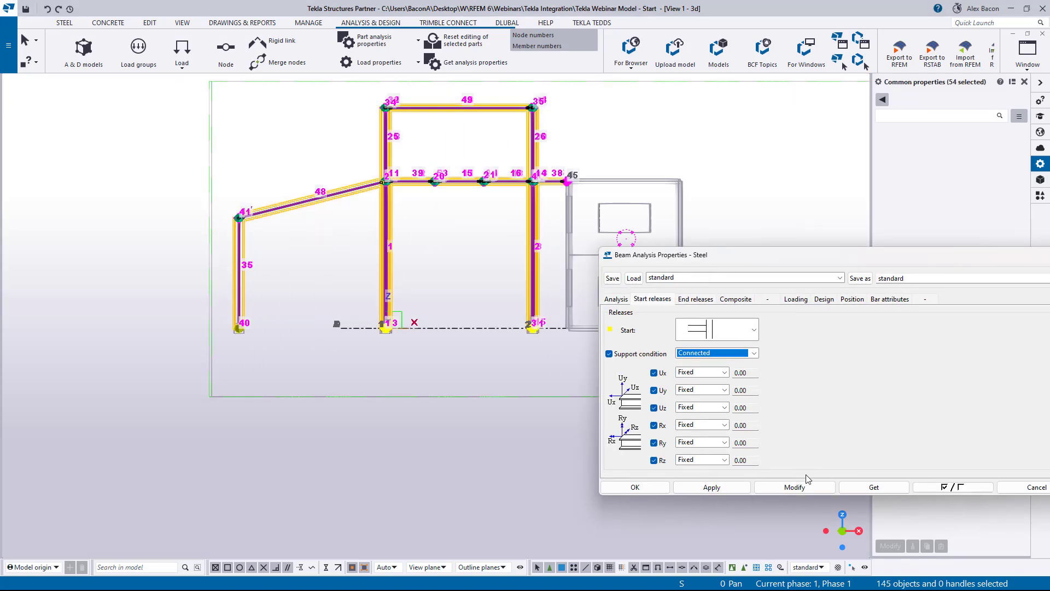
pyautogui.click(806, 488)
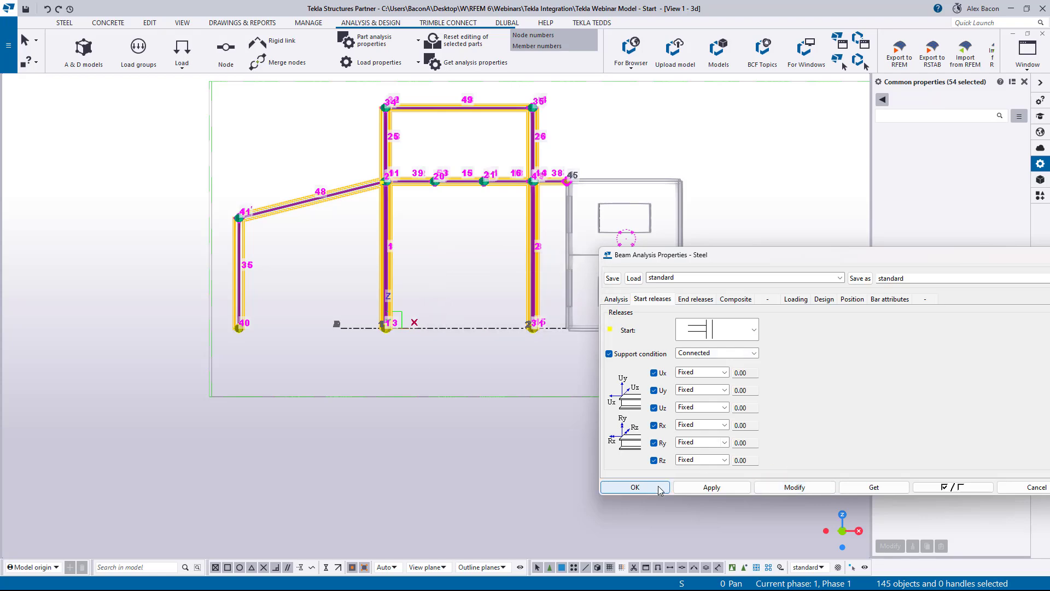
pyautogui.click(698, 297)
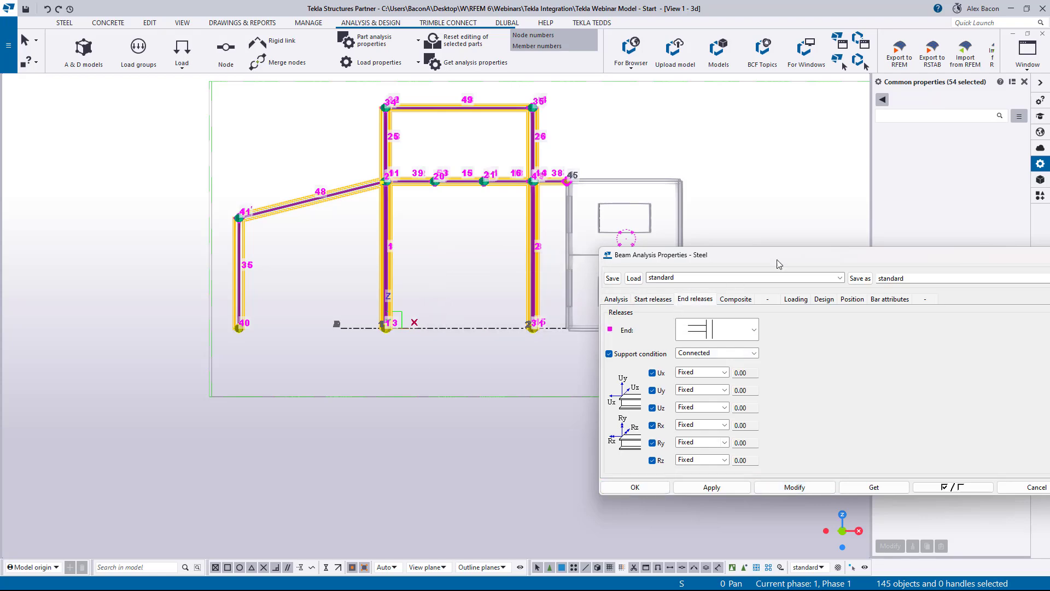
pyautogui.moveTo(778, 260); pyautogui.dragTo(465, 255)
pyautogui.click(764, 252)
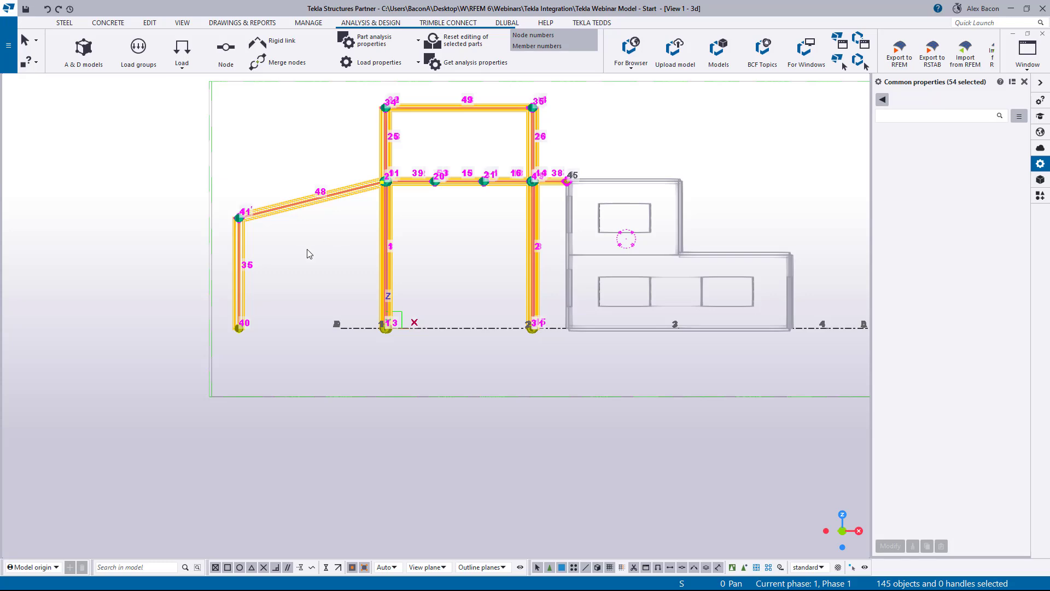
# - Open the analysis properties of column 1 and set its class to Column
pyautogui.keyDown('ctrl'); pyautogui.moveTo(307, 249); pyautogui.dragTo(343, 291, button='middle'); pyautogui.keyUp('ctrl')
pyautogui.click(336, 357)
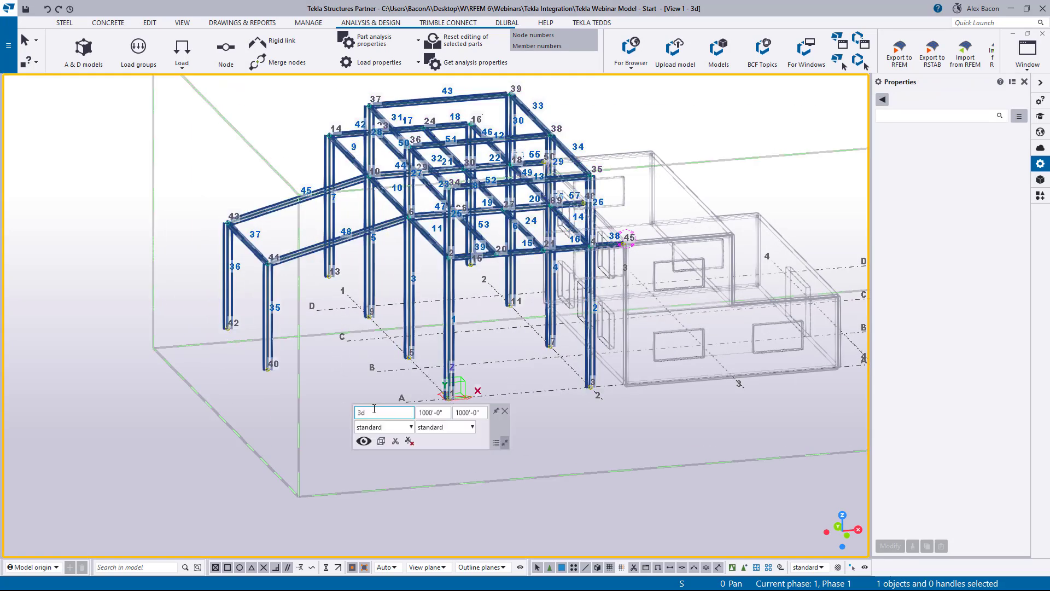
pyautogui.keyDown('ctrl'); pyautogui.moveTo(340, 351); pyautogui.dragTo(314, 347, button='middle'); pyautogui.keyUp('ctrl')
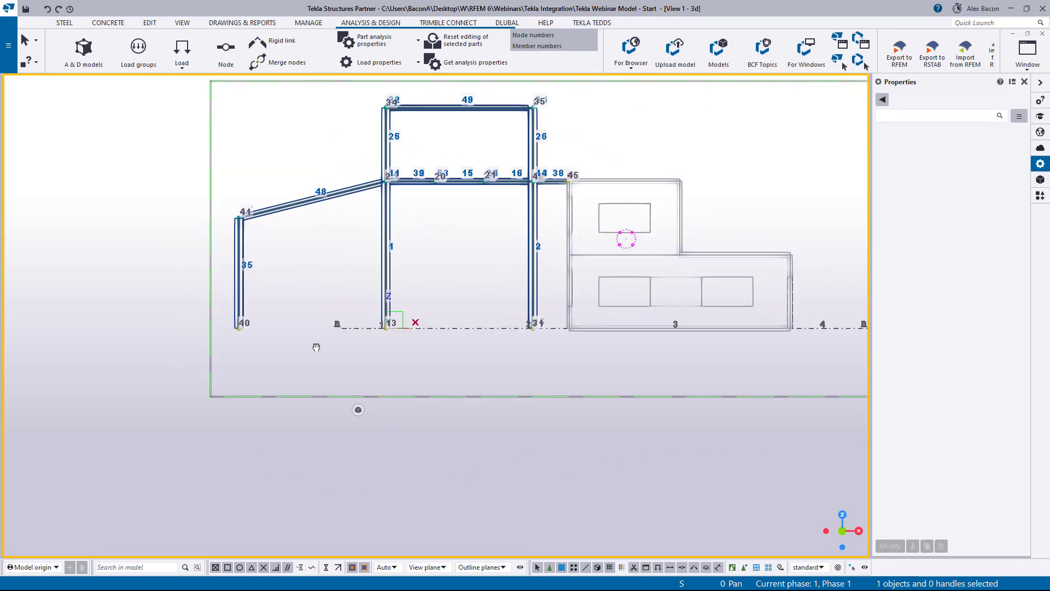
pyautogui.moveTo(553, 233); pyautogui.dragTo(166, 305)
pyautogui.click(387, 256)
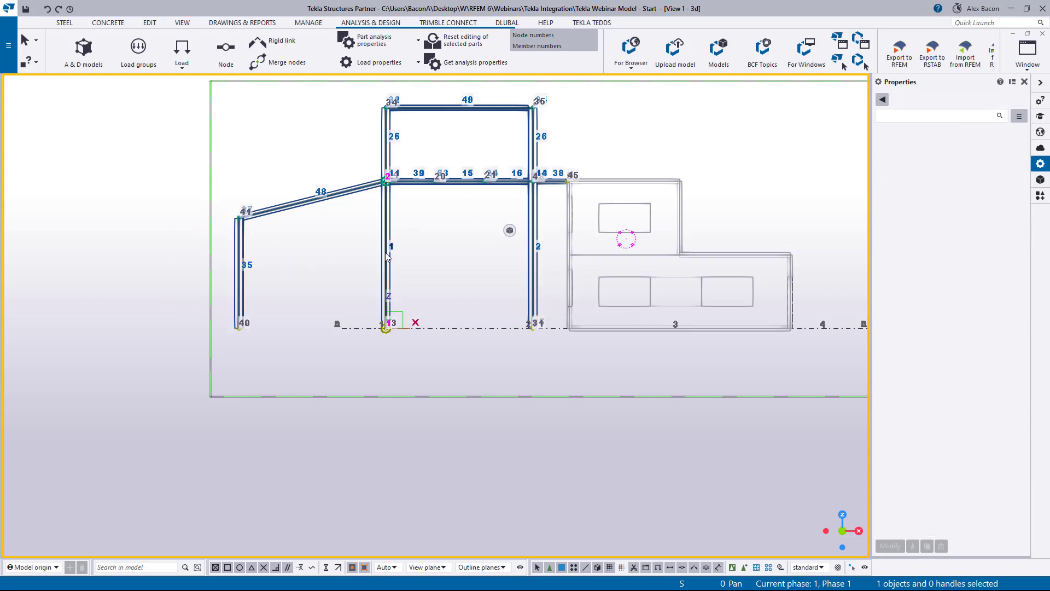
pyautogui.doubleClick(387, 253)
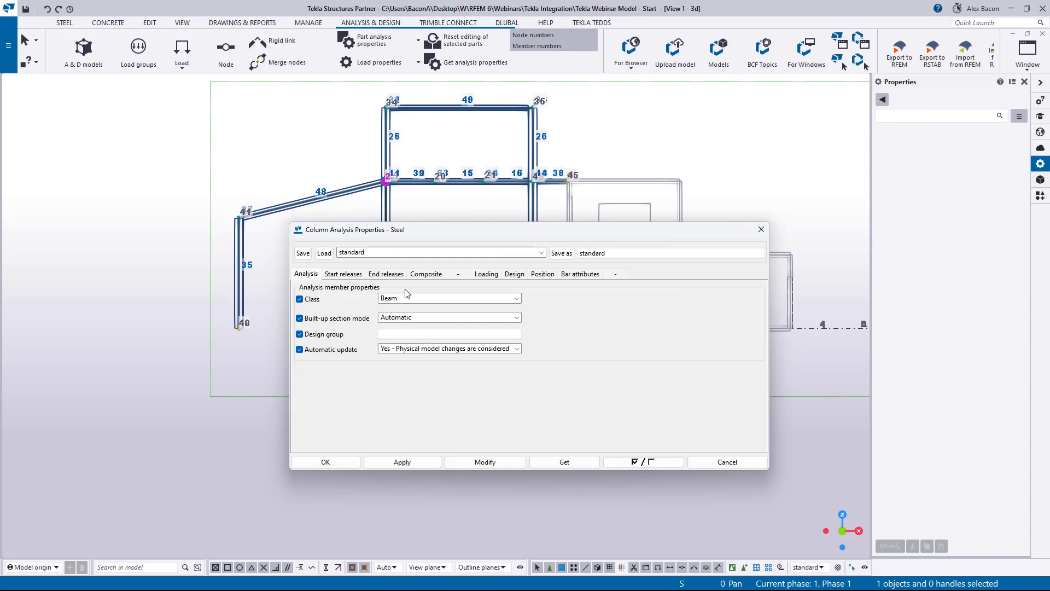
pyautogui.click(408, 298)
pyautogui.click(416, 326)
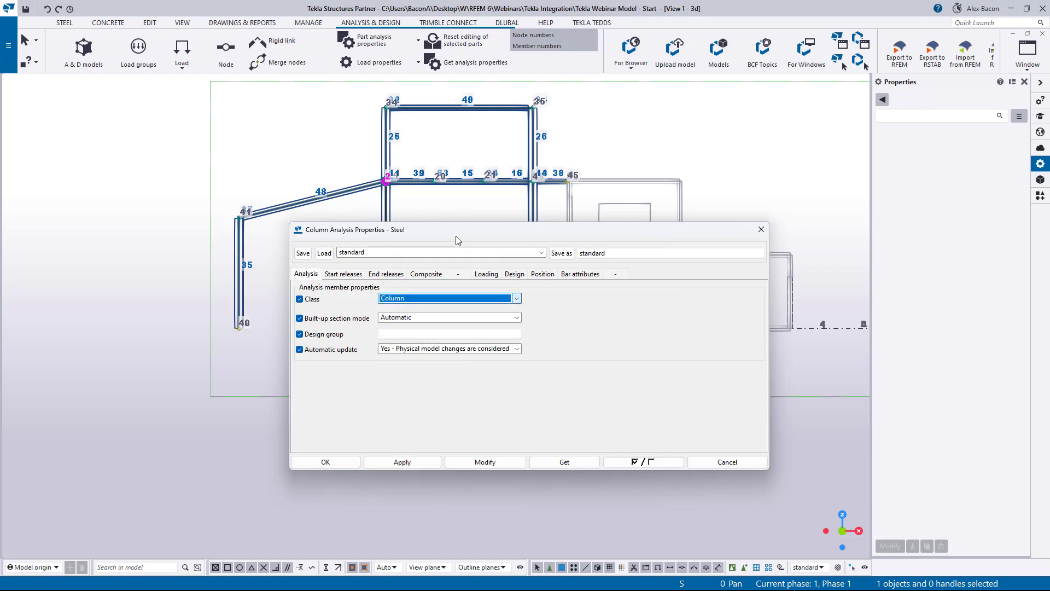
# - Select all columns in the elevation and apply the Column analysis class to them
pyautogui.moveTo(436, 234); pyautogui.dragTo(823, 221)
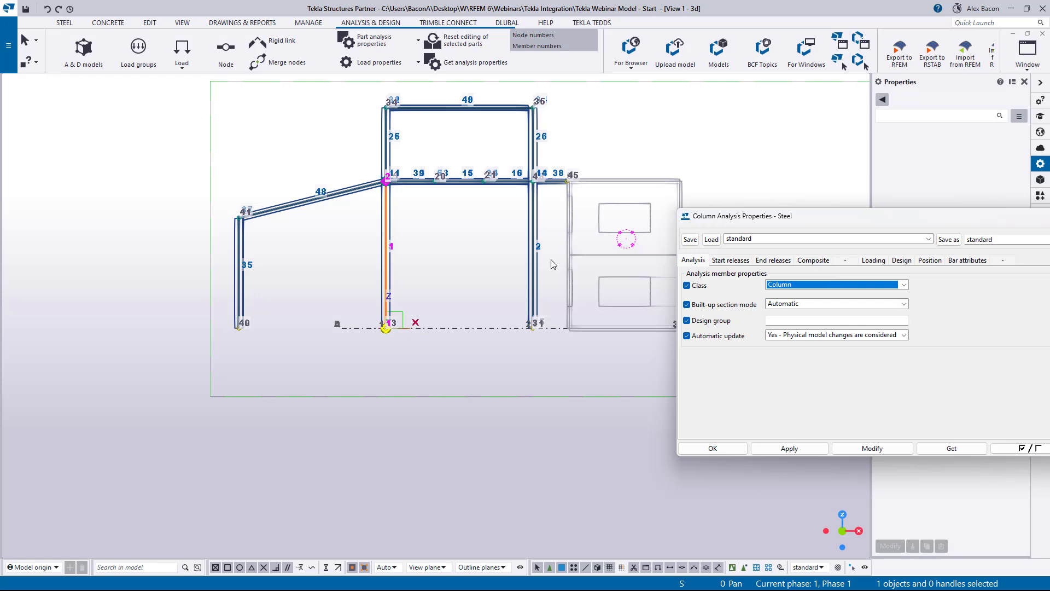
pyautogui.moveTo(560, 232); pyautogui.dragTo(202, 300)
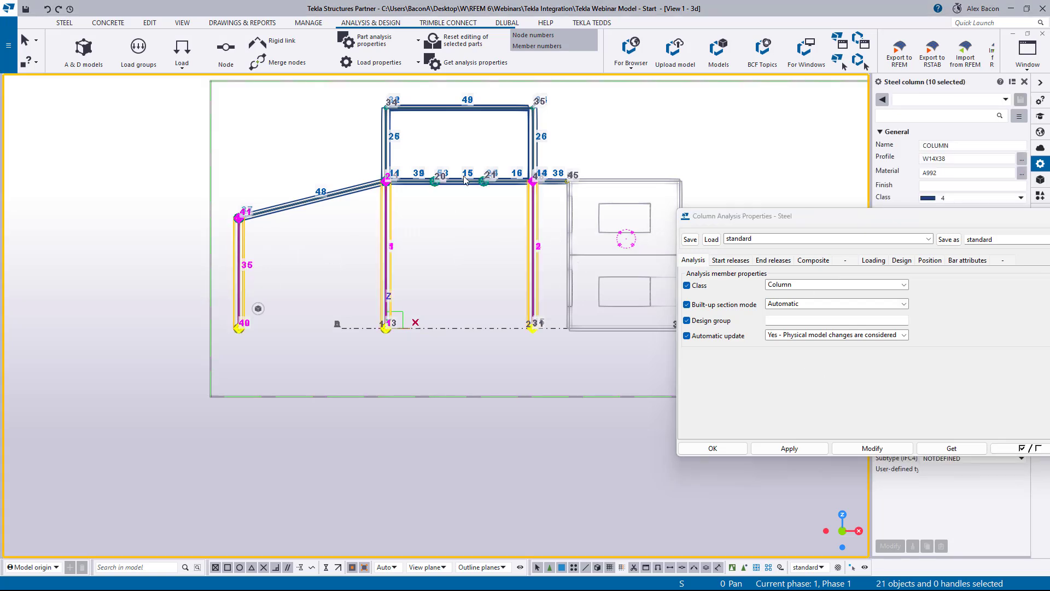
pyautogui.keyDown('shift'); pyautogui.moveTo(556, 133); pyautogui.dragTo(301, 167); pyautogui.keyUp('shift')
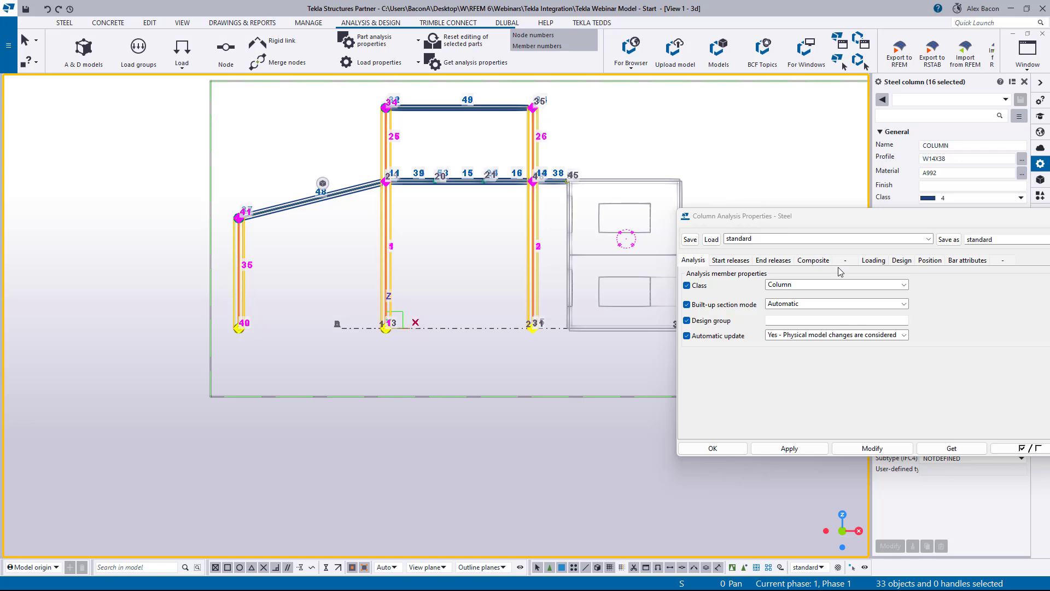
pyautogui.click(827, 285)
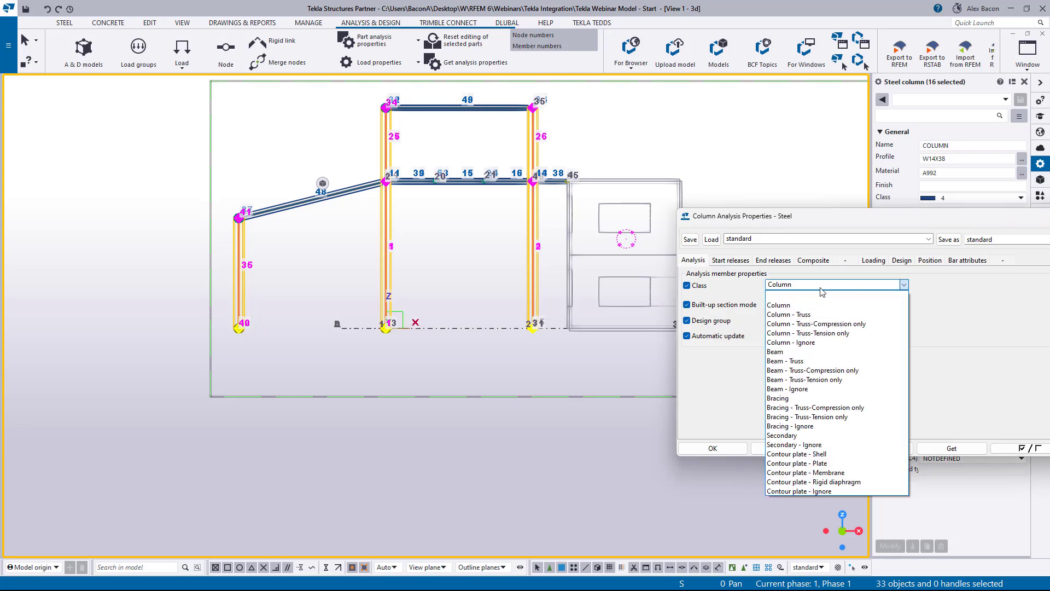
pyautogui.click(797, 307)
pyautogui.click(875, 448)
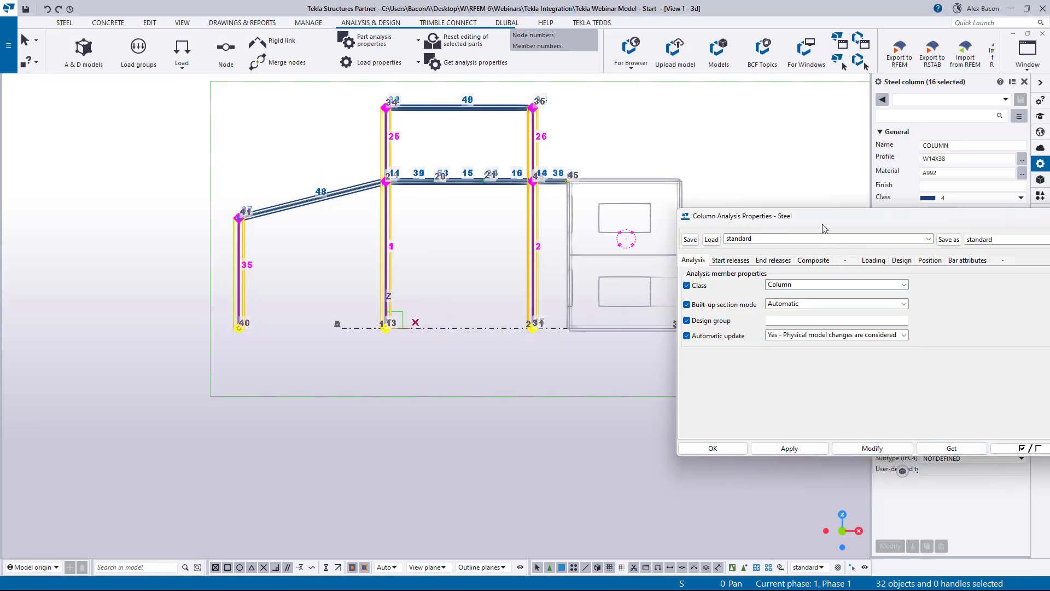
pyautogui.moveTo(824, 228); pyautogui.dragTo(739, 247)
pyautogui.click(667, 454)
pyautogui.click(478, 386)
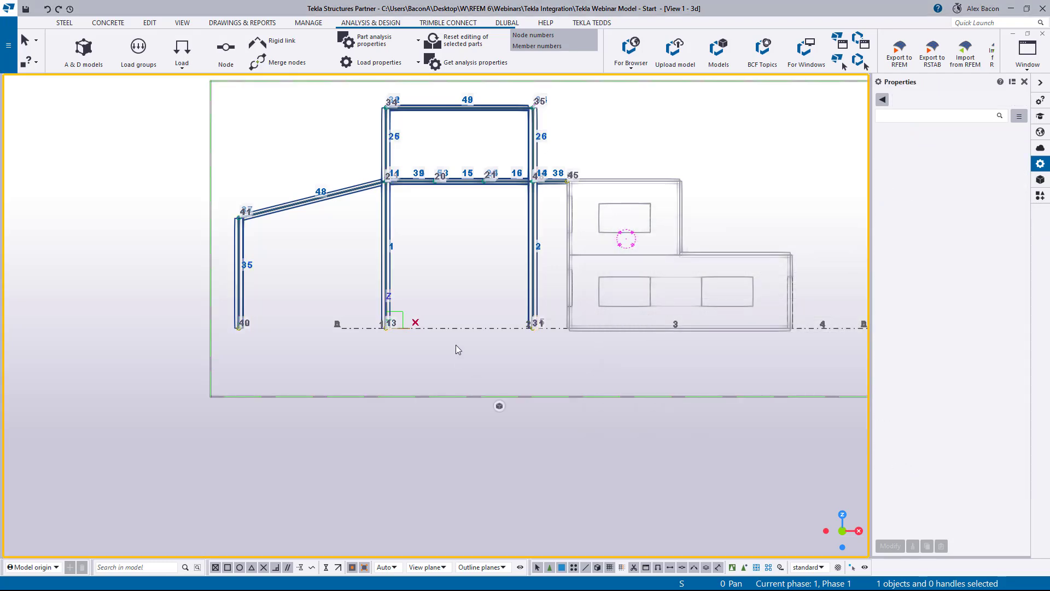
# - Open the analysis properties of diagonal member 11 and review its start and end releases
pyautogui.keyDown('ctrl'); pyautogui.moveTo(451, 311); pyautogui.dragTo(501, 347, button='middle'); pyautogui.keyUp('ctrl')
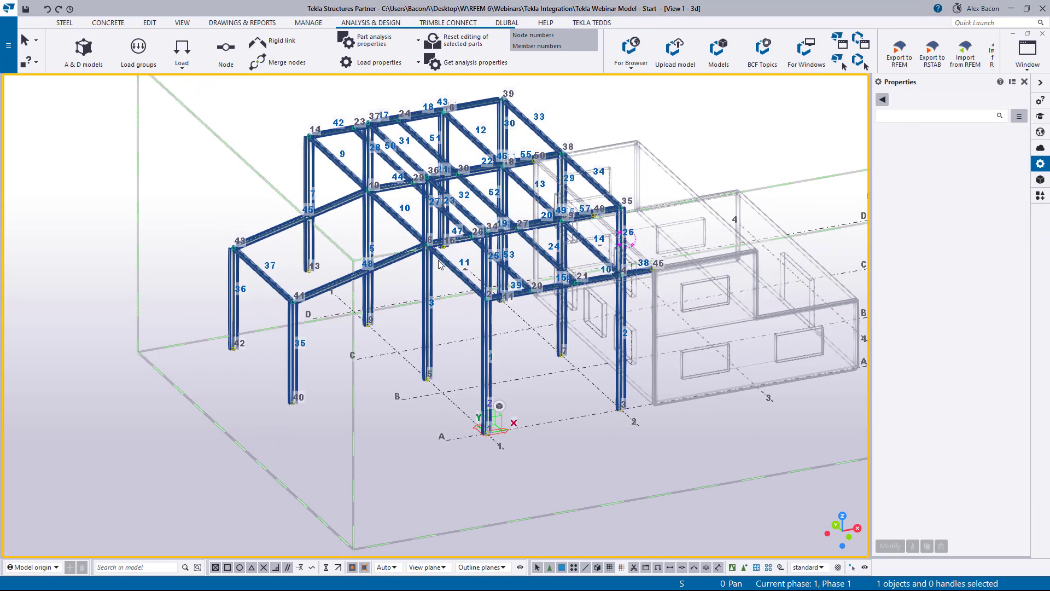
pyautogui.doubleClick(450, 266)
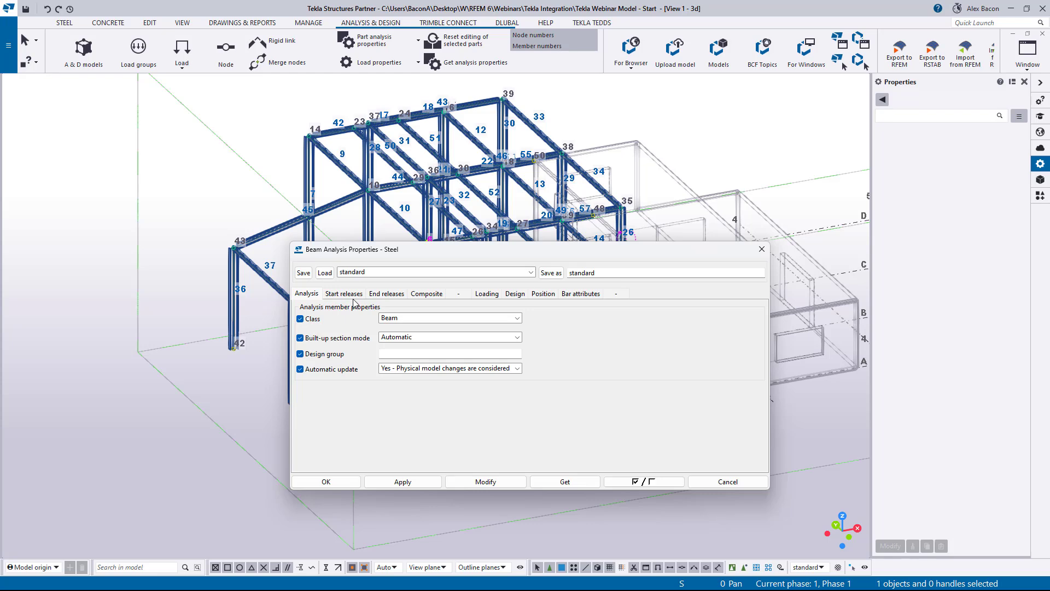
pyautogui.click(349, 295)
pyautogui.click(390, 296)
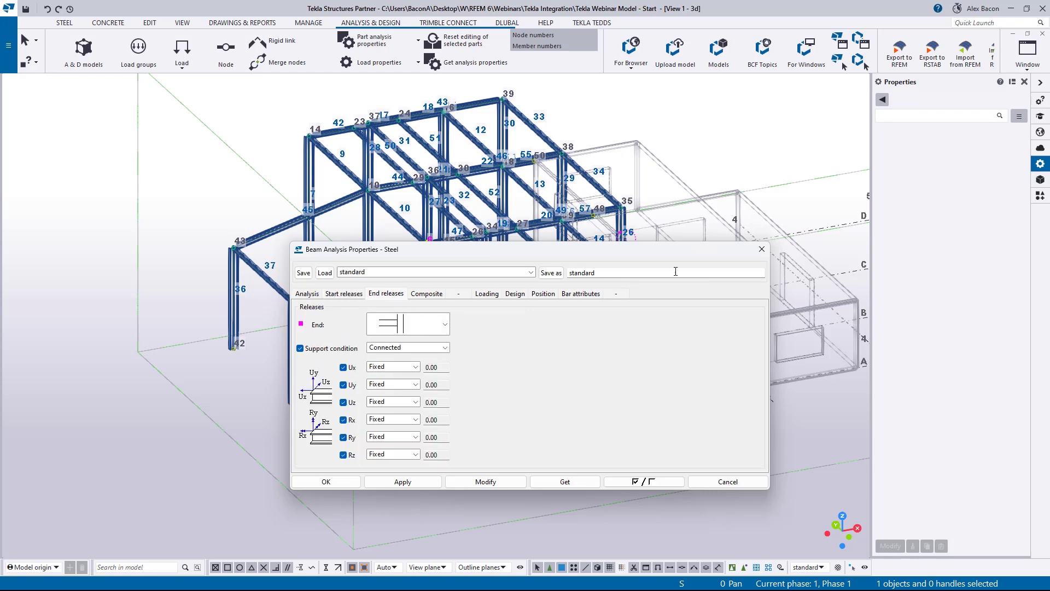
pyautogui.click(762, 250)
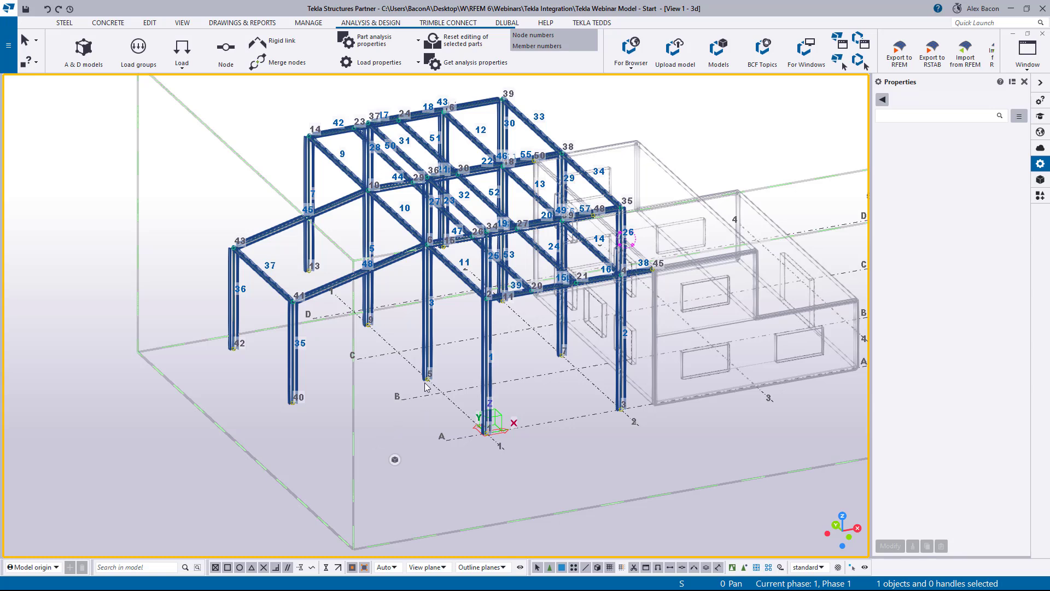
# - Reopen member 11's analysis properties and set its class to Beam - Truss
pyautogui.scroll(2, 473, 261)
pyautogui.moveTo(476, 259); pyautogui.dragTo(438, 334, button='middle')
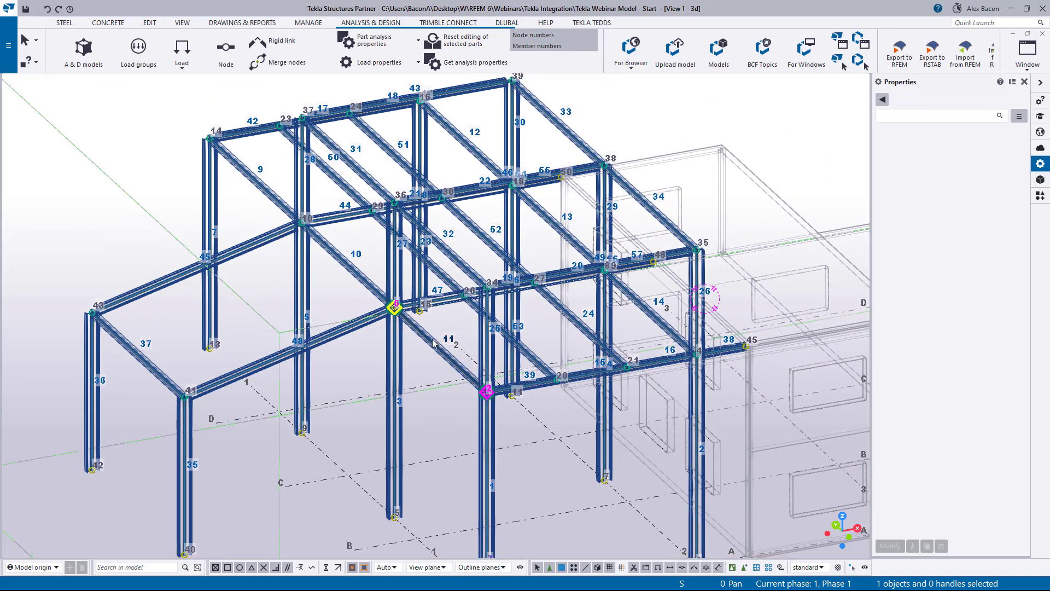
pyautogui.doubleClick(433, 344)
pyautogui.moveTo(412, 251); pyautogui.dragTo(642, 260)
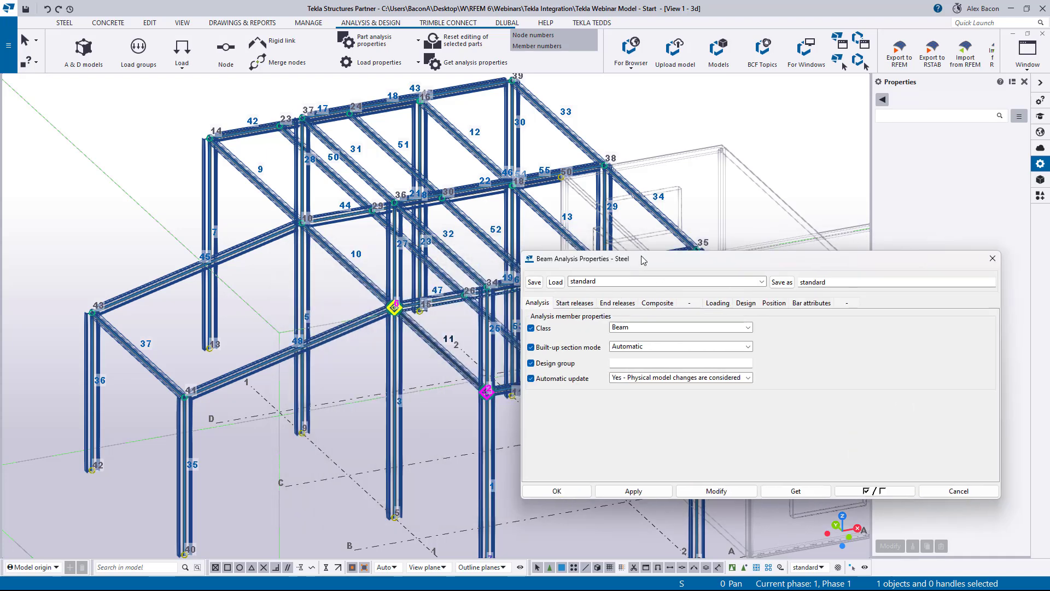
pyautogui.click(640, 328)
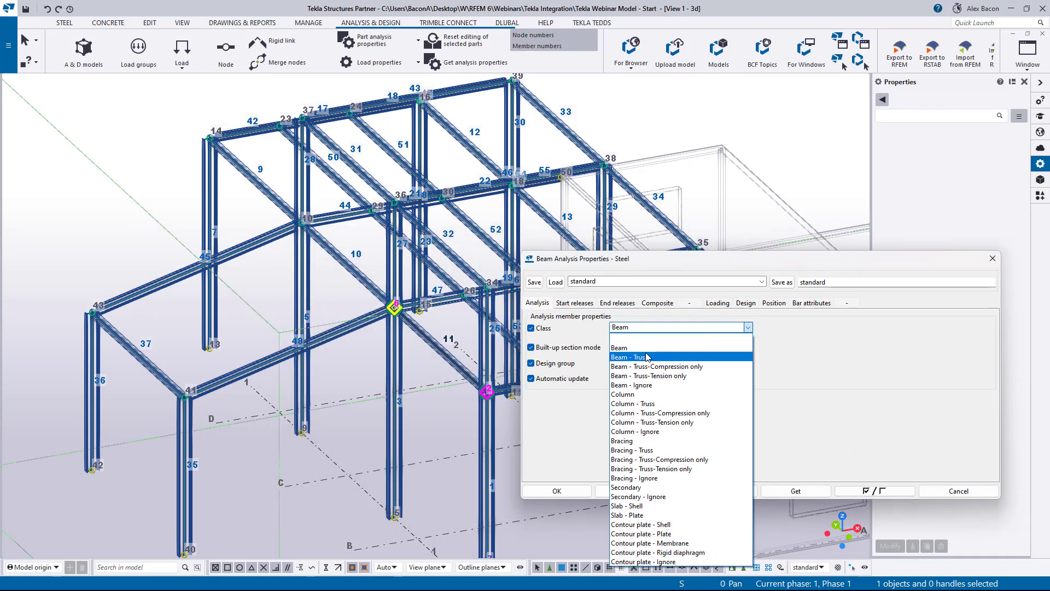
pyautogui.click(647, 357)
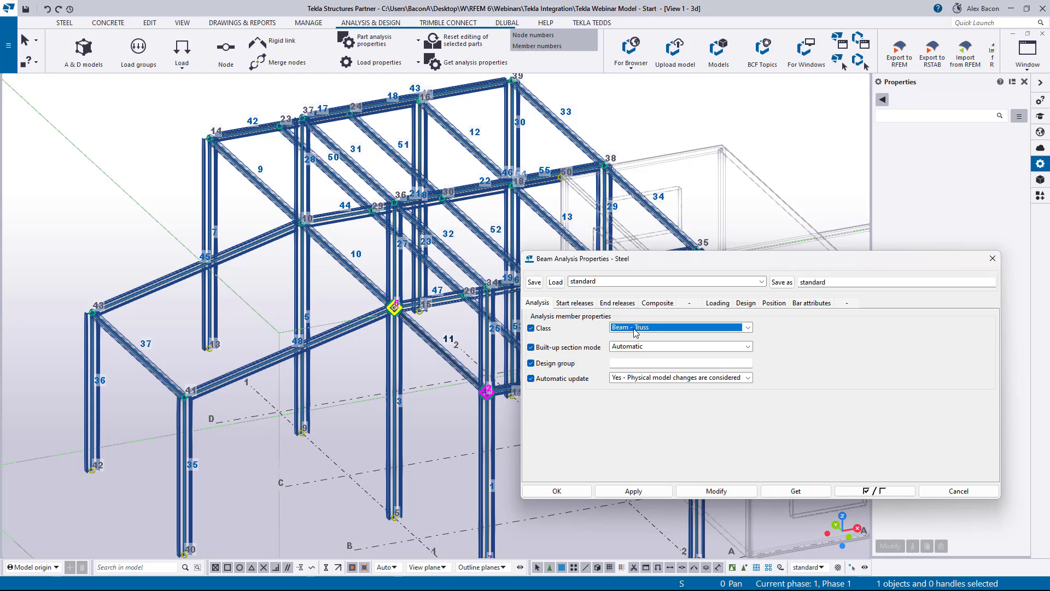
# - In plan view, select the infill beams between the gridlines and apply the Beam - Truss class to them
pyautogui.scroll(-3, 431, 330)
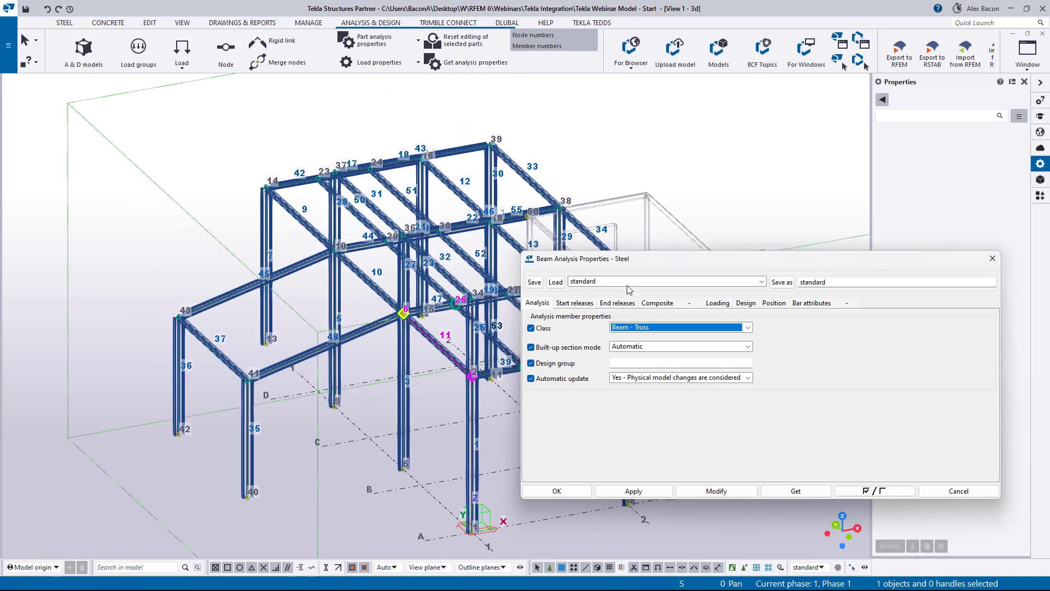
pyautogui.moveTo(663, 257); pyautogui.dragTo(810, 210)
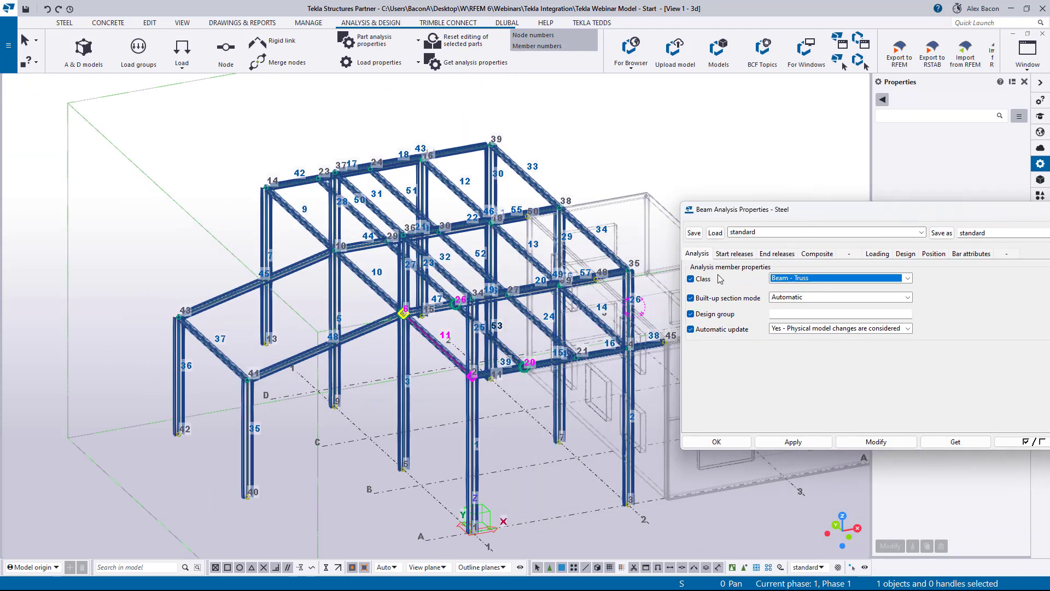
pyautogui.click(436, 384)
pyautogui.keyDown('ctrl'); pyautogui.moveTo(460, 290); pyautogui.dragTo(421, 271, button='middle'); pyautogui.keyUp('ctrl')
pyautogui.hotkey('ctrl', 'p')
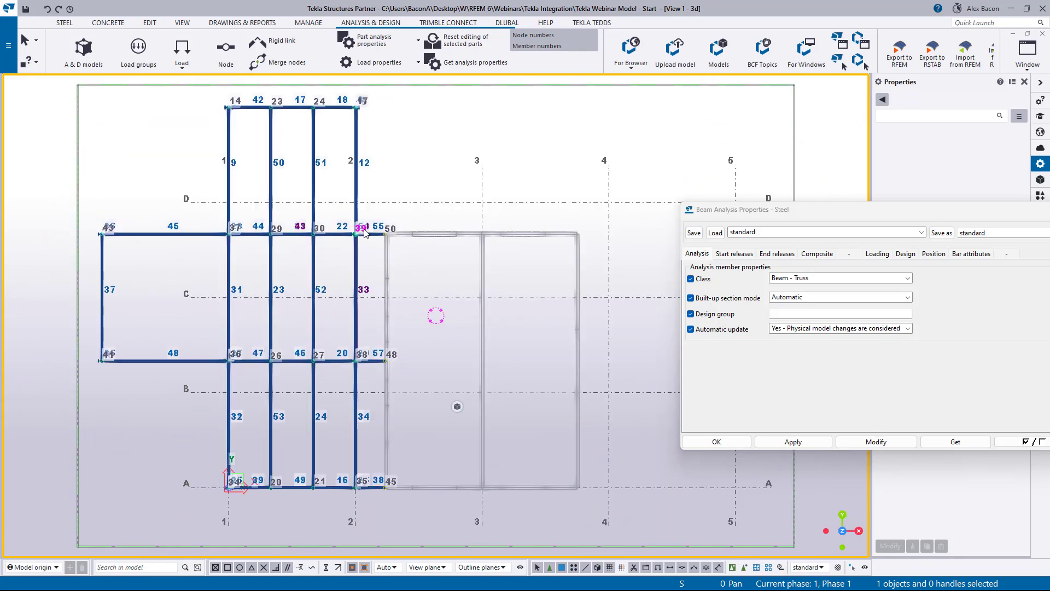
pyautogui.moveTo(410, 146); pyautogui.dragTo(141, 170)
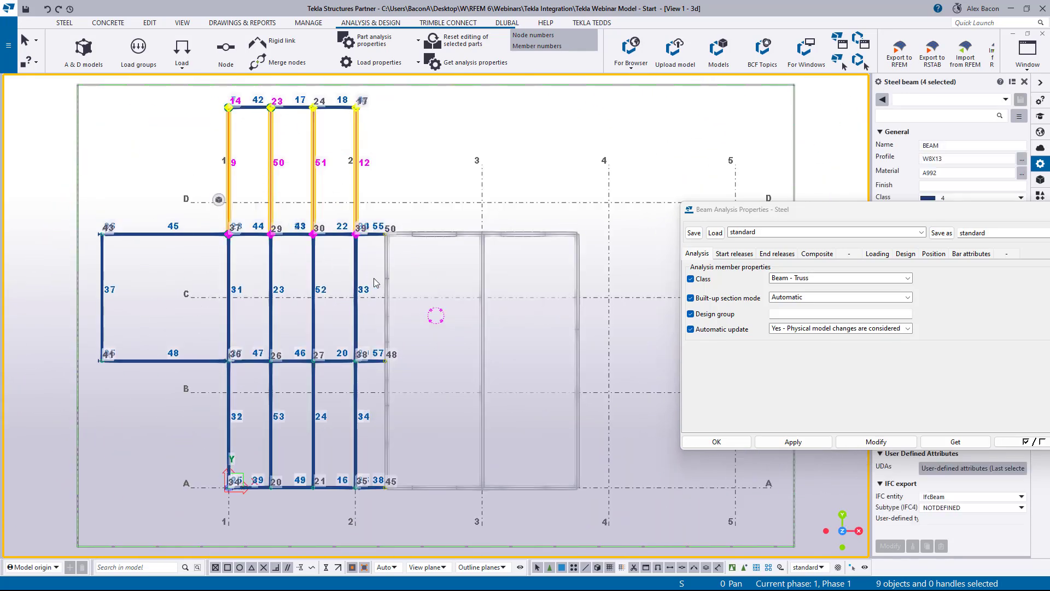
pyautogui.keyDown('shift'); pyautogui.moveTo(370, 276); pyautogui.dragTo(67, 305); pyautogui.keyUp('shift')
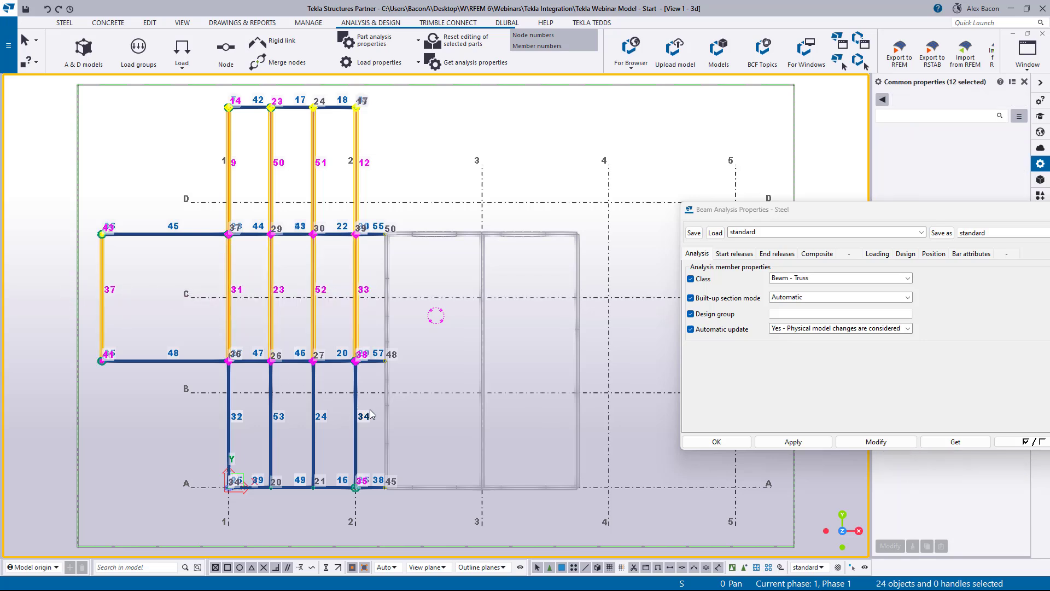
pyautogui.keyDown('shift'); pyautogui.moveTo(370, 414); pyautogui.dragTo(178, 425); pyautogui.keyUp('shift')
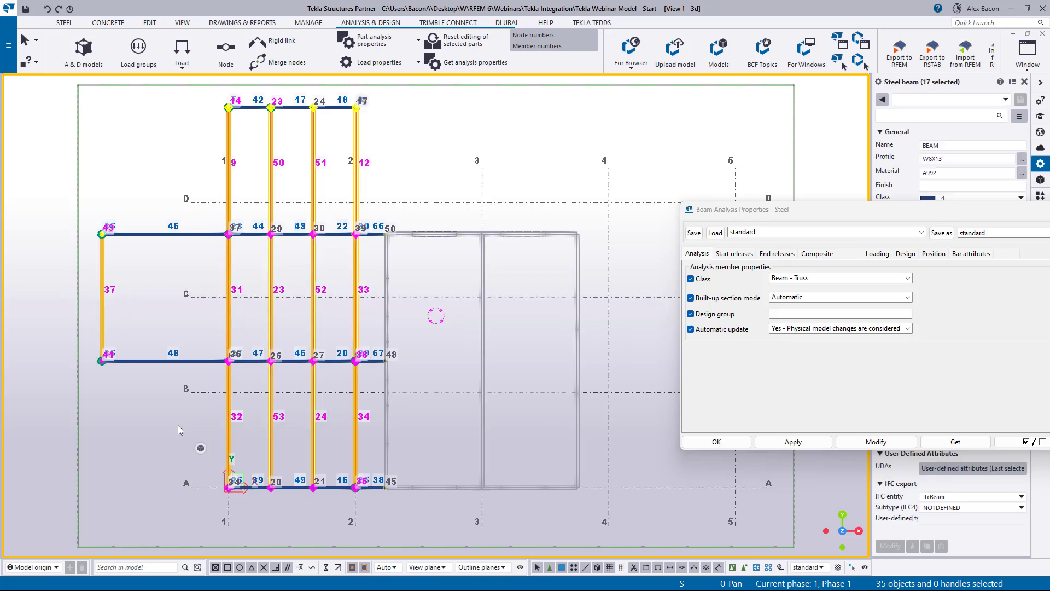
pyautogui.click(860, 441)
pyautogui.moveTo(851, 210); pyautogui.dragTo(568, 175)
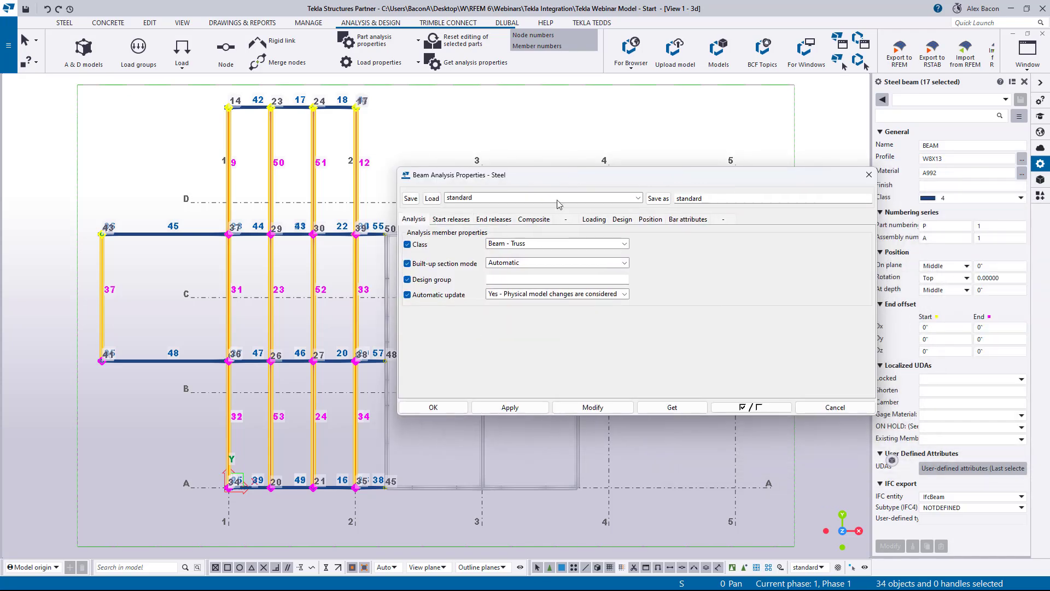
pyautogui.click(435, 408)
# - Switch to a 3D perspective view and examine the members' analysis lines and end conditions around the frame
pyautogui.hotkey('ctrl', 'p')
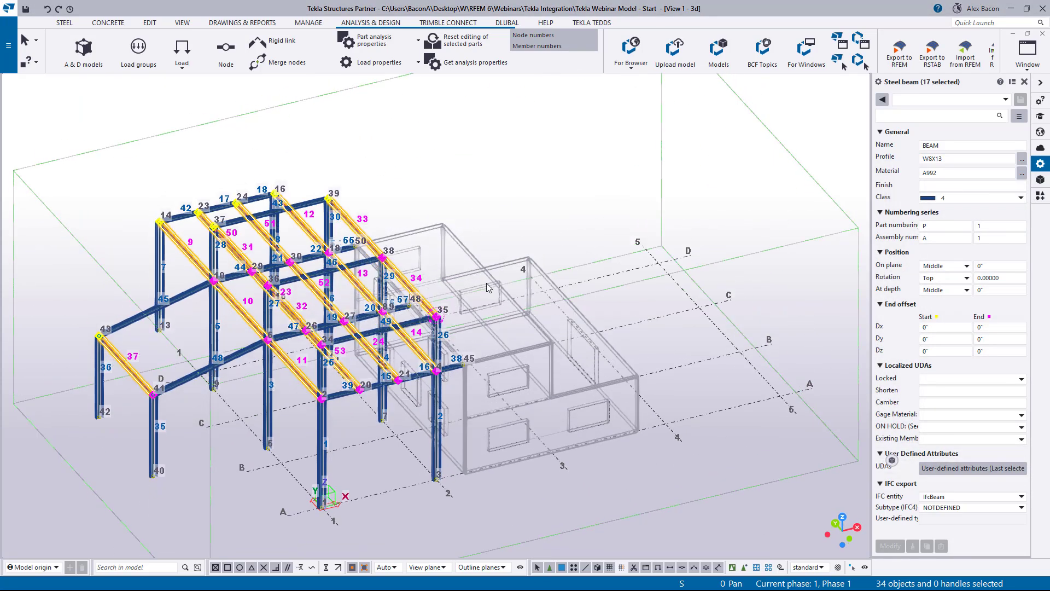
pyautogui.click(486, 284)
pyautogui.scroll(4, 157, 359)
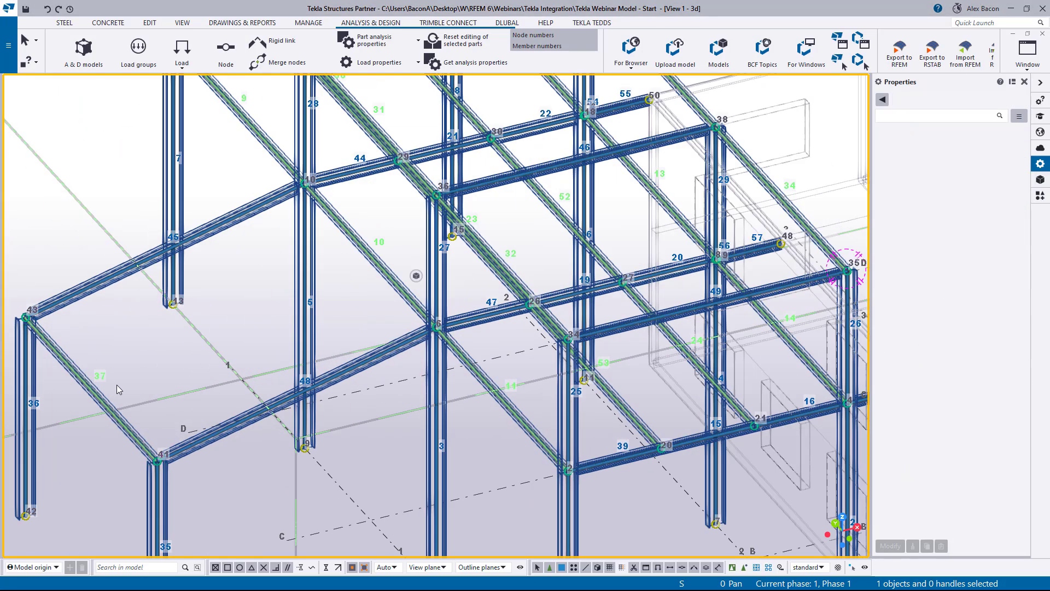
pyautogui.scroll(4, 343, 321)
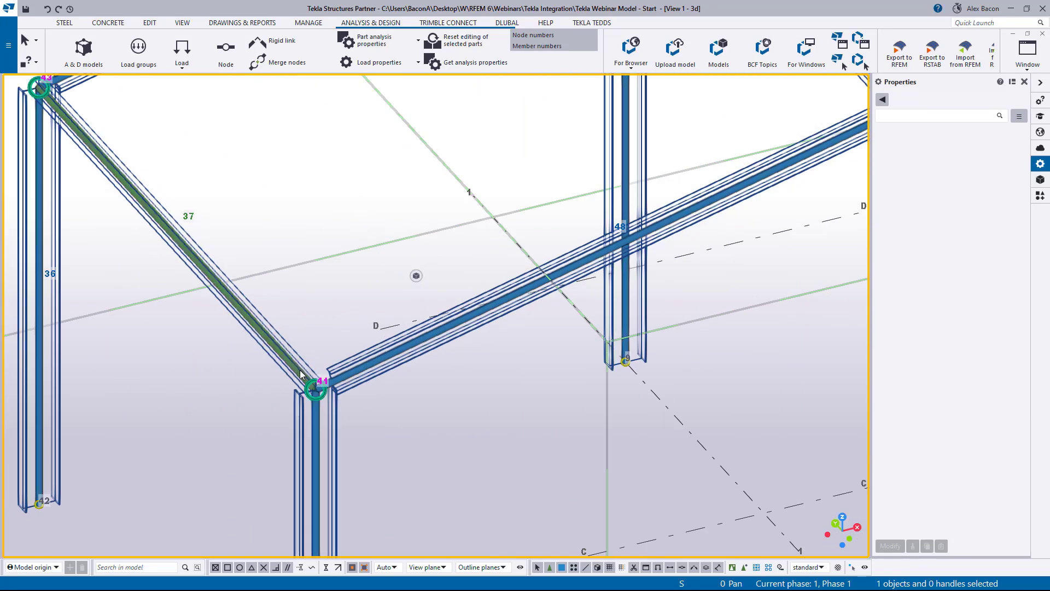
pyautogui.scroll(-5, 270, 339)
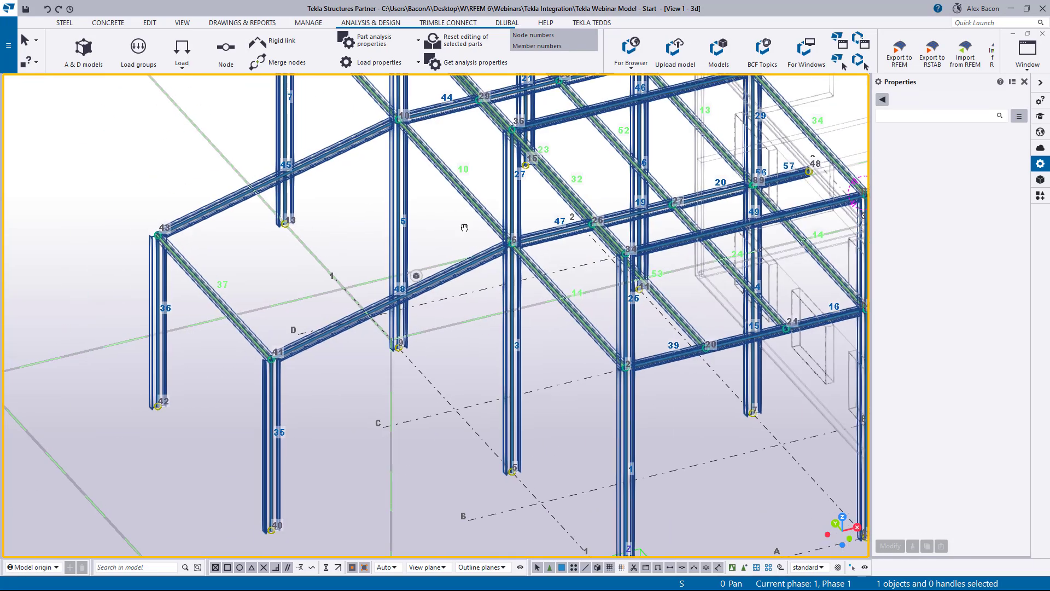
pyautogui.scroll(4, 465, 228)
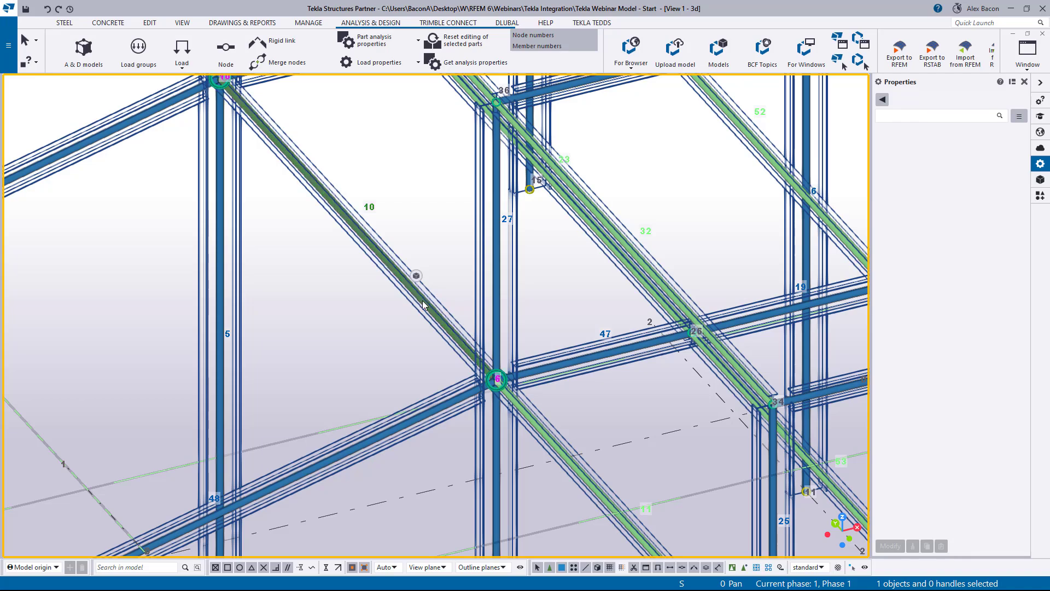
pyautogui.scroll(-5, 423, 304)
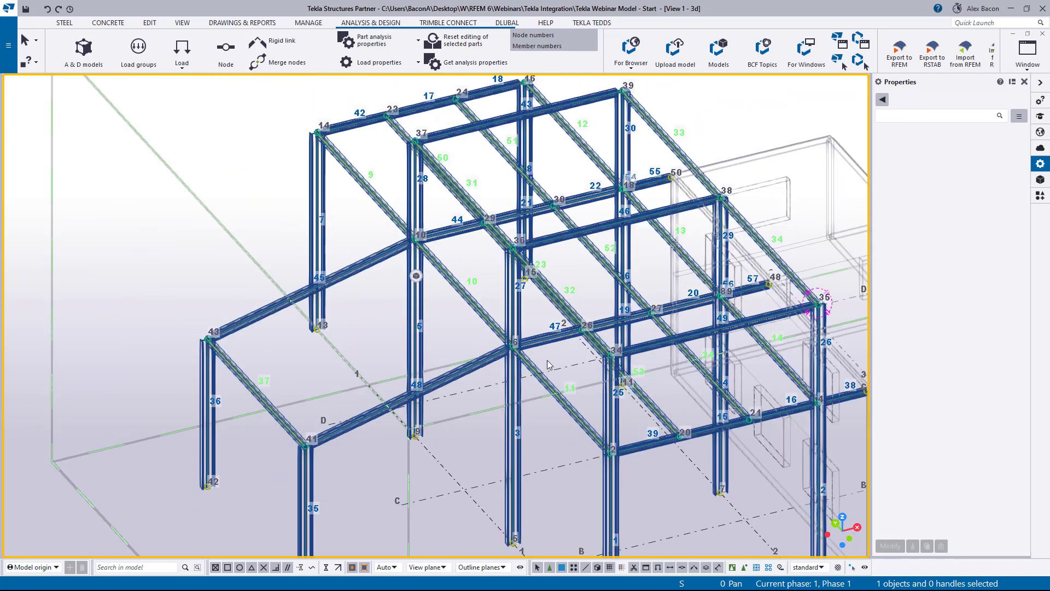
pyautogui.scroll(-5, 547, 360)
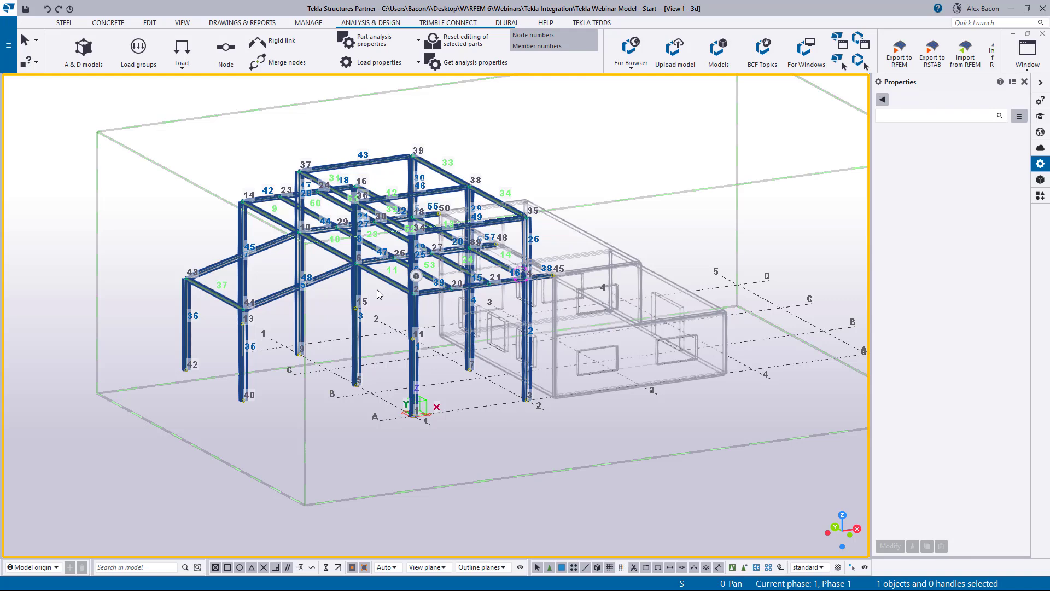
pyautogui.keyDown('ctrl'); pyautogui.moveTo(452, 354); pyautogui.dragTo(400, 325, button='middle'); pyautogui.keyUp('ctrl')
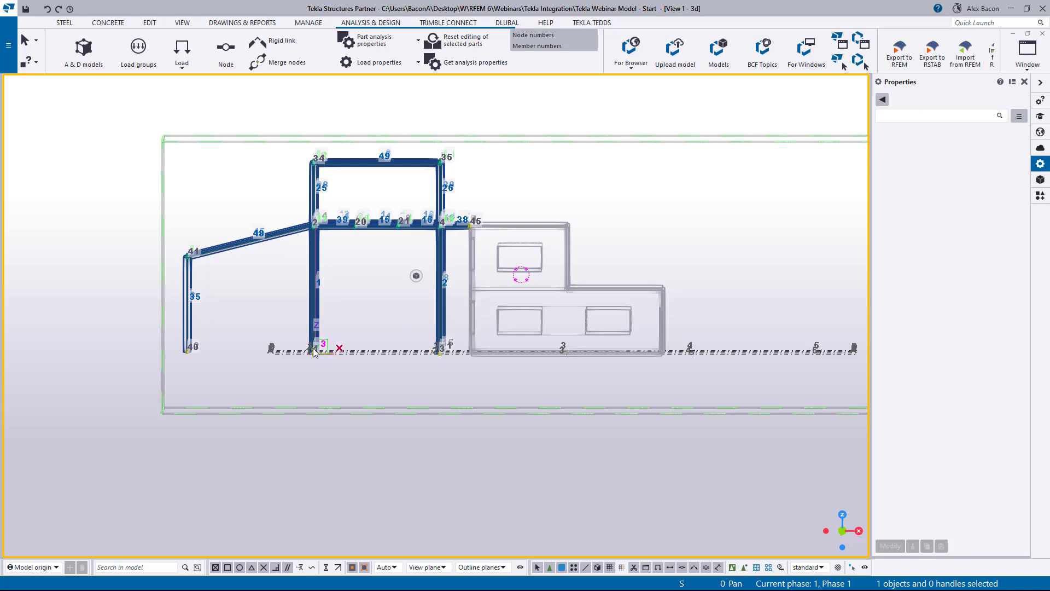
pyautogui.scroll(2, 304, 349)
pyautogui.moveTo(414, 278)
pyautogui.keyDown('ctrl'); pyautogui.moveTo(340, 283); pyautogui.dragTo(413, 317, button='middle'); pyautogui.keyUp('ctrl')
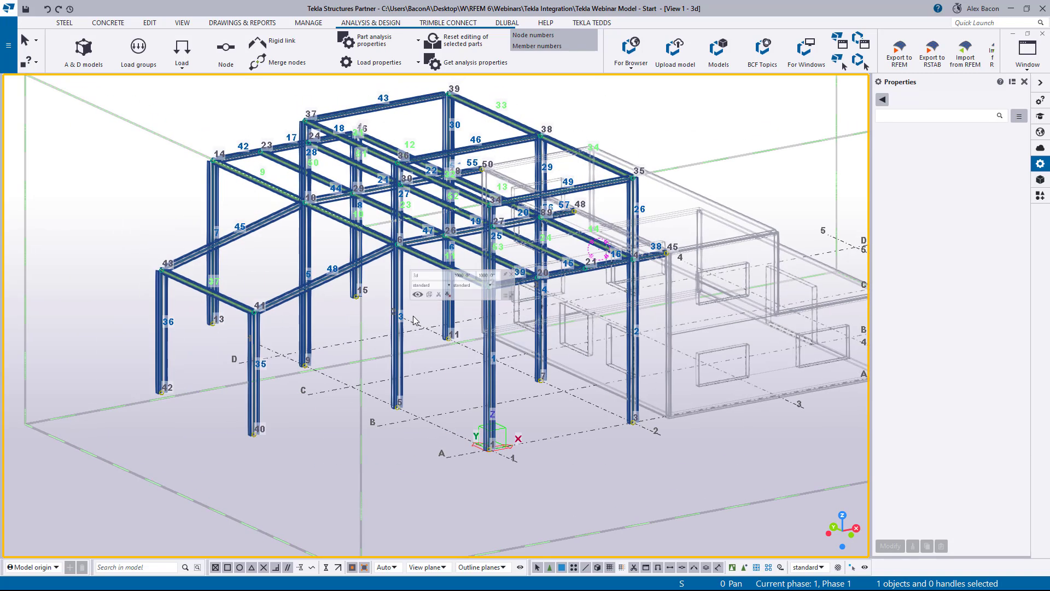
# - Open a column's analysis properties and set its start release to Supported, pinned about Rx and Ry, with Rz fixed
pyautogui.doubleClick(491, 381)
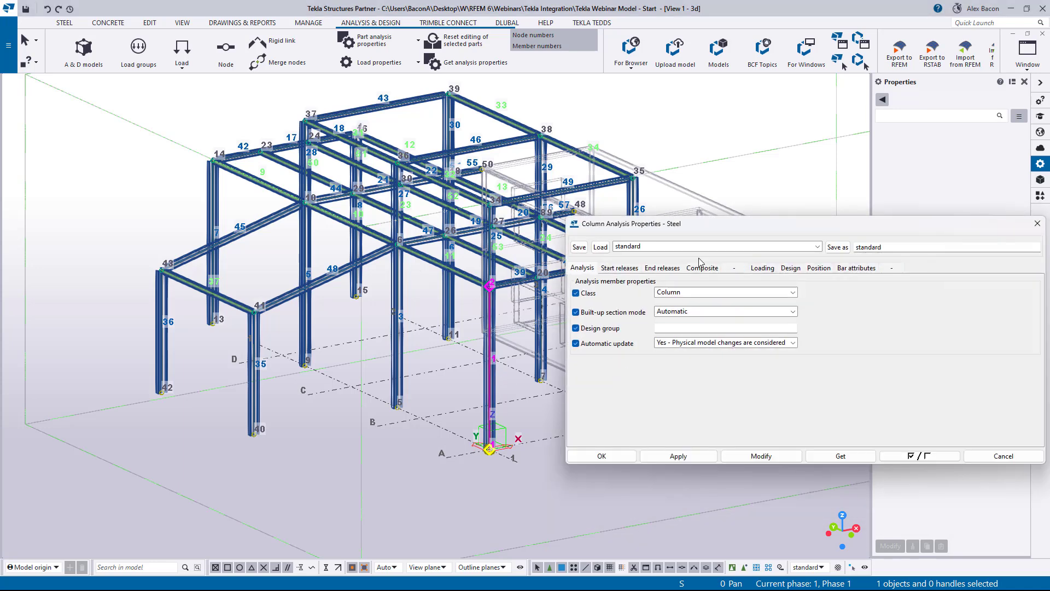
pyautogui.moveTo(679, 226); pyautogui.dragTo(601, 240)
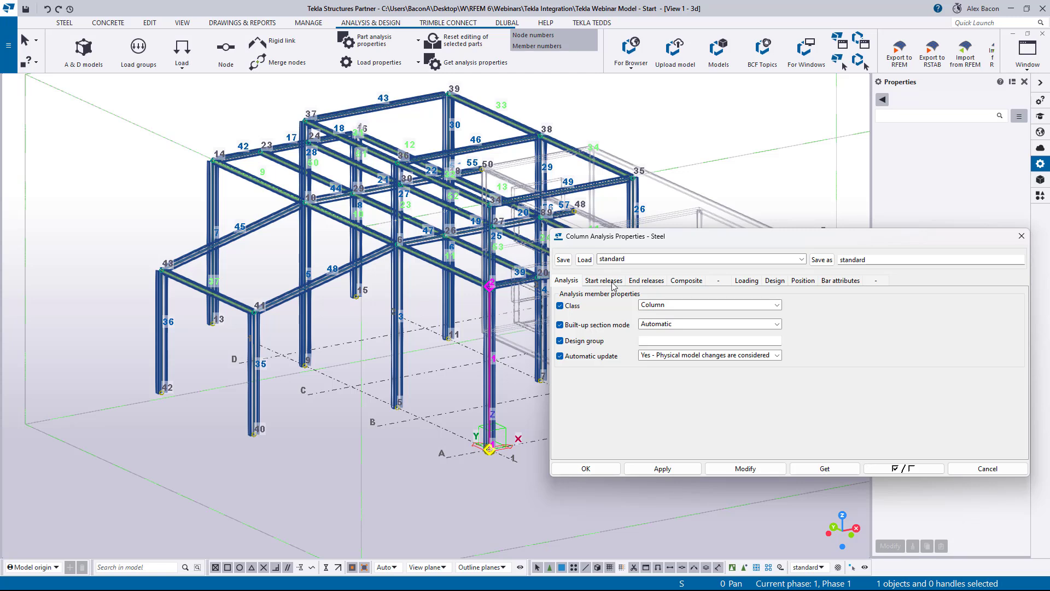
pyautogui.click(612, 283)
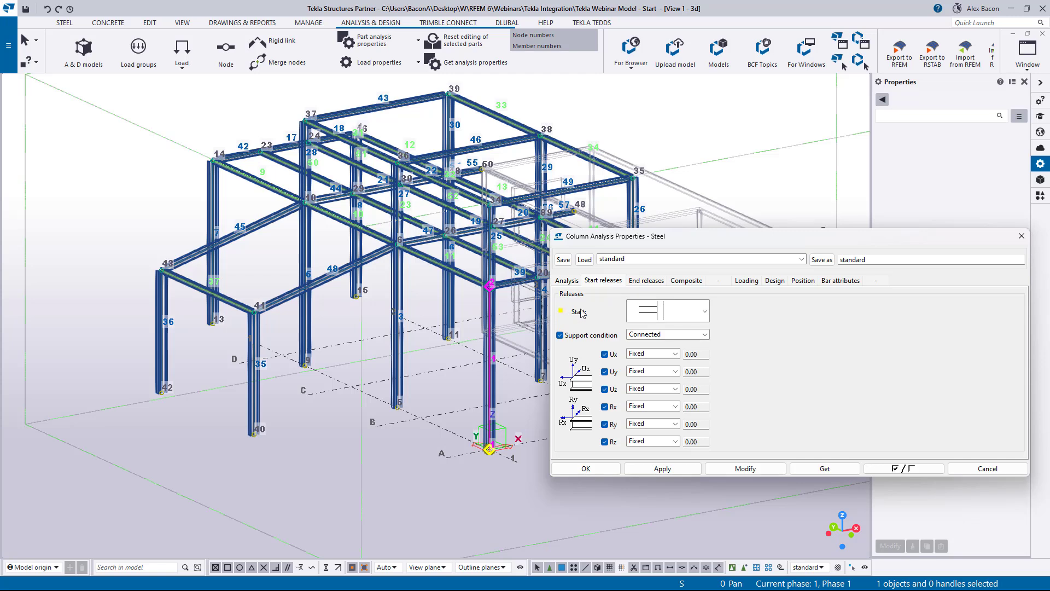
pyautogui.click(642, 282)
pyautogui.click(649, 334)
pyautogui.click(649, 355)
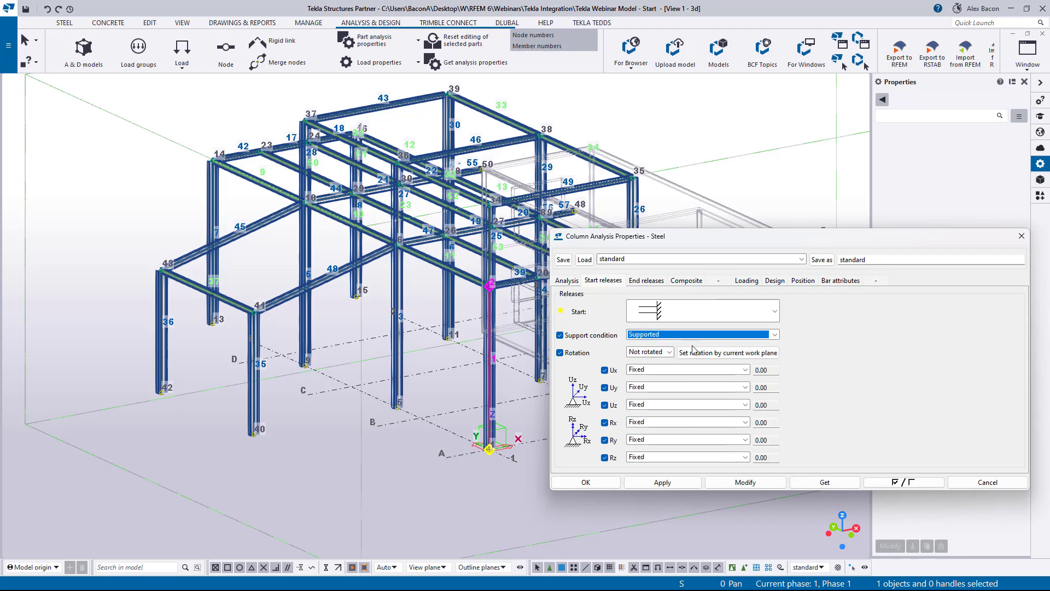
pyautogui.click(775, 312)
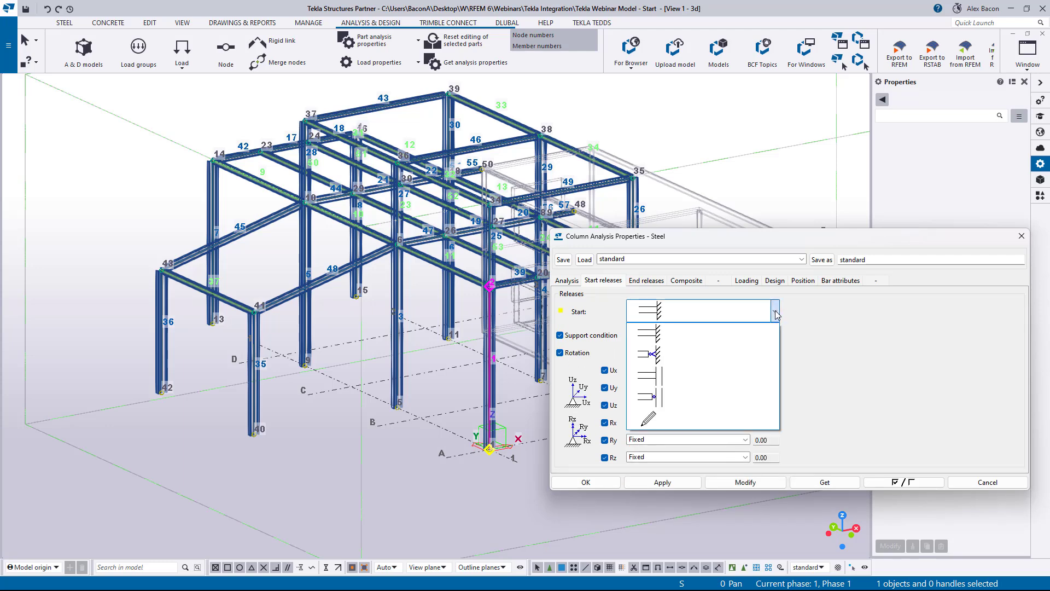
pyautogui.click(681, 354)
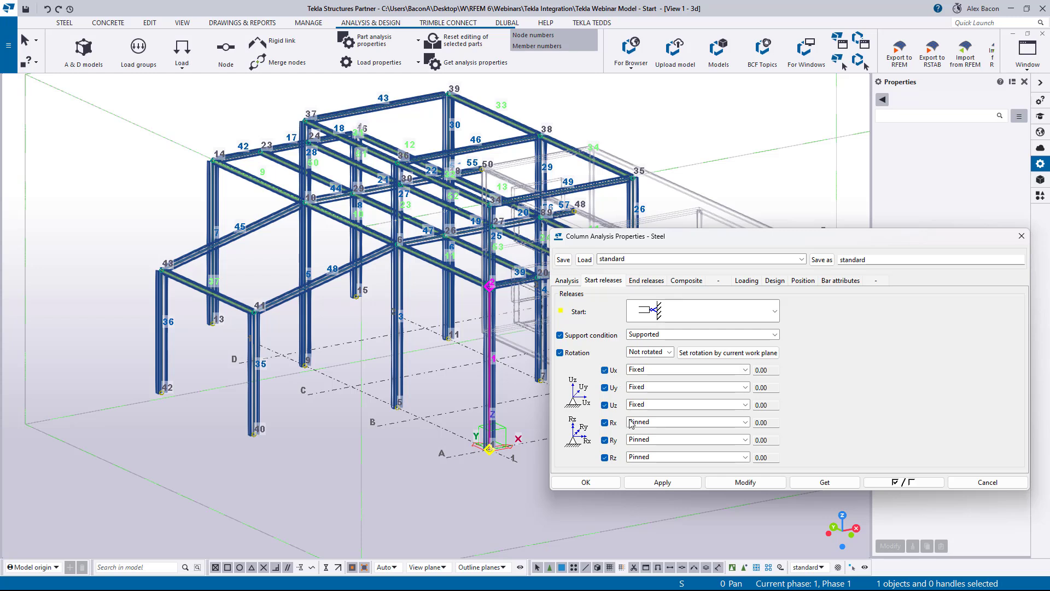
pyautogui.click(658, 457)
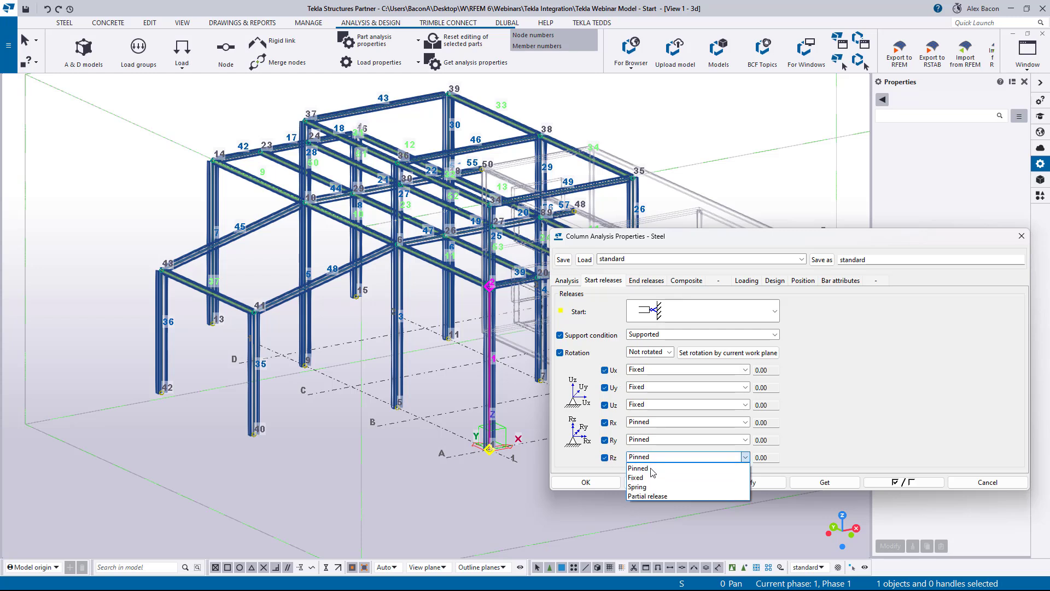
pyautogui.click(650, 478)
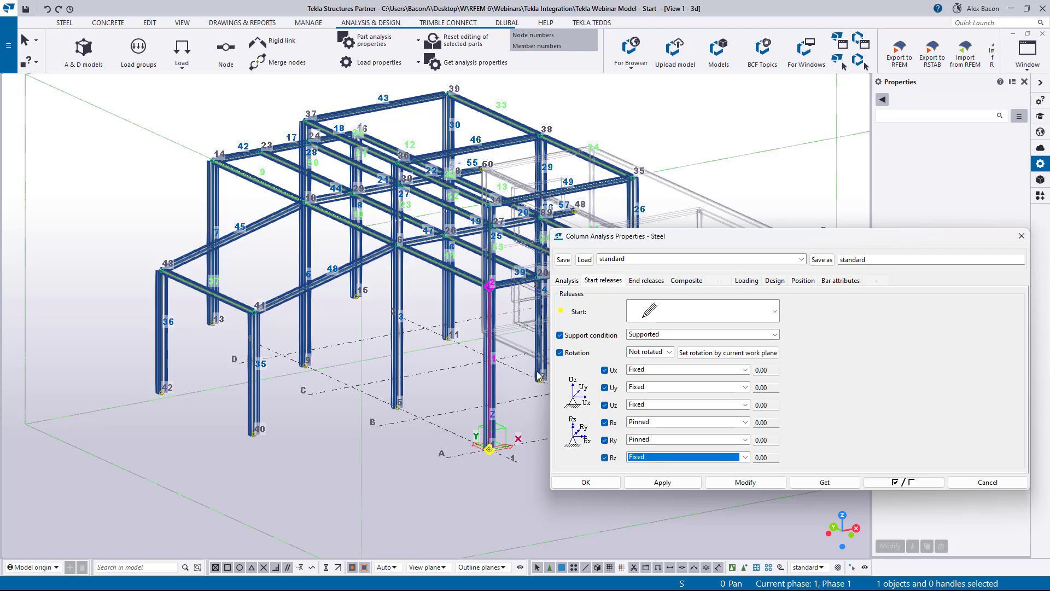
# - Select all columns in the elevation and apply the Supported start release settings to them, then close the dialog
pyautogui.scroll(-1, 502, 386)
pyautogui.moveTo(532, 436); pyautogui.dragTo(341, 448, button='middle')
pyautogui.click(372, 490)
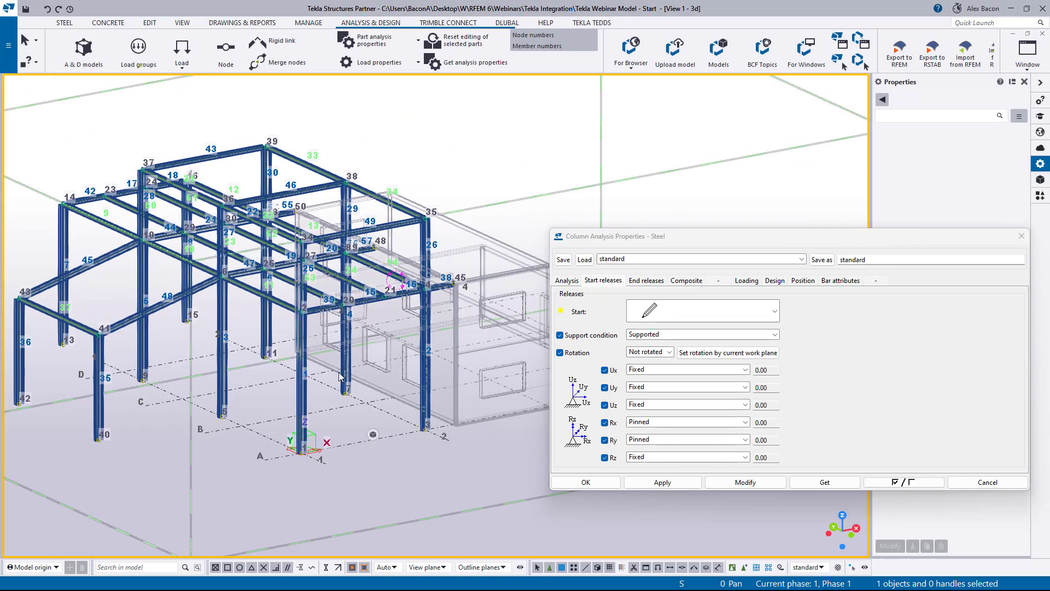
pyautogui.keyDown('ctrl'); pyautogui.moveTo(339, 377); pyautogui.dragTo(344, 345, button='middle'); pyautogui.keyUp('ctrl')
pyautogui.moveTo(386, 291); pyautogui.dragTo(62, 329)
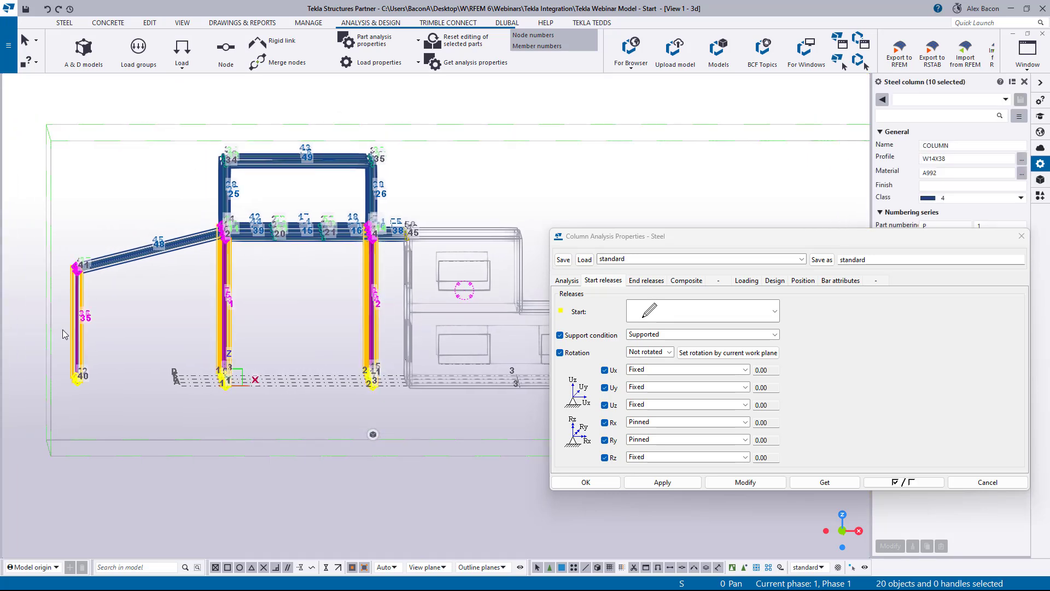
pyautogui.click(745, 481)
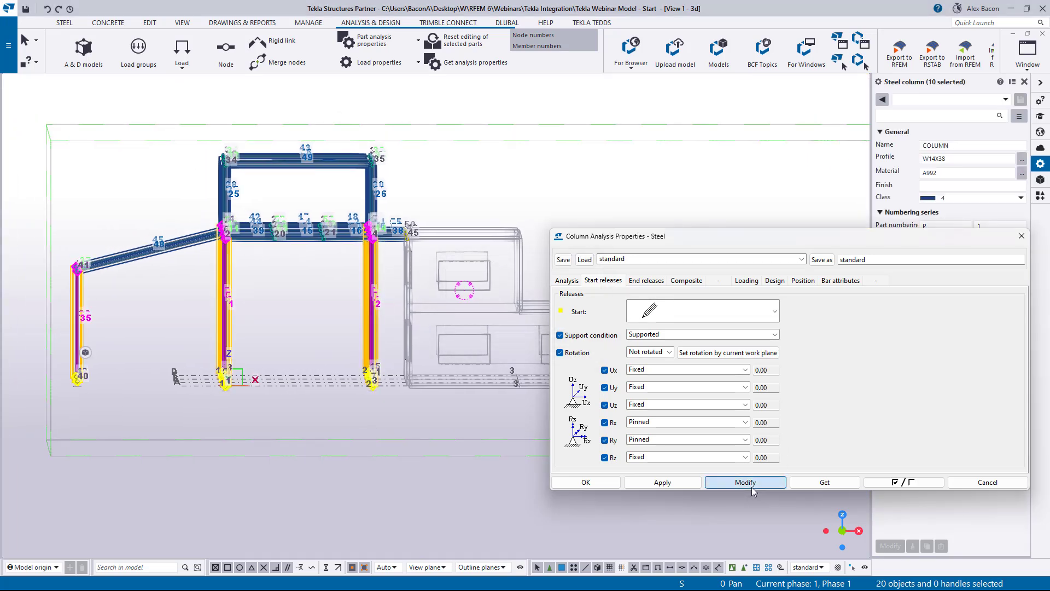
pyautogui.click(588, 484)
pyautogui.click(245, 403)
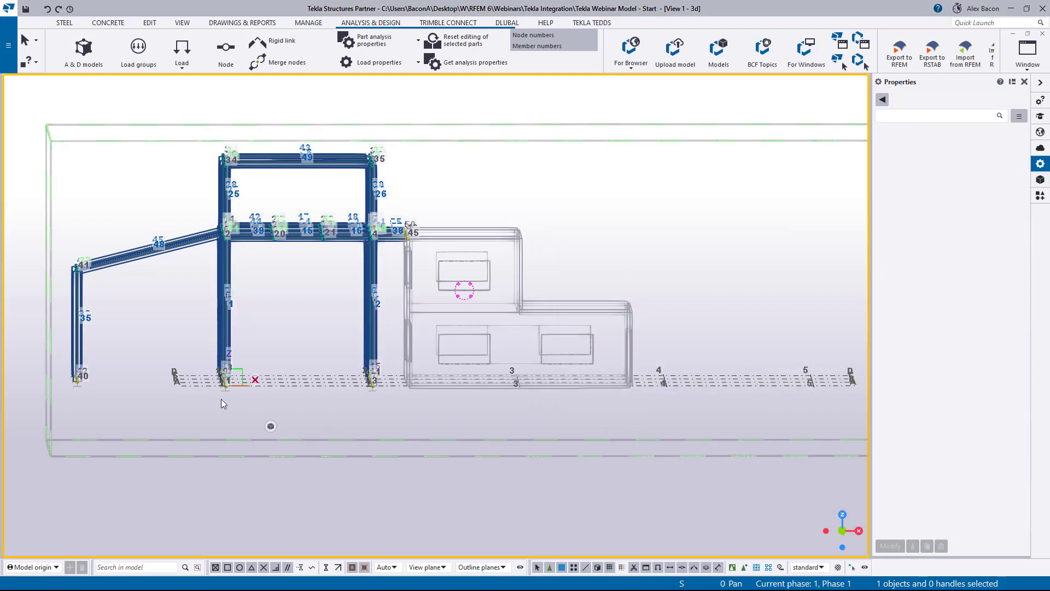
# - Open the analysis node properties at the base of column 1 and review its support settings
pyautogui.keyDown('ctrl'); pyautogui.moveTo(222, 401); pyautogui.dragTo(395, 460, button='middle'); pyautogui.keyUp('ctrl')
pyautogui.scroll(1, 397, 461)
pyautogui.scroll(2, 383, 459)
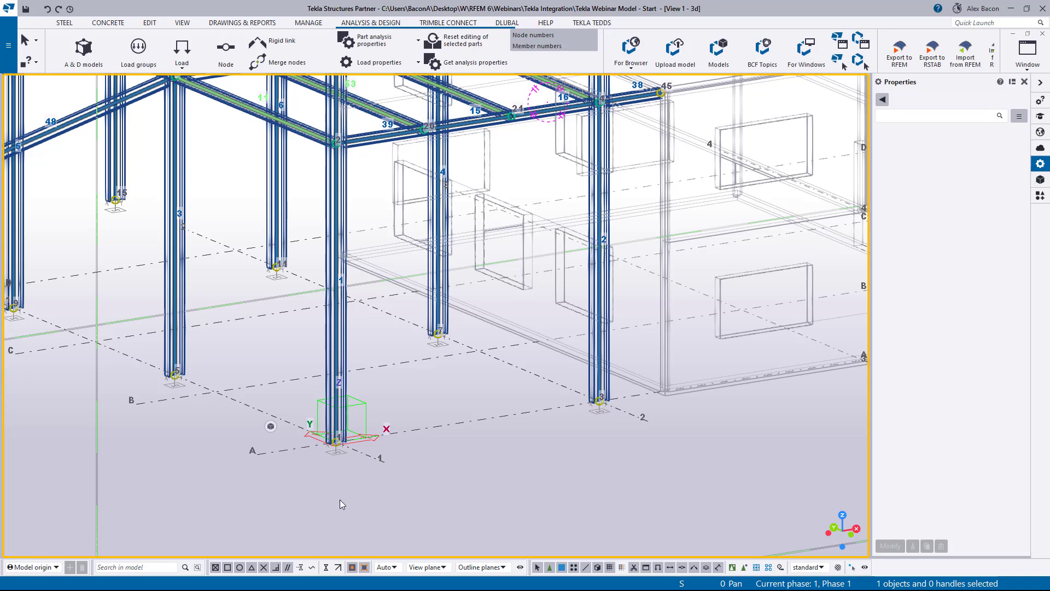
pyautogui.scroll(-3, 361, 464)
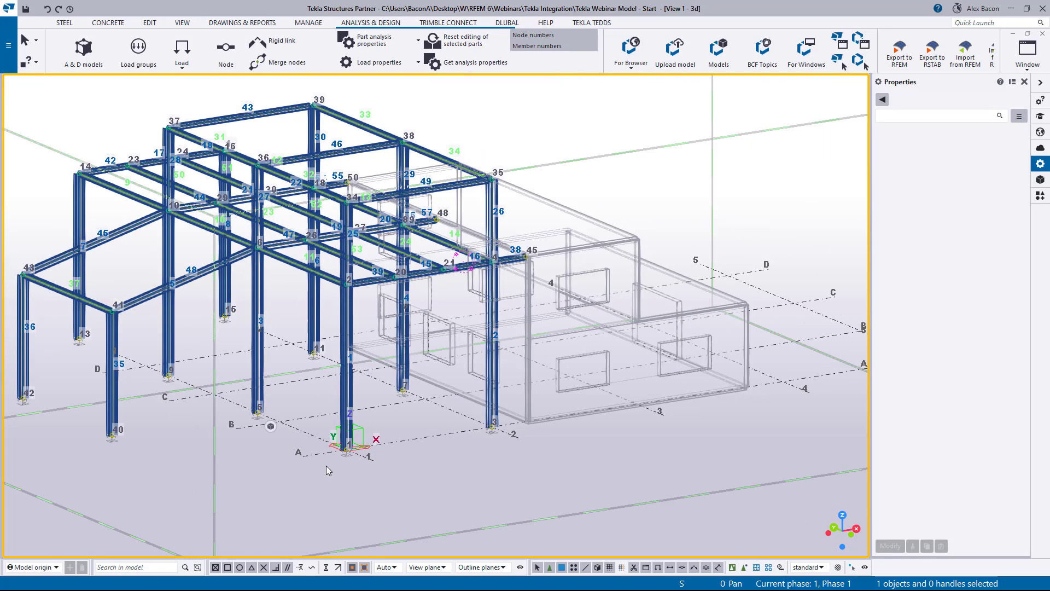
pyautogui.scroll(2, 339, 463)
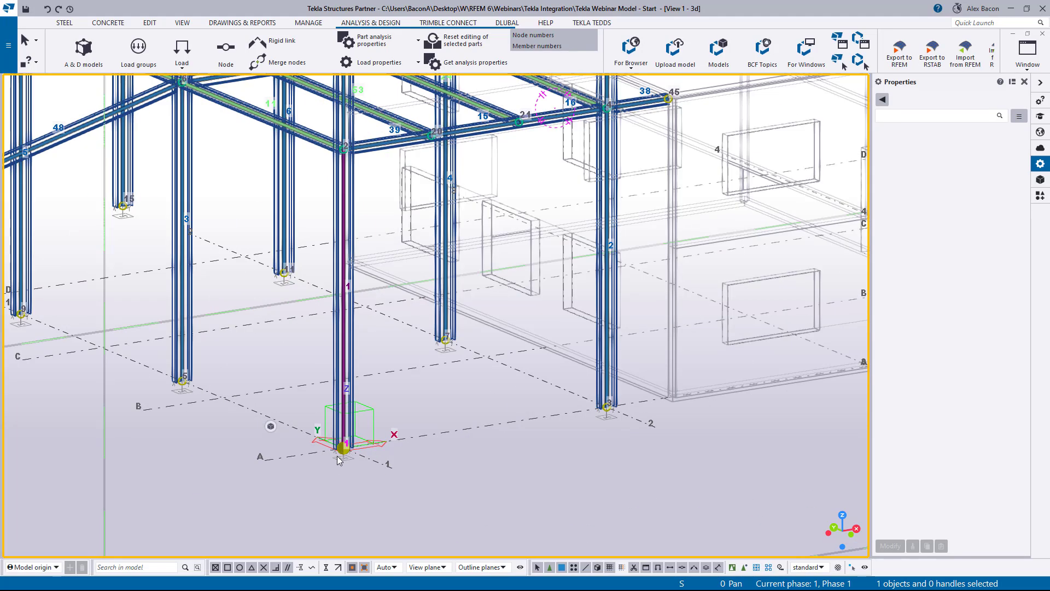
pyautogui.scroll(1, 338, 457)
pyautogui.scroll(2, 339, 460)
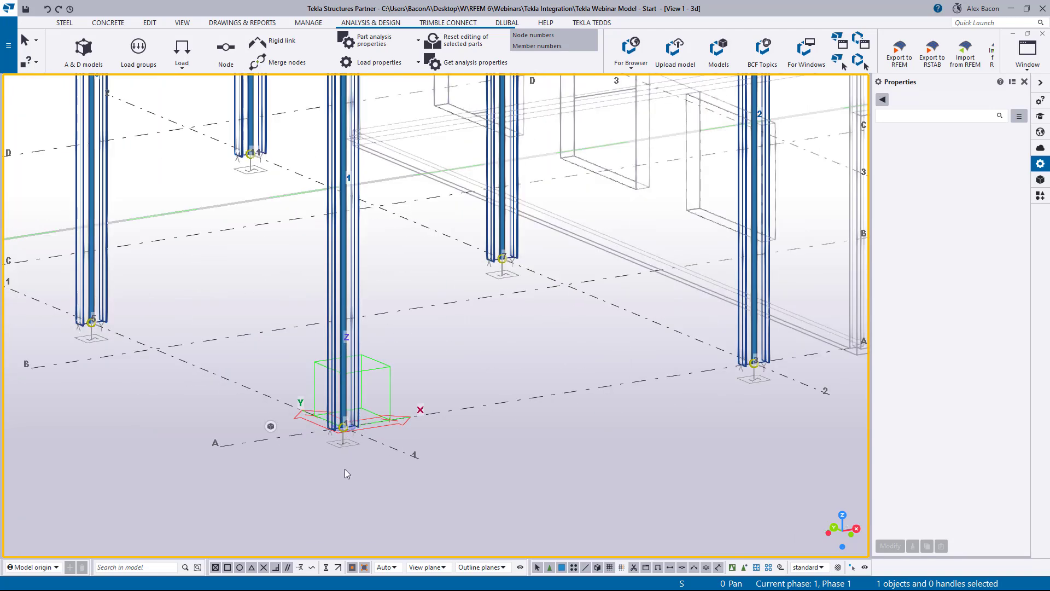
pyautogui.doubleClick(345, 428)
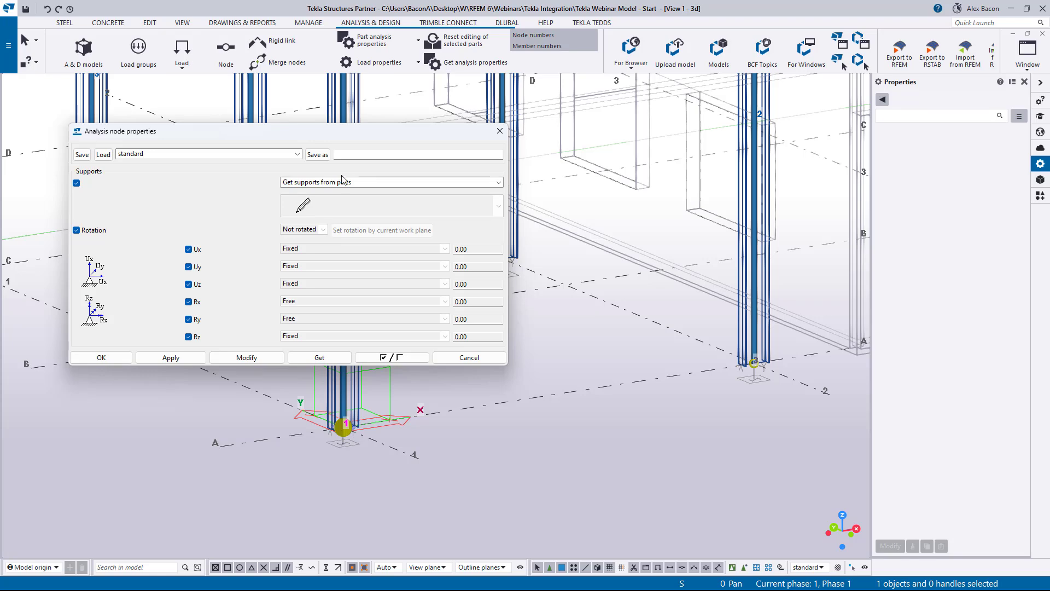
pyautogui.click(499, 131)
# - Reopen a column's analysis properties and review its start release options before closing the dialog
pyautogui.scroll(-6, 482, 366)
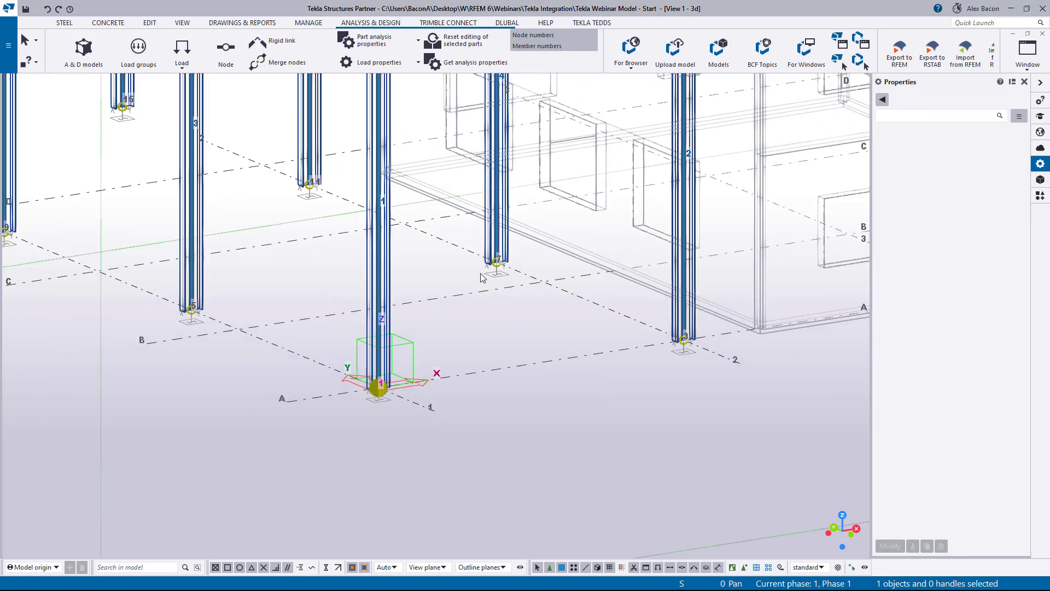
pyautogui.moveTo(483, 363); pyautogui.dragTo(458, 406, button='middle')
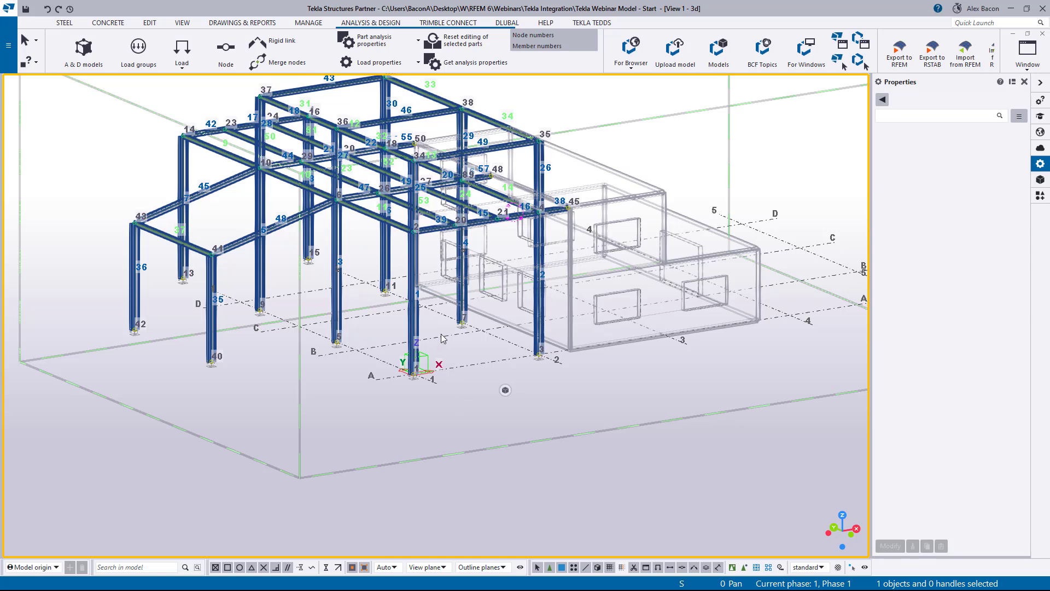
pyautogui.doubleClick(416, 316)
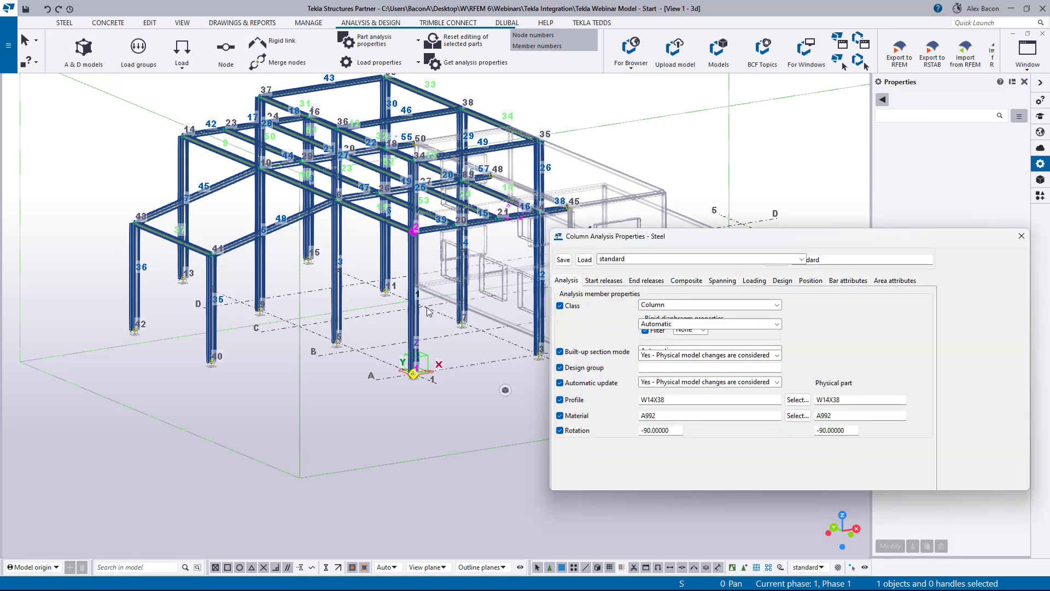
pyautogui.moveTo(659, 241); pyautogui.dragTo(463, 249)
pyautogui.click(404, 290)
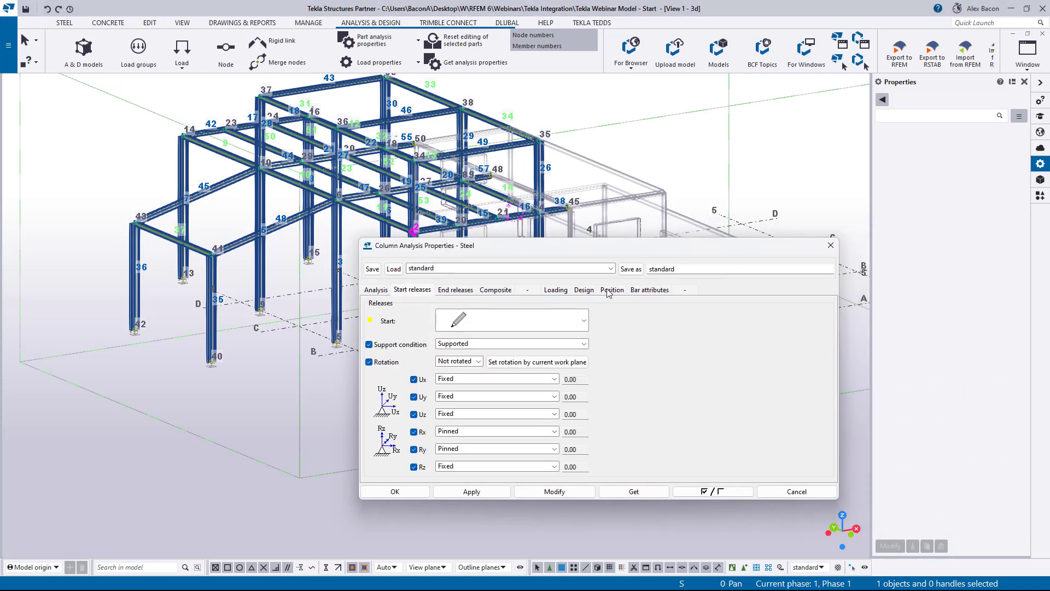
pyautogui.click(513, 325)
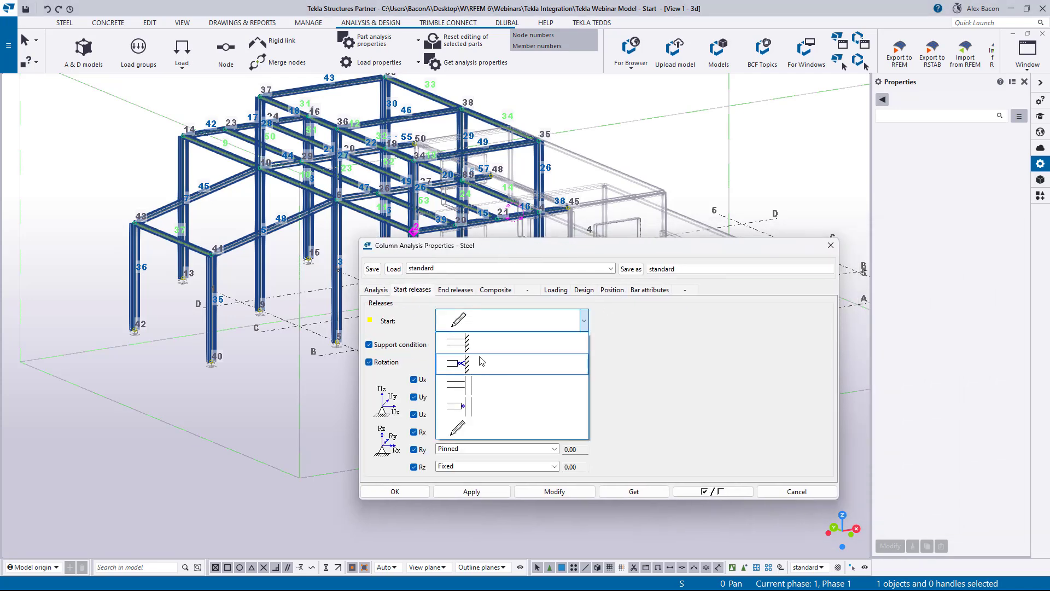
pyautogui.click(669, 281)
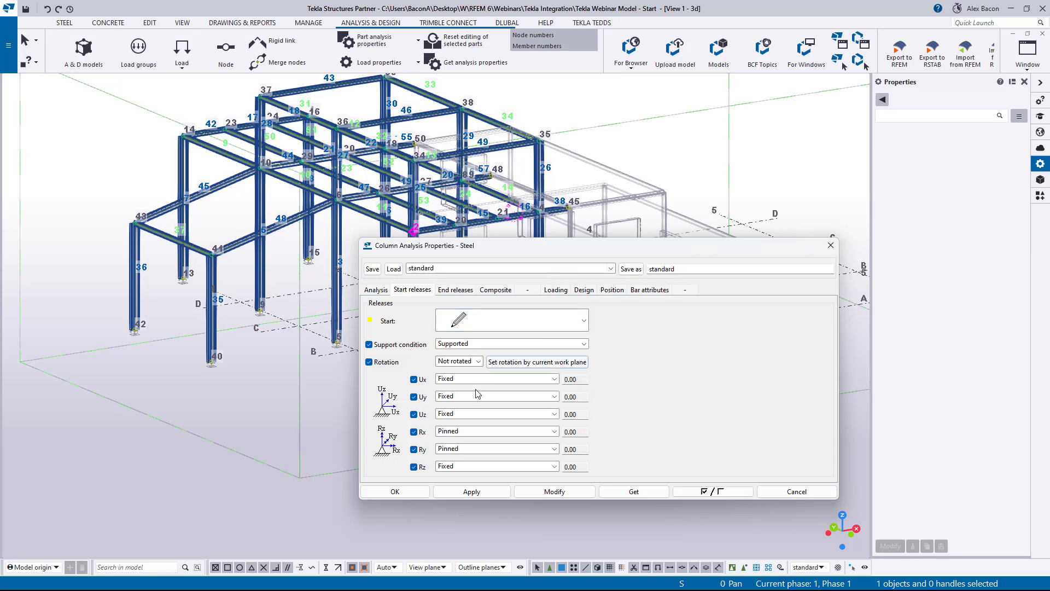
pyautogui.moveTo(685, 272); pyautogui.dragTo(636, 273)
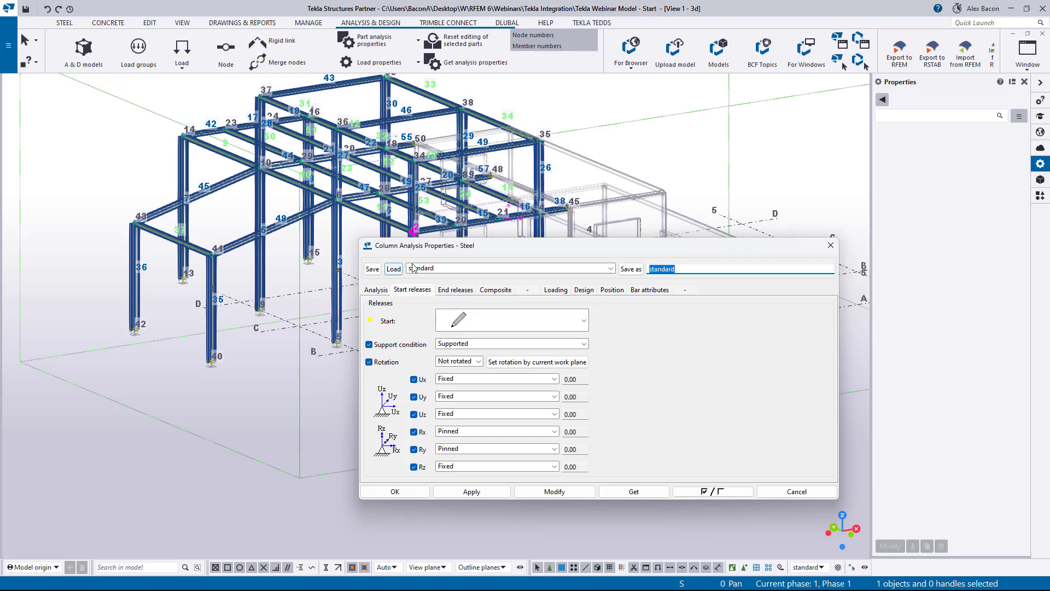
pyautogui.press('Escape')
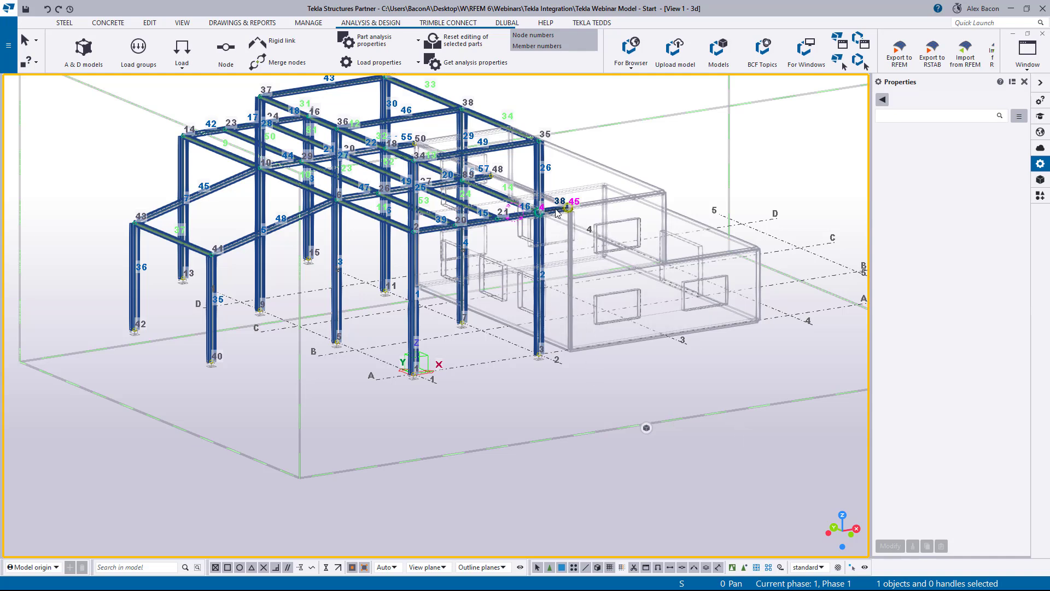
pyautogui.moveTo(555, 213)
pyautogui.keyDown('ctrl'); pyautogui.mouseDown(button='middle')
pyautogui.moveTo(483, 201)
pyautogui.moveTo(525, 317)
pyautogui.moveTo(481, 302)
pyautogui.mouseUp(button='middle'); pyautogui.keyUp('ctrl')
pyautogui.scroll(4, 435, 187)
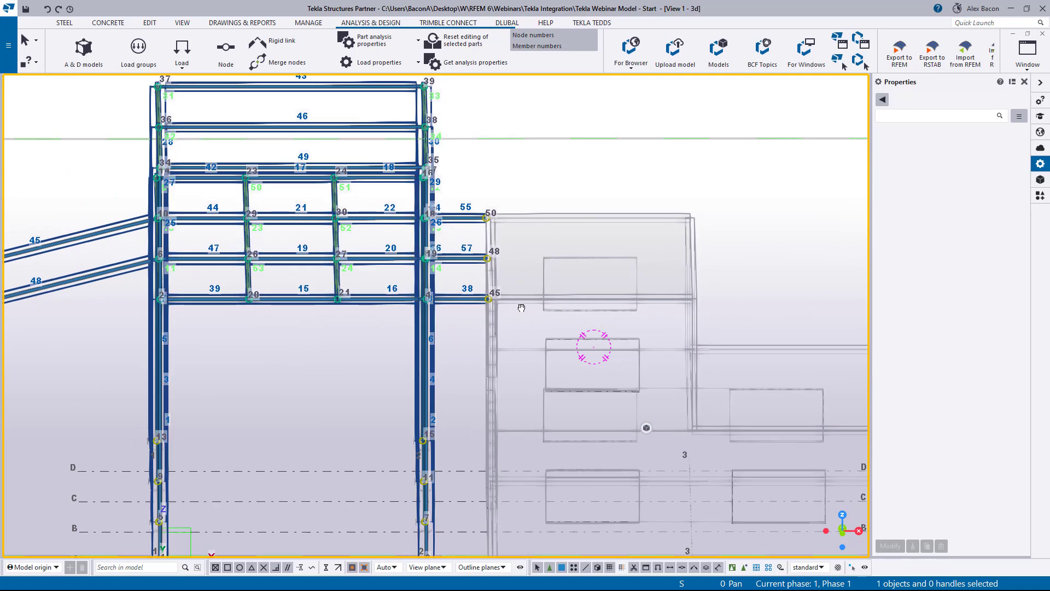
# - Open beam 38's analysis properties and set its end release to Supported with Ux free, Rx and Ry pinned, and Rz fixed
pyautogui.doubleClick(474, 302)
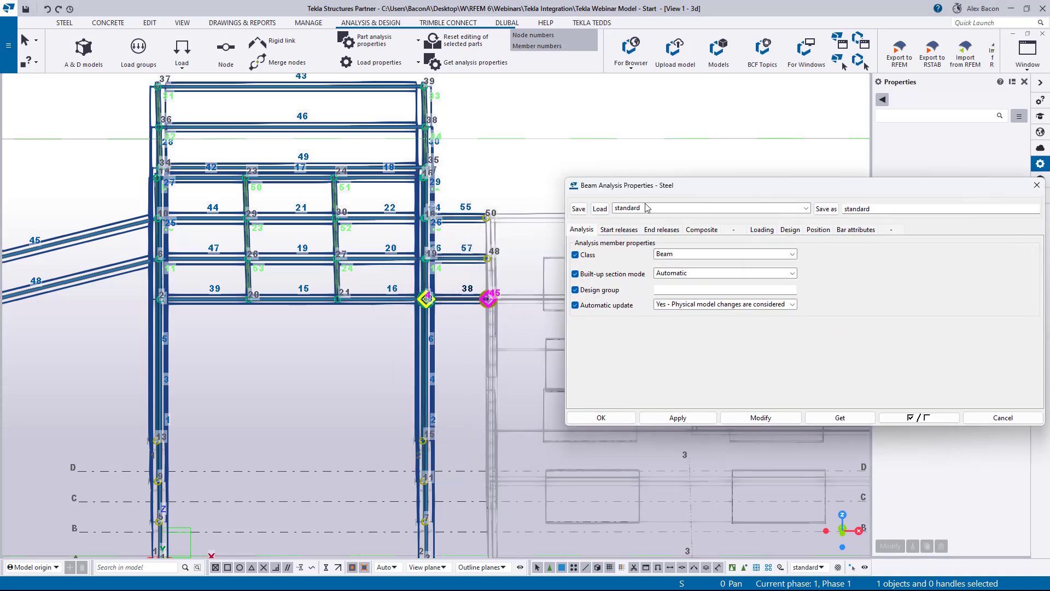
pyautogui.click(652, 234)
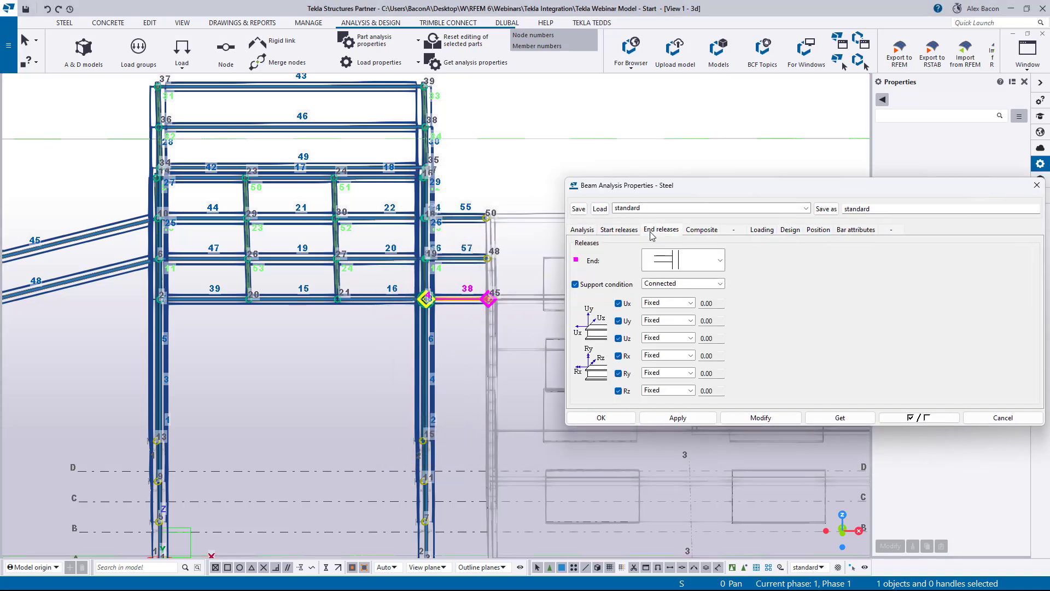
pyautogui.click(721, 266)
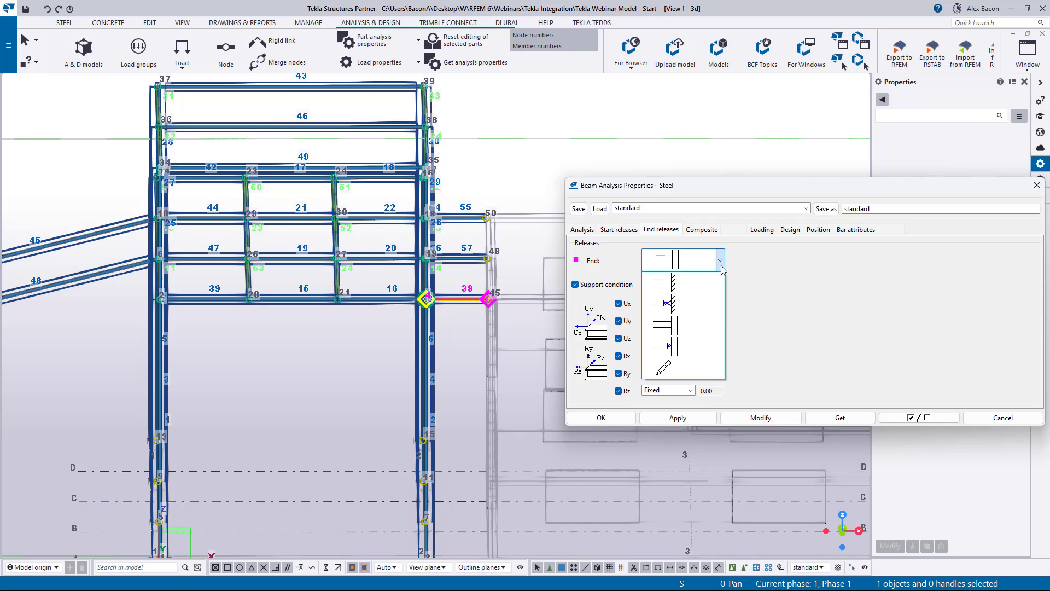
pyautogui.click(687, 304)
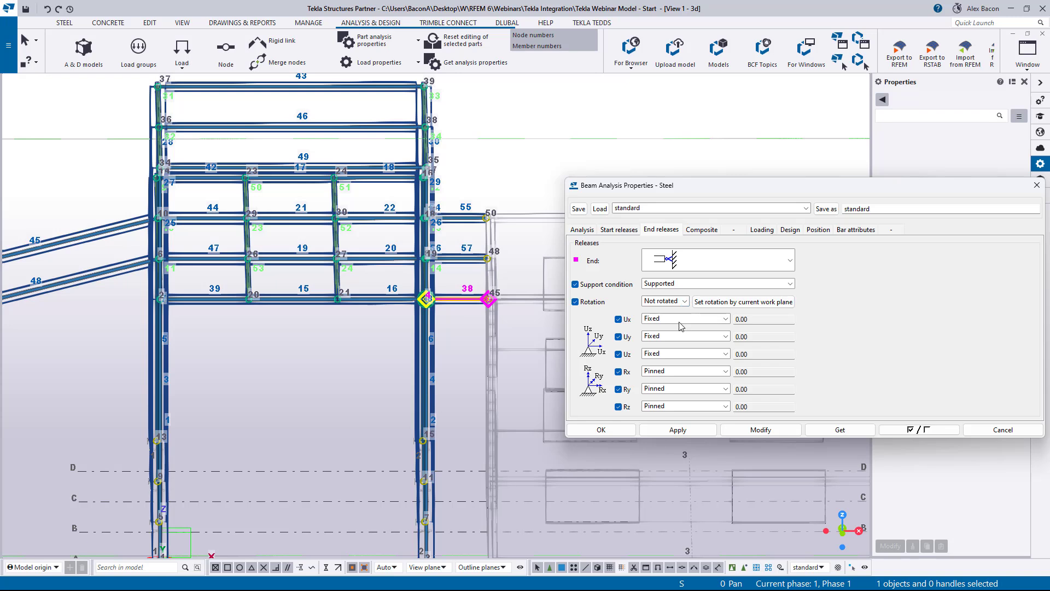
pyautogui.click(681, 320)
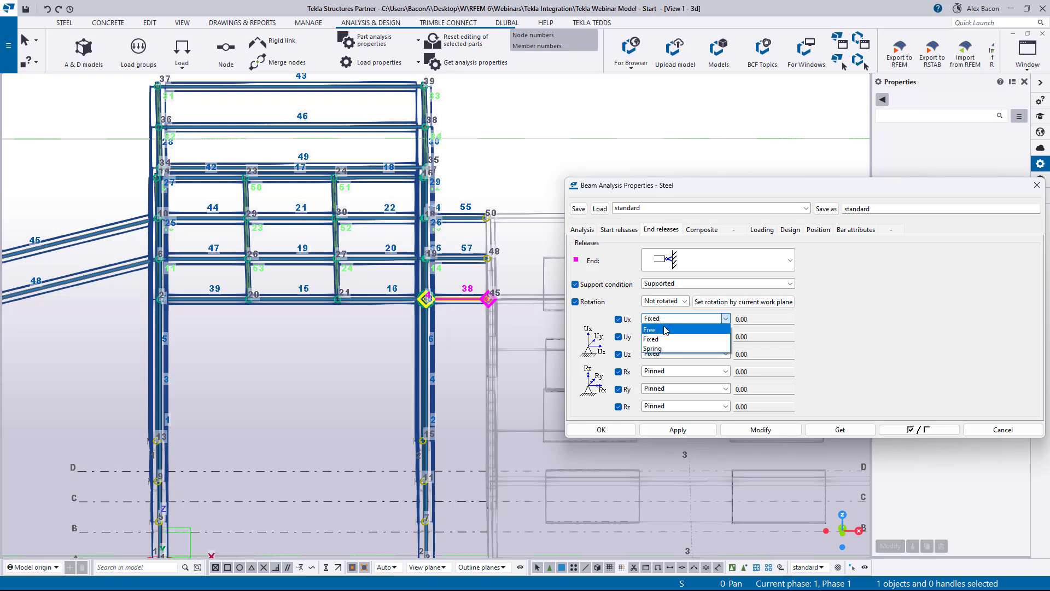
pyautogui.click(663, 329)
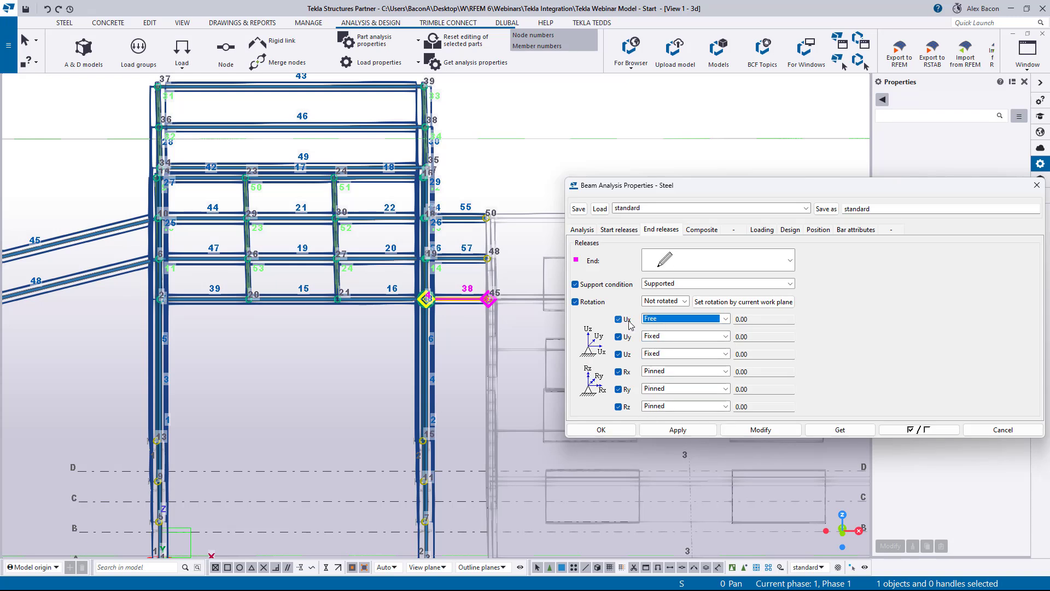
pyautogui.click(676, 409)
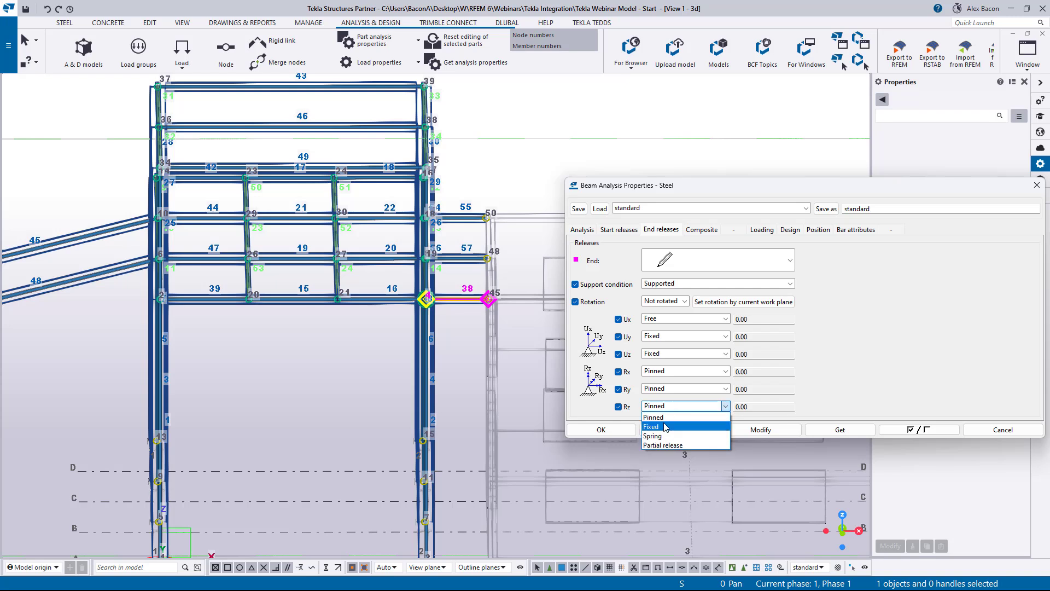
pyautogui.click(657, 428)
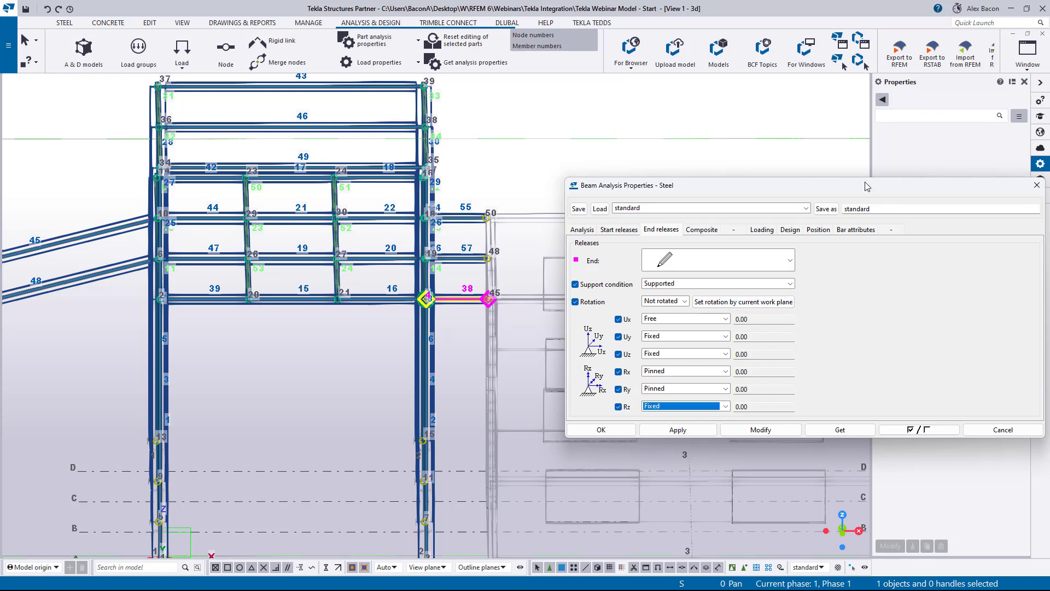
# - Save these beam analysis properties under the name "Rollar in X"
pyautogui.moveTo(865, 182); pyautogui.dragTo(735, 209)
pyautogui.press('BackSpace')
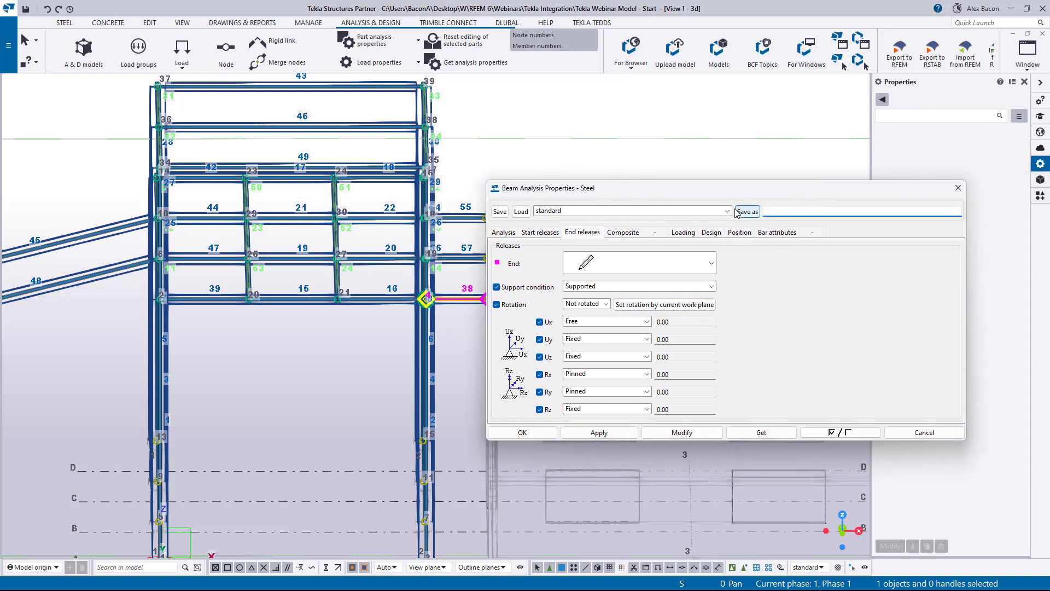
pyautogui.write('Rollar in X')
pyautogui.click(747, 212)
pyautogui.click(729, 211)
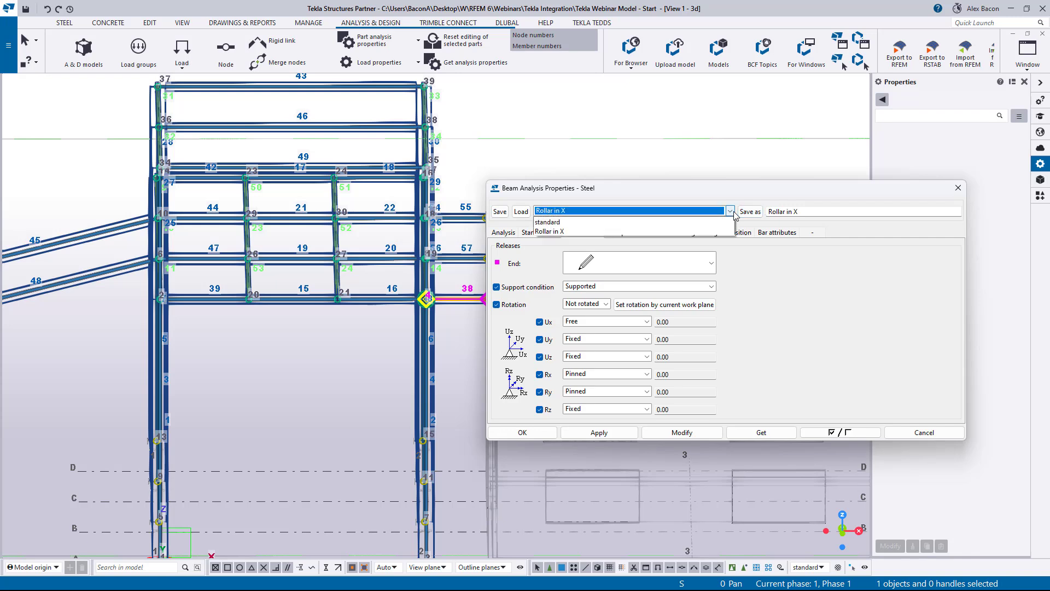
pyautogui.click(730, 211)
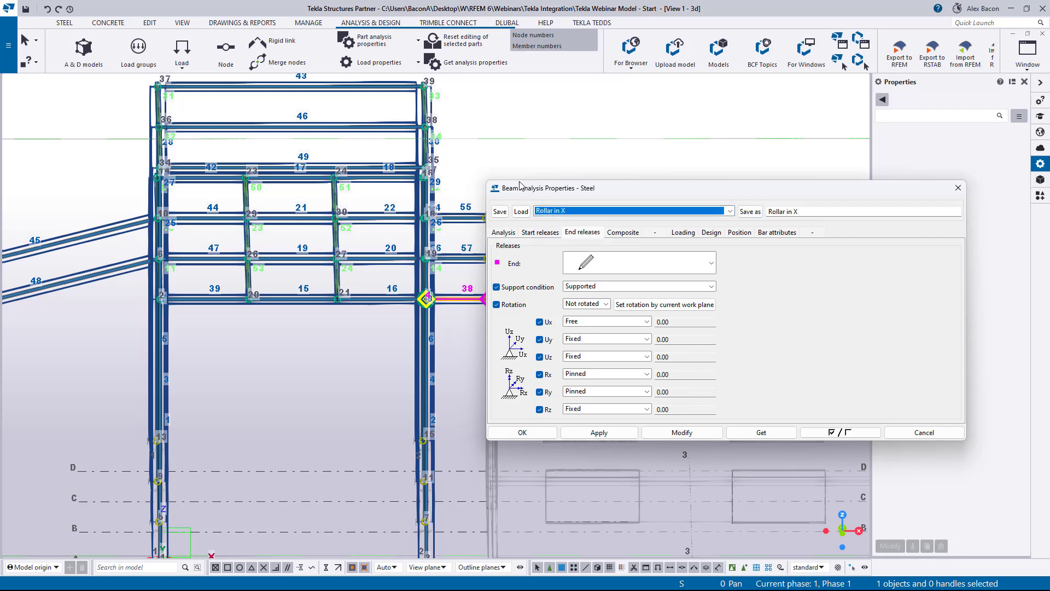
# - Select beams 38, 55 and 57 and apply the Rollar in X end release settings to them, then close the dialog
pyautogui.moveTo(519, 187); pyautogui.dragTo(674, 179)
pyautogui.click(468, 208)
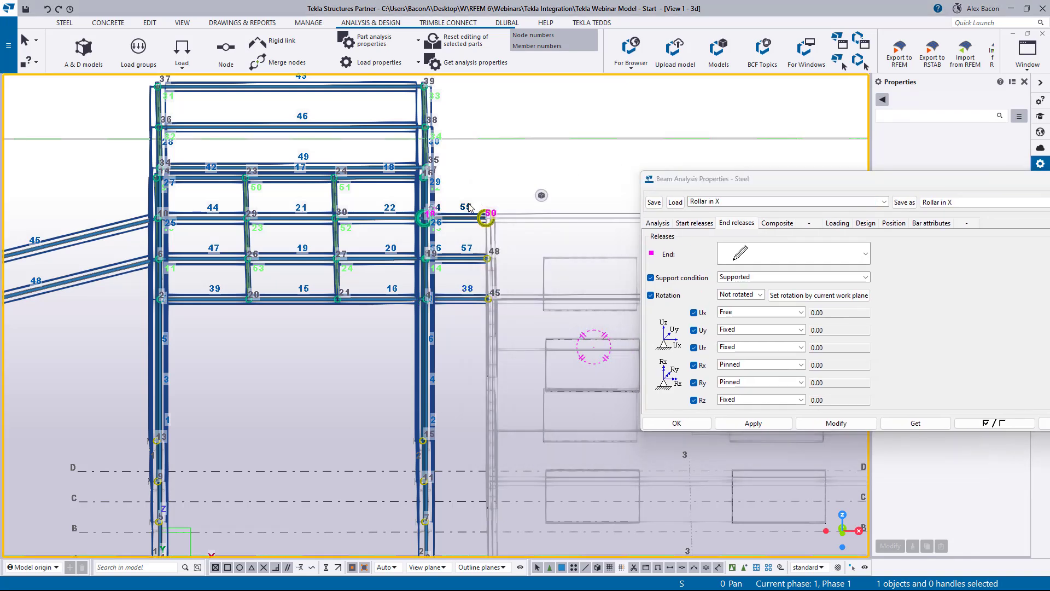
pyautogui.moveTo(463, 197); pyautogui.dragTo(450, 343)
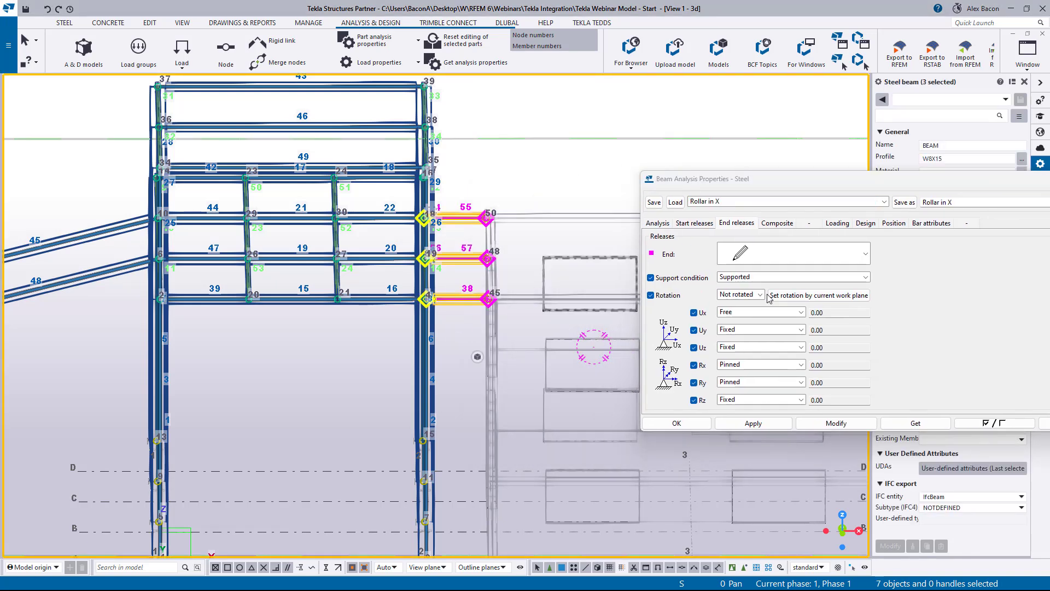
pyautogui.click(837, 422)
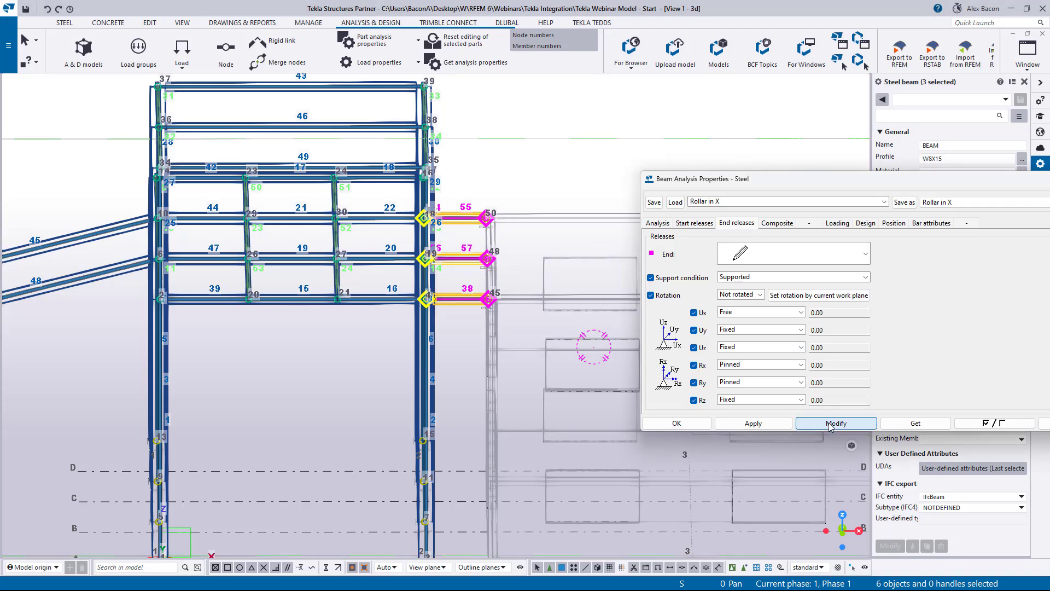
pyautogui.click(686, 422)
pyautogui.click(445, 339)
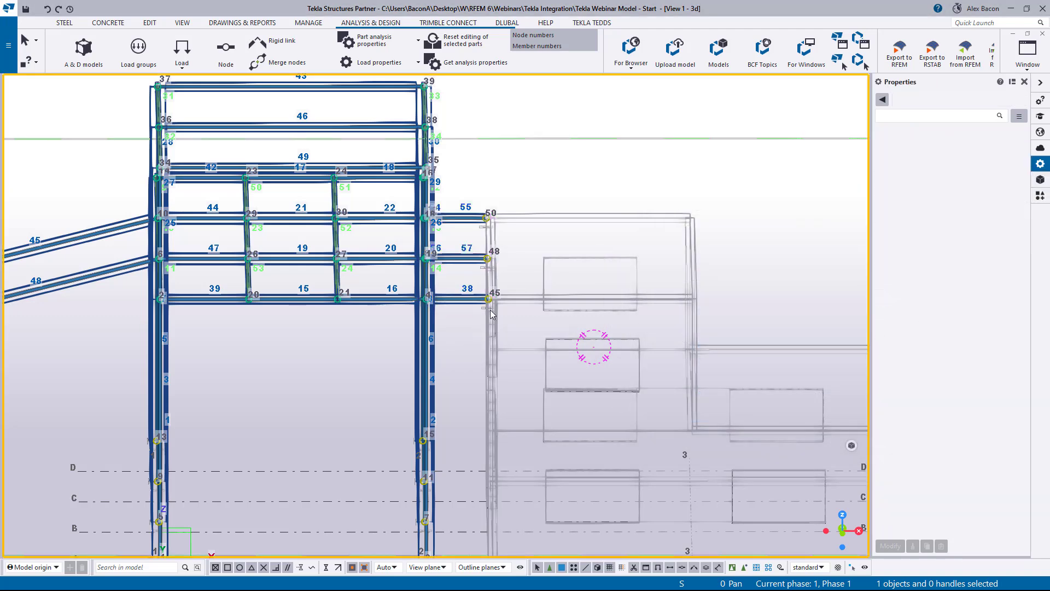
# - Orbit and zoom around the frame to inspect the structure in 3D
pyautogui.scroll(4, 488, 307)
pyautogui.scroll(2, 482, 303)
pyautogui.scroll(-5, 478, 300)
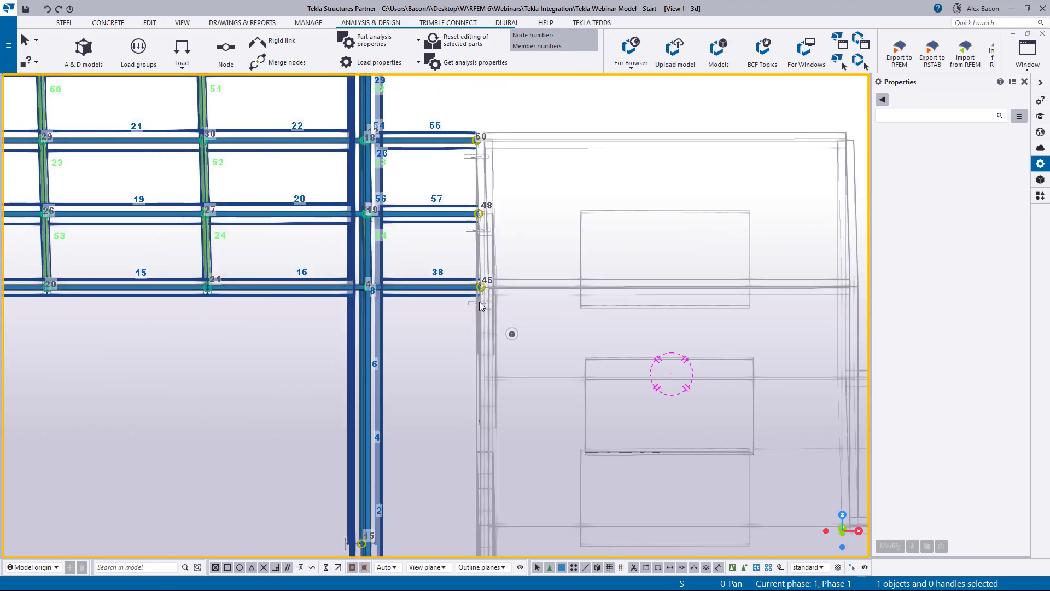
pyautogui.keyDown('ctrl'); pyautogui.moveTo(477, 308); pyautogui.dragTo(481, 348, button='middle'); pyautogui.keyUp('ctrl')
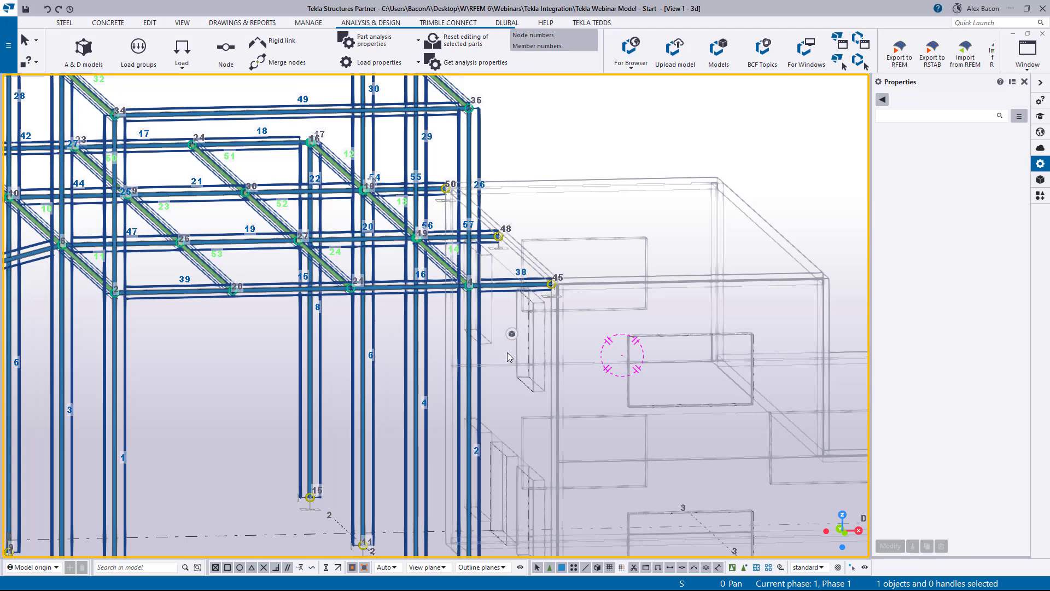
pyautogui.scroll(-5, 481, 358)
pyautogui.scroll(1, 339, 299)
pyautogui.keyDown('ctrl'); pyautogui.moveTo(339, 299); pyautogui.dragTo(418, 352, button='middle'); pyautogui.keyUp('ctrl')
pyautogui.scroll(-2, 417, 353)
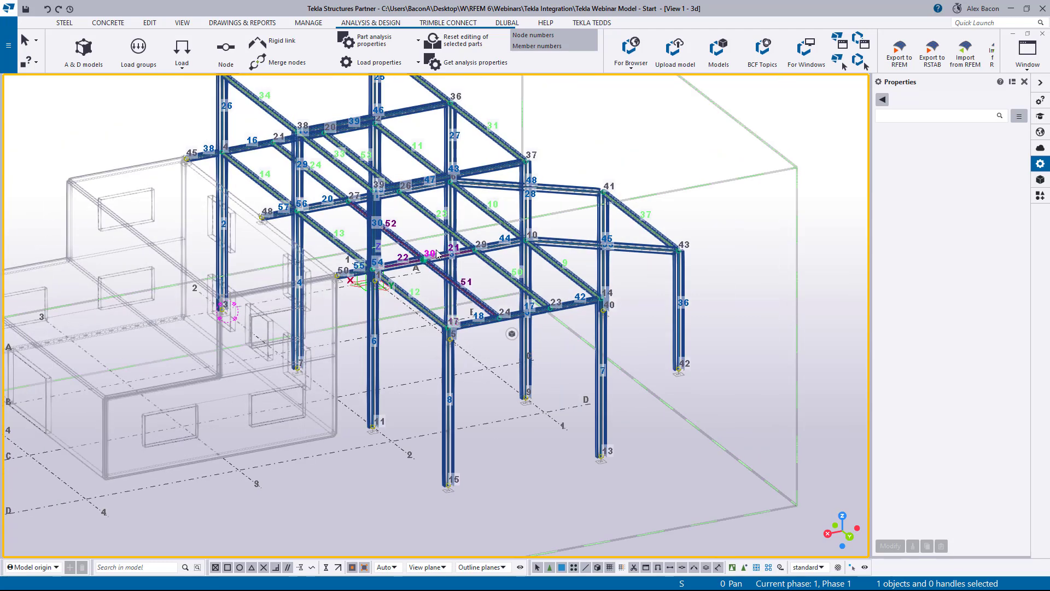
pyautogui.scroll(1, 443, 265)
pyautogui.scroll(-2, 443, 265)
pyautogui.scroll(1, 443, 265)
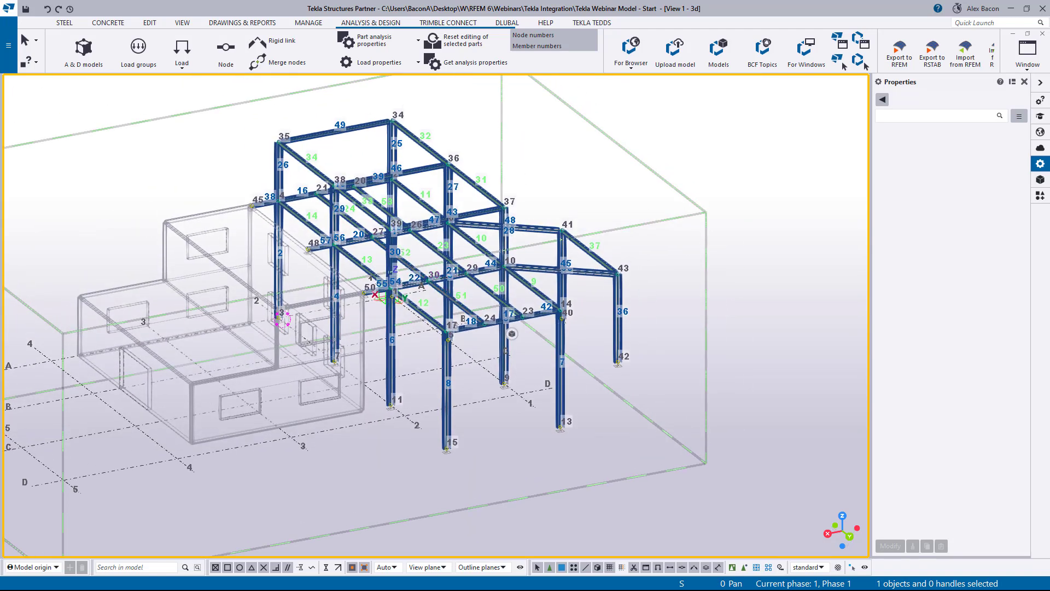
# - Open the Analysis & Design Models dialog and display the detailed warnings list for the Steel model
pyautogui.moveTo(0, 146); pyautogui.dragTo(660, 107)
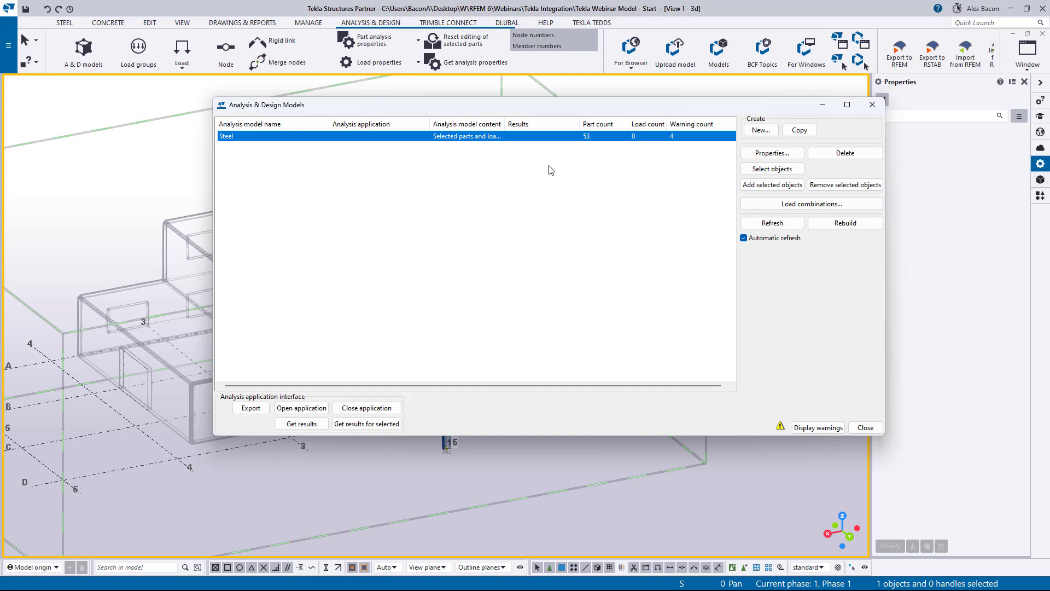
pyautogui.click(831, 427)
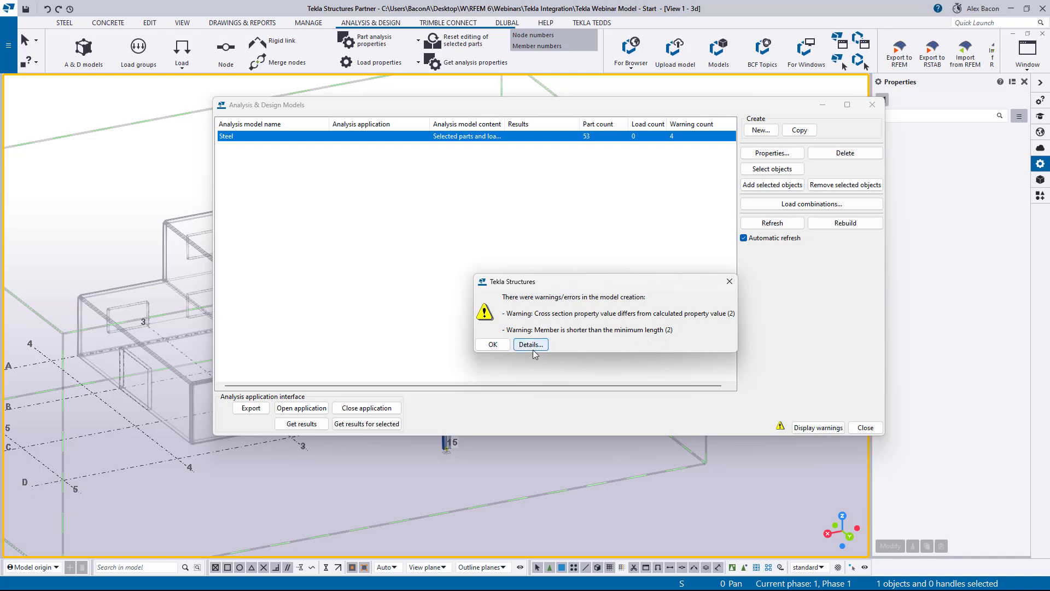
pyautogui.moveTo(497, 107); pyautogui.dragTo(0, 147)
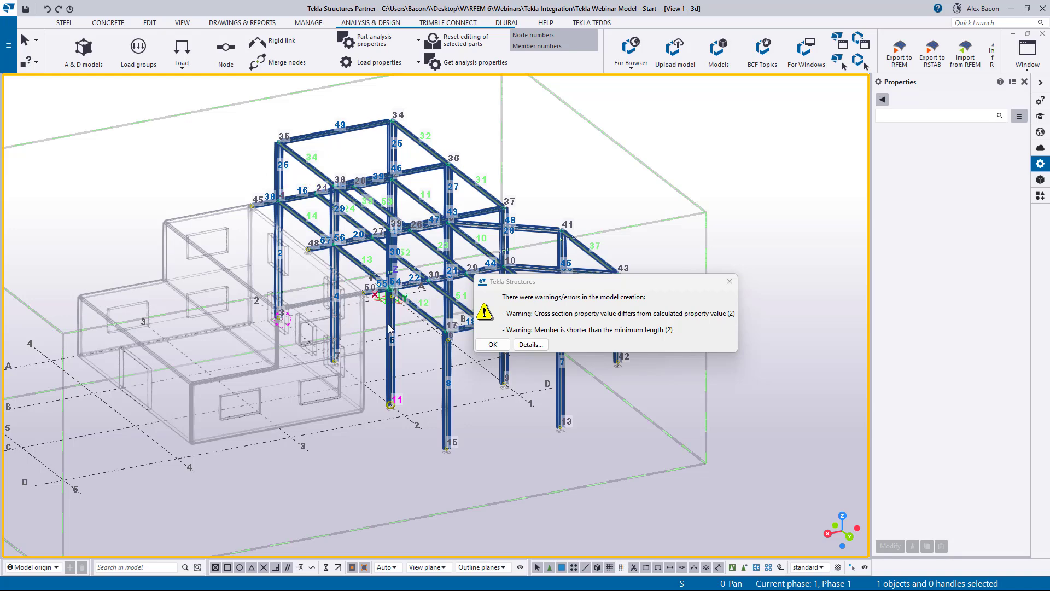
pyautogui.click(530, 344)
pyautogui.moveTo(501, 132); pyautogui.dragTo(690, 120)
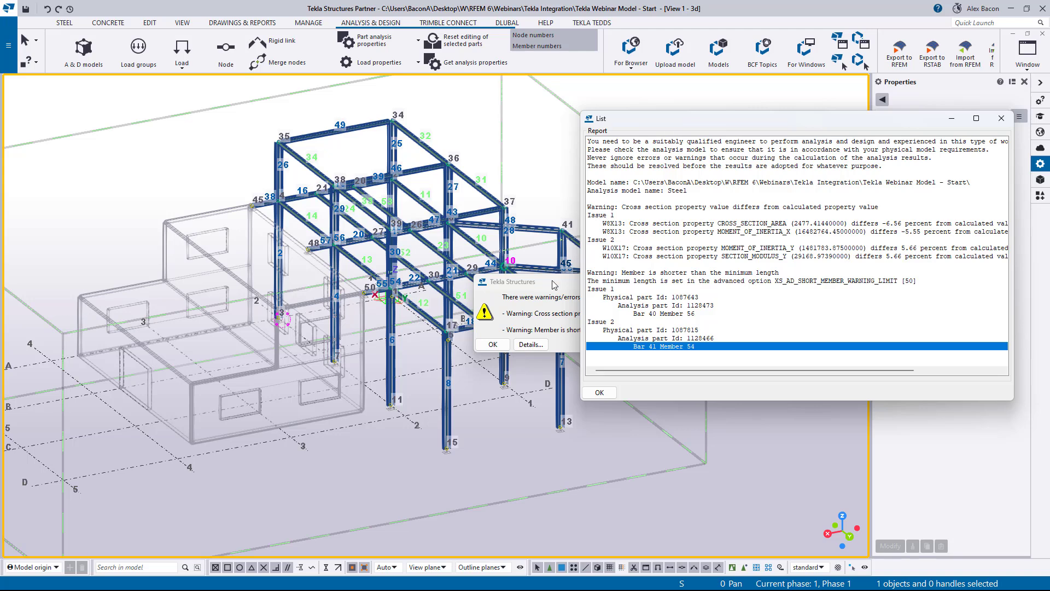
pyautogui.moveTo(738, 322); pyautogui.dragTo(531, 323)
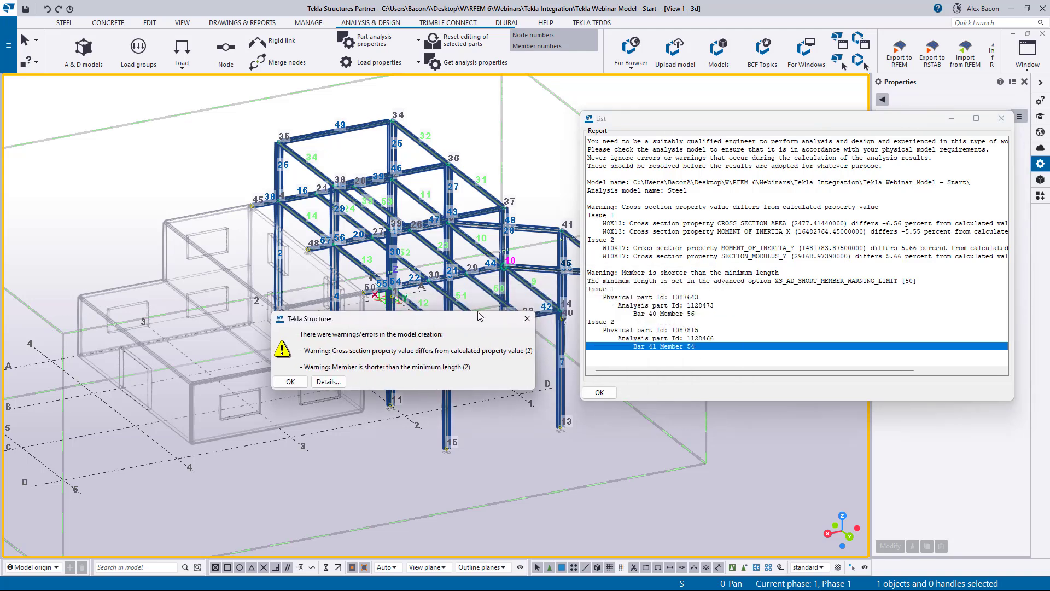
pyautogui.click(528, 322)
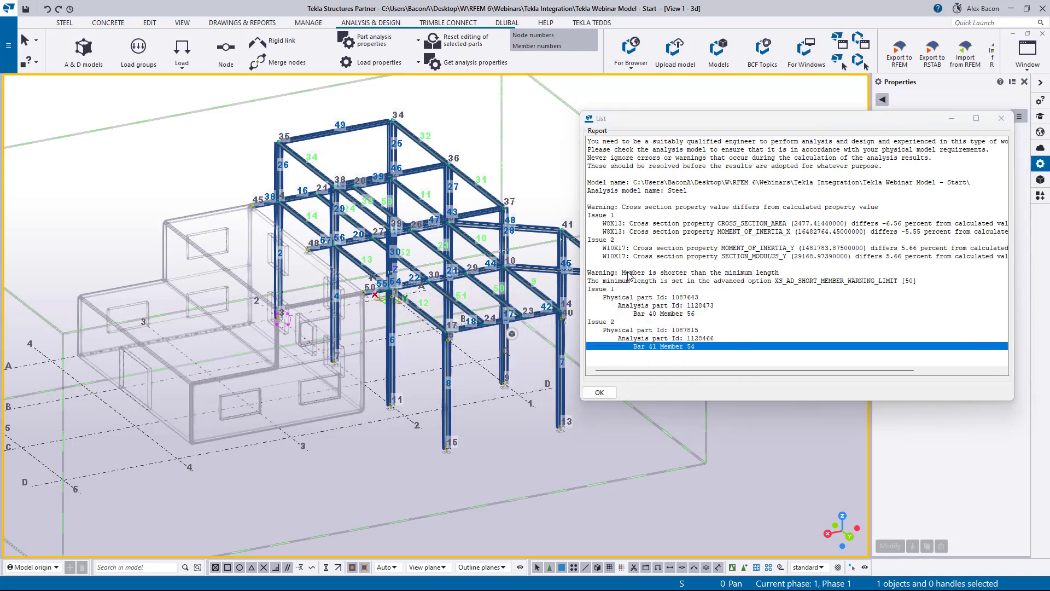
# - Highlight the analysis parts listed under the short-member warning and zoom to the selected member
pyautogui.click(637, 306)
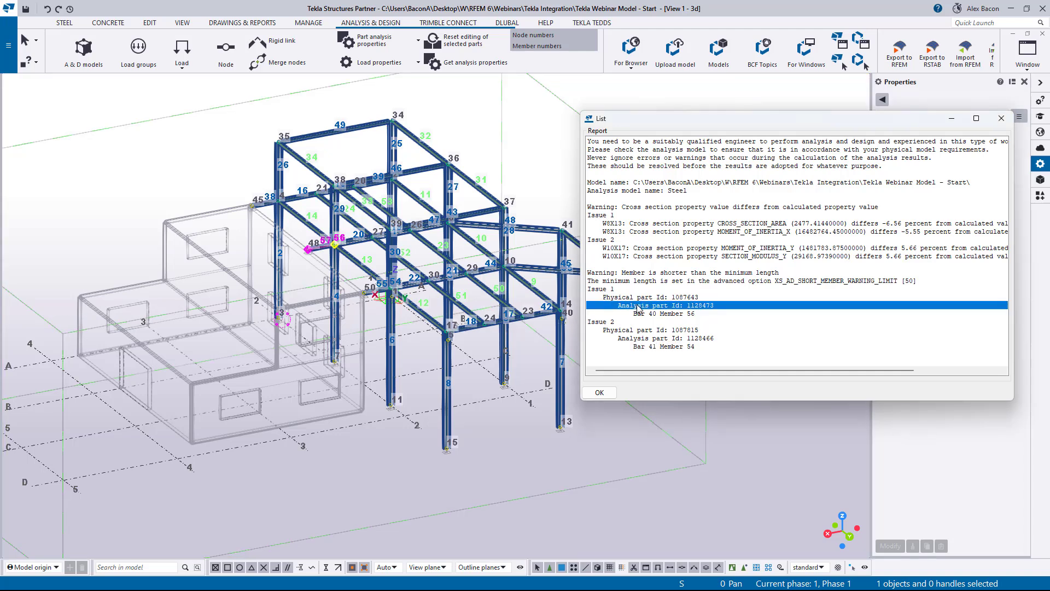
pyautogui.click(651, 338)
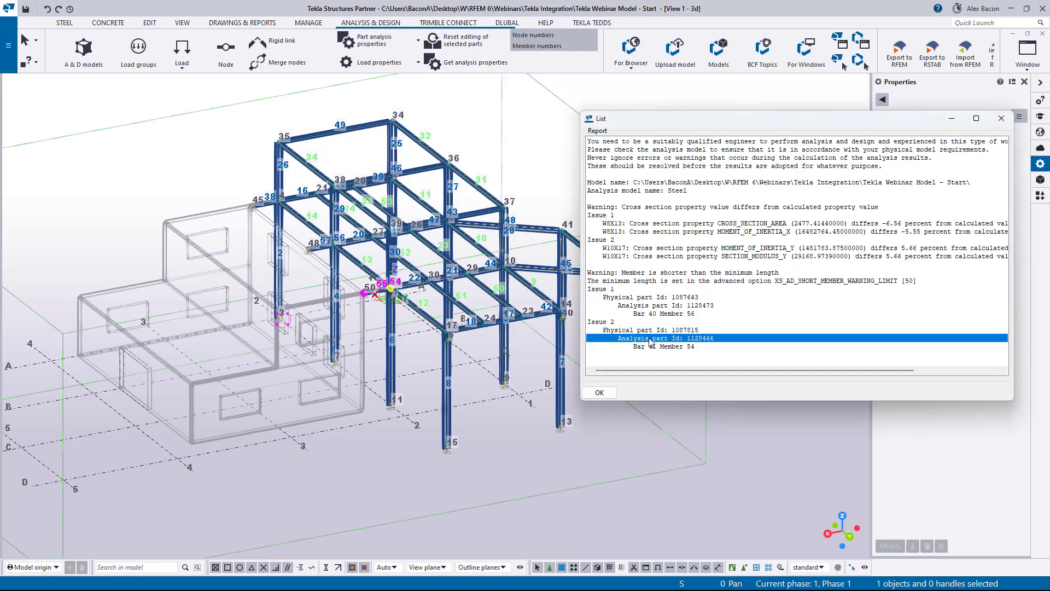
pyautogui.click(655, 307)
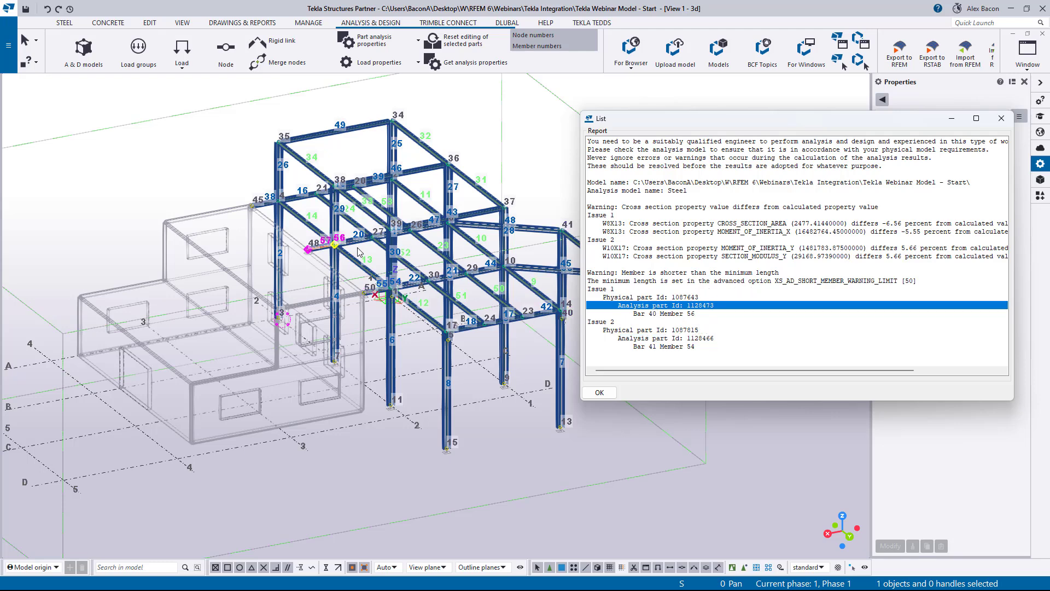
pyautogui.scroll(2, 326, 253)
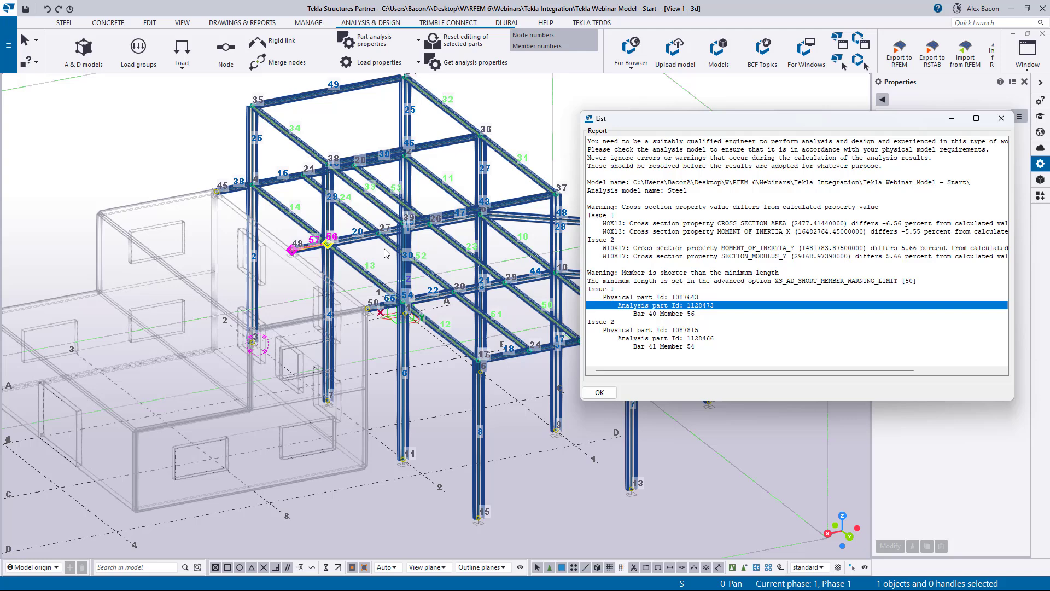
pyautogui.rightClick(660, 308)
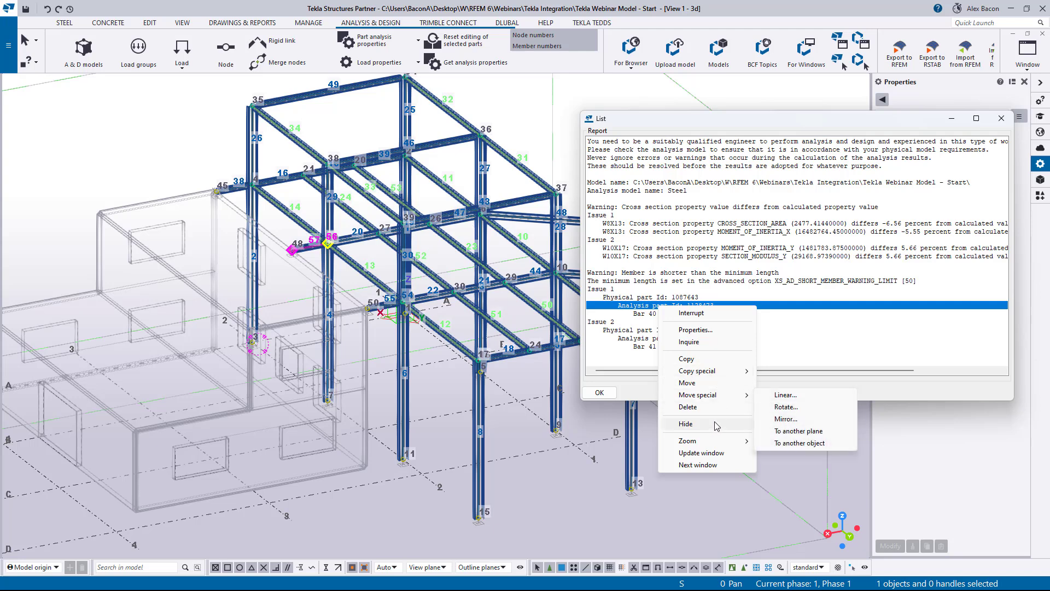
pyautogui.moveTo(727, 441)
pyautogui.click(776, 441)
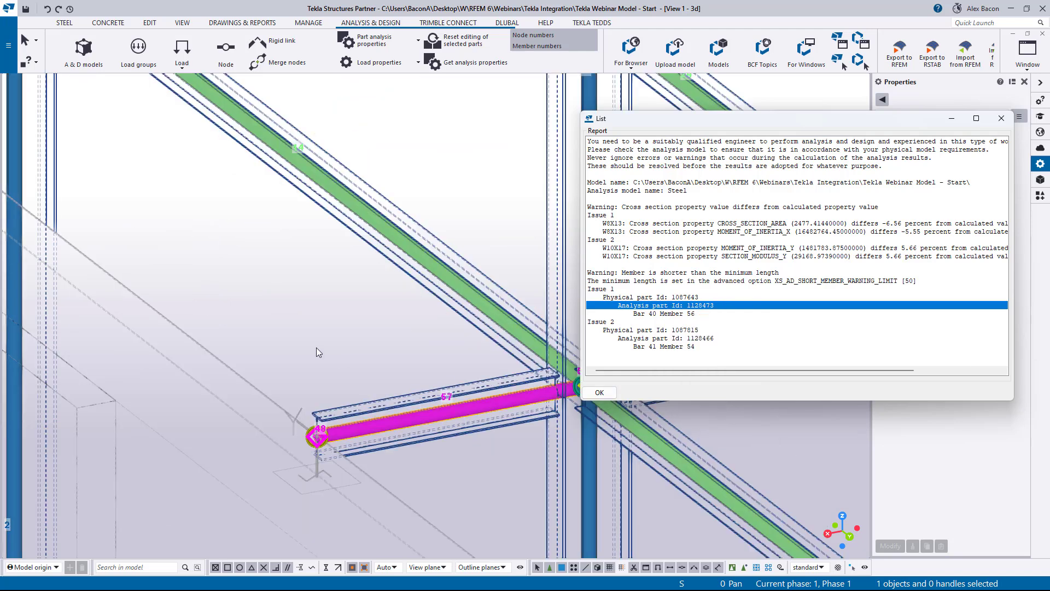
# - Examine the connection around the short member up close, then close the warnings list
pyautogui.scroll(-1, 316, 346)
pyautogui.moveTo(423, 337); pyautogui.dragTo(271, 285, button='middle')
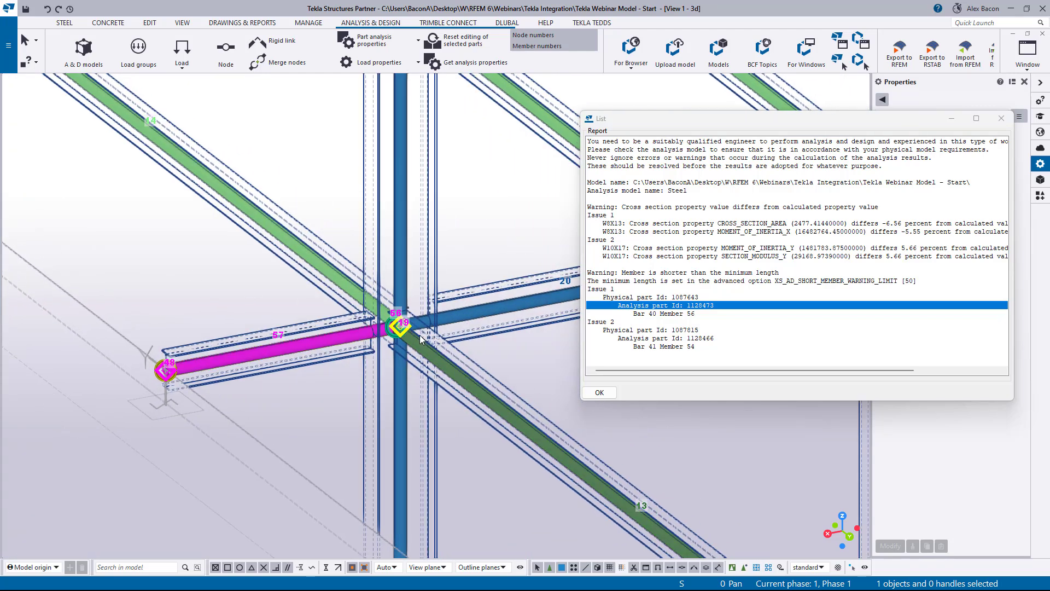
pyautogui.scroll(5, 372, 331)
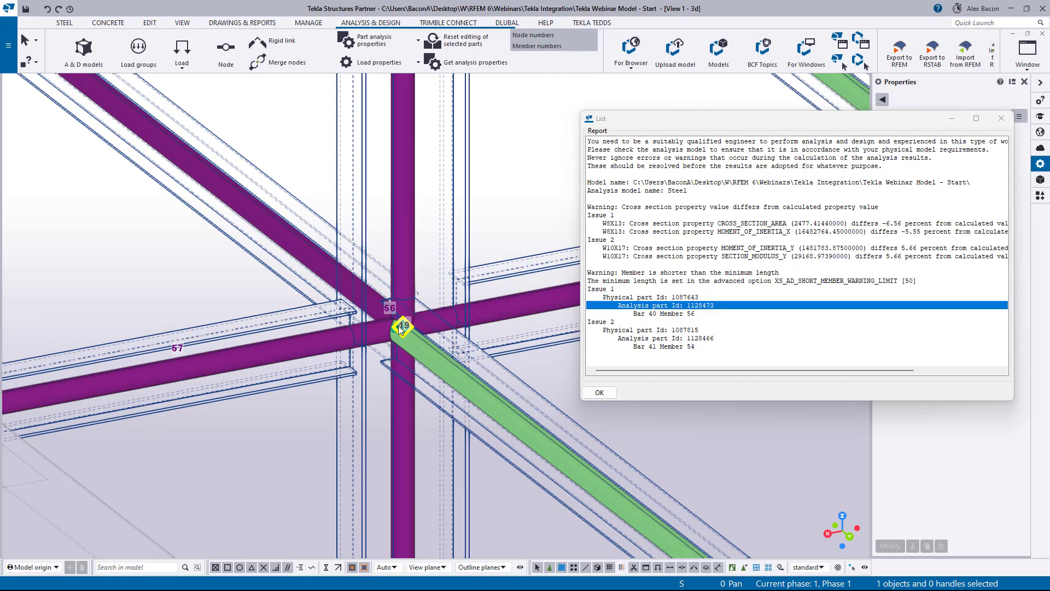
pyautogui.moveTo(538, 251); pyautogui.dragTo(424, 277, button='middle')
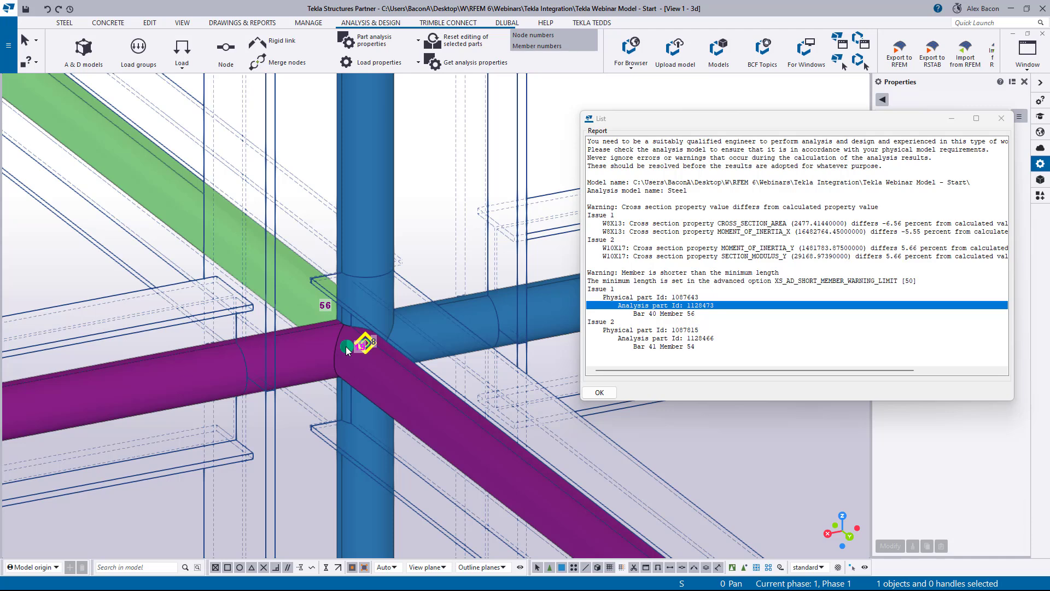
pyautogui.click(1000, 119)
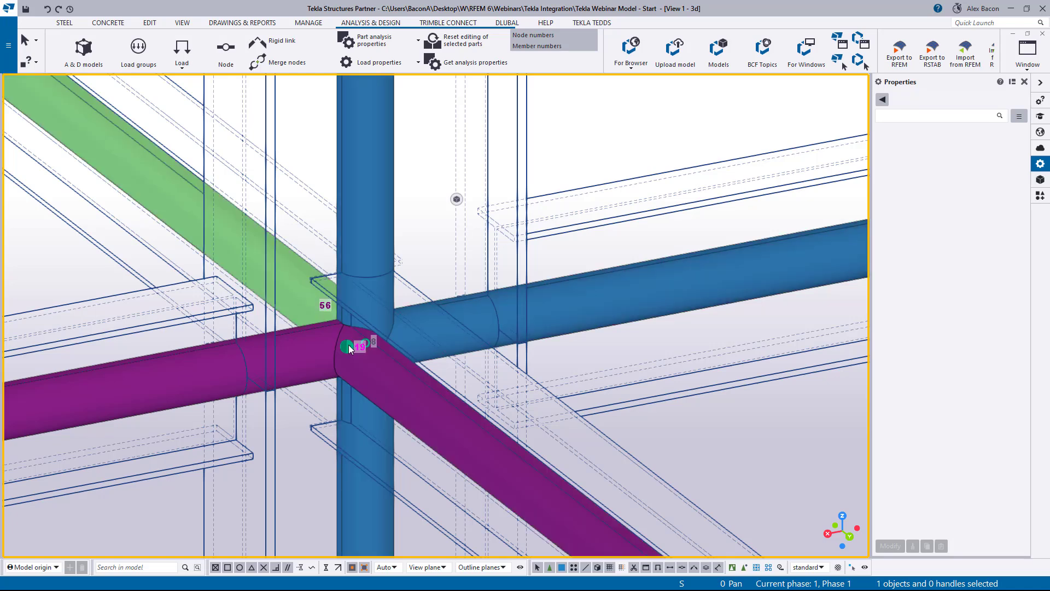
# - Zoom and pan around the column-beam junctions to examine the analysis nodes near the short member
pyautogui.scroll(-1, 349, 345)
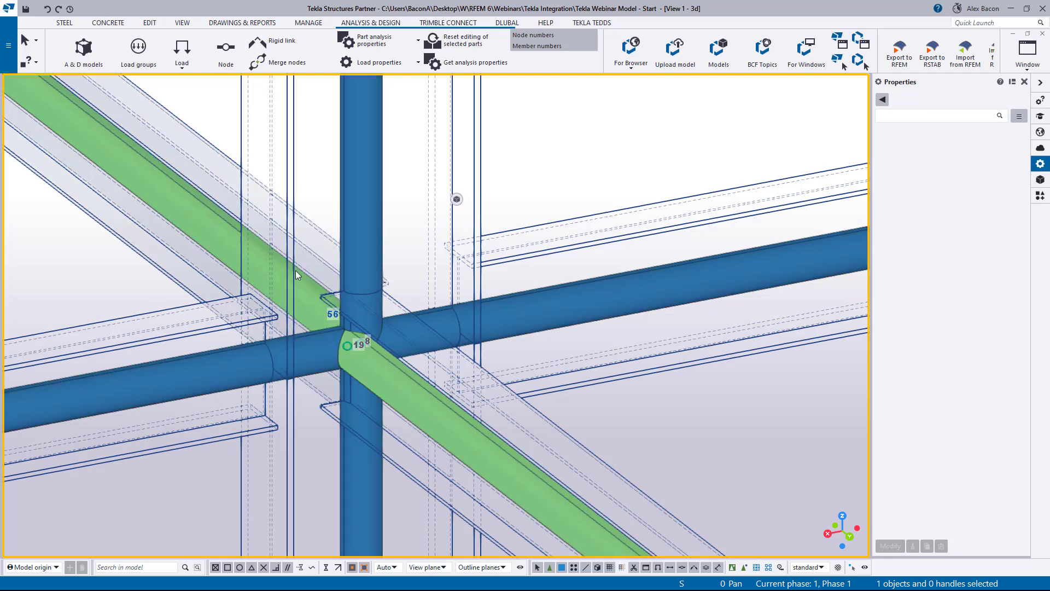
pyautogui.scroll(-6, 369, 419)
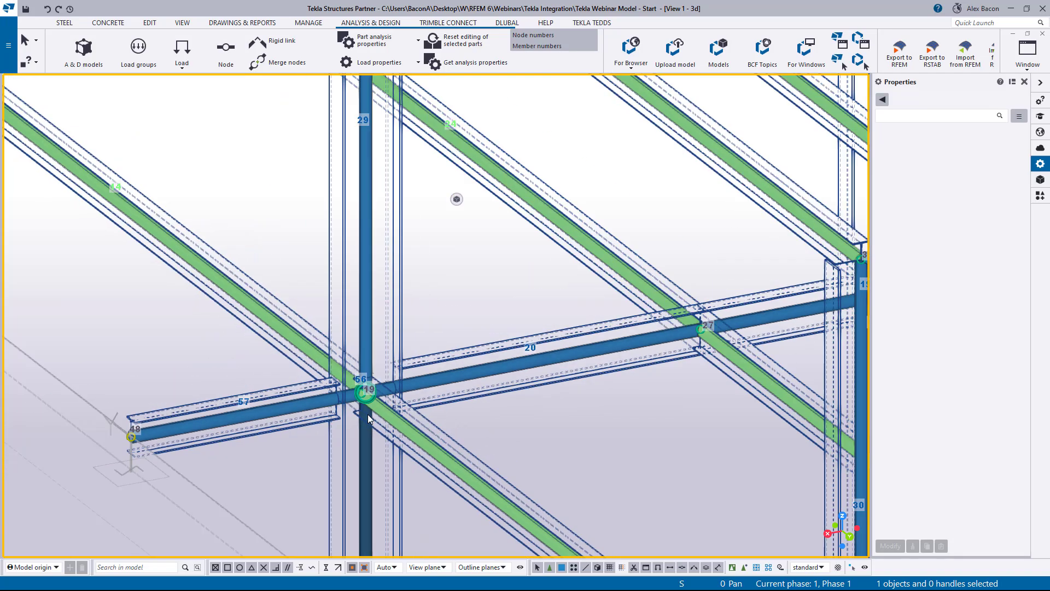
pyautogui.moveTo(443, 386); pyautogui.dragTo(302, 174, button='middle')
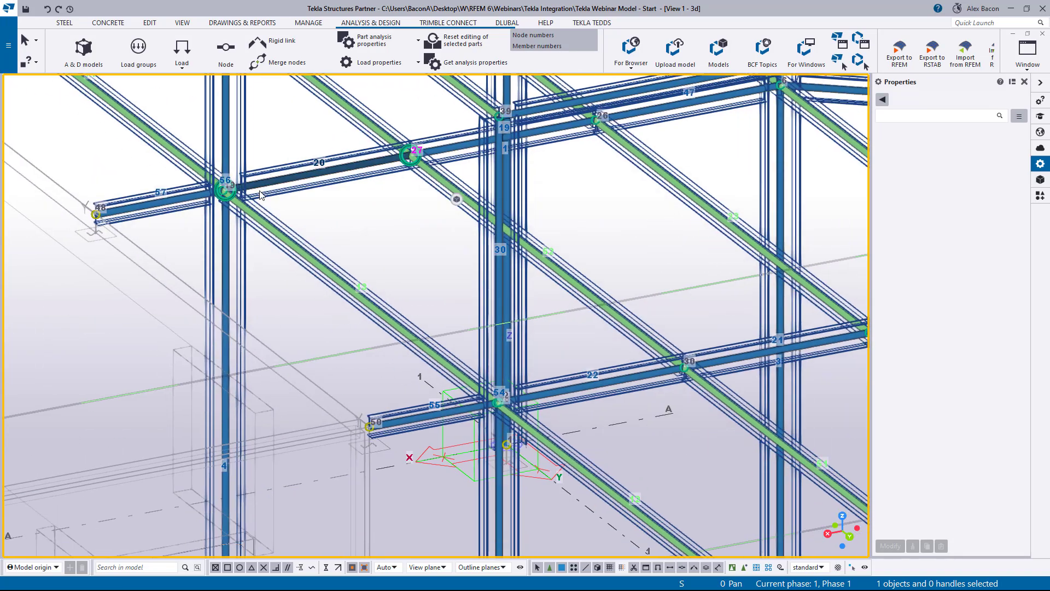
pyautogui.scroll(8, 501, 407)
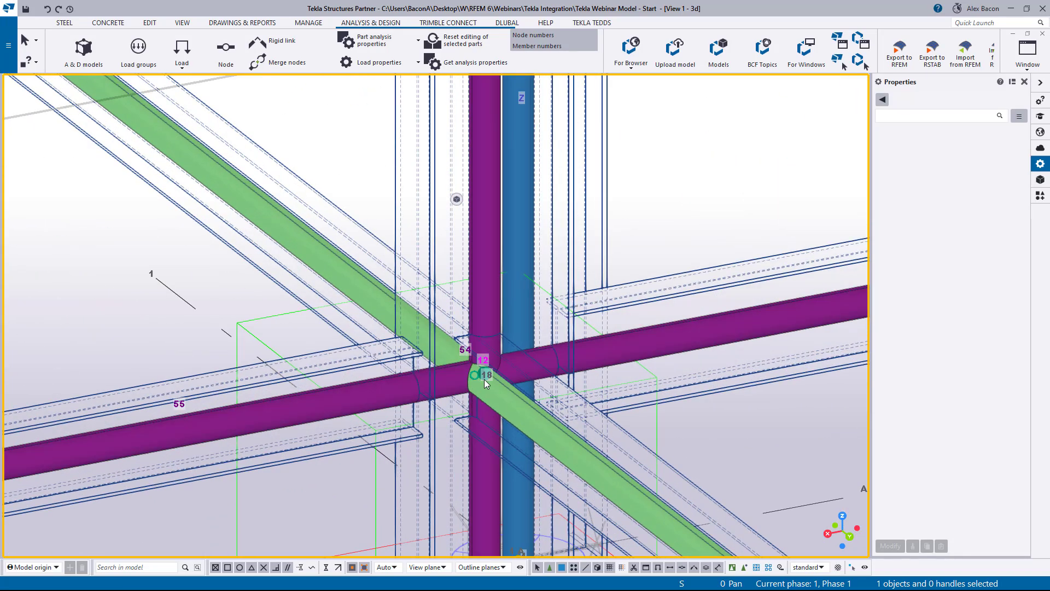
pyautogui.scroll(-10, 454, 370)
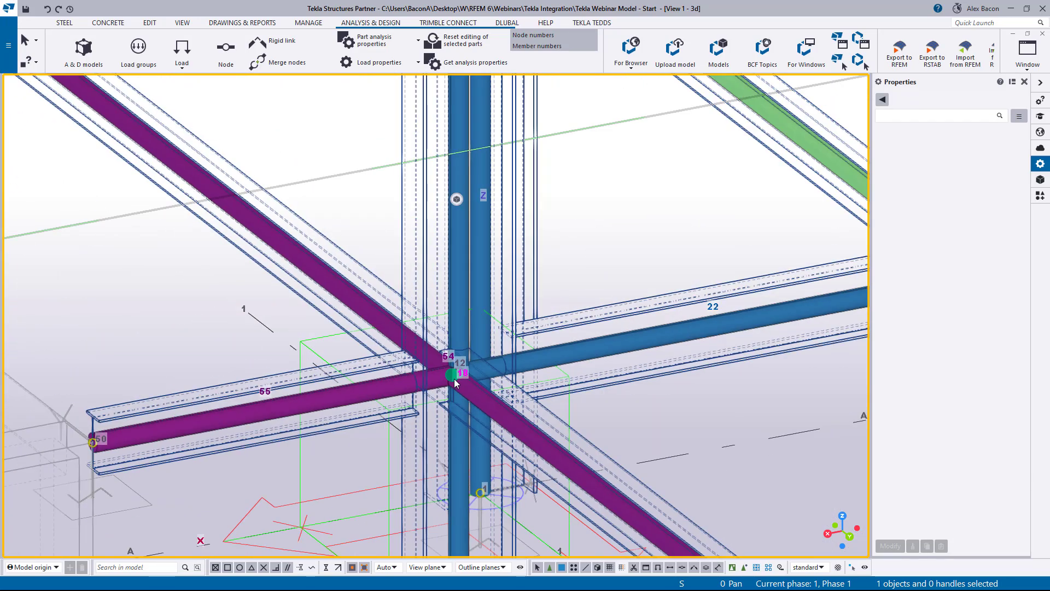
pyautogui.scroll(3, 271, 197)
pyautogui.scroll(6, 500, 402)
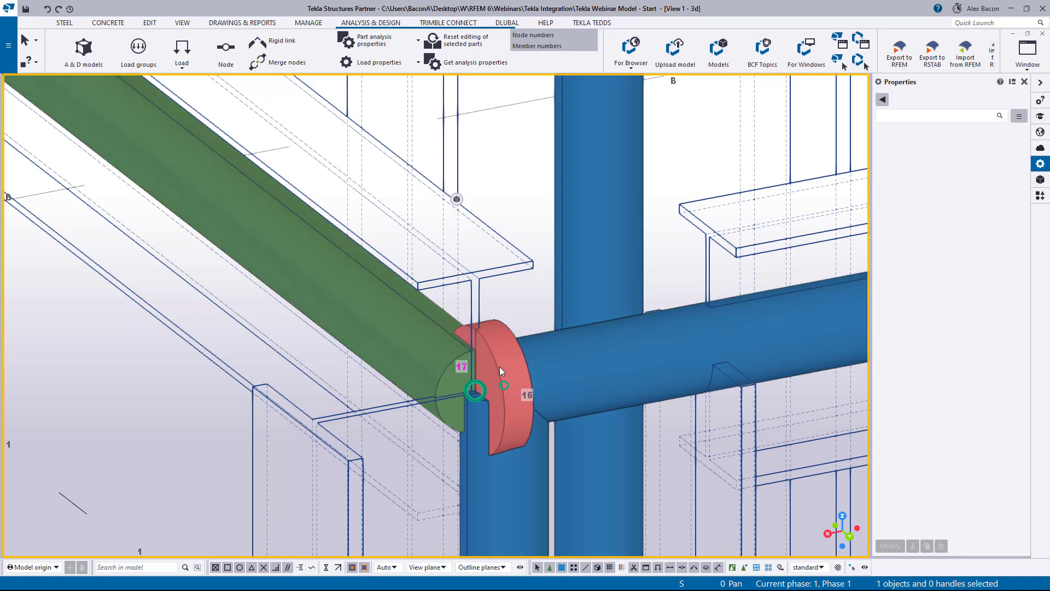
pyautogui.scroll(-8, 484, 385)
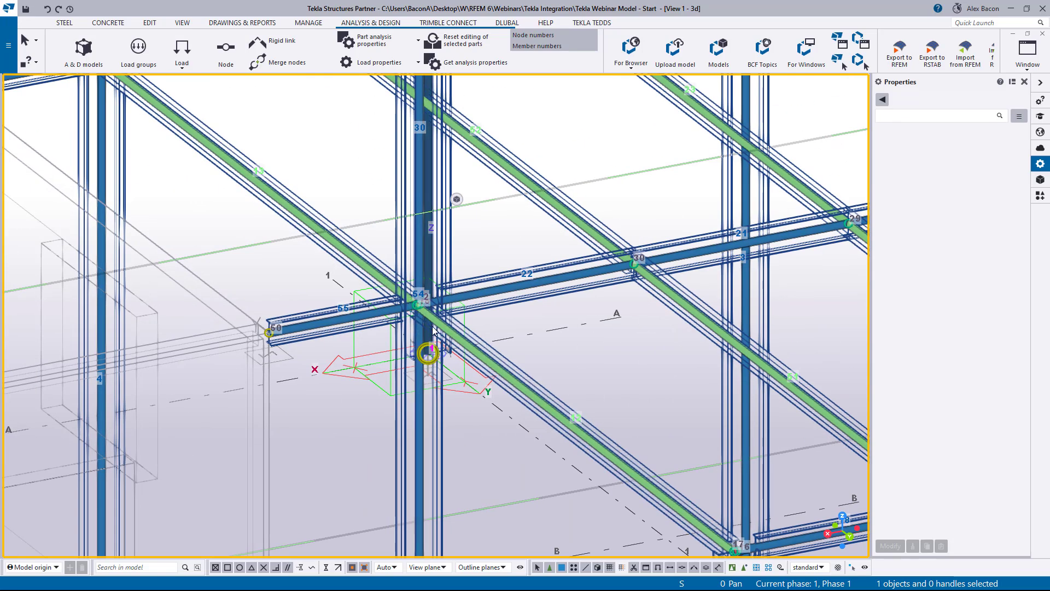
pyautogui.scroll(5, 424, 305)
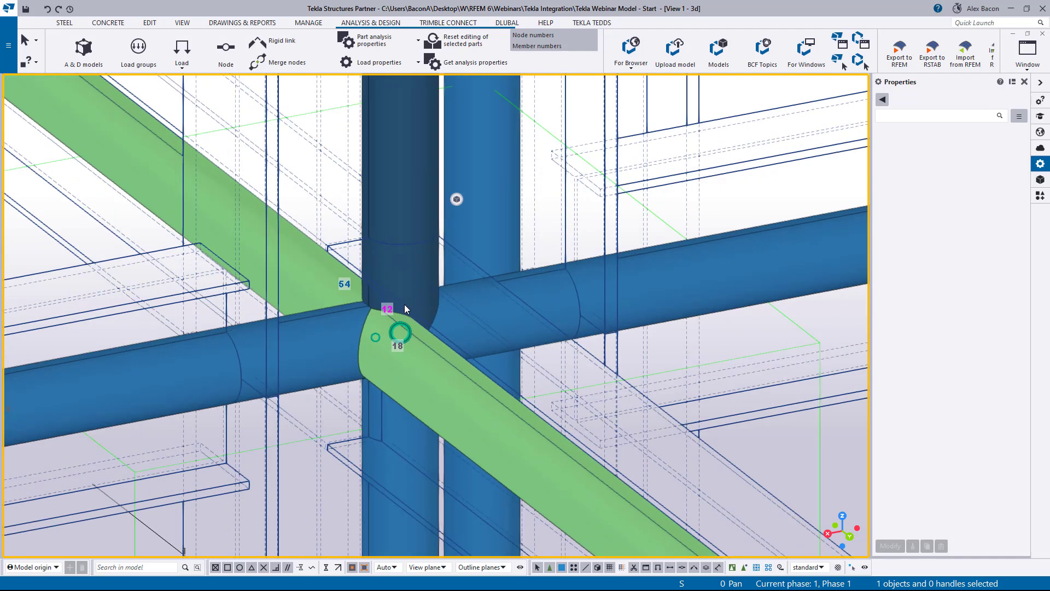
pyautogui.scroll(3, 383, 307)
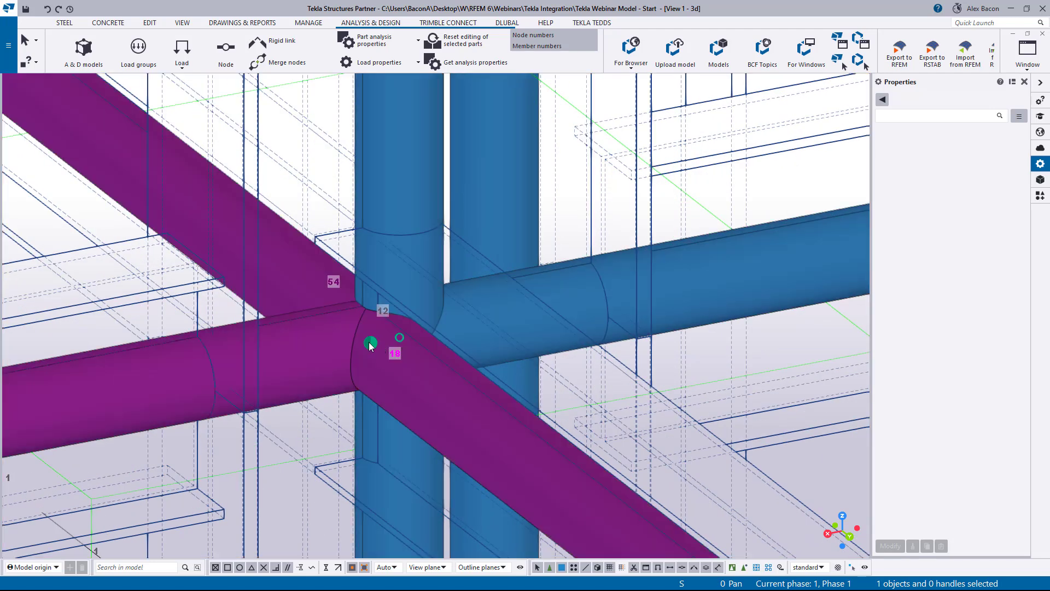
# - Select both nodes at the column-beam junction and merge them into a single target node
pyautogui.keyDown('ctrl'); pyautogui.click(399, 337); pyautogui.keyUp('ctrl')
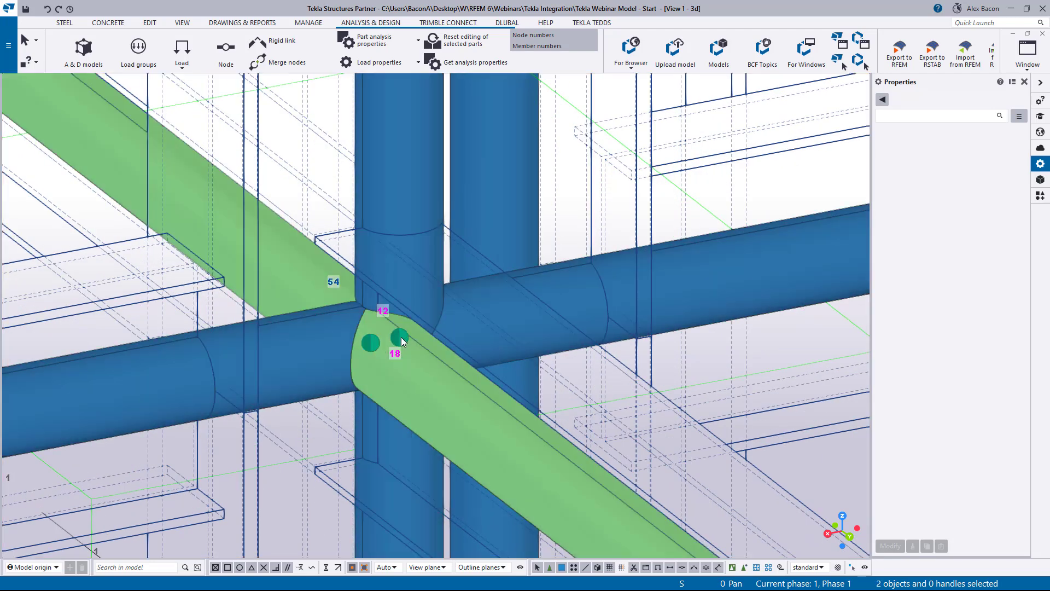
pyautogui.rightClick(401, 337)
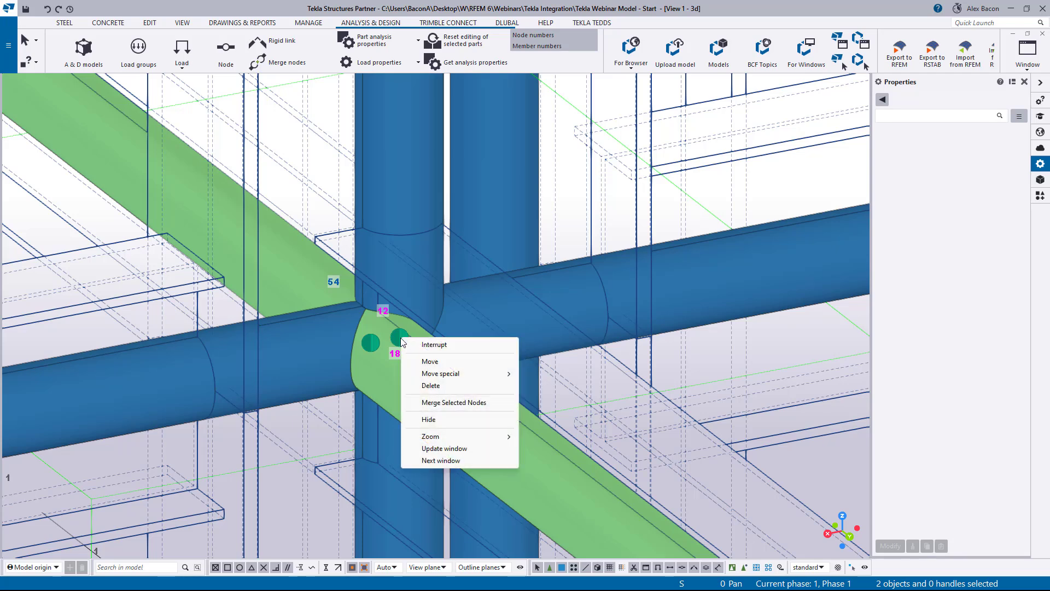
pyautogui.click(452, 403)
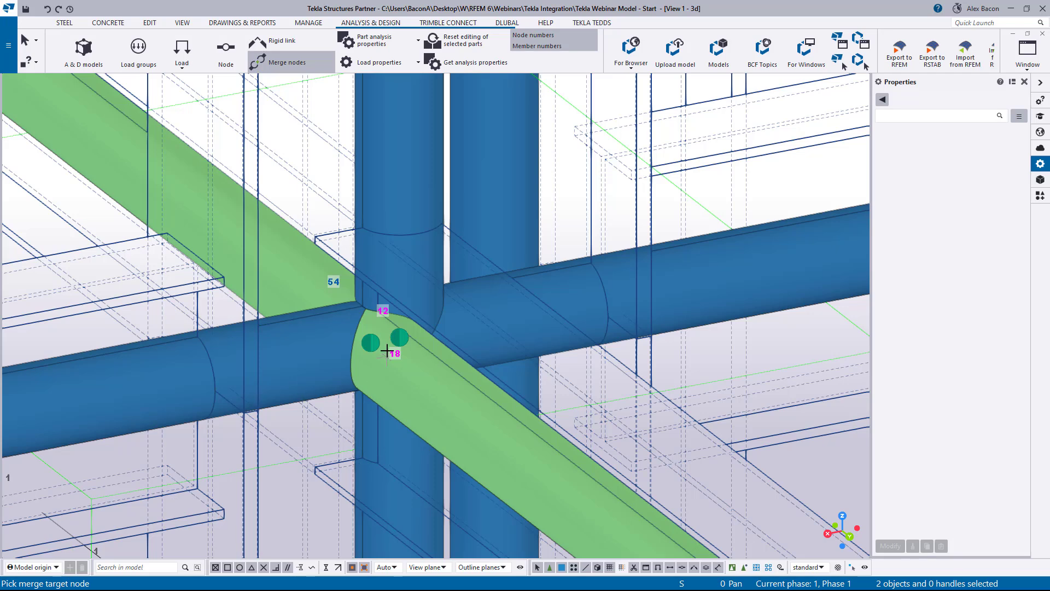
pyautogui.click(400, 338)
pyautogui.click(486, 312)
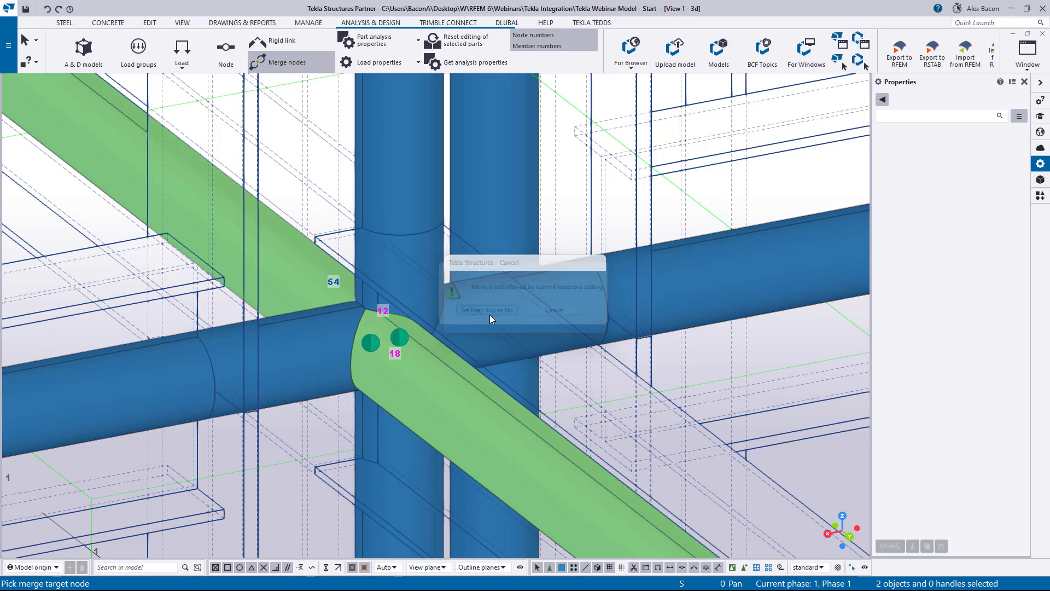
# - Inspect the merged node and the surrounding frame connections at several zoom levels
pyautogui.scroll(-4, 399, 336)
pyautogui.scroll(-2, 400, 337)
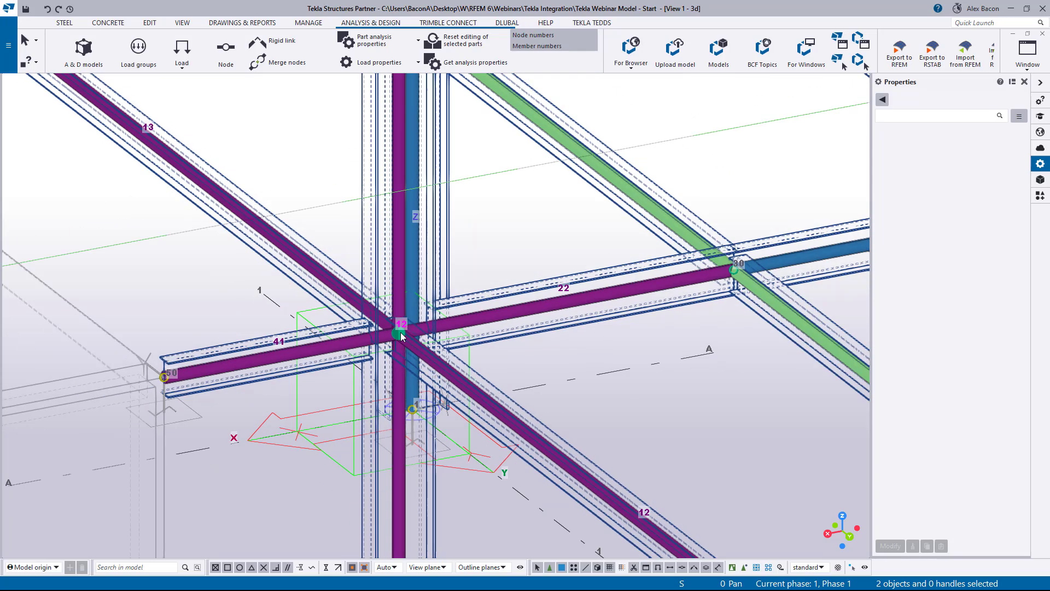
pyautogui.scroll(-3, 352, 306)
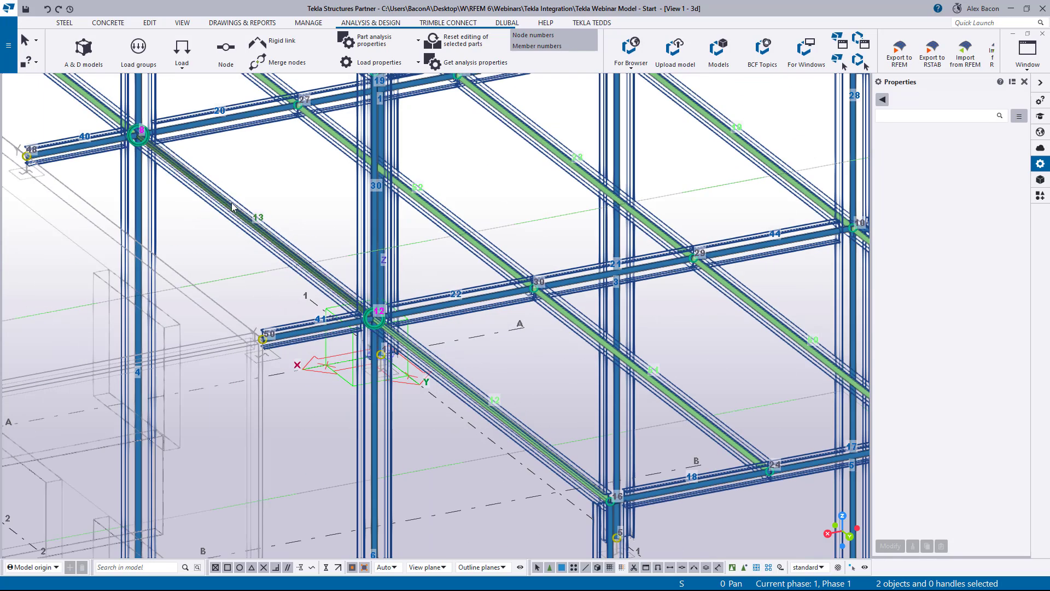
pyautogui.scroll(3, 351, 318)
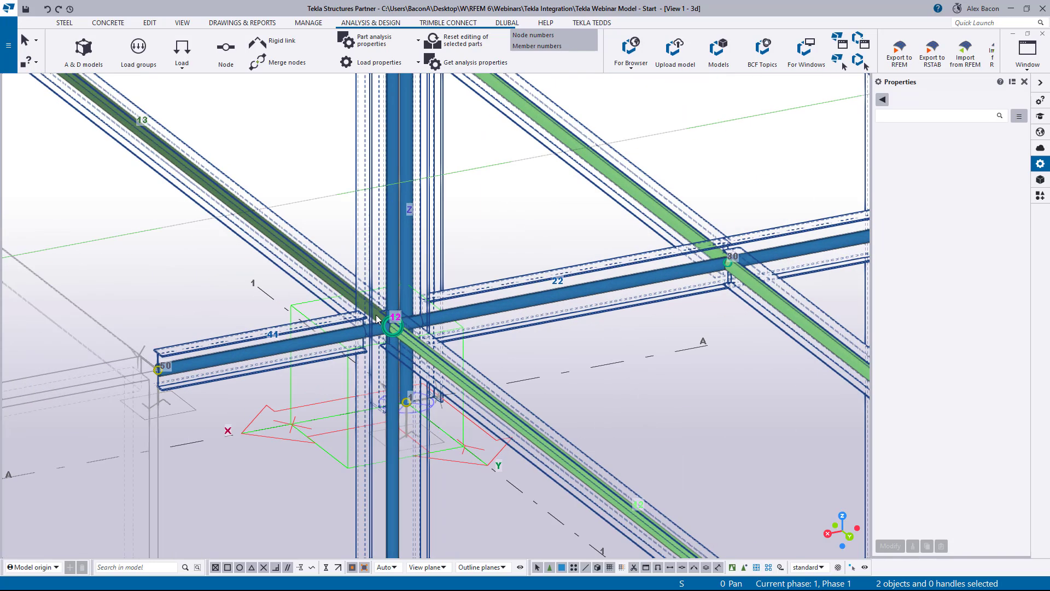
pyautogui.scroll(4, 392, 327)
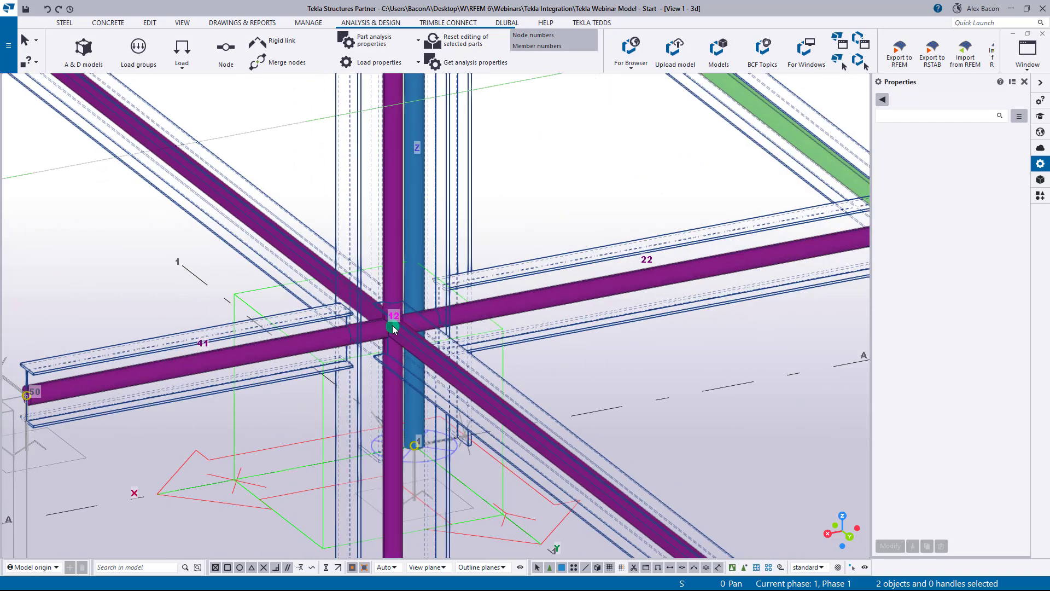
pyautogui.scroll(-5, 392, 327)
pyautogui.moveTo(246, 193); pyautogui.dragTo(115, 71, button='middle')
pyautogui.moveTo(483, 384); pyautogui.dragTo(249, 230, button='middle')
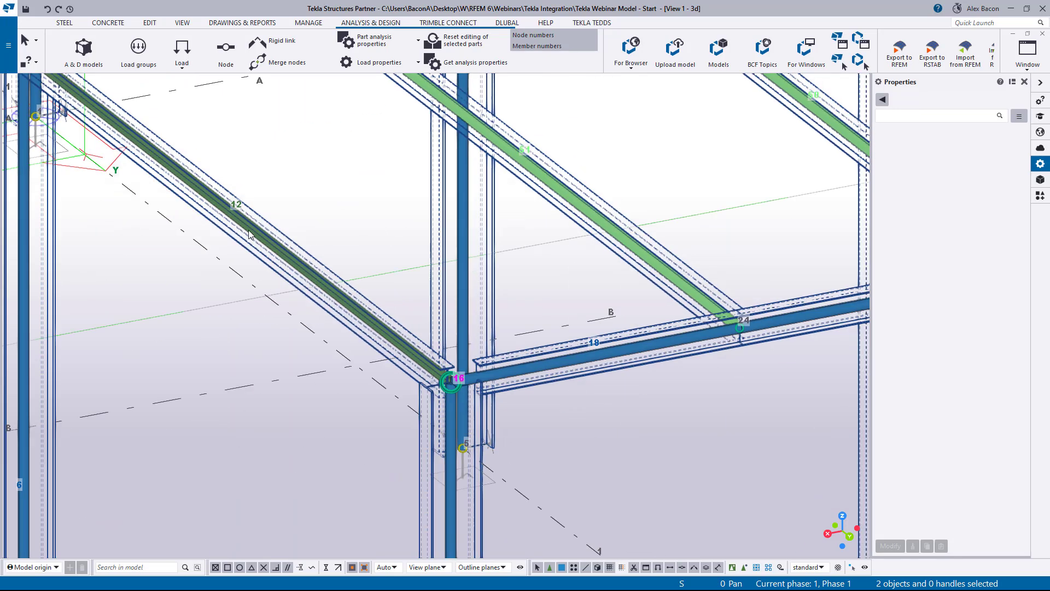
pyautogui.scroll(5, 445, 404)
pyautogui.scroll(2, 468, 381)
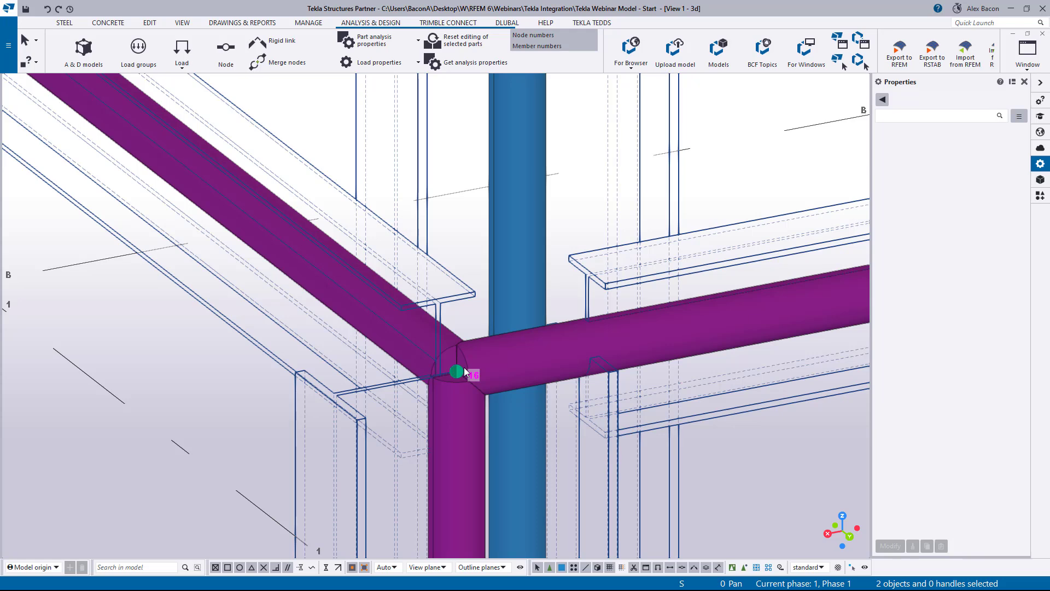
pyautogui.scroll(-6, 465, 372)
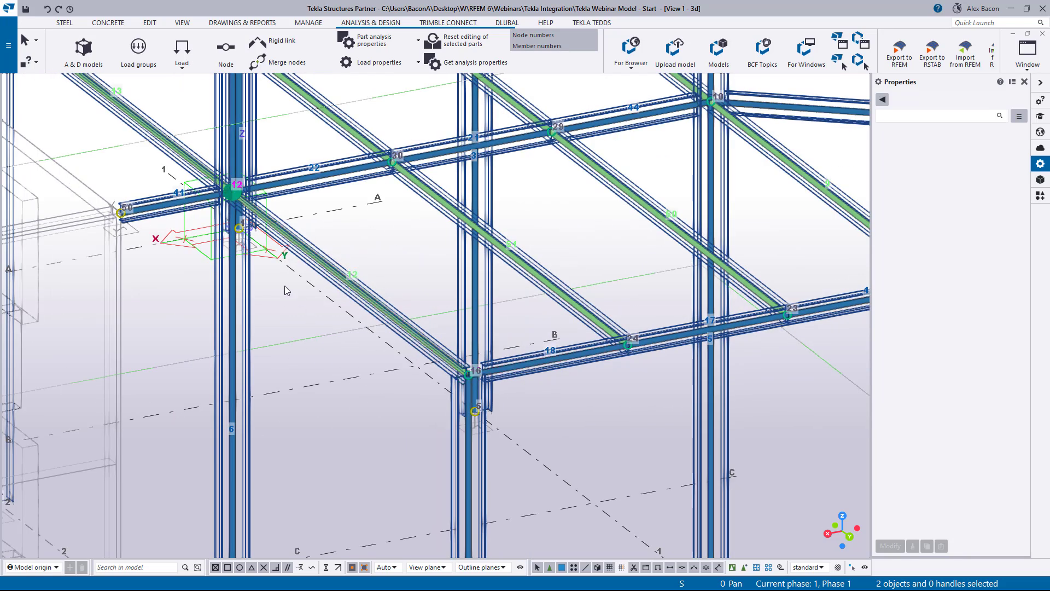
pyautogui.moveTo(285, 290); pyautogui.dragTo(416, 415, button='middle')
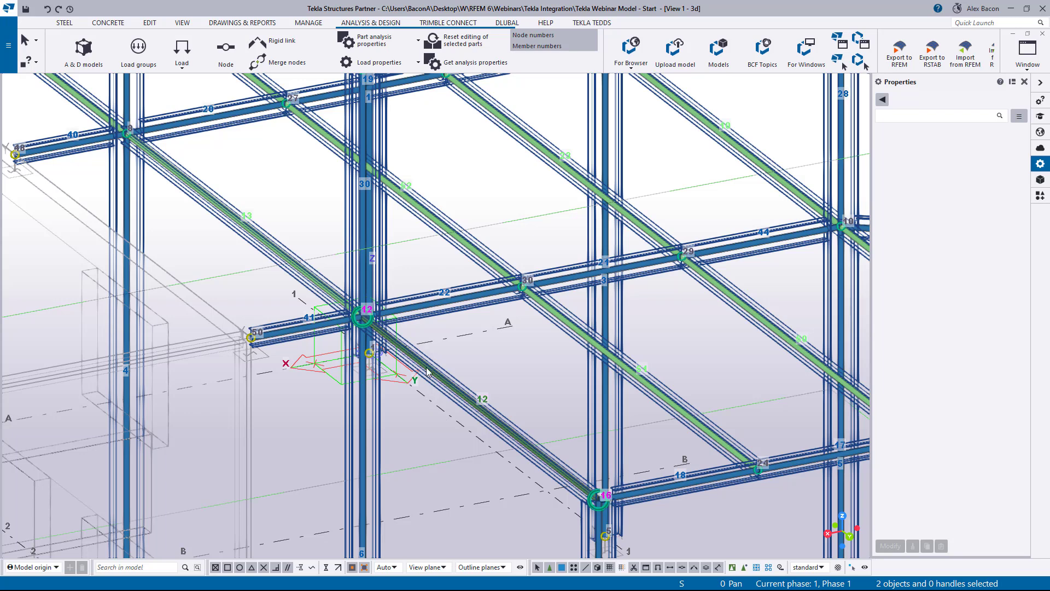
pyautogui.scroll(3, 391, 347)
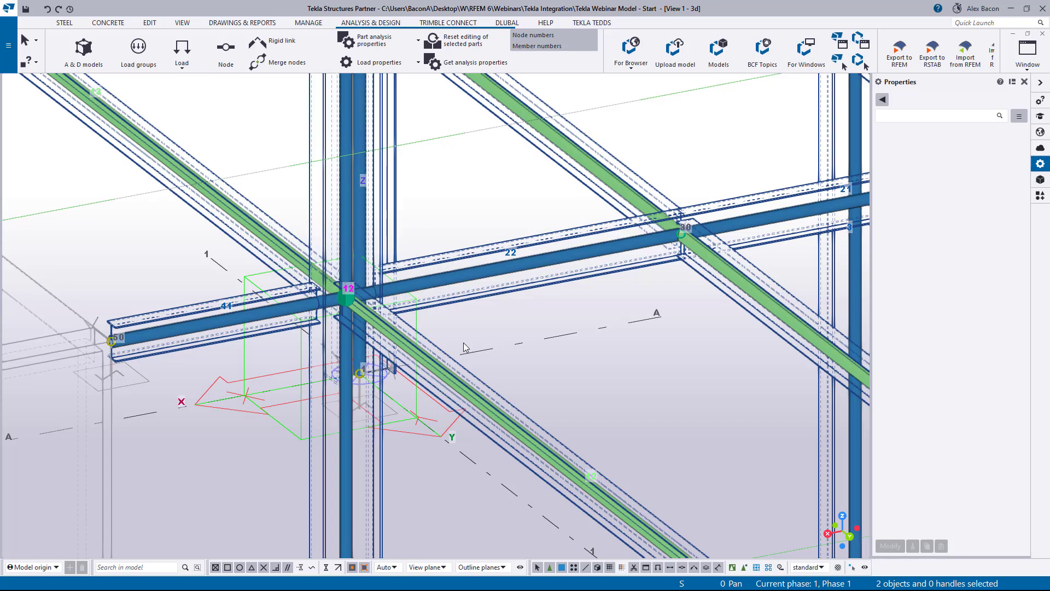
pyautogui.scroll(-2, 450, 373)
pyautogui.scroll(-2, 449, 374)
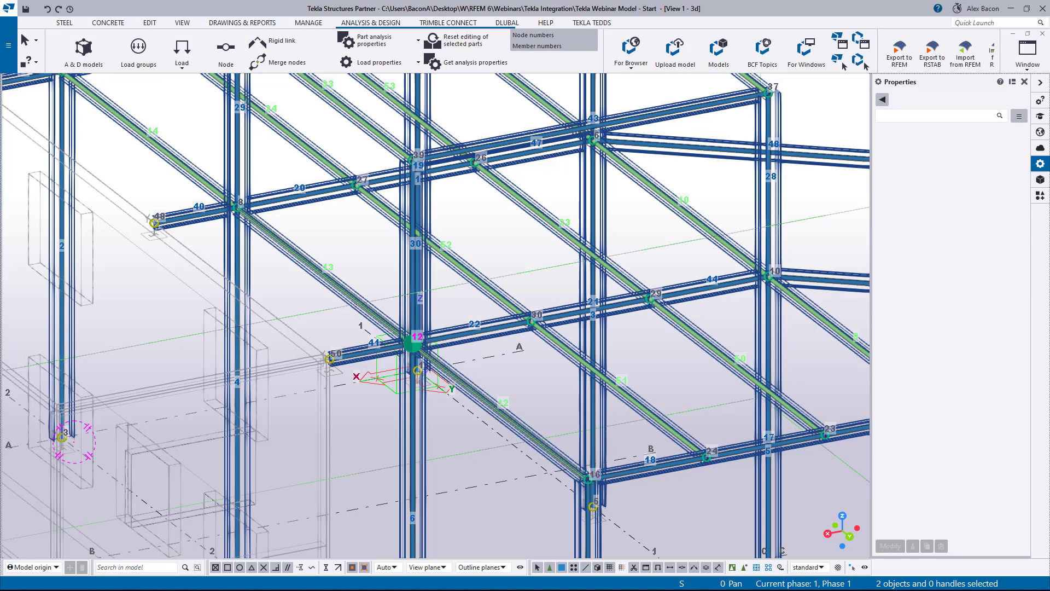
# - Open the Analysis & Design Models dialog, display the Steel model's warnings and dismiss them
pyautogui.moveTo(0, 77); pyautogui.dragTo(595, 132)
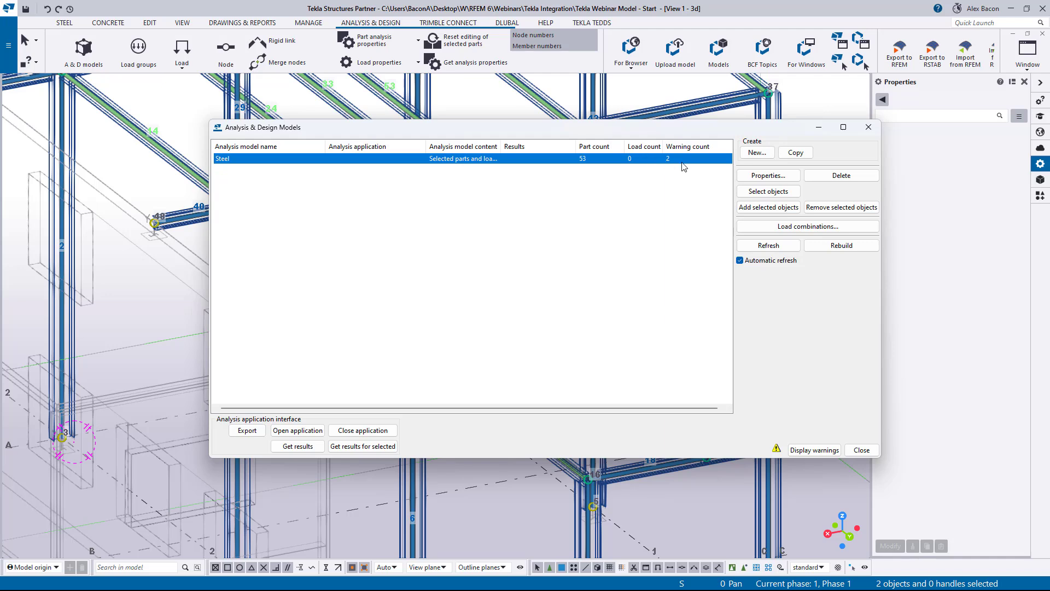
pyautogui.click(640, 161)
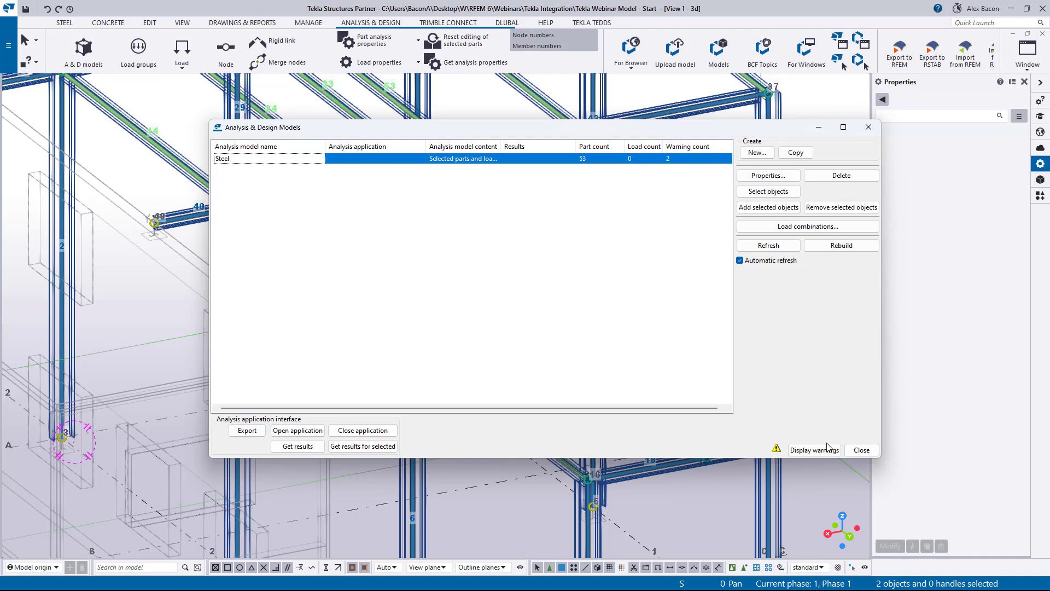
pyautogui.click(827, 448)
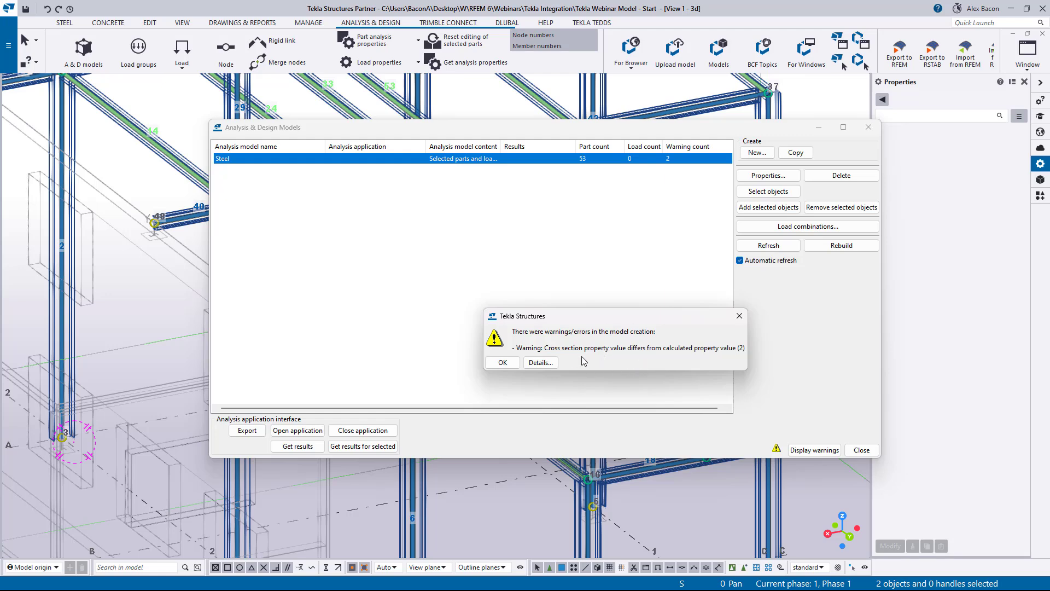
pyautogui.click(502, 362)
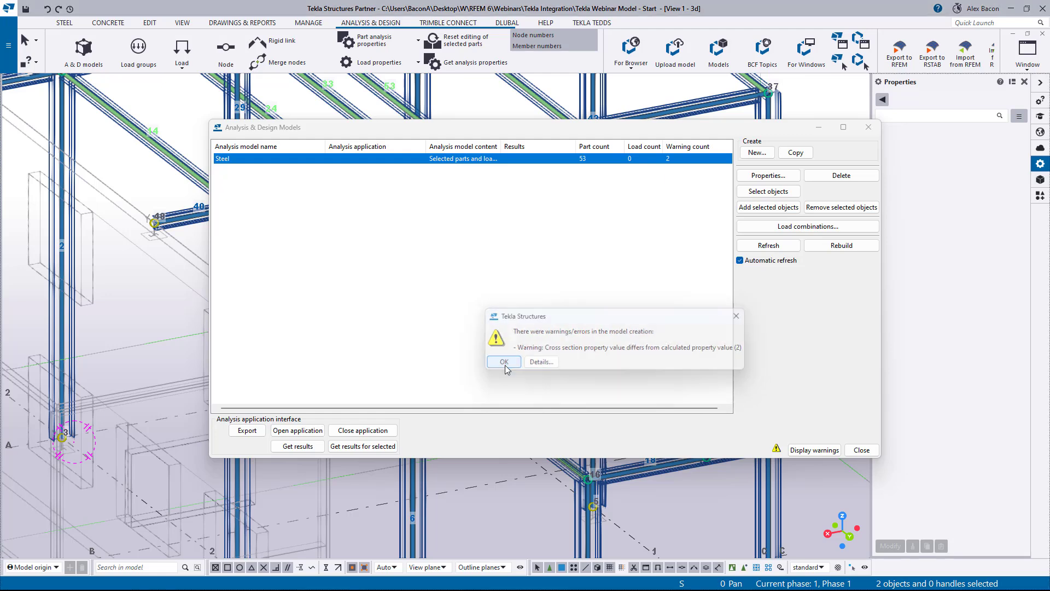
# - Reopen the Analysis & Design Models dialog and select the Steel model to show its analysis model
pyautogui.scroll(-5, 521, 255)
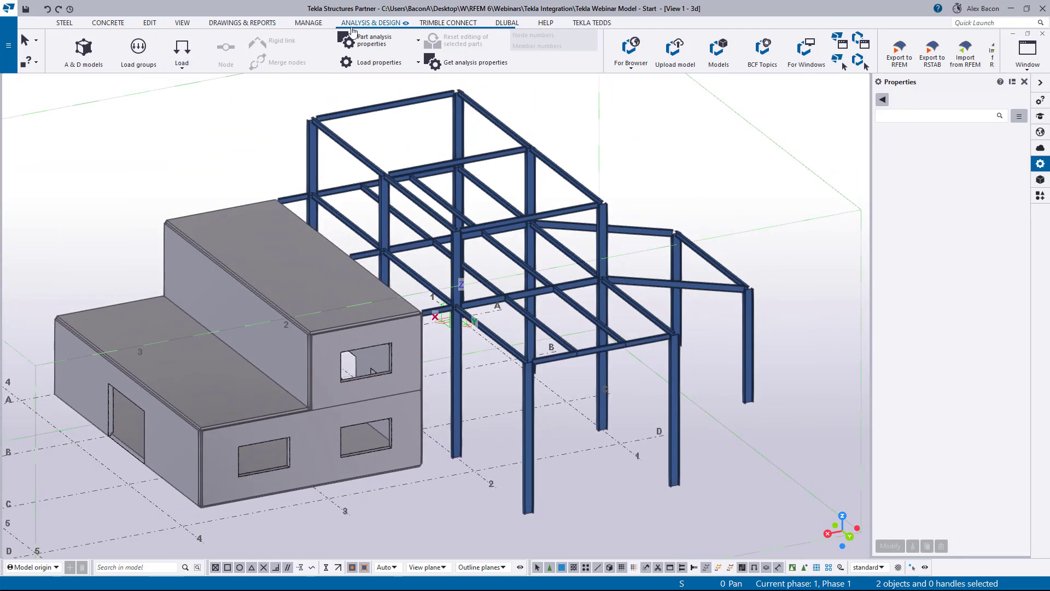
pyautogui.click(83, 50)
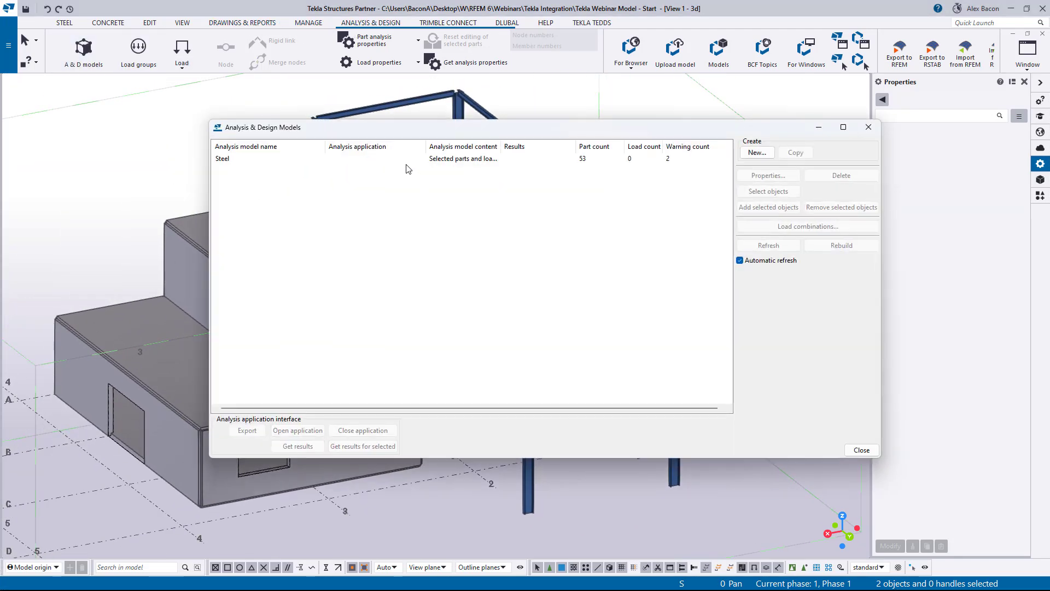
pyautogui.click(390, 158)
pyautogui.moveTo(472, 129); pyautogui.dragTo(0, 142)
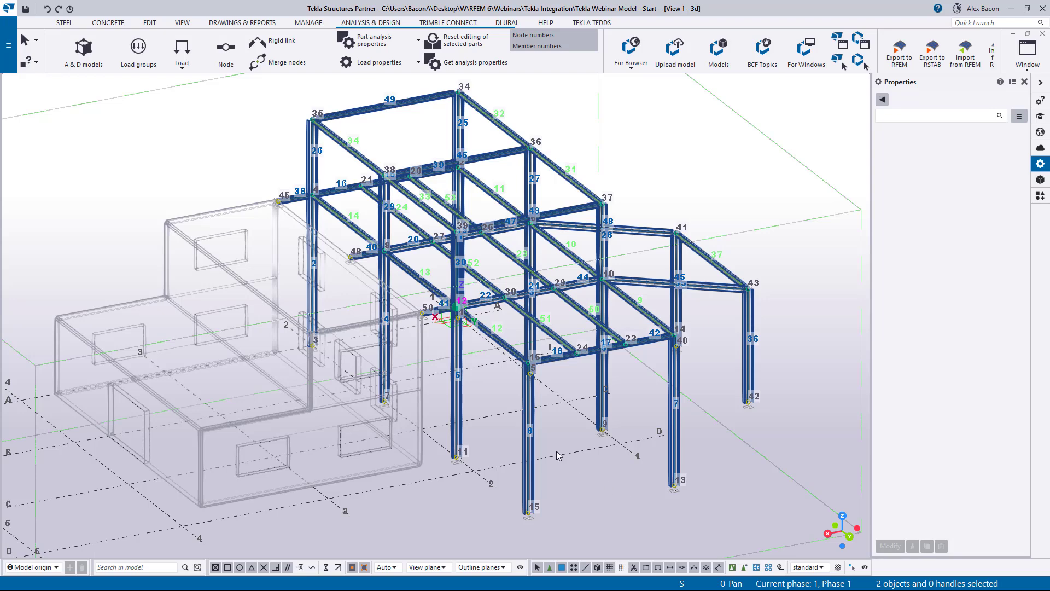
# - Set the corner column's analysis axis position to Top center and apply it
pyautogui.scroll(4, 545, 458)
pyautogui.moveTo(559, 438); pyautogui.dragTo(536, 393, button='middle')
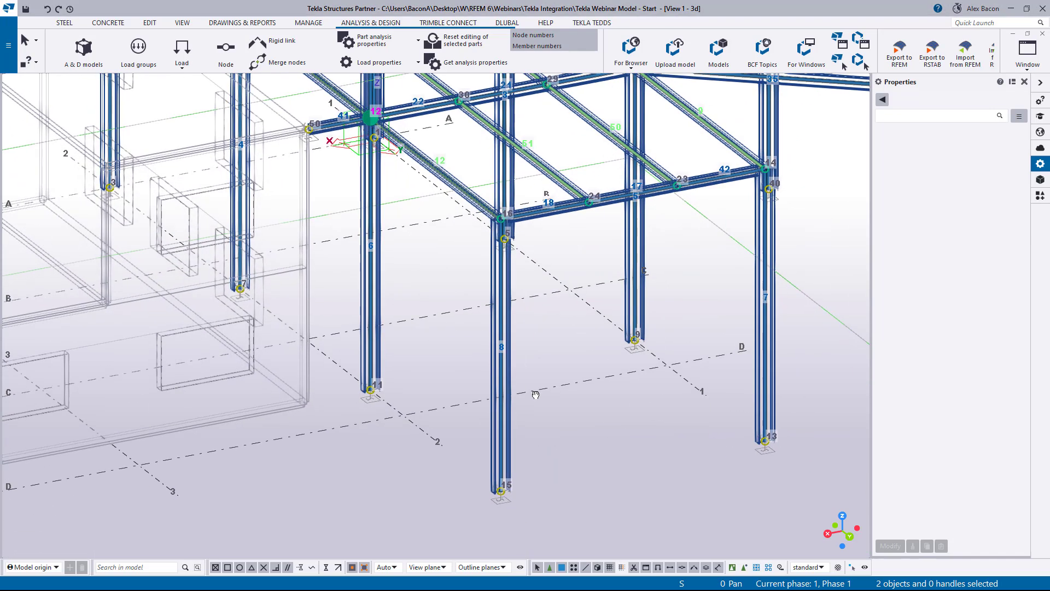
pyautogui.doubleClick(501, 436)
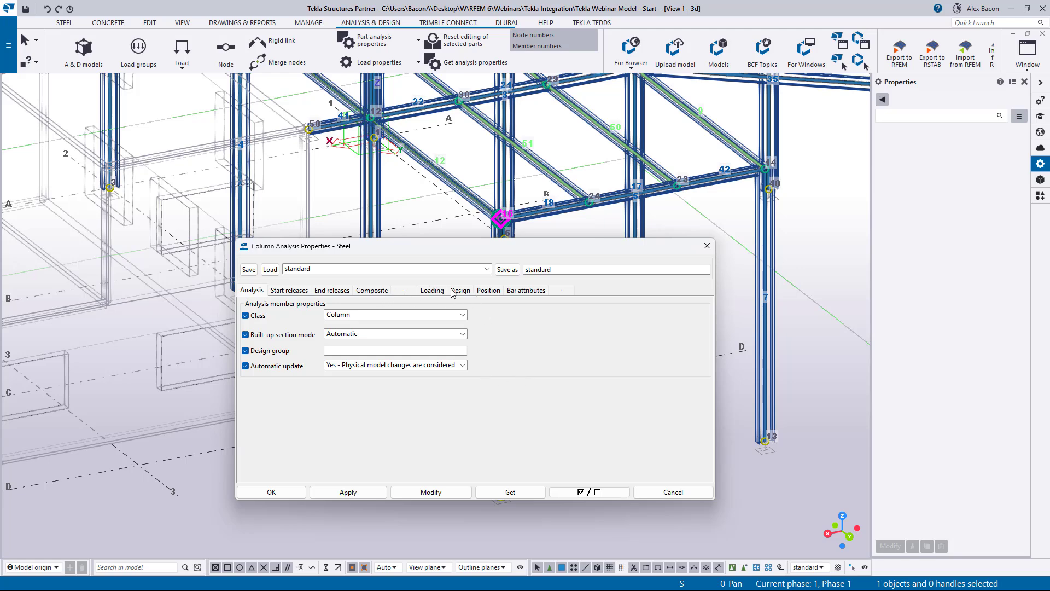
pyautogui.moveTo(451, 249); pyautogui.dragTo(767, 243)
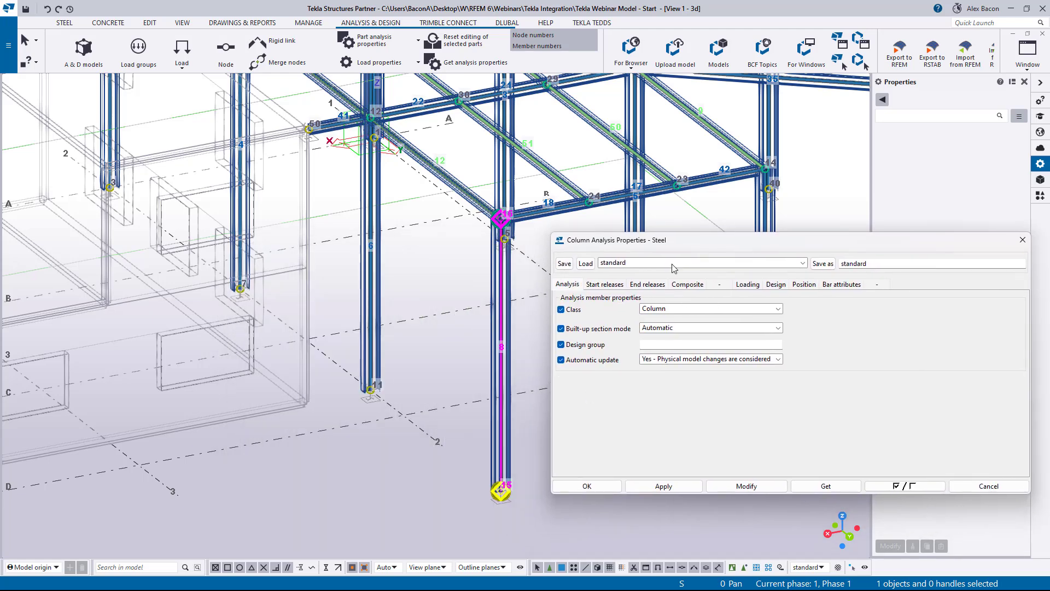
pyautogui.click(802, 286)
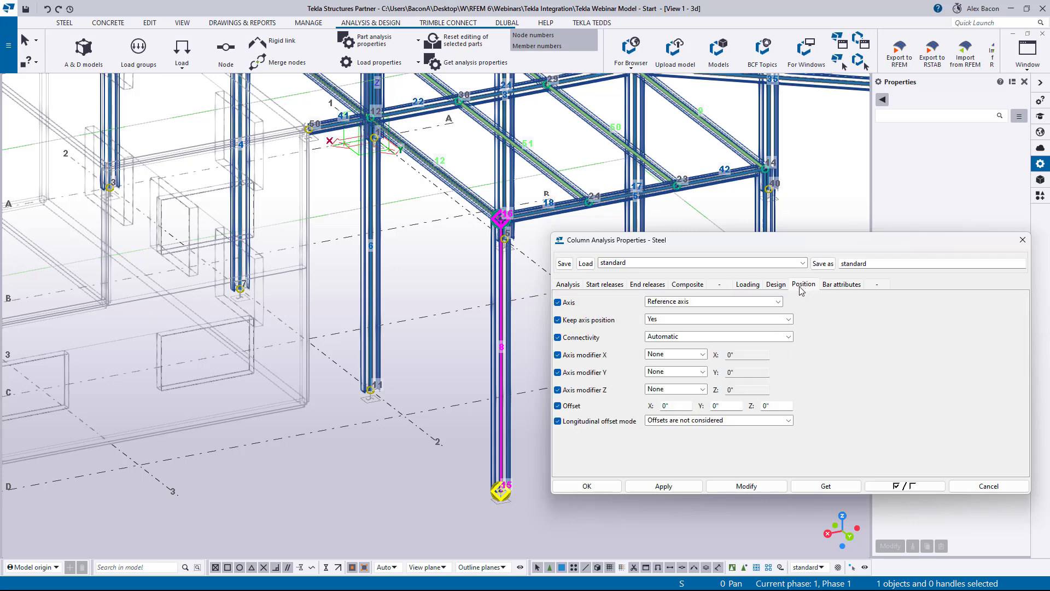
pyautogui.click(684, 302)
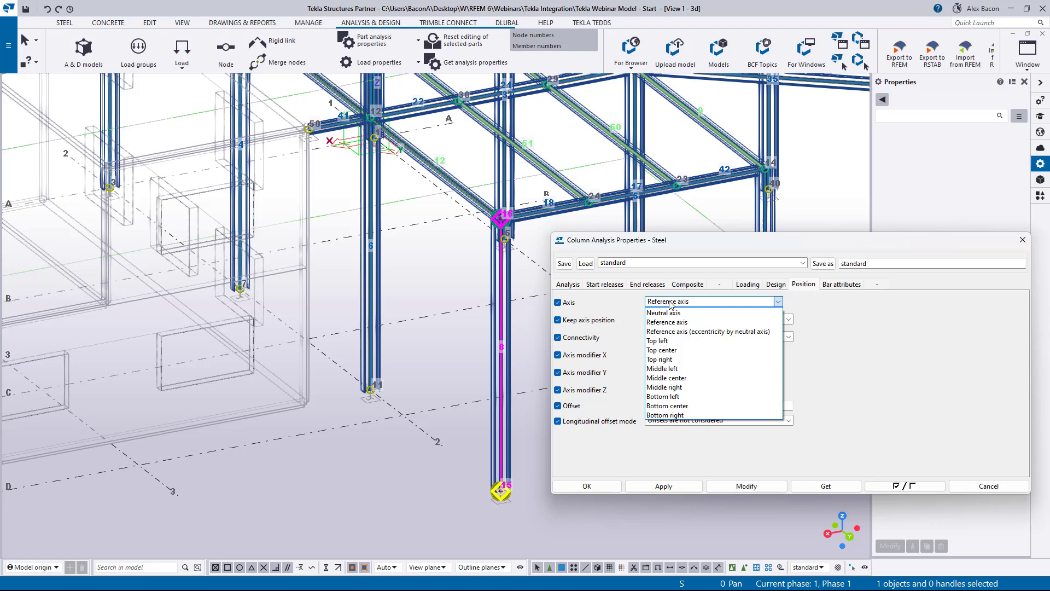
pyautogui.click(672, 351)
pyautogui.click(747, 486)
# - Reset the column's analysis axis position to Reference axis, apply it and close the analysis properties
pyautogui.scroll(3, 490, 499)
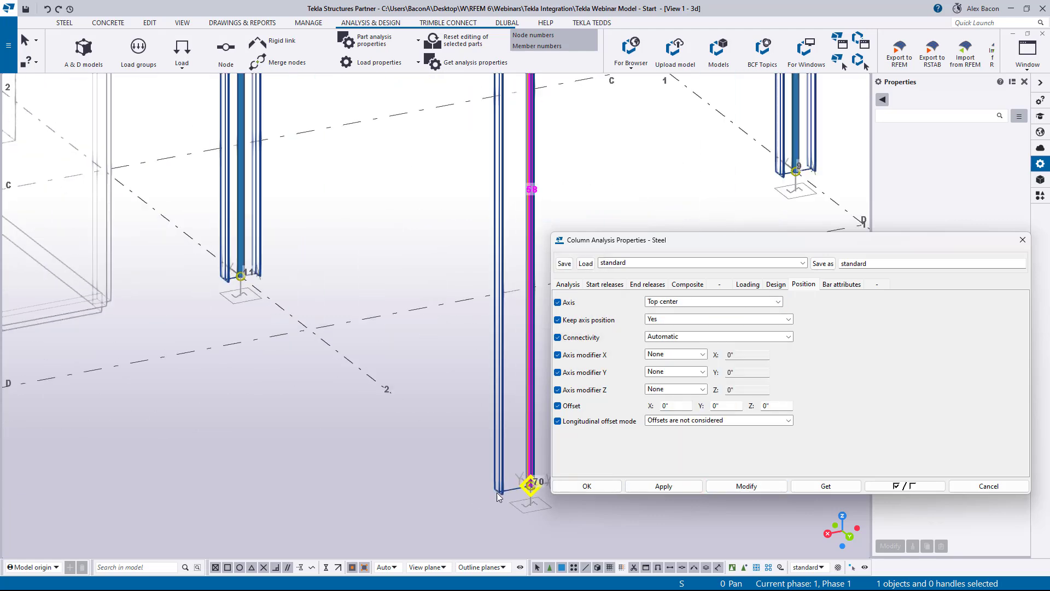
pyautogui.moveTo(491, 500); pyautogui.dragTo(430, 454, button='middle')
pyautogui.moveTo(429, 355); pyautogui.dragTo(420, 470, button='middle')
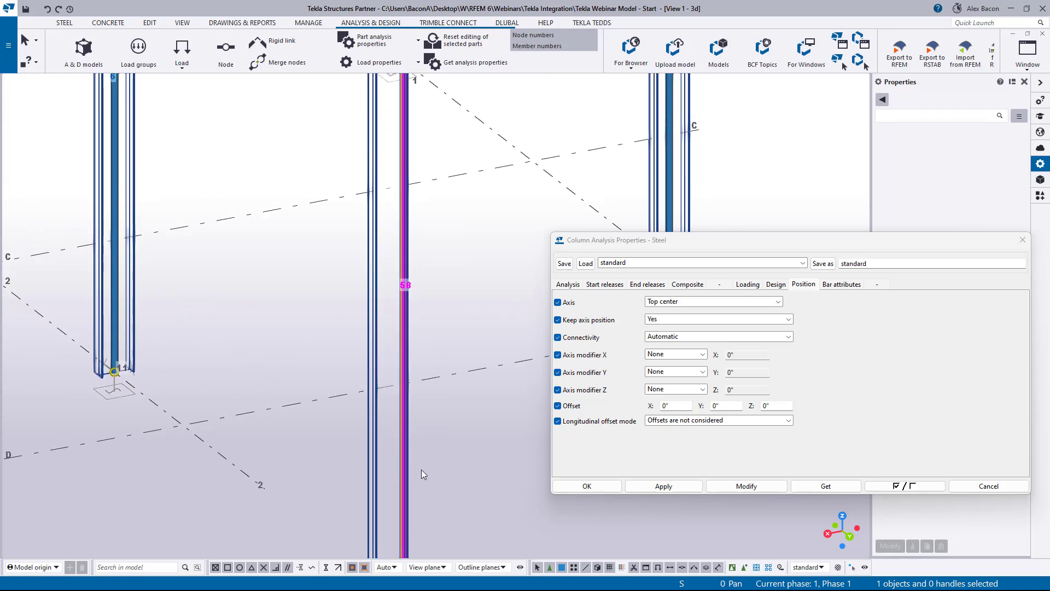
pyautogui.moveTo(428, 335); pyautogui.dragTo(427, 236, button='middle')
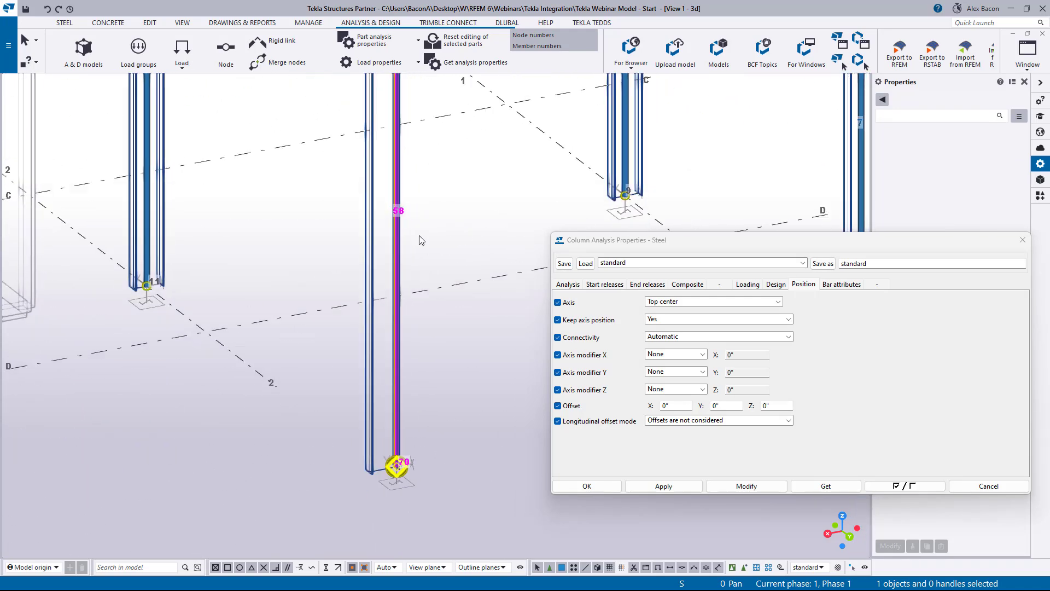
pyautogui.scroll(2, 395, 466)
pyautogui.click(691, 302)
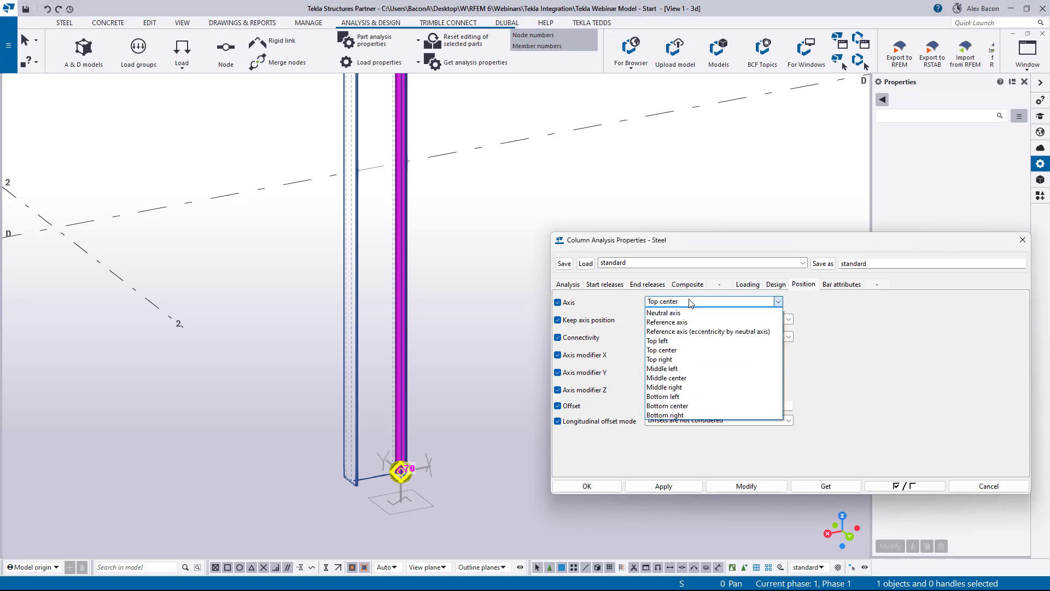
pyautogui.click(692, 322)
pyautogui.click(747, 487)
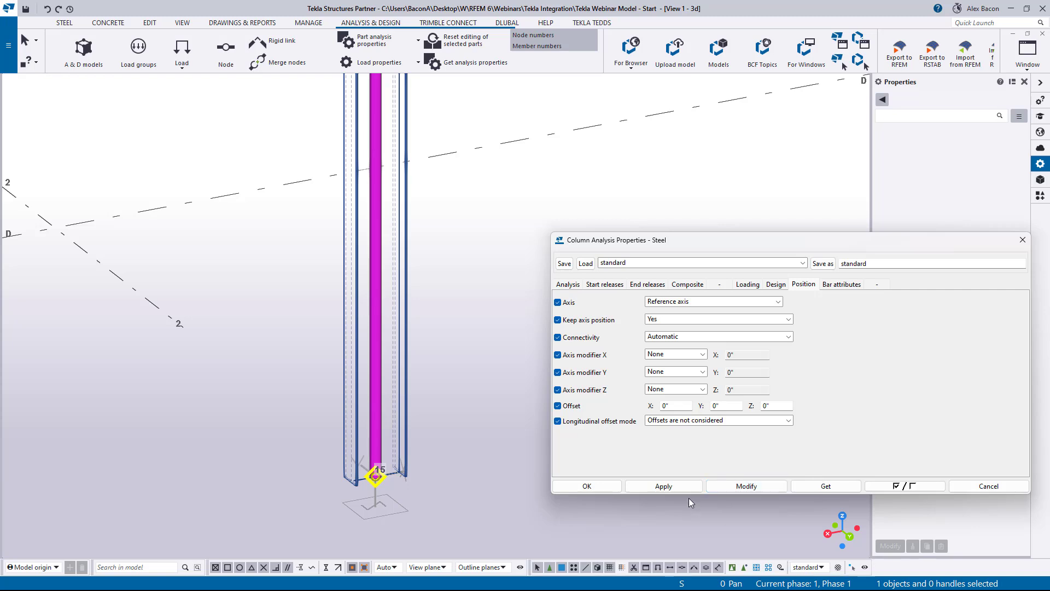
pyautogui.moveTo(884, 249); pyautogui.dragTo(644, 228)
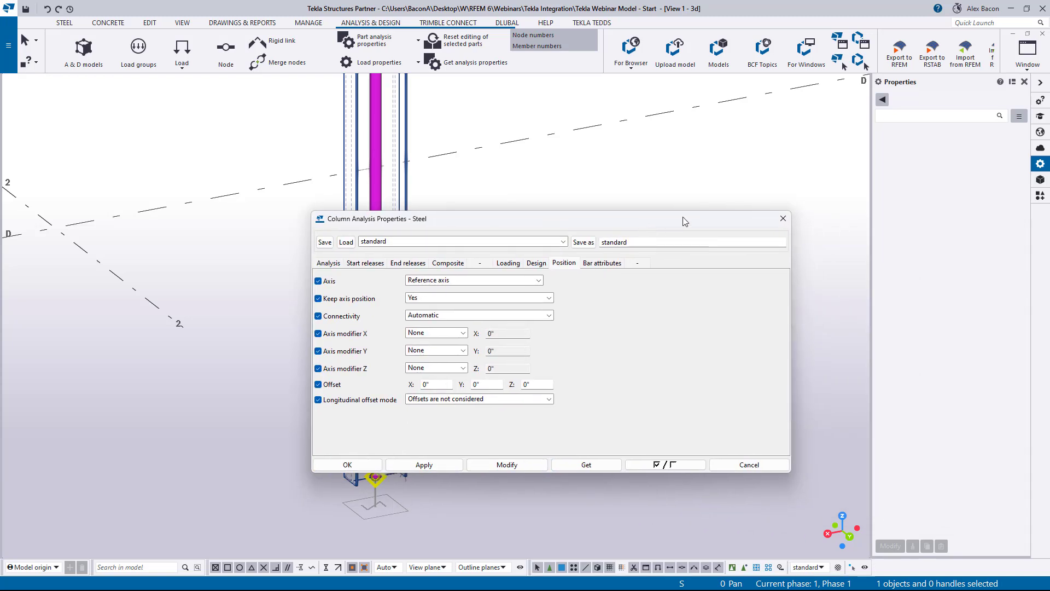
pyautogui.click(783, 219)
# - Inspect the profiles and properties of several columns and beams in the physical model
pyautogui.scroll(-5, 539, 223)
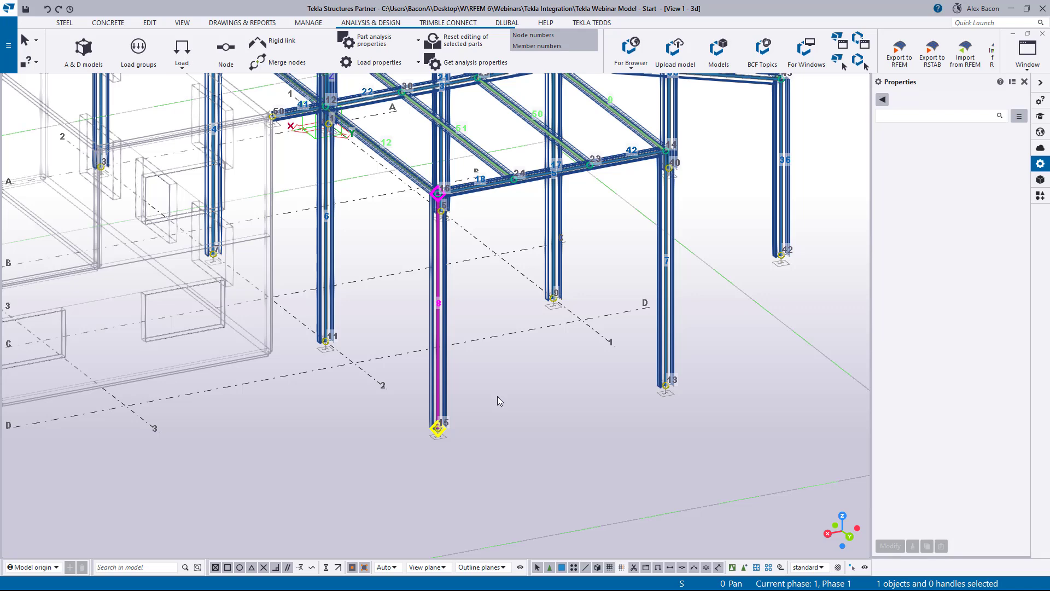
pyautogui.scroll(-5, 494, 405)
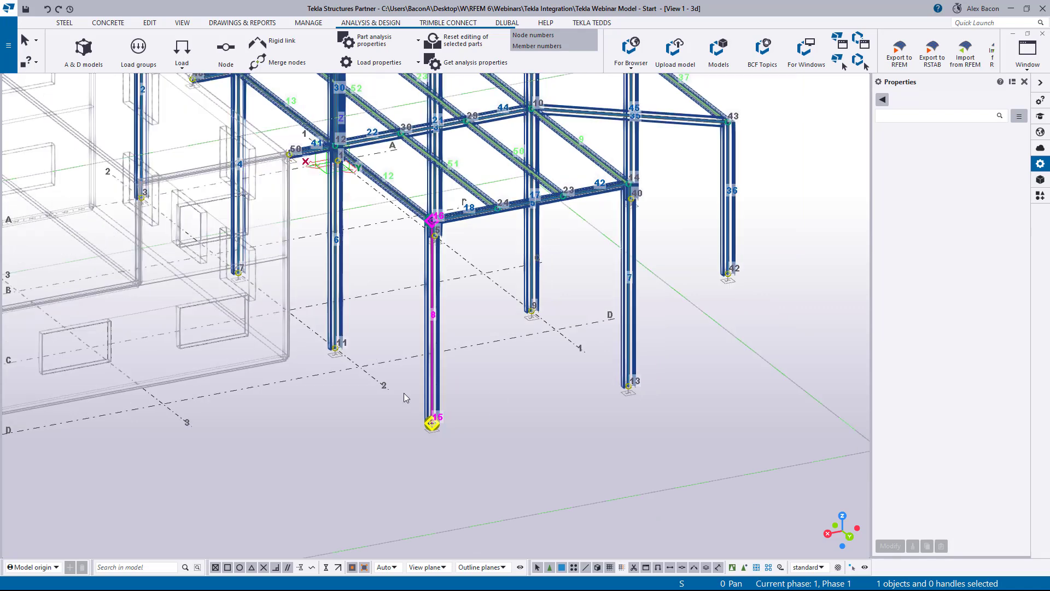
pyautogui.scroll(2, 438, 365)
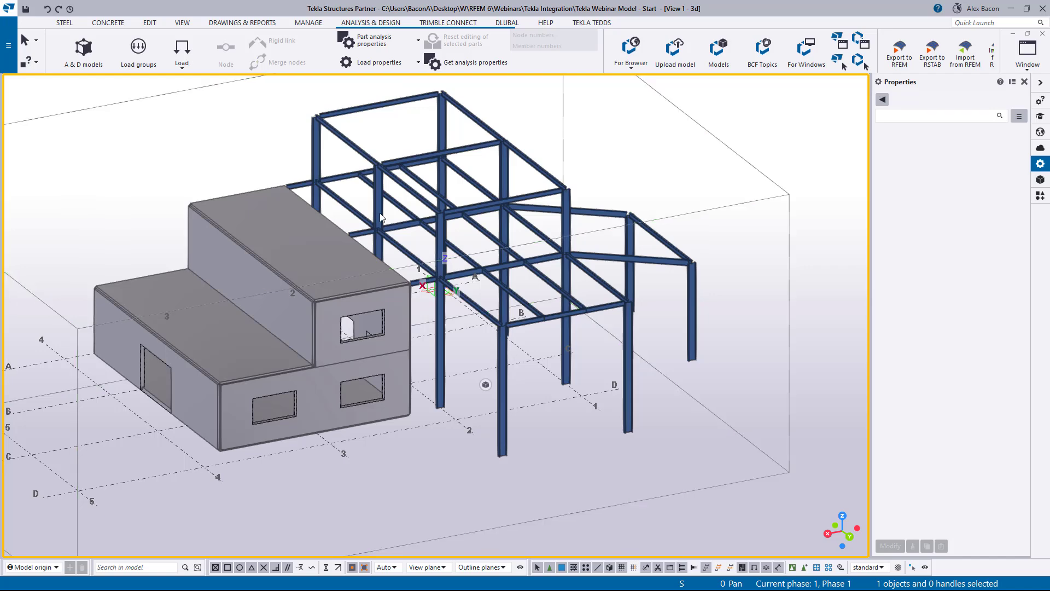
pyautogui.scroll(1, 688, 325)
pyautogui.click(690, 326)
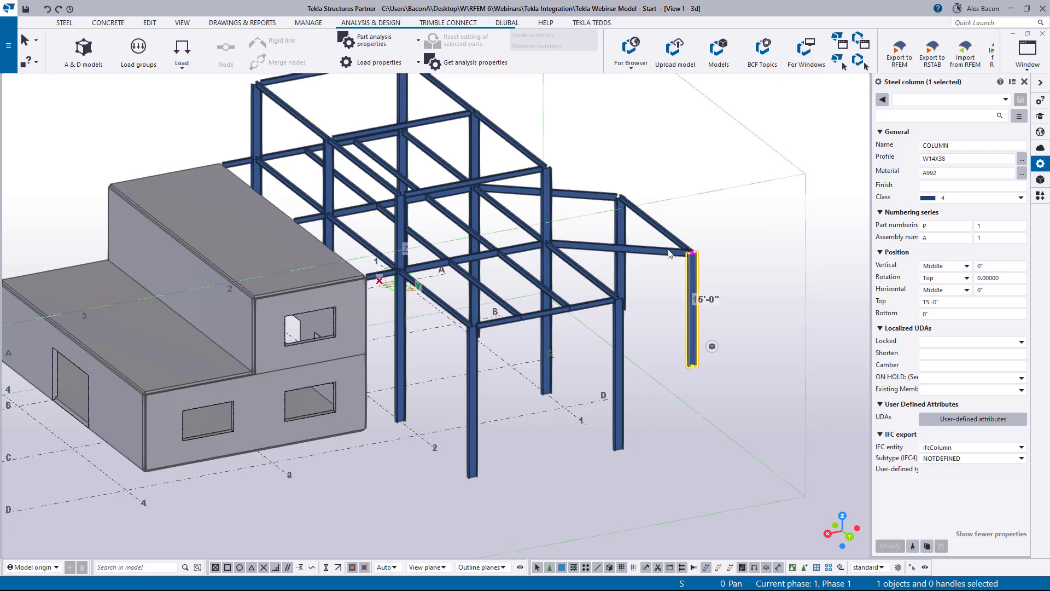
pyautogui.click(950, 158)
pyautogui.click(517, 255)
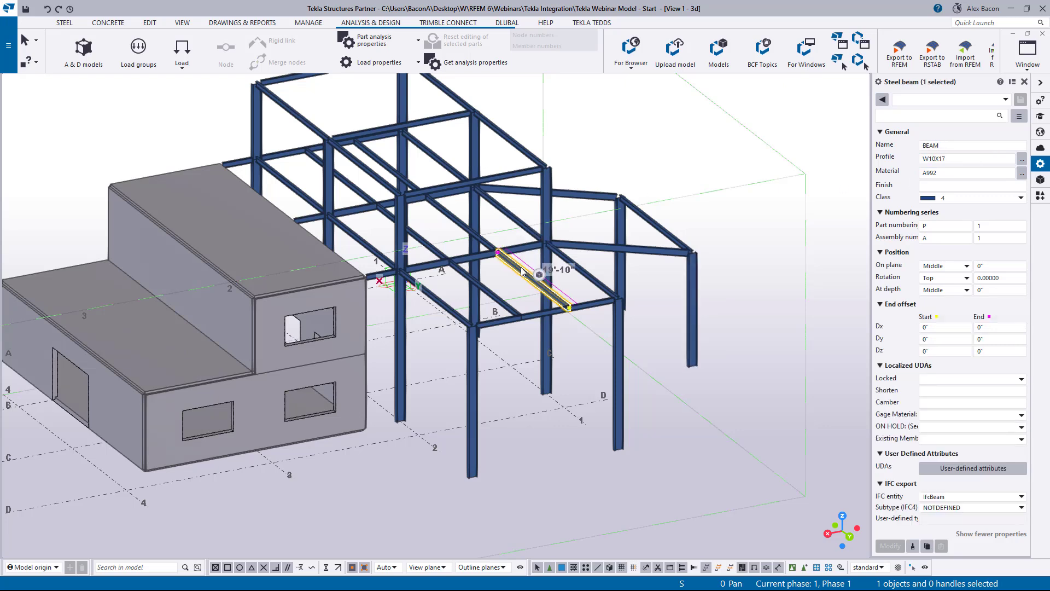
pyautogui.click(545, 263)
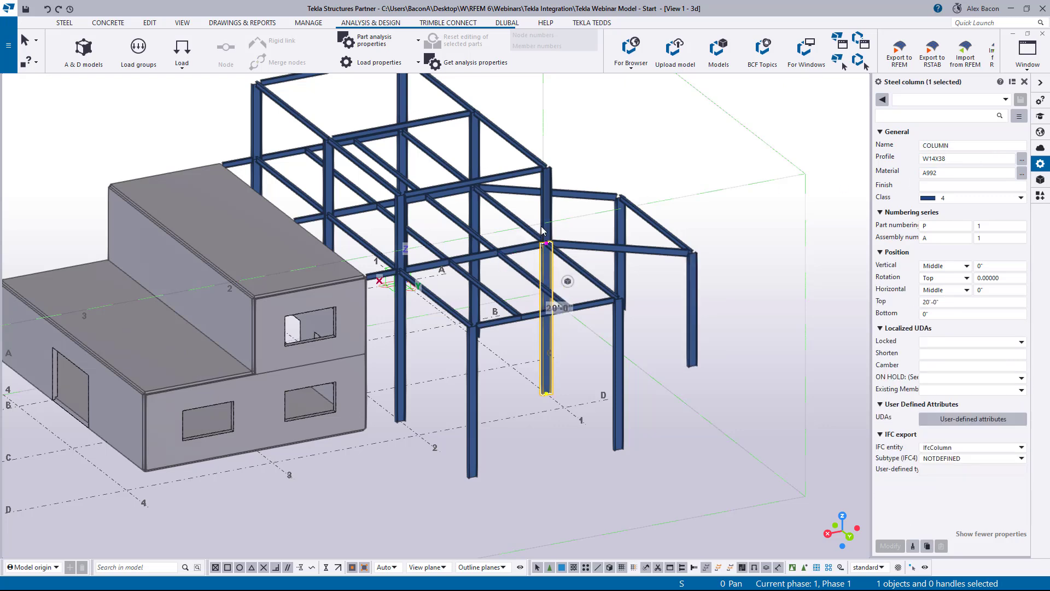
pyautogui.click(465, 185)
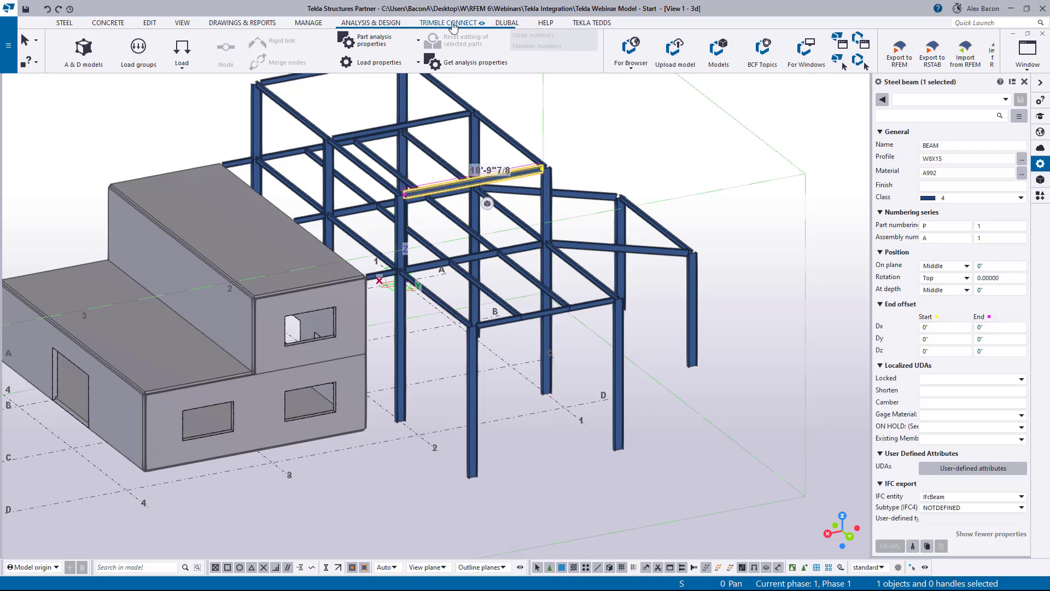
# - Open the Dlubal Conversion Tables and review the section and material mappings for export
pyautogui.click(494, 23)
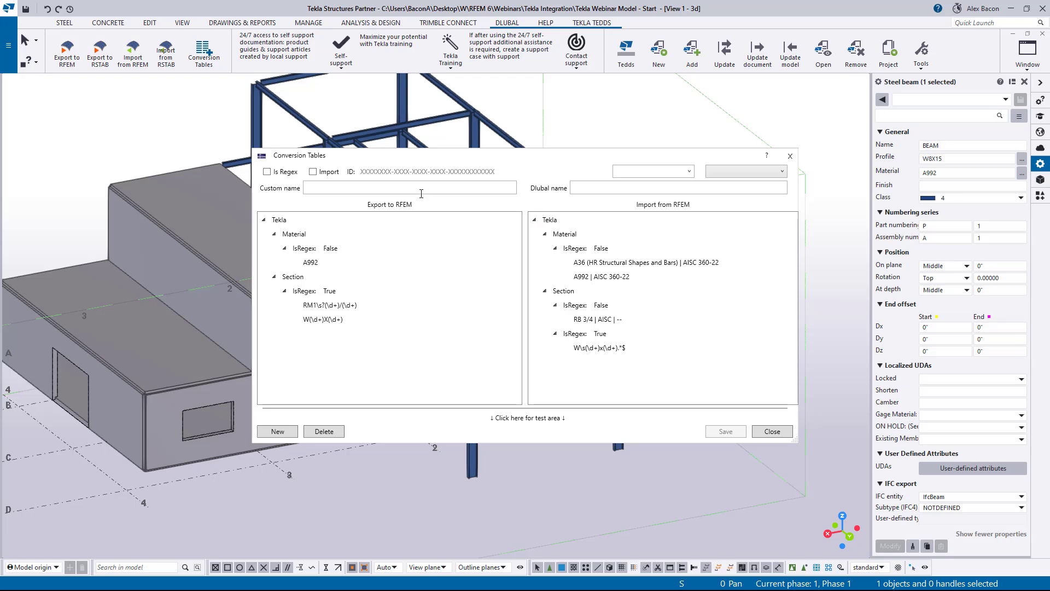
pyautogui.click(332, 320)
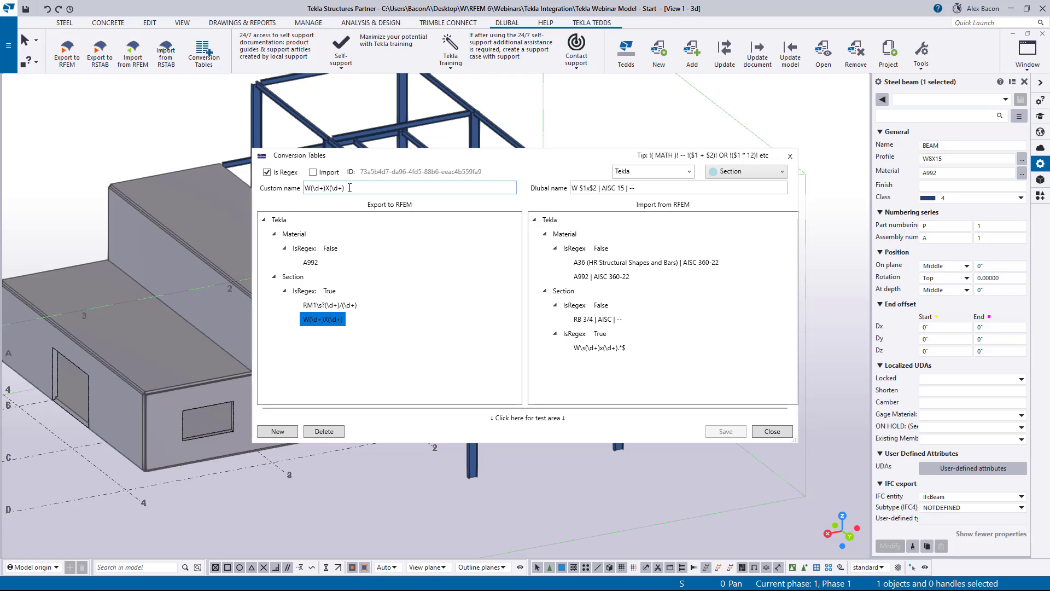
pyautogui.click(310, 263)
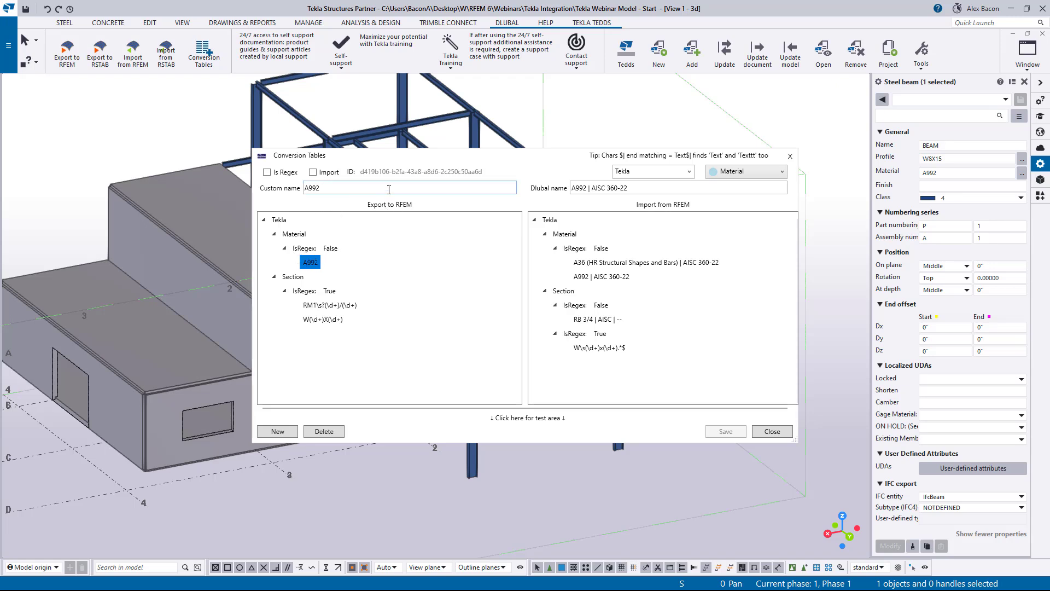
pyautogui.click(789, 156)
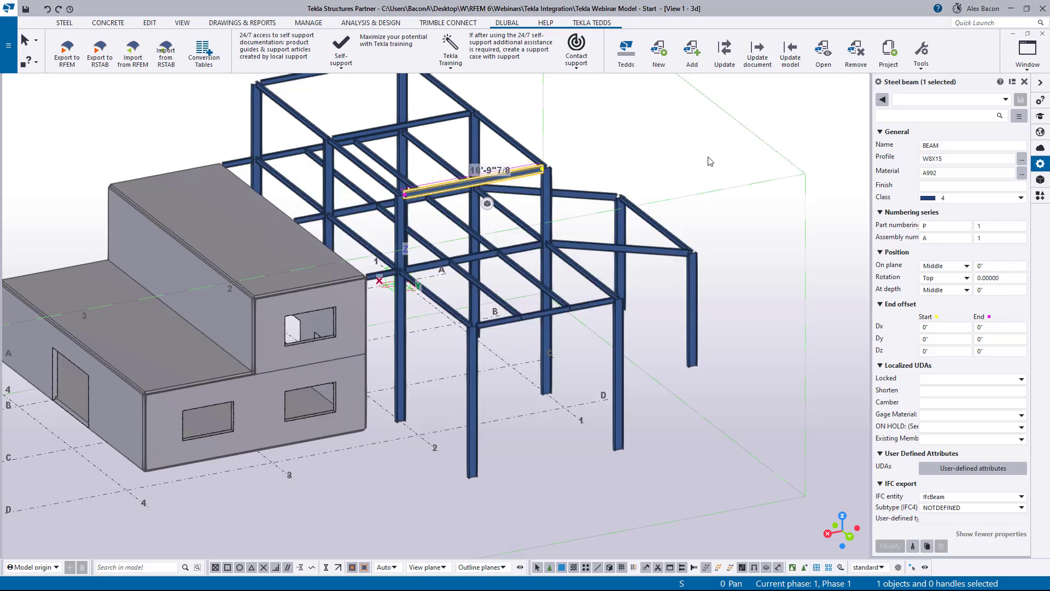
pyautogui.click(678, 162)
pyautogui.scroll(-2, 678, 162)
pyautogui.moveTo(680, 169); pyautogui.dragTo(682, 199, button='middle')
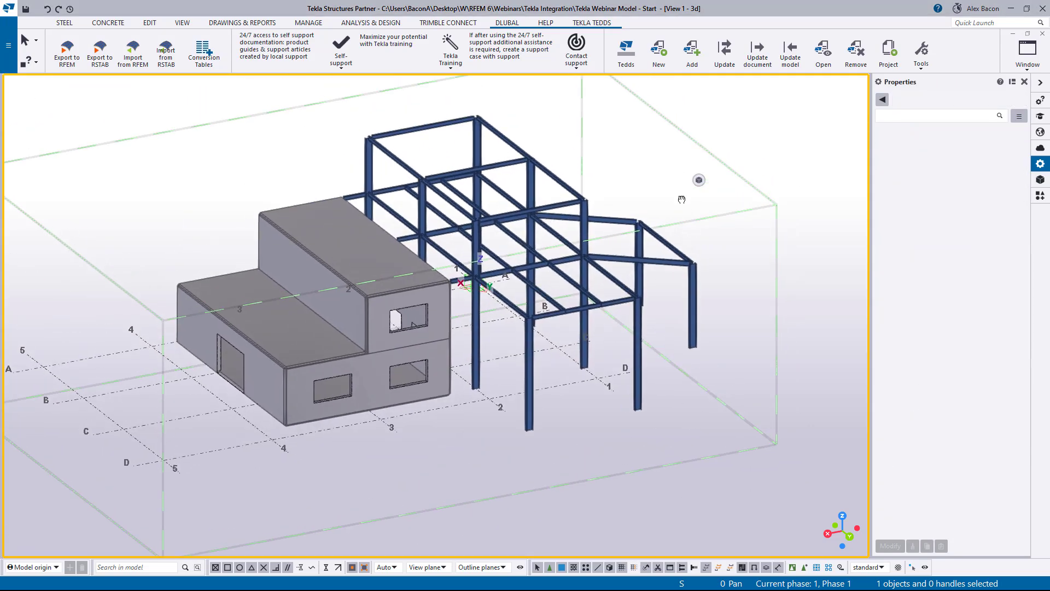
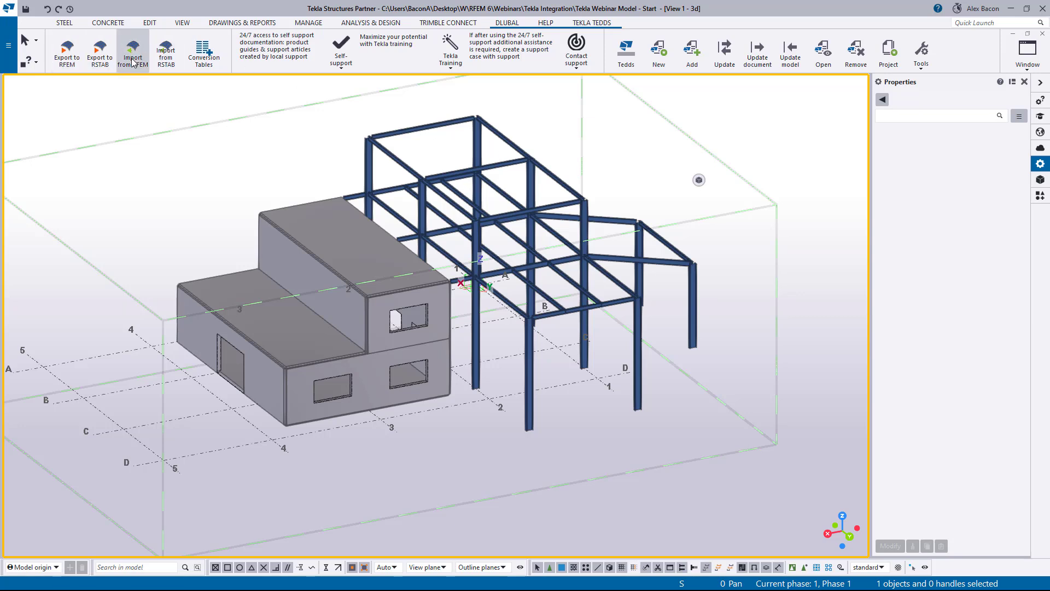
# - Arrange the Tekla and RFEM windows side by side on the screen
pyautogui.click(66, 55)
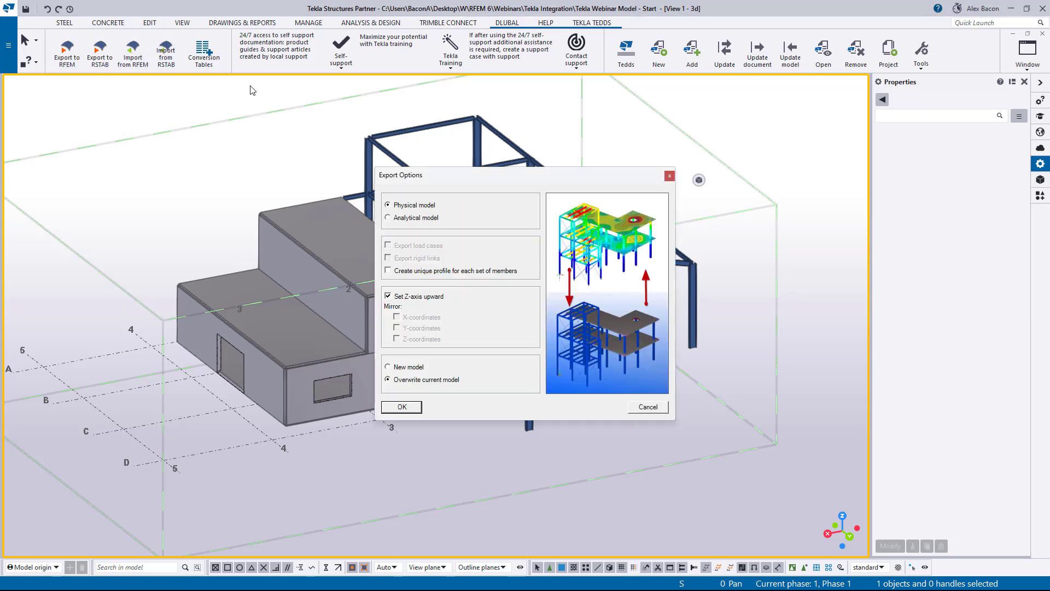
pyautogui.click(670, 179)
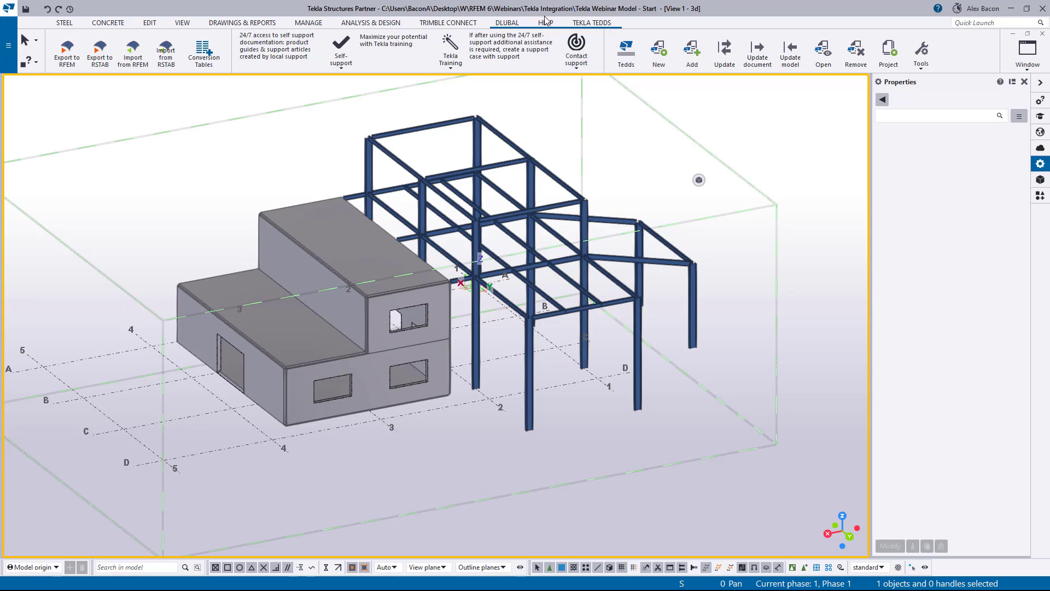
pyautogui.moveTo(531, 11); pyautogui.dragTo(1049, 190)
pyautogui.click(137, 145)
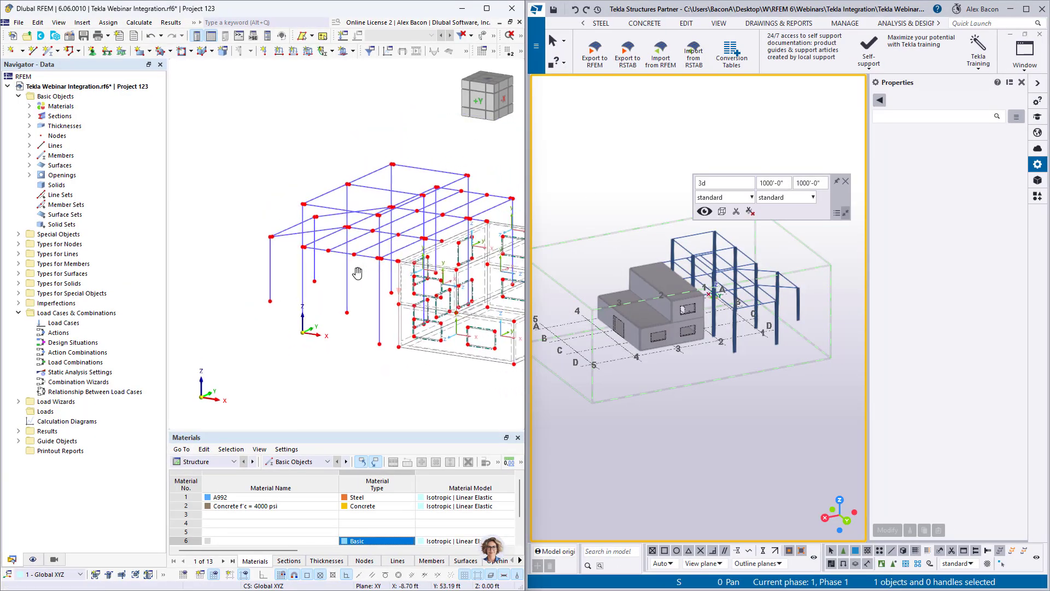
# - Export the Tekla analytical model to RFEM, overwriting the current model
pyautogui.moveTo(357, 273); pyautogui.dragTo(273, 272, button='middle')
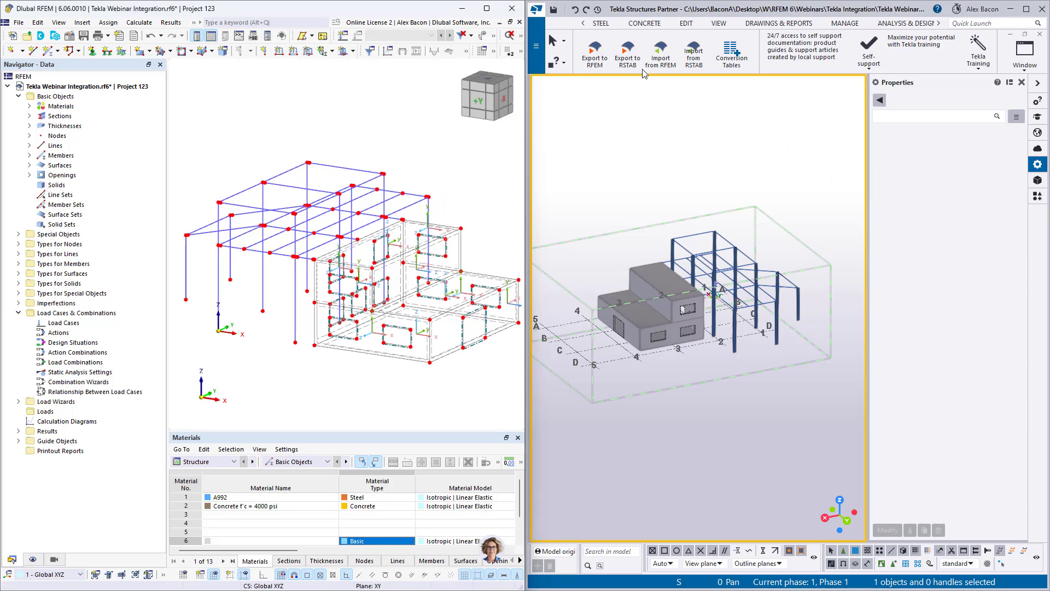
pyautogui.click(599, 60)
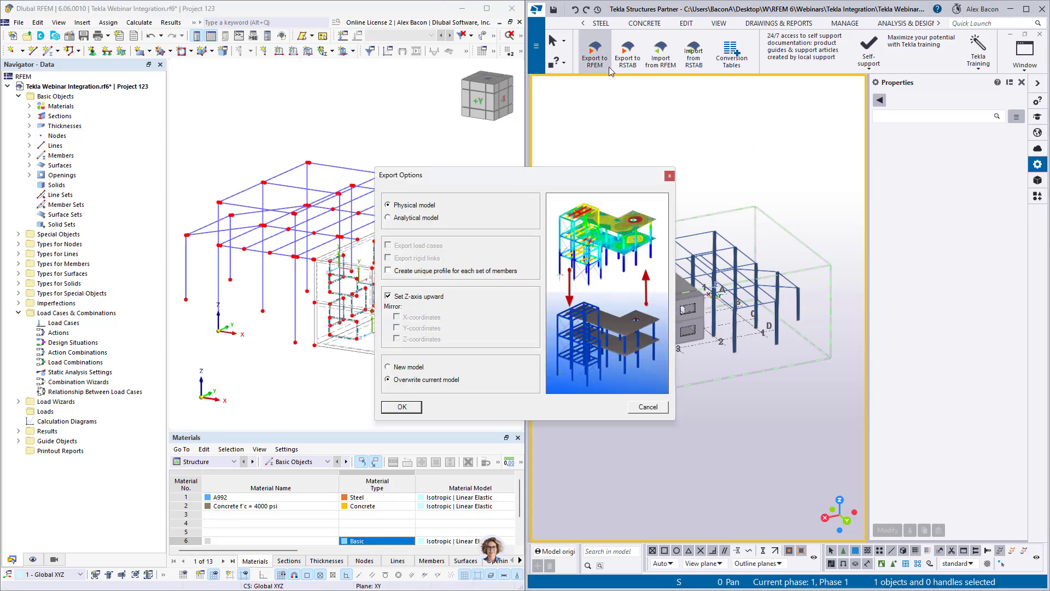
pyautogui.click(434, 217)
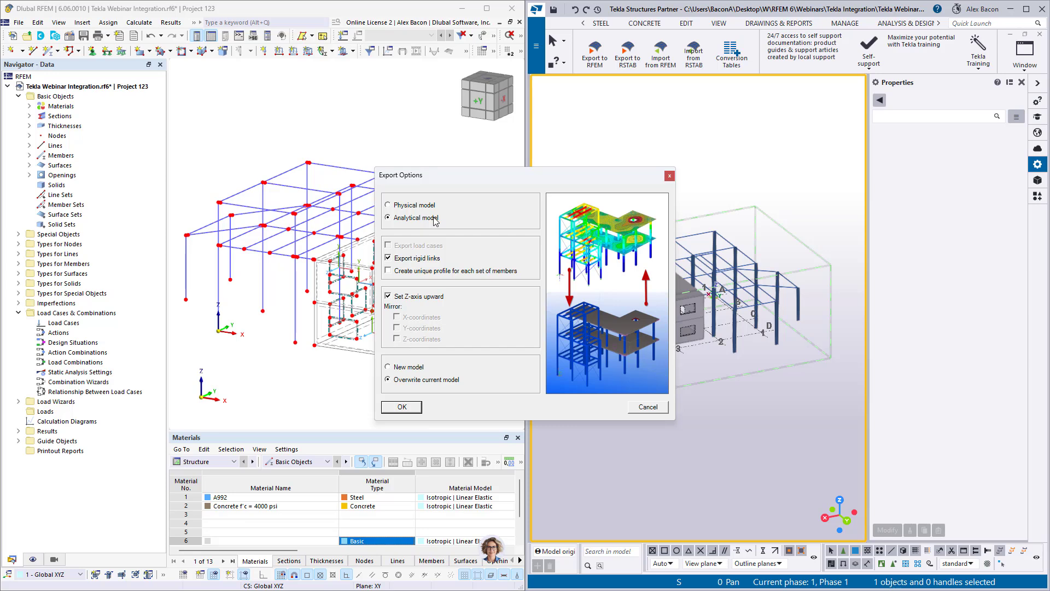
pyautogui.moveTo(460, 175); pyautogui.dragTo(712, 181)
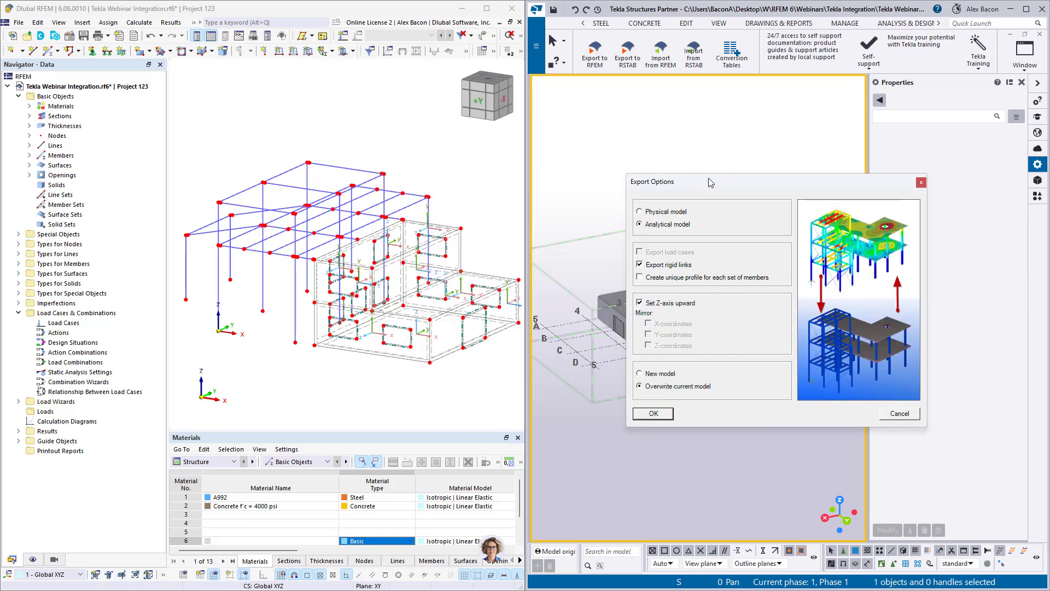
pyautogui.click(655, 414)
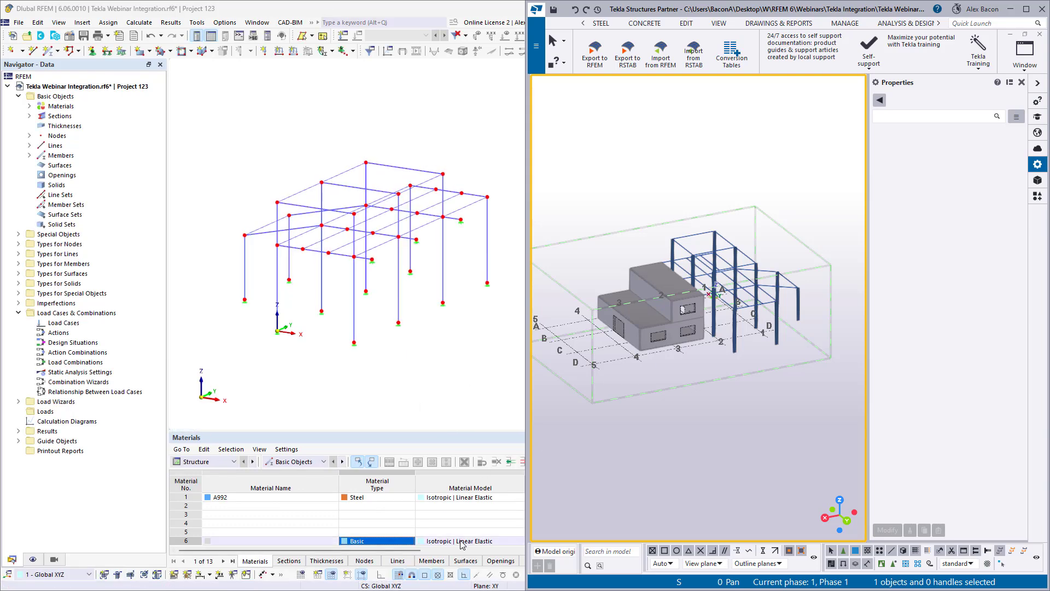
# - Maximize the RFEM window to full screen
pyautogui.scroll(3, 361, 258)
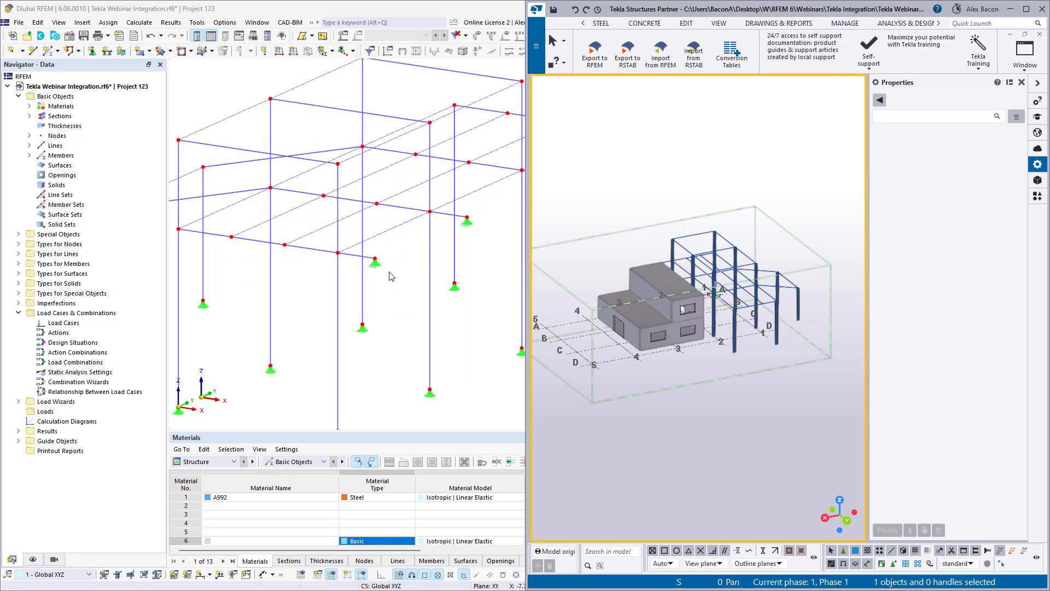
pyautogui.scroll(-3, 391, 277)
pyautogui.click(393, 275)
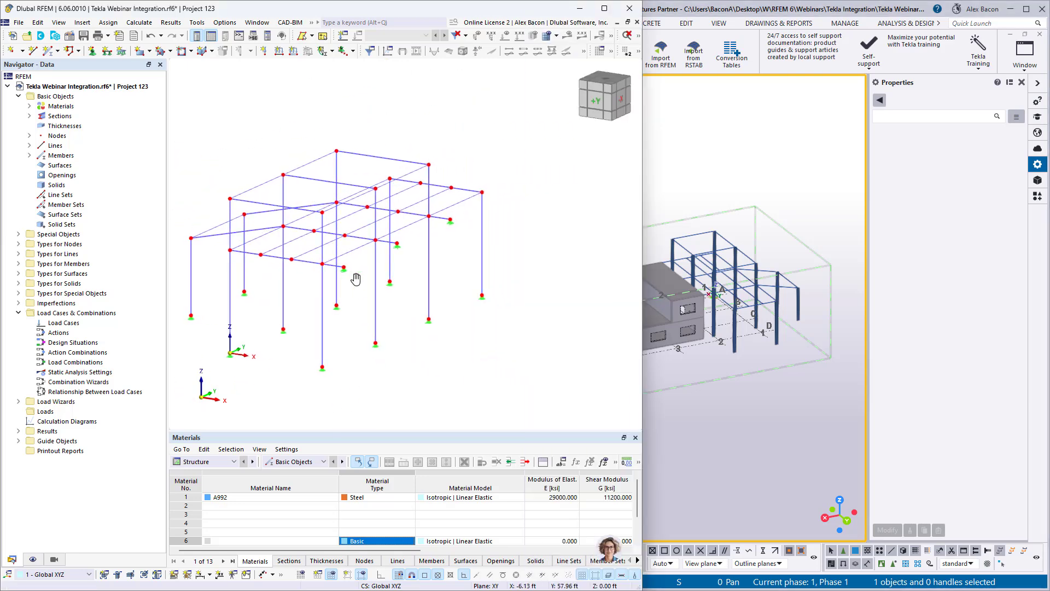
pyautogui.doubleClick(453, 16)
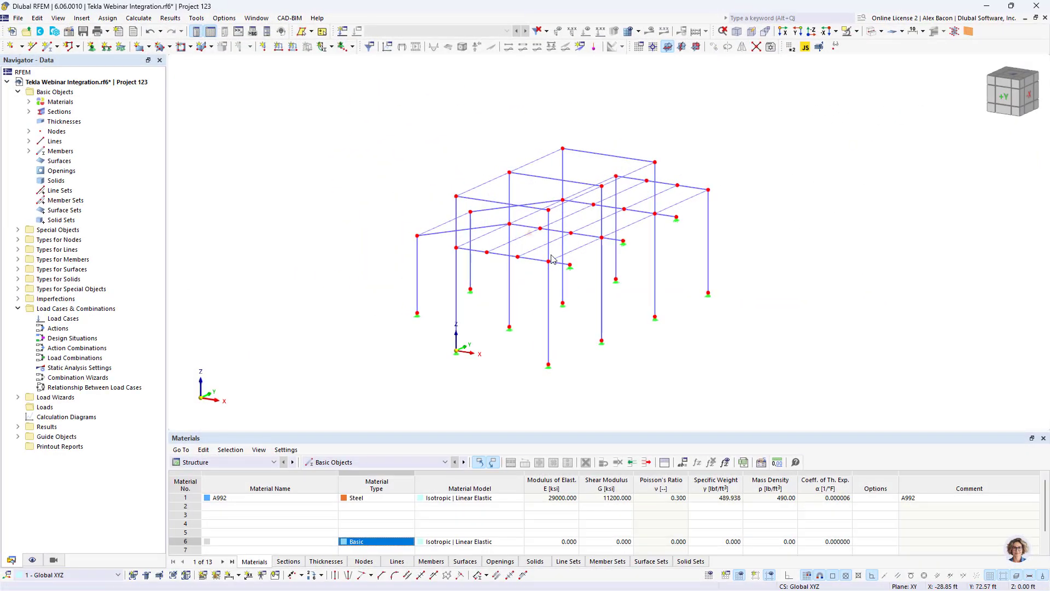
# - Switch the RFEM model display from wireframe to rendered mode
pyautogui.scroll(5, 590, 210)
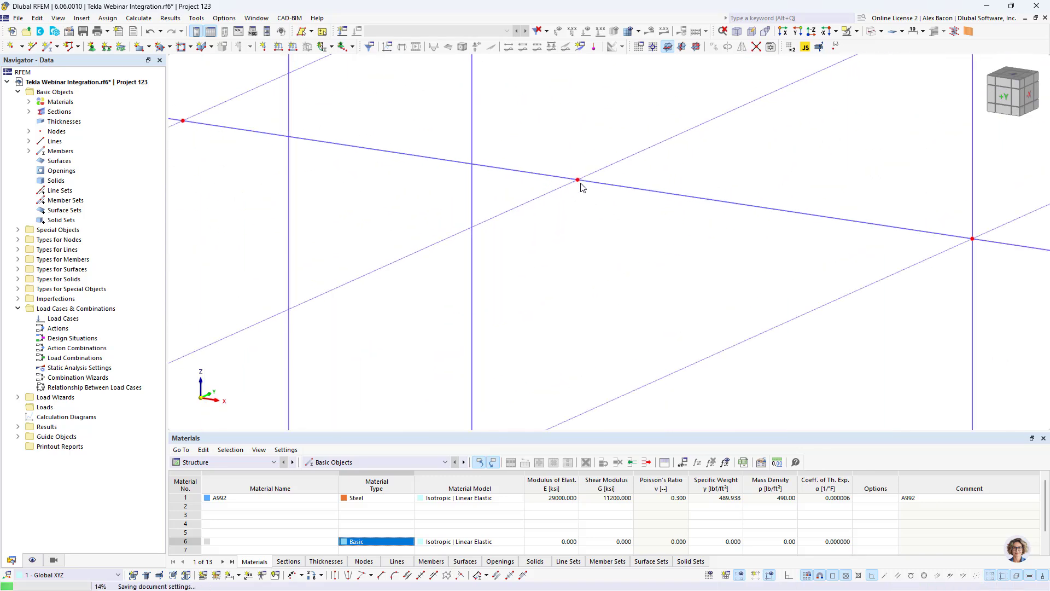
pyautogui.scroll(-3, 640, 214)
pyautogui.scroll(1, 695, 258)
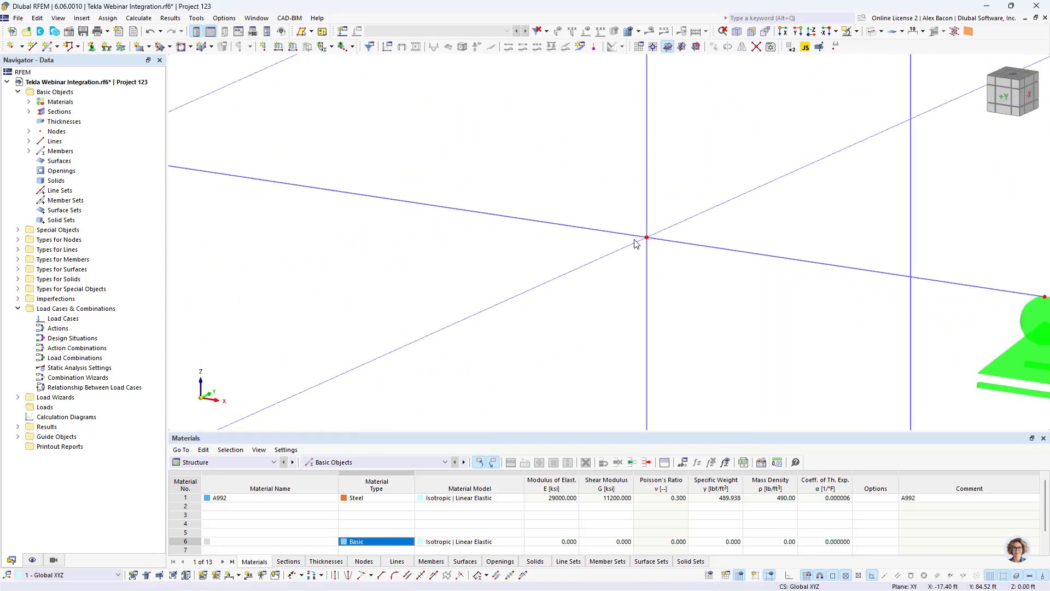
pyautogui.scroll(-4, 637, 242)
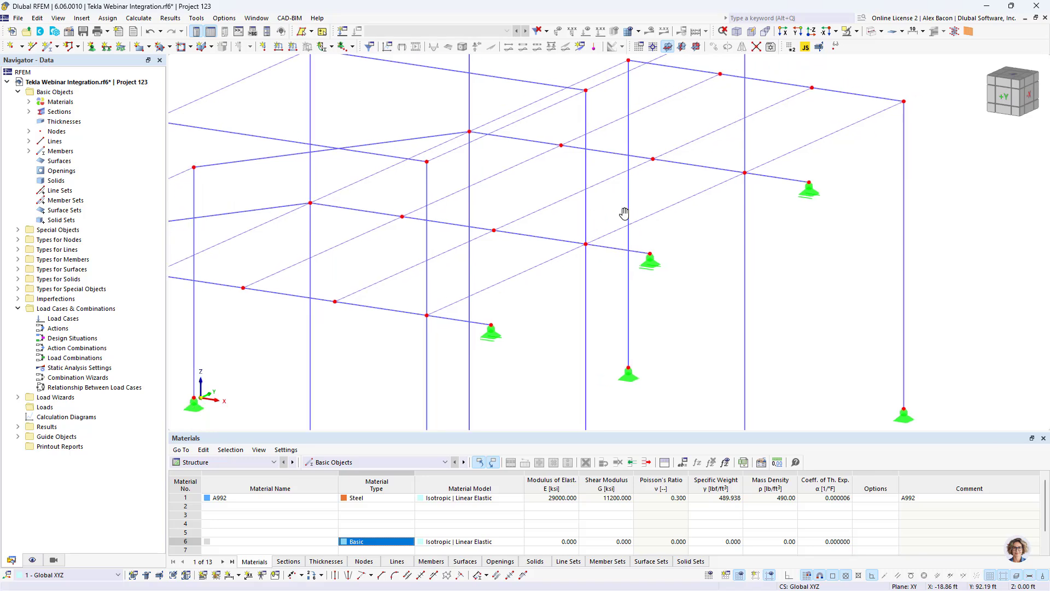
pyautogui.keyDown('ctrl'); pyautogui.moveTo(614, 215); pyautogui.dragTo(336, 241, button='middle'); pyautogui.keyUp('ctrl')
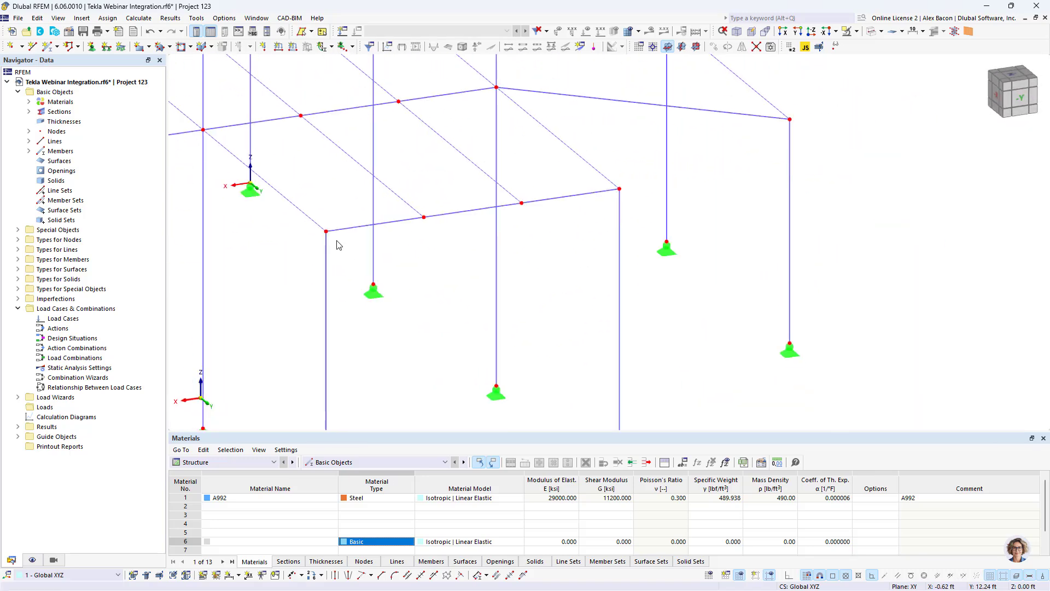
pyautogui.click(871, 31)
pyautogui.scroll(-4, 600, 180)
pyautogui.moveTo(596, 183); pyautogui.dragTo(862, 244, button='middle')
pyautogui.scroll(5, 386, 256)
pyautogui.scroll(-5, 386, 254)
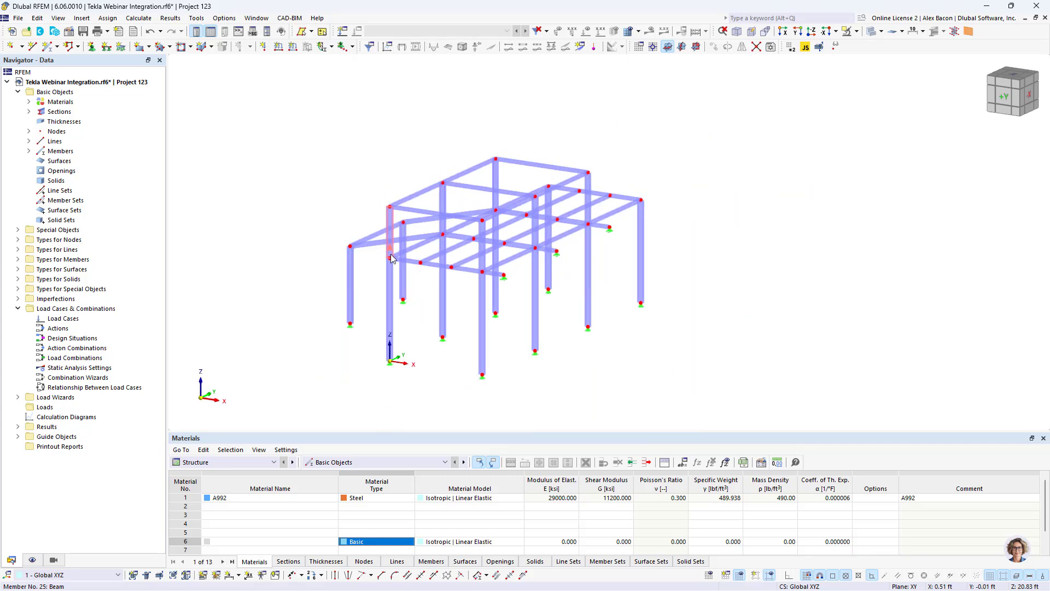
# - Color the rendered members by Section in the display navigator
pyautogui.click(32, 559)
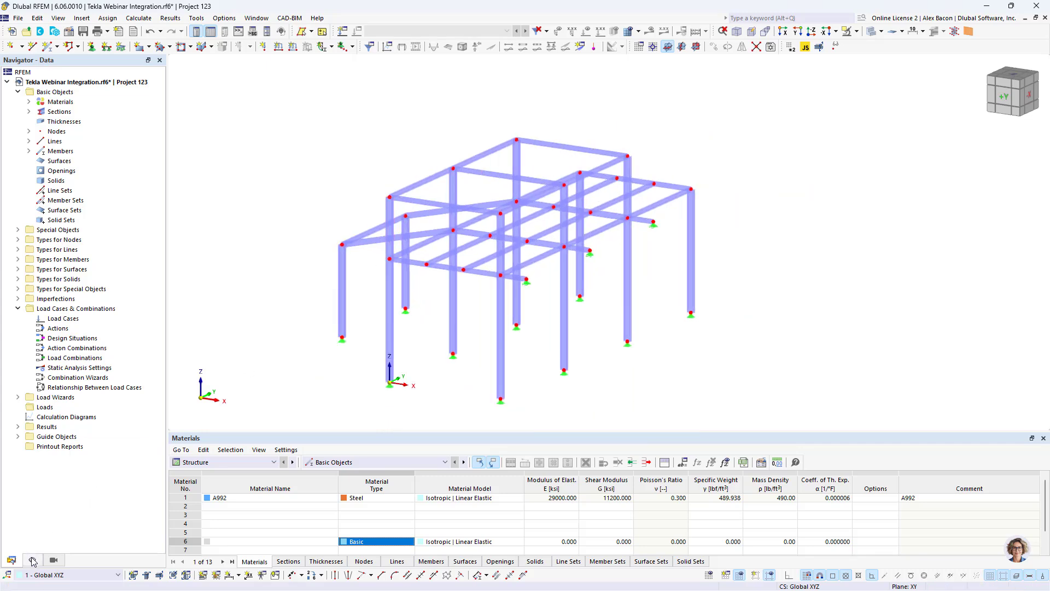
pyautogui.scroll(-20, 75, 492)
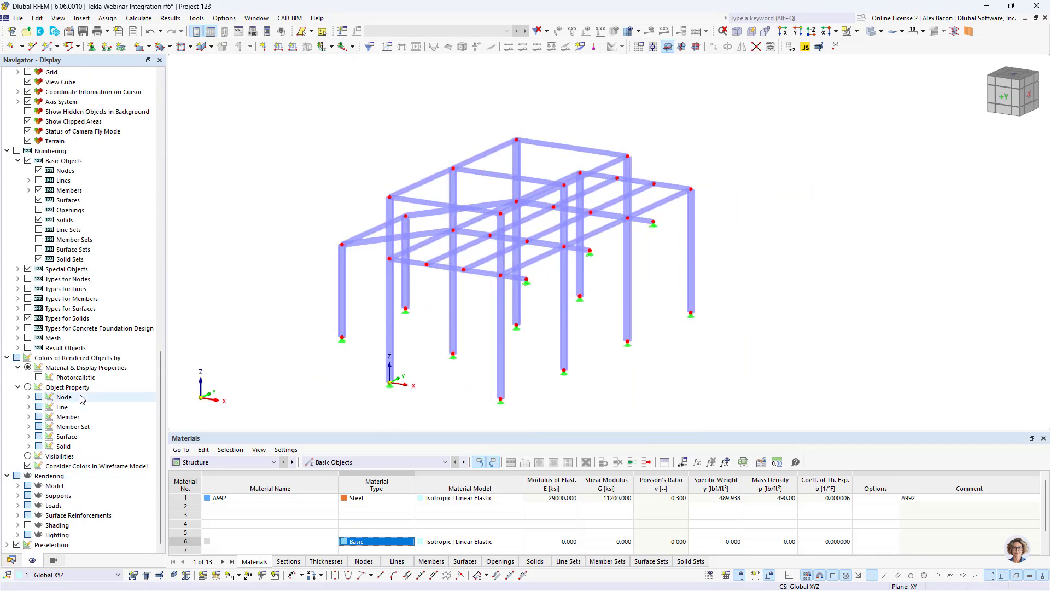
pyautogui.click(28, 417)
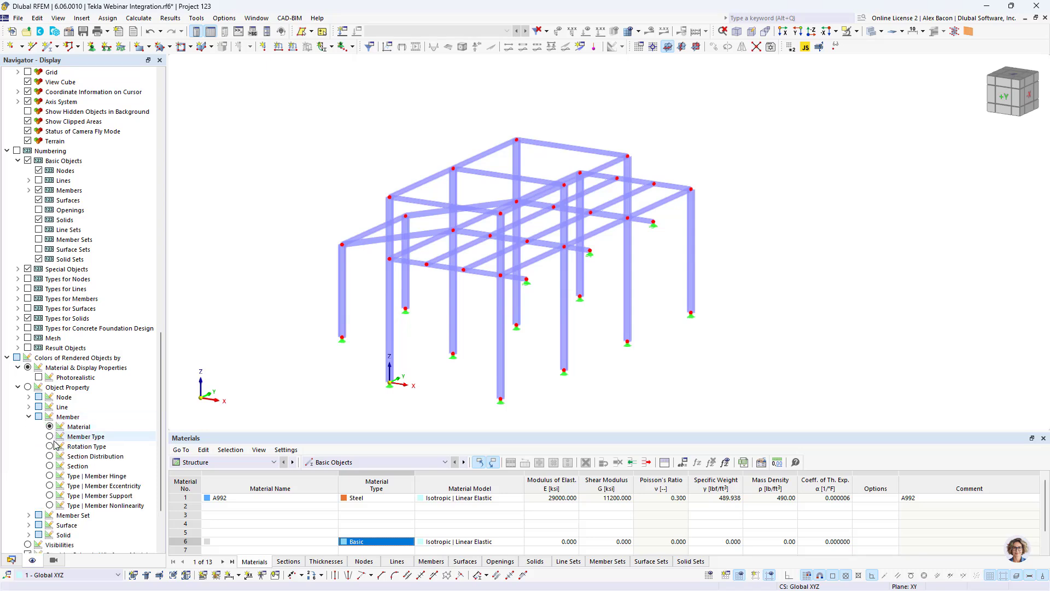
pyautogui.click(50, 465)
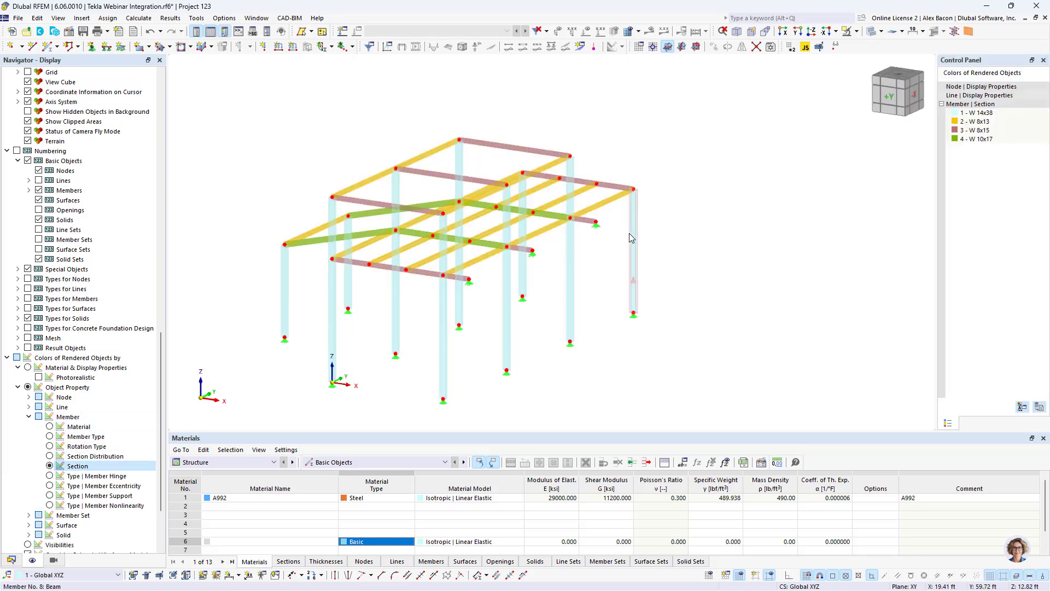
# - Color the rendered members by Material and by Member Type in turn
pyautogui.moveTo(576, 248); pyautogui.dragTo(645, 217, button='middle')
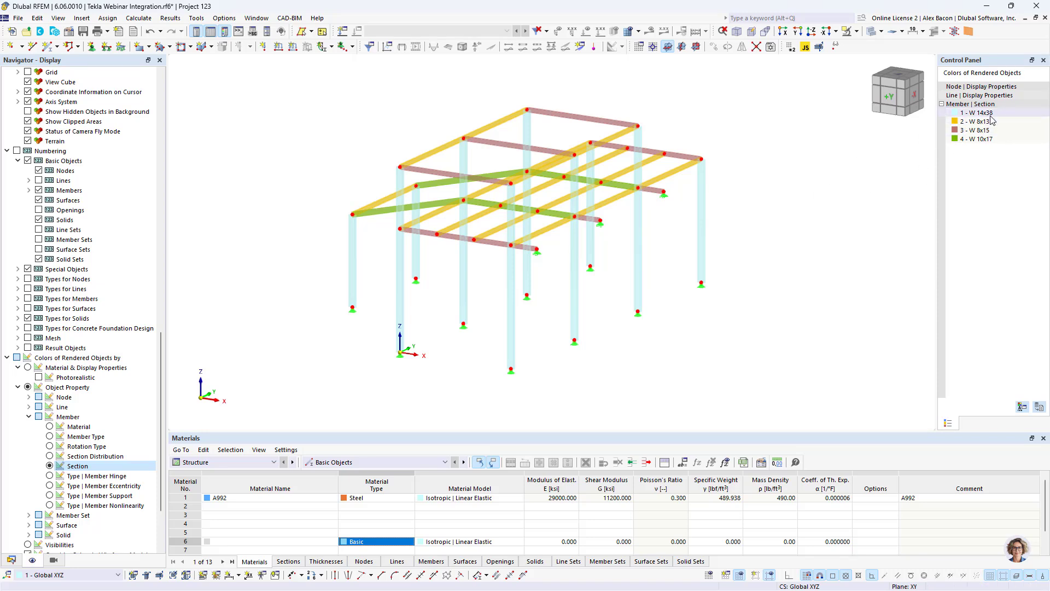
pyautogui.click(49, 426)
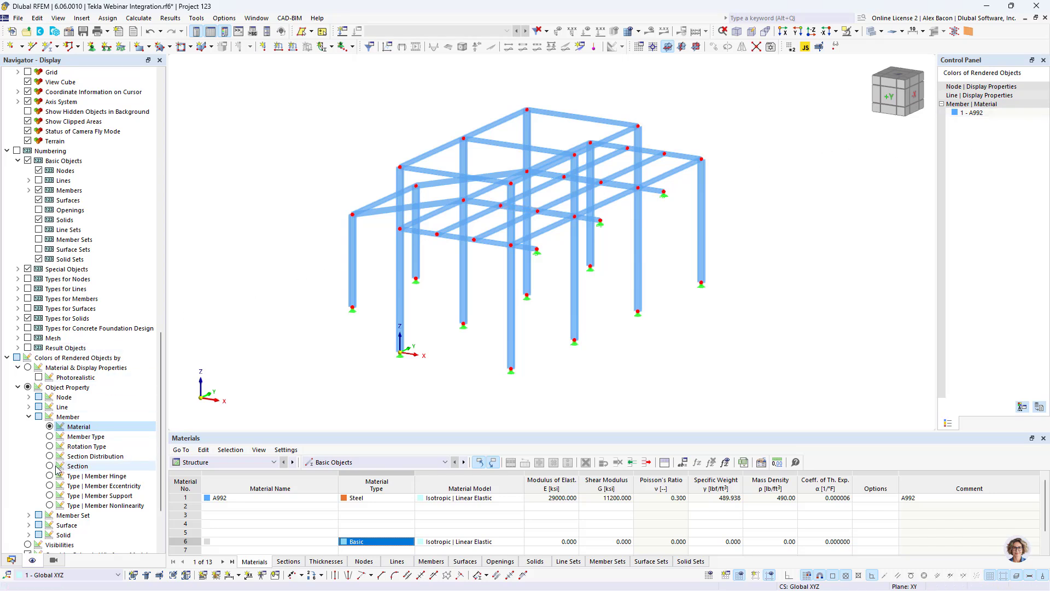
pyautogui.click(50, 436)
# - Open a truss member's properties to check its member type and close the dialog
pyautogui.keyDown('ctrl'); pyautogui.moveTo(629, 222); pyautogui.dragTo(469, 272, button='middle'); pyautogui.keyUp('ctrl')
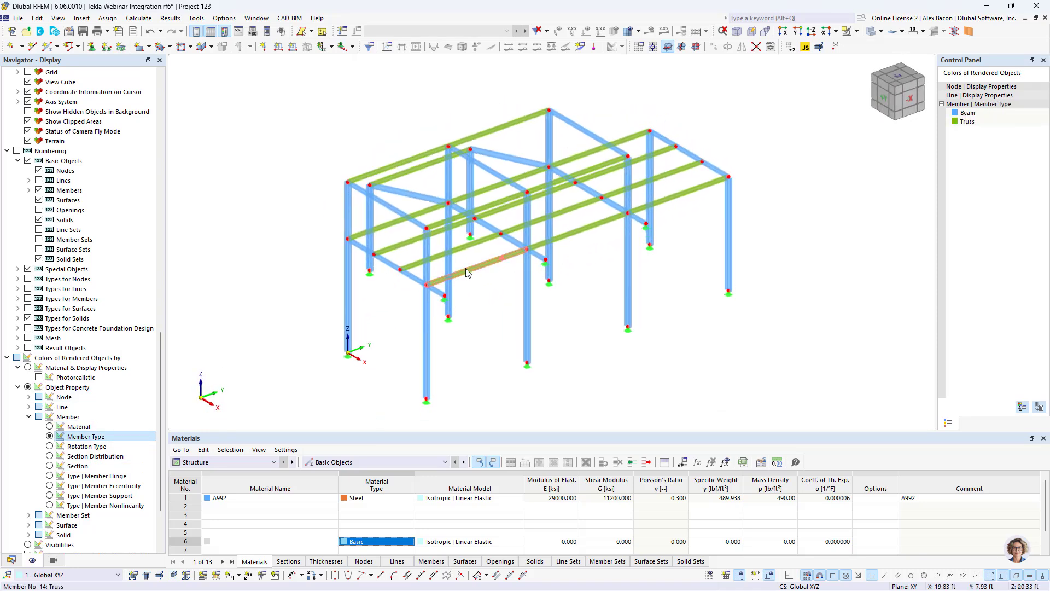
pyautogui.doubleClick(468, 273)
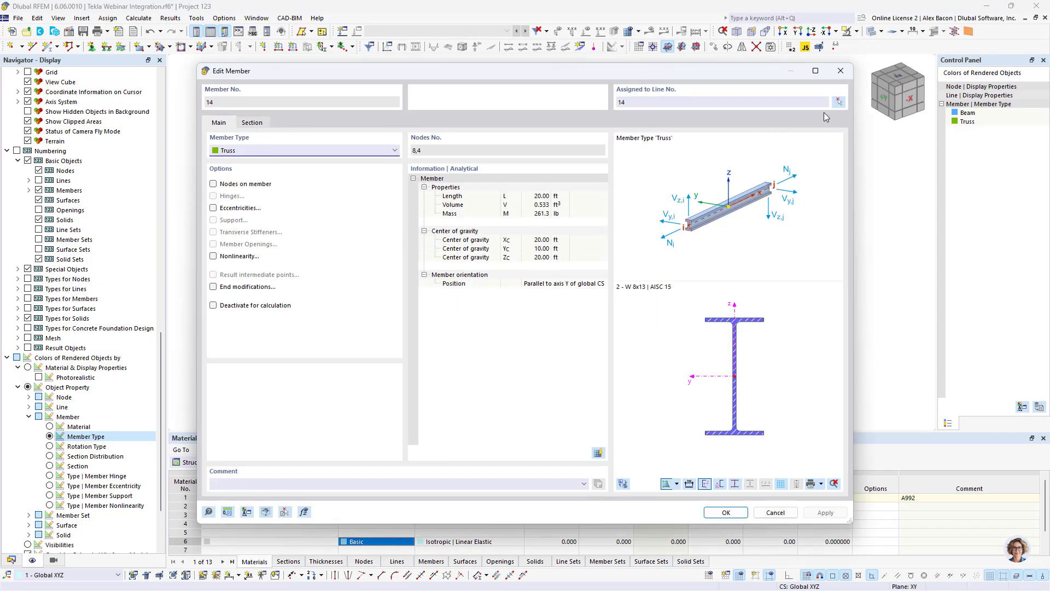
pyautogui.click(843, 72)
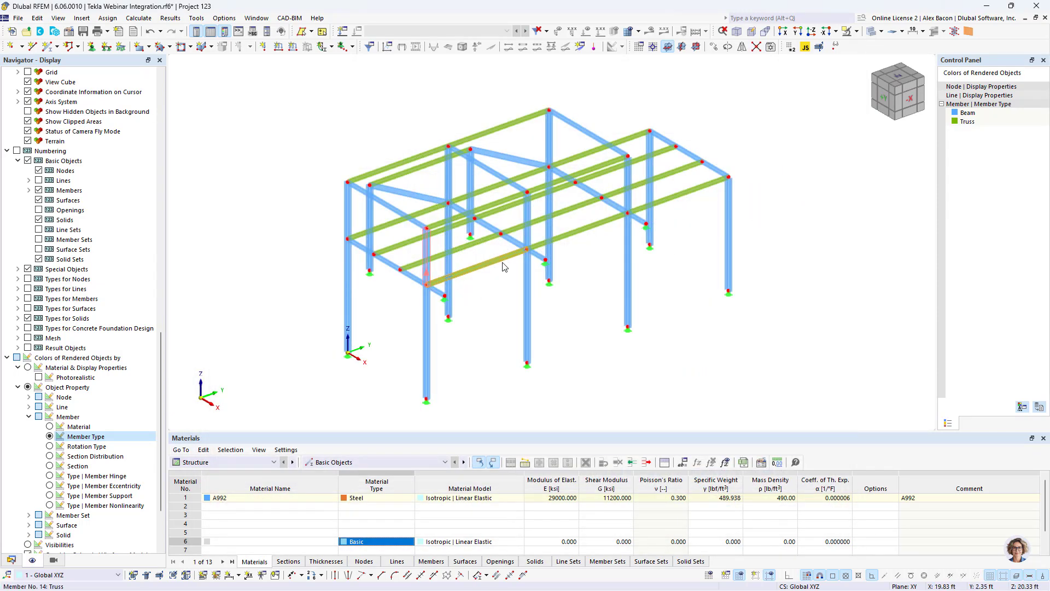
# - Inspect the nodal support assigned to node 35 and its support conditions, closing both dialogs
pyautogui.scroll(5, 507, 275)
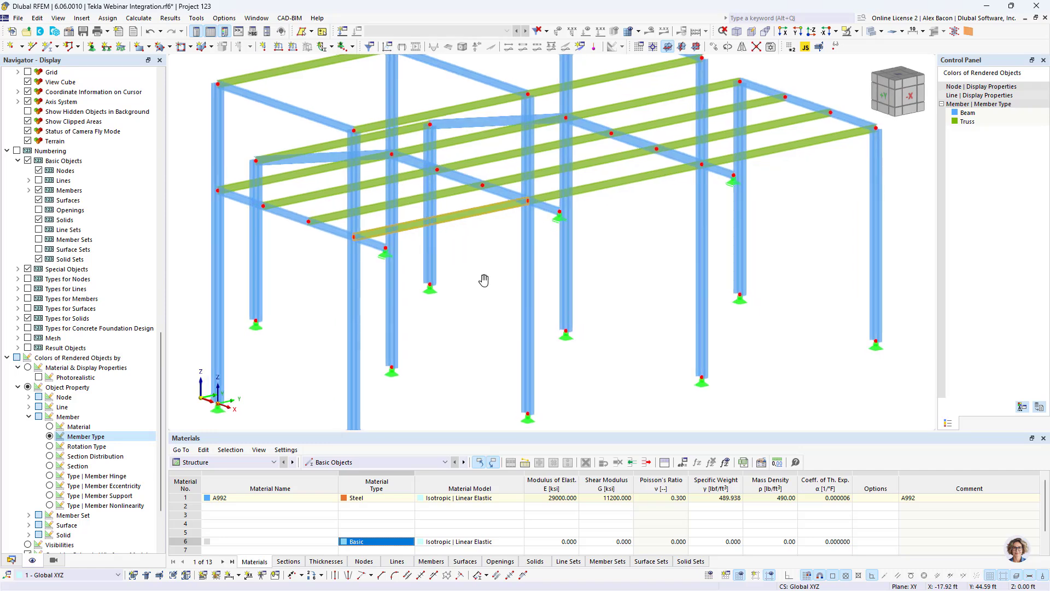
pyautogui.scroll(-4, 493, 203)
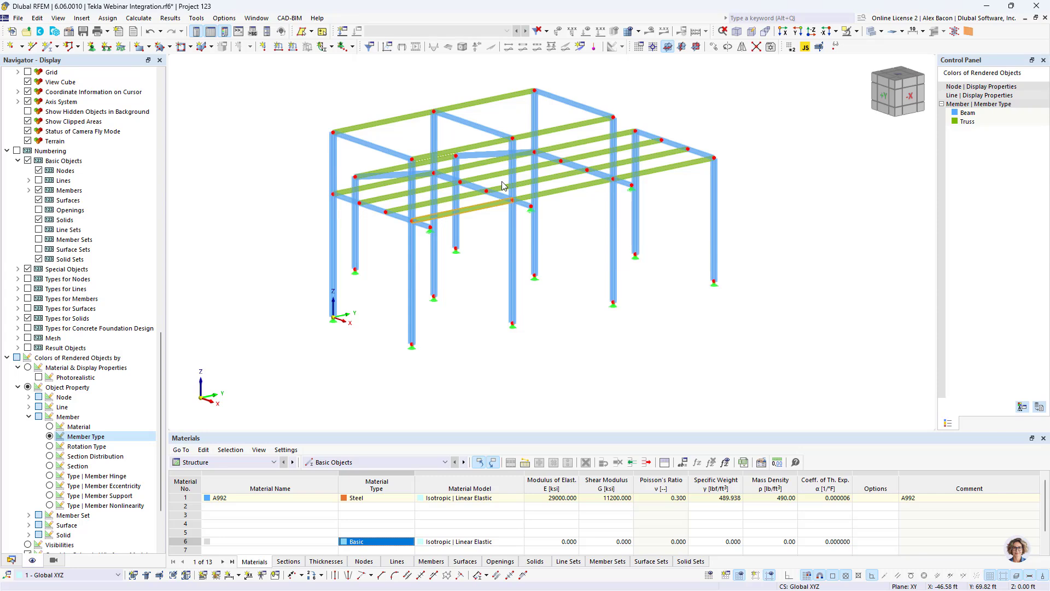
pyautogui.scroll(10, 434, 353)
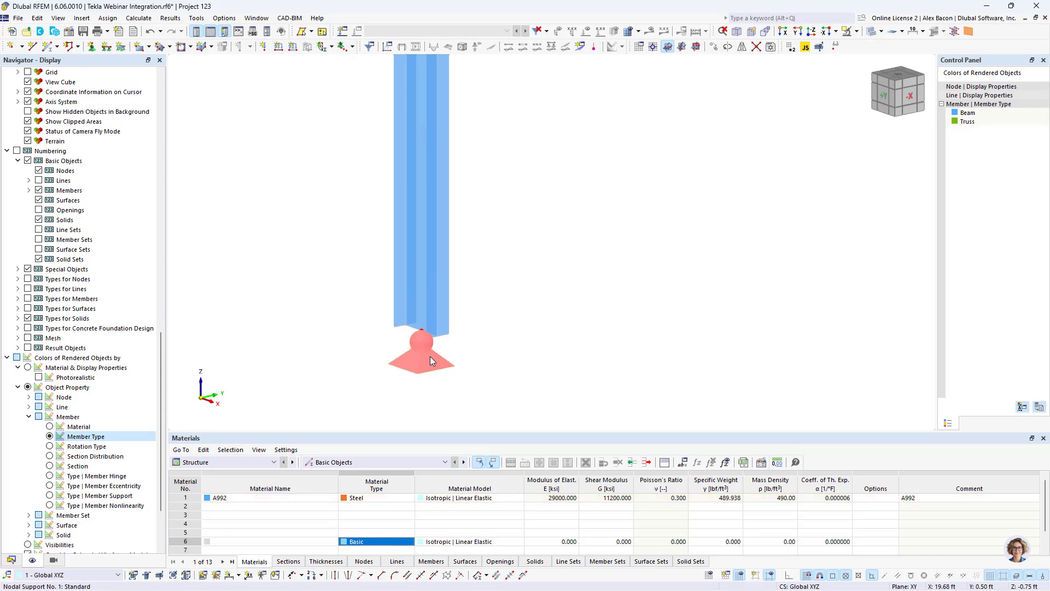
pyautogui.scroll(-8, 430, 356)
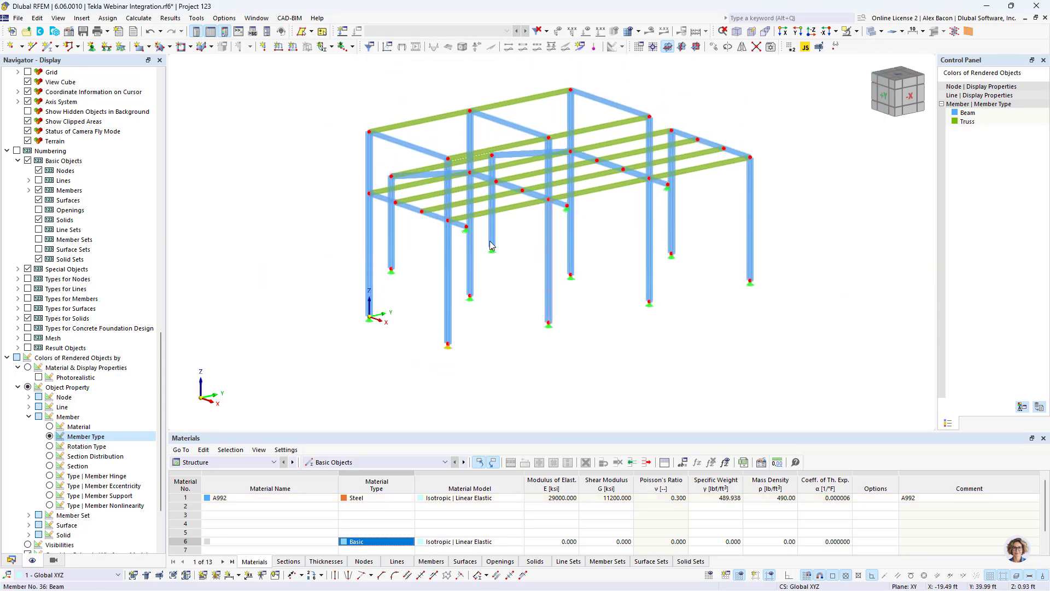
pyautogui.scroll(8, 435, 227)
pyautogui.doubleClick(428, 221)
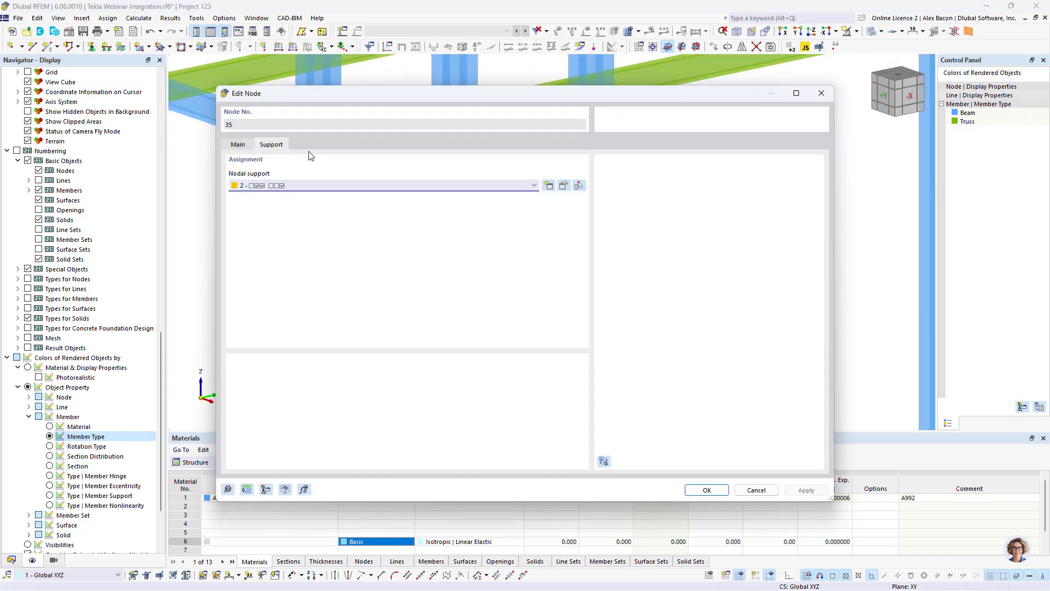
pyautogui.click(563, 186)
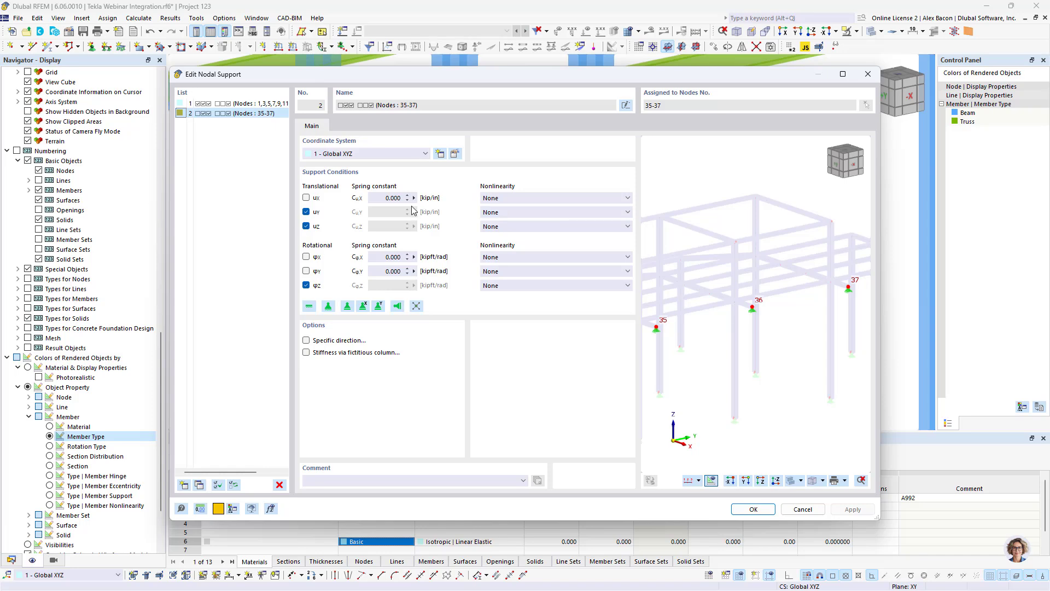
pyautogui.click(868, 74)
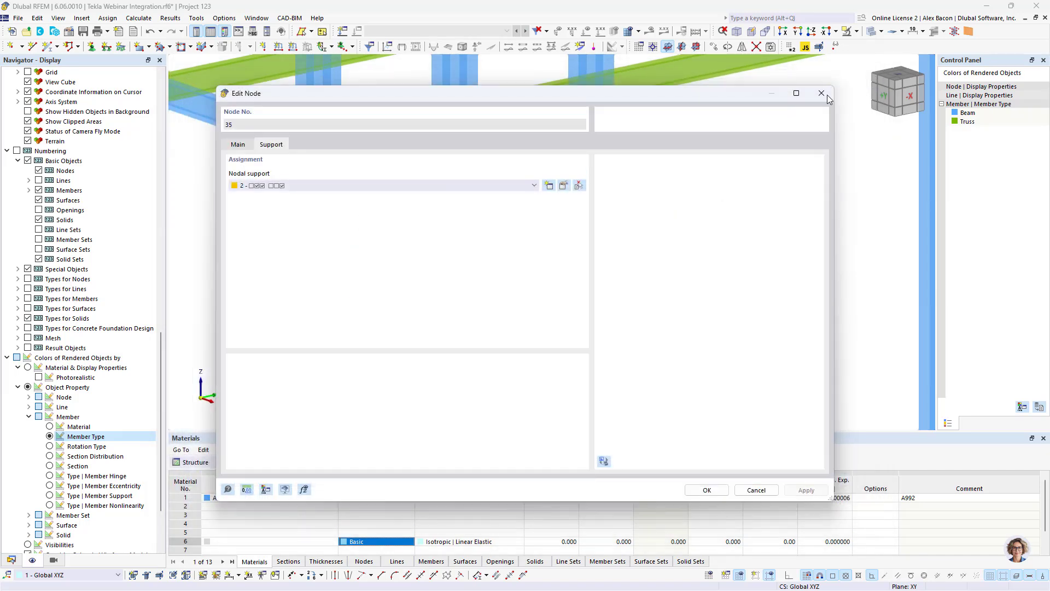
pyautogui.click(826, 94)
# - Start a new single member and set its member type to Tension
pyautogui.scroll(-5, 720, 172)
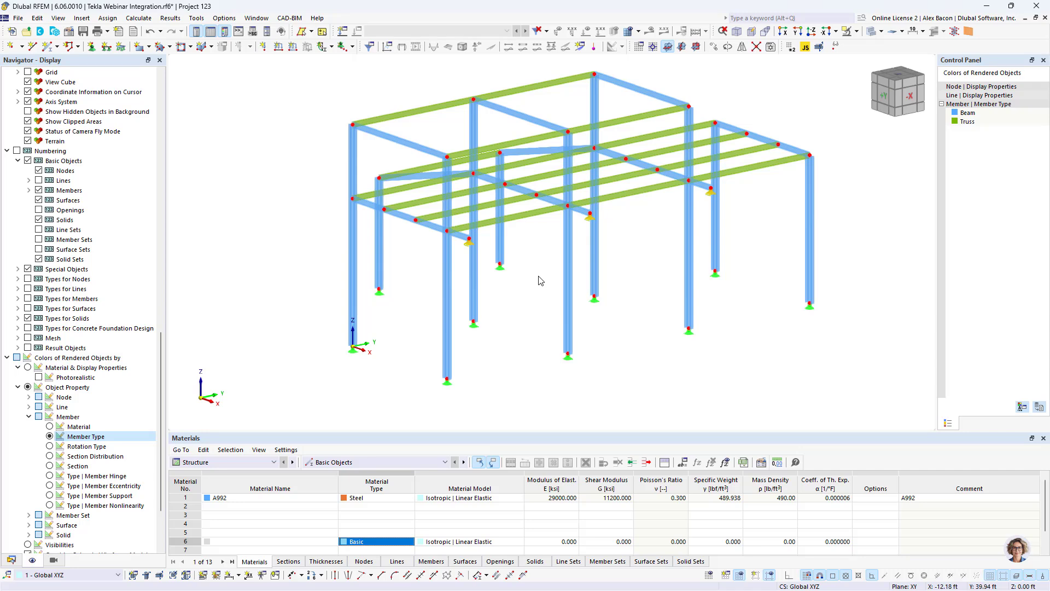
pyautogui.keyDown('ctrl'); pyautogui.moveTo(539, 277); pyautogui.dragTo(722, 288, button='middle'); pyautogui.keyUp('ctrl')
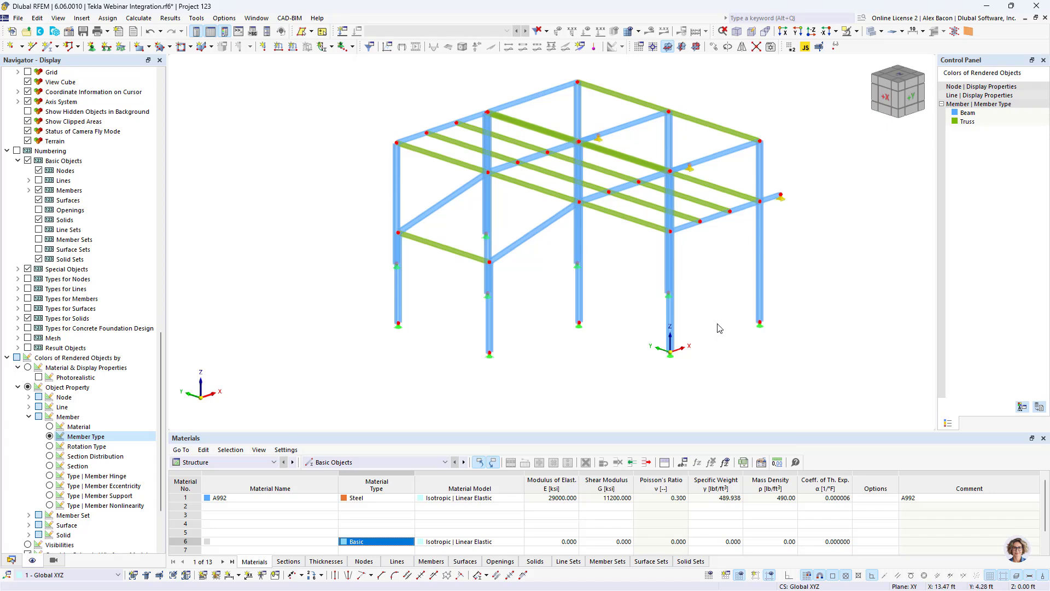
pyautogui.click(50, 47)
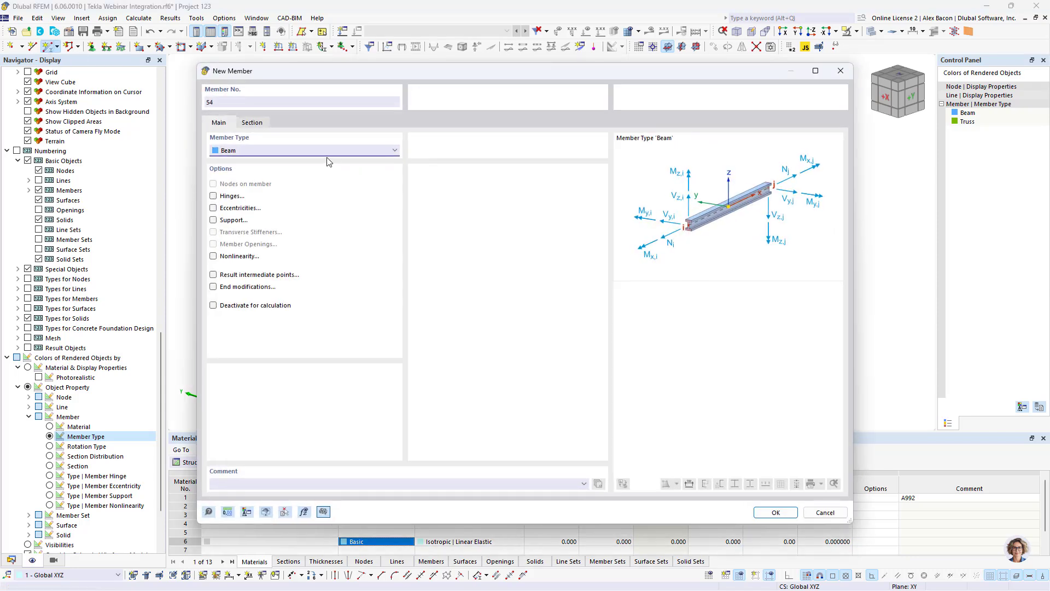
pyautogui.click(267, 147)
pyautogui.click(282, 203)
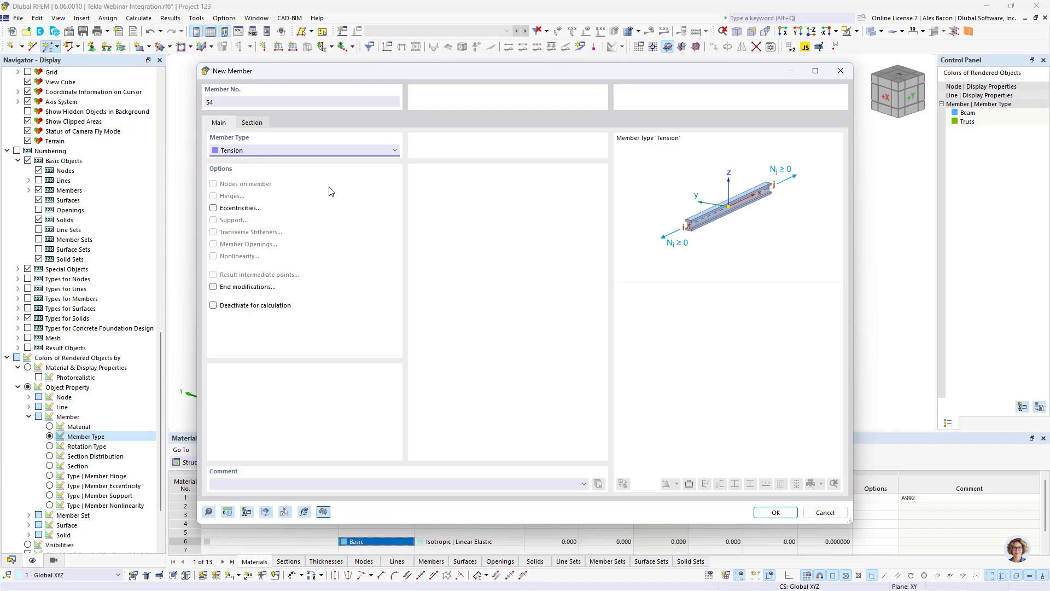
# - Import a round bar section RB 3/4 from the AISC standardized steel section library for the member
pyautogui.click(253, 123)
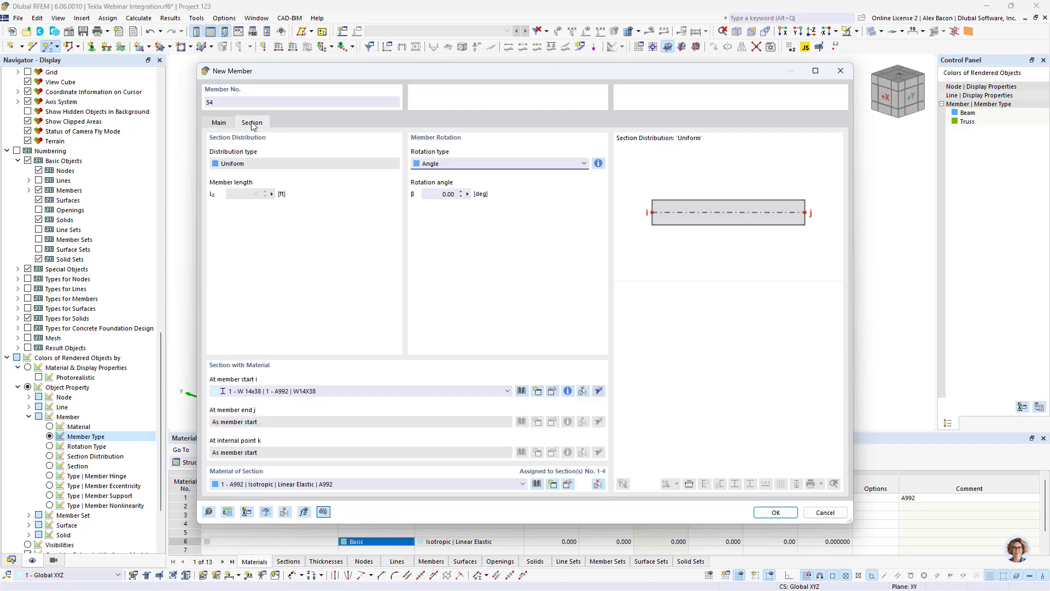
pyautogui.click(522, 390)
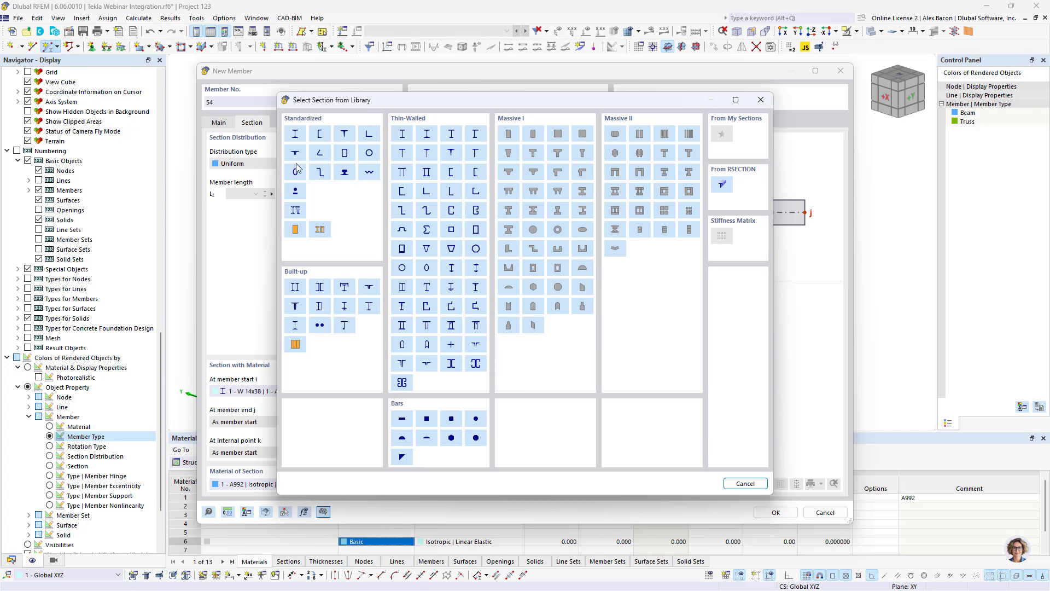
pyautogui.click(295, 192)
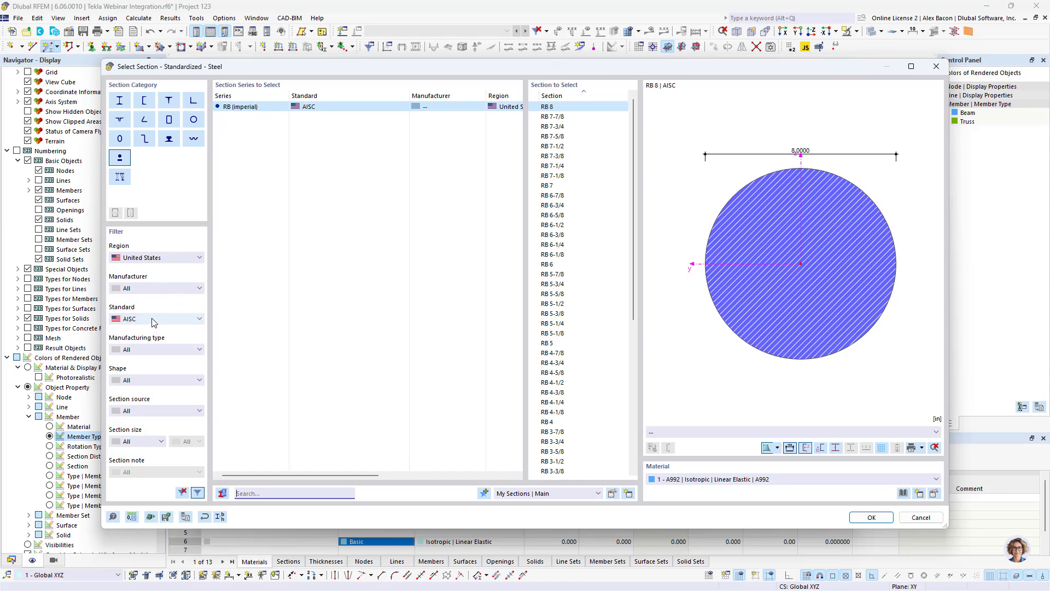
pyautogui.scroll(-6, 605, 354)
pyautogui.scroll(-3, 606, 354)
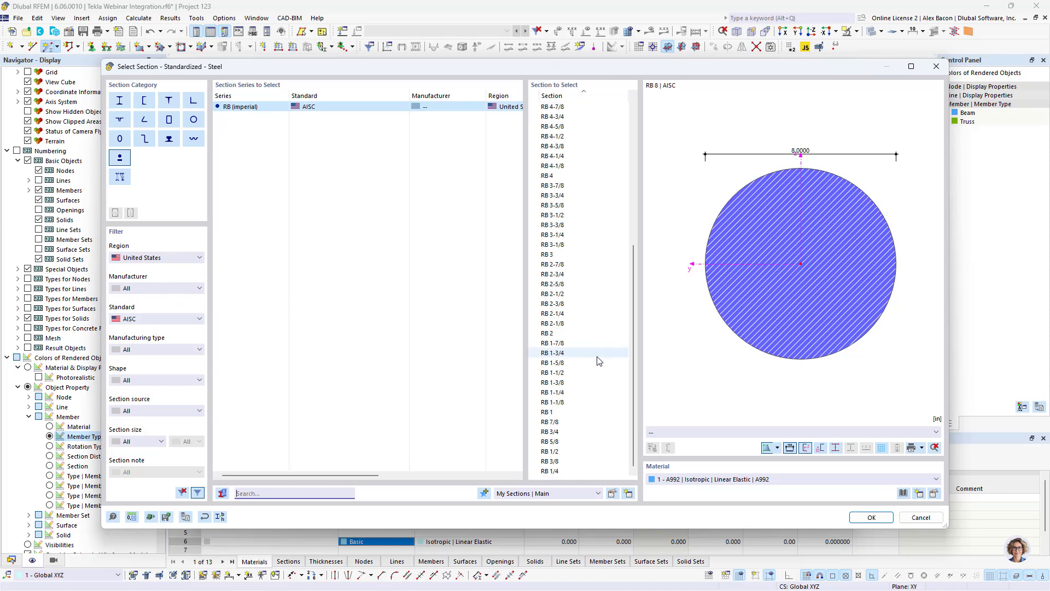
pyautogui.click(565, 432)
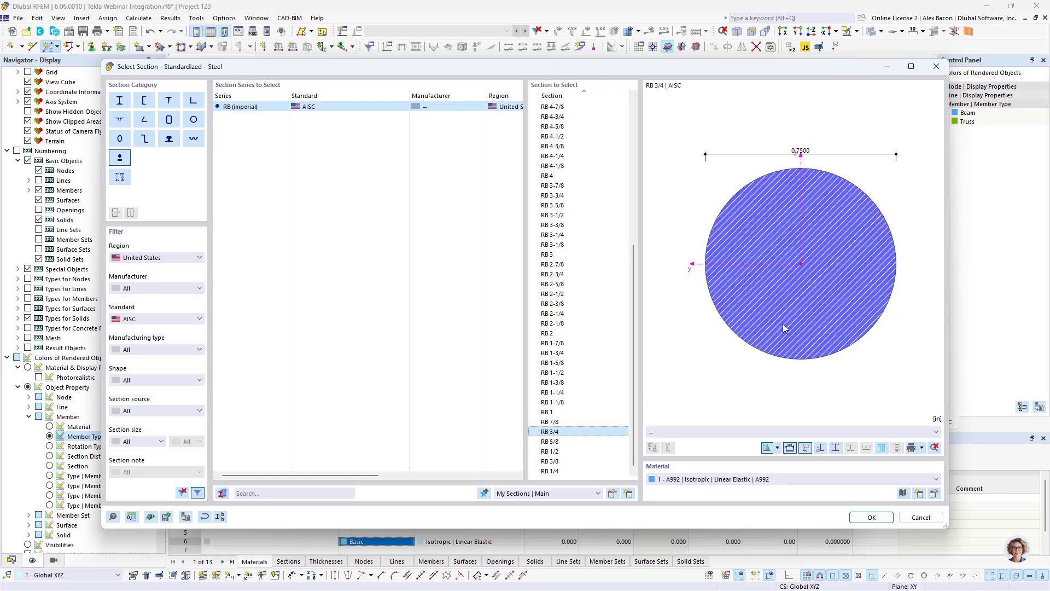
# - Assign material A36 (HR Structural Shapes and Bars) to the section and confirm the new member settings
pyautogui.click(904, 493)
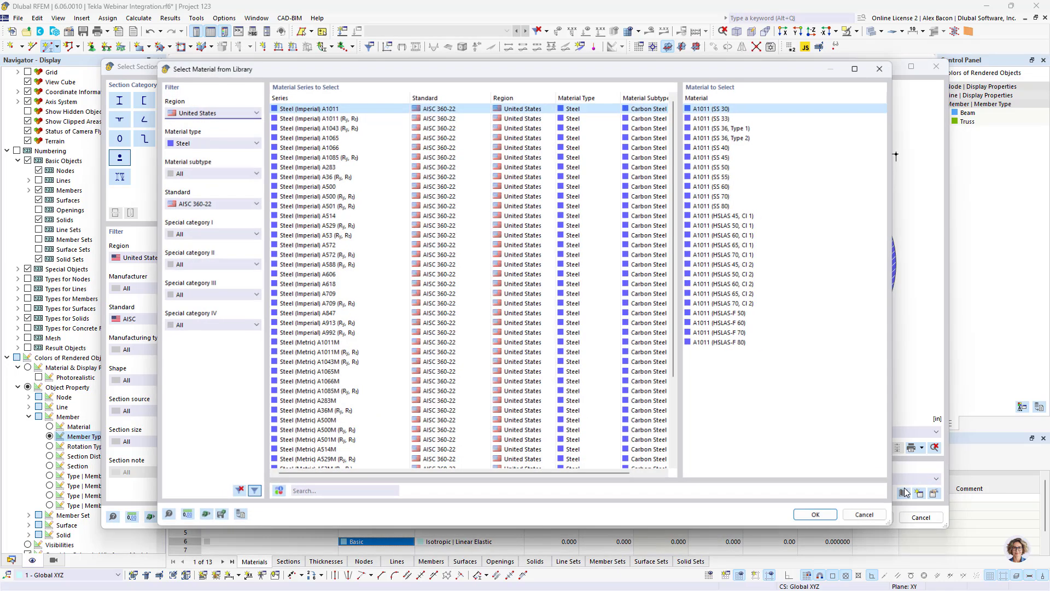
pyautogui.click(345, 178)
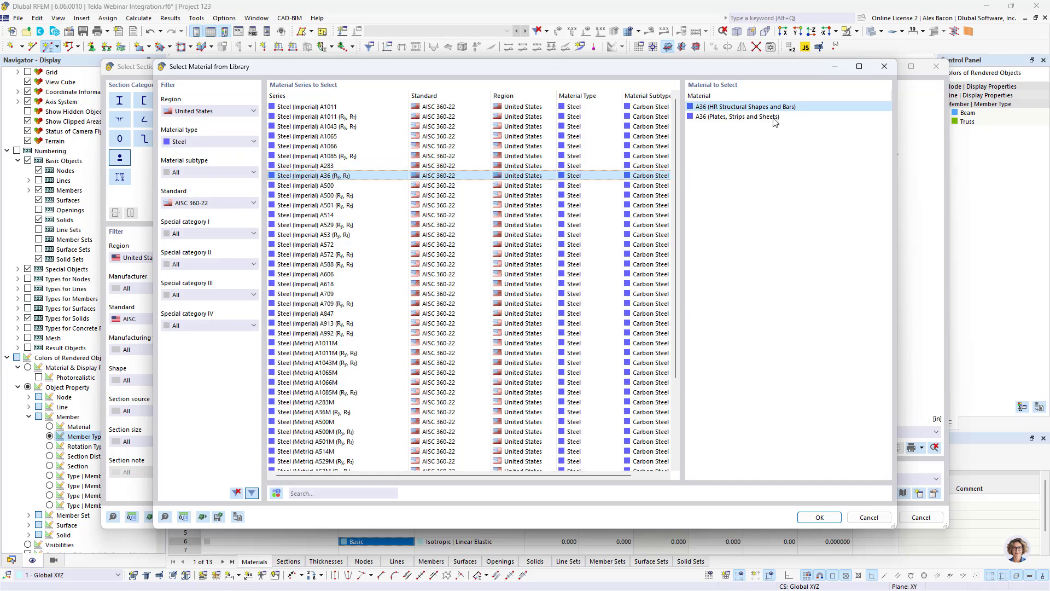
pyautogui.click(820, 517)
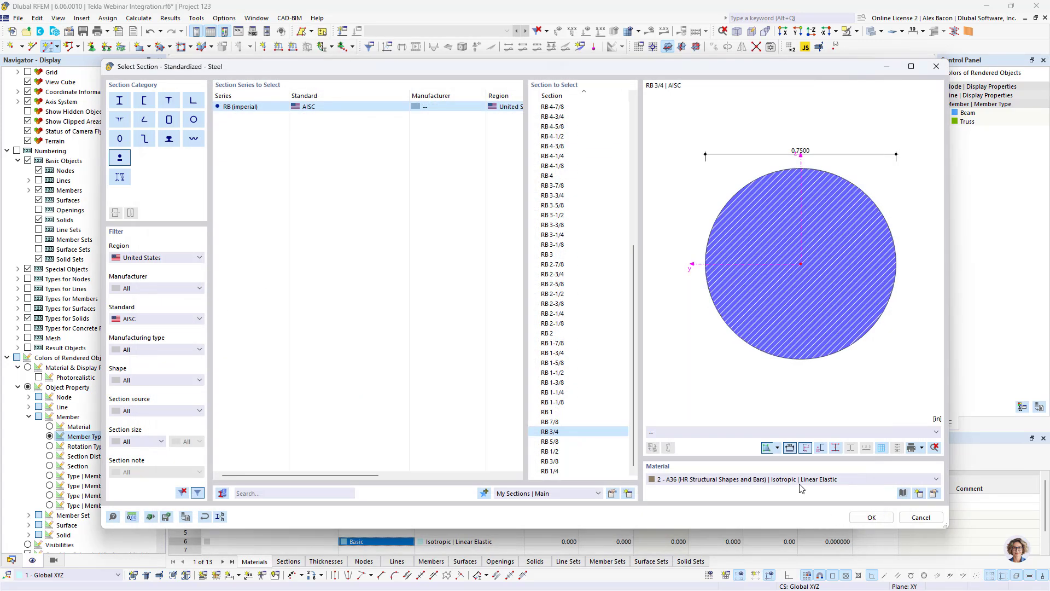
pyautogui.click(870, 518)
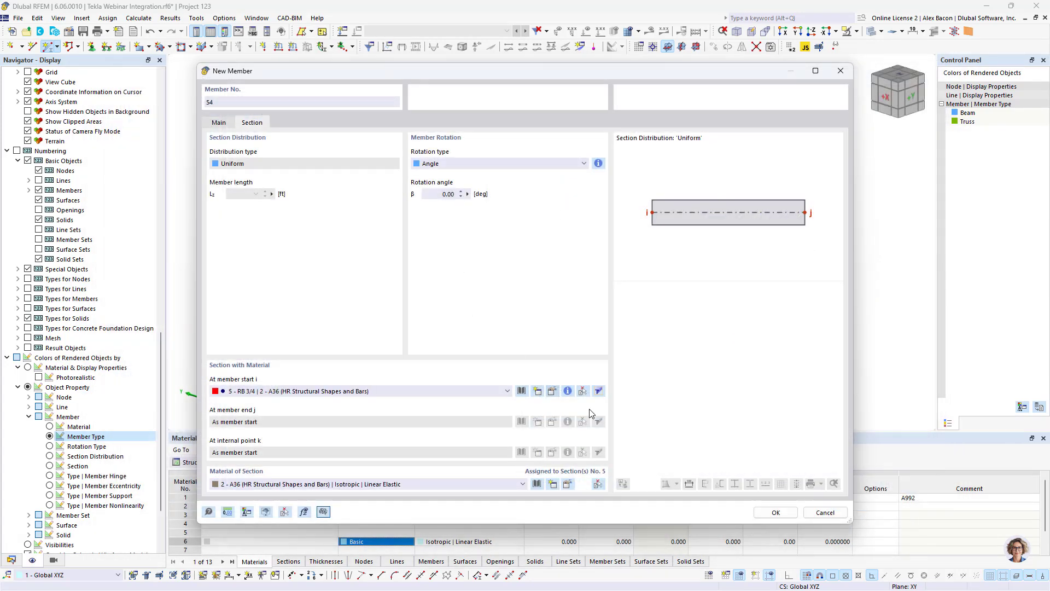
pyautogui.click(775, 511)
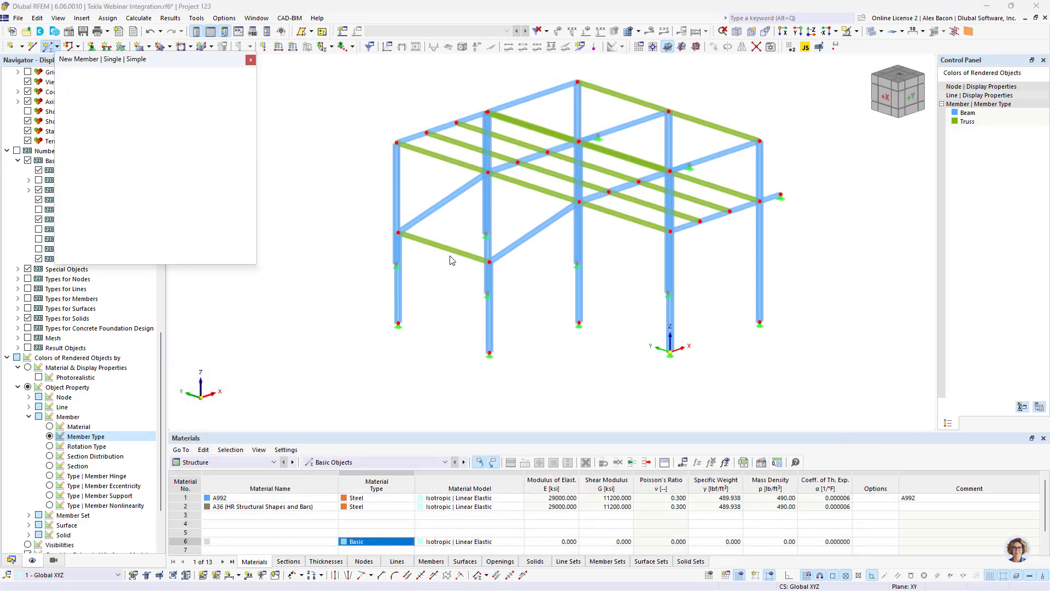
# - Draw two crossing tension braces between the columns of the first wall bay
pyautogui.scroll(5, 454, 295)
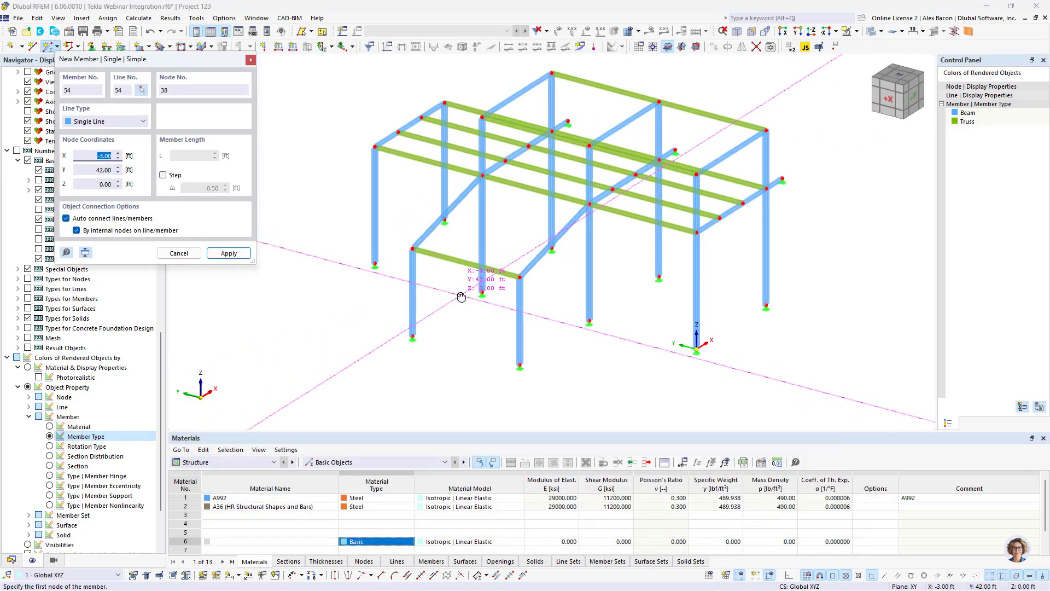
pyautogui.click(399, 327)
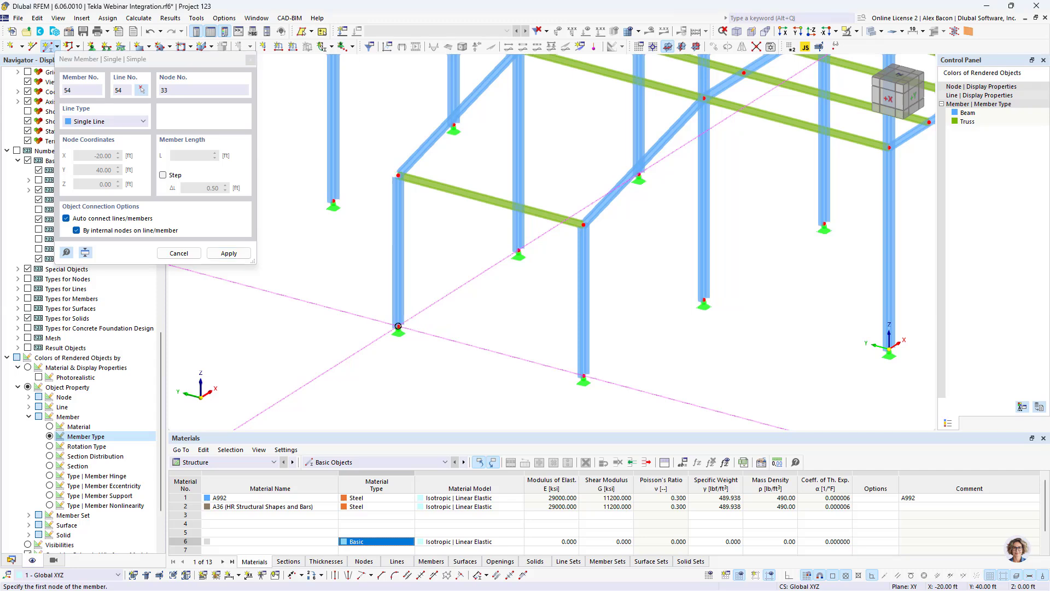
pyautogui.click(593, 226)
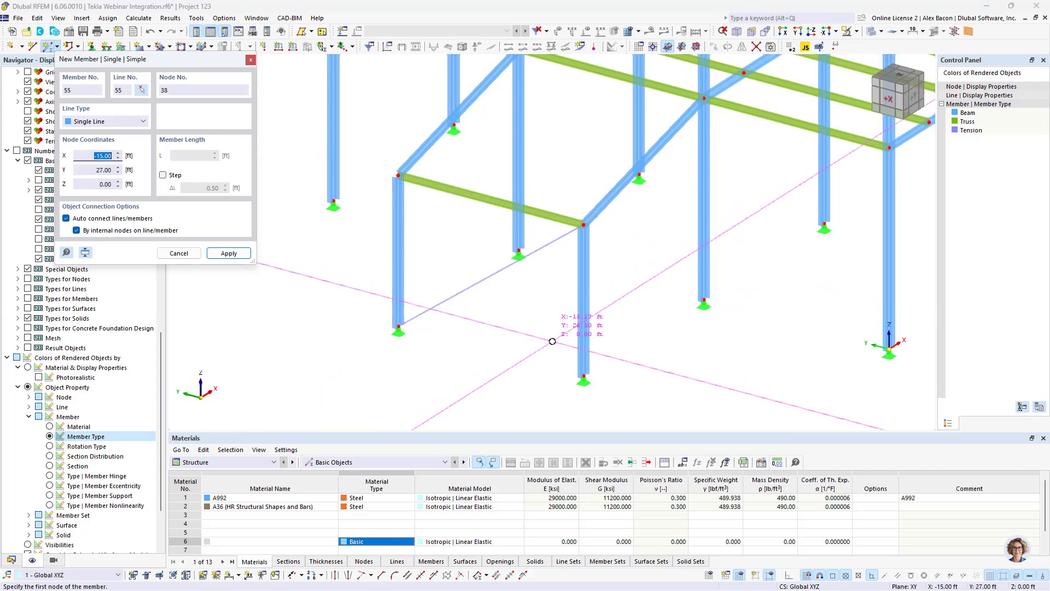
pyautogui.click(583, 376)
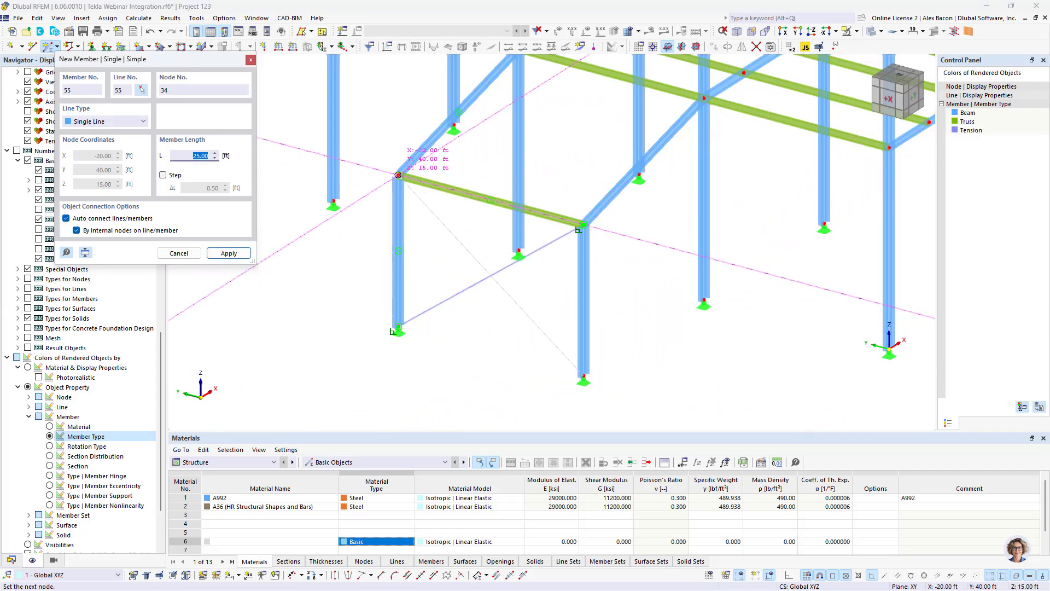
pyautogui.click(399, 176)
# - Draw two crossing tension braces in the adjacent bay of the same wall
pyautogui.moveTo(511, 138); pyautogui.dragTo(452, 227, button='middle')
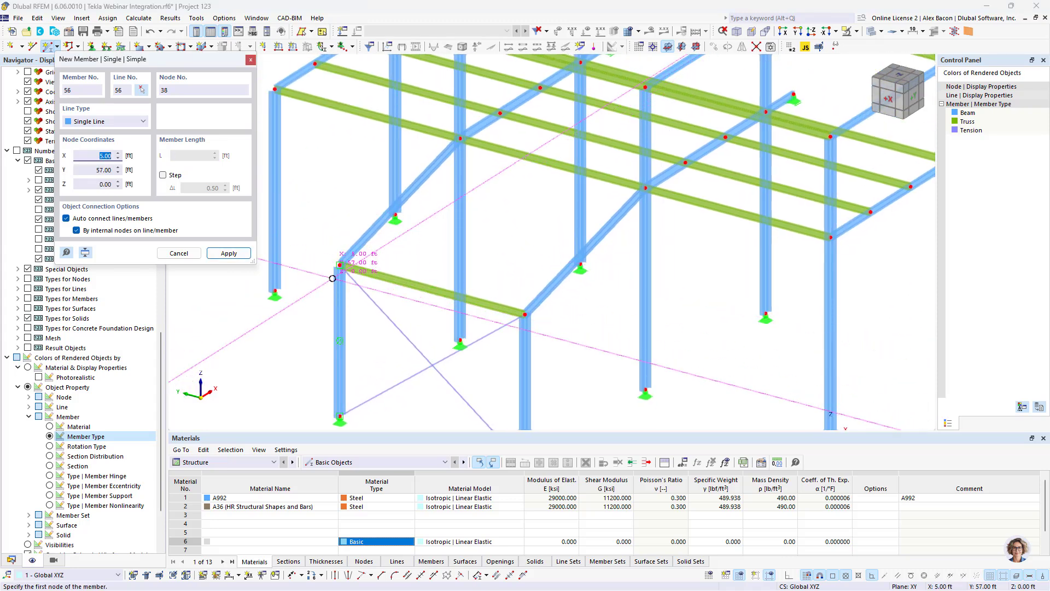
pyautogui.click(340, 265)
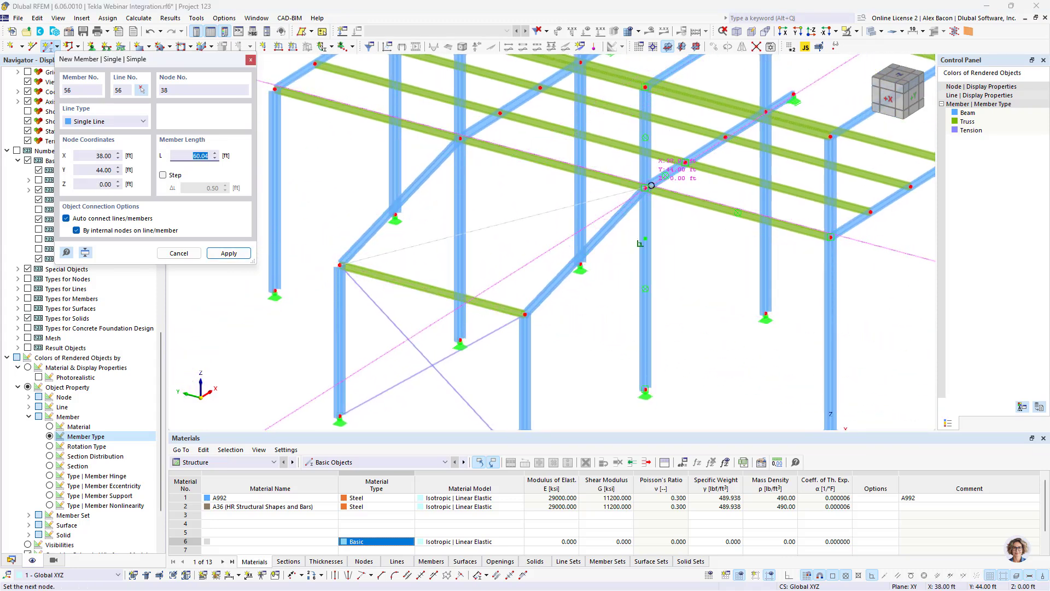
pyautogui.click(645, 188)
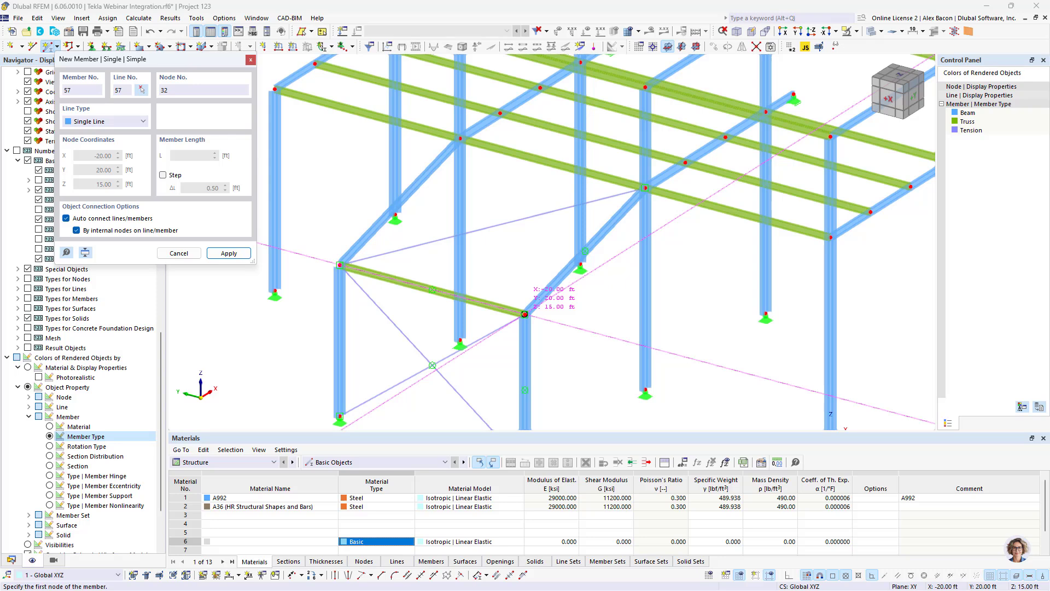
pyautogui.click(525, 314)
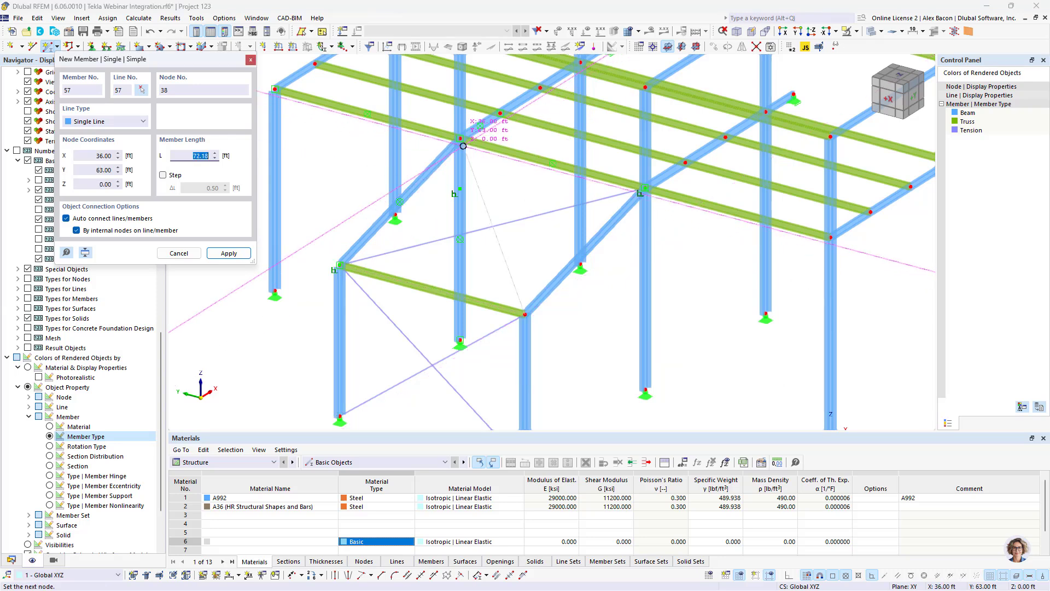
pyautogui.click(461, 139)
# - Draw two crossing tension braces in the next bay of the frame
pyautogui.scroll(-1, 470, 139)
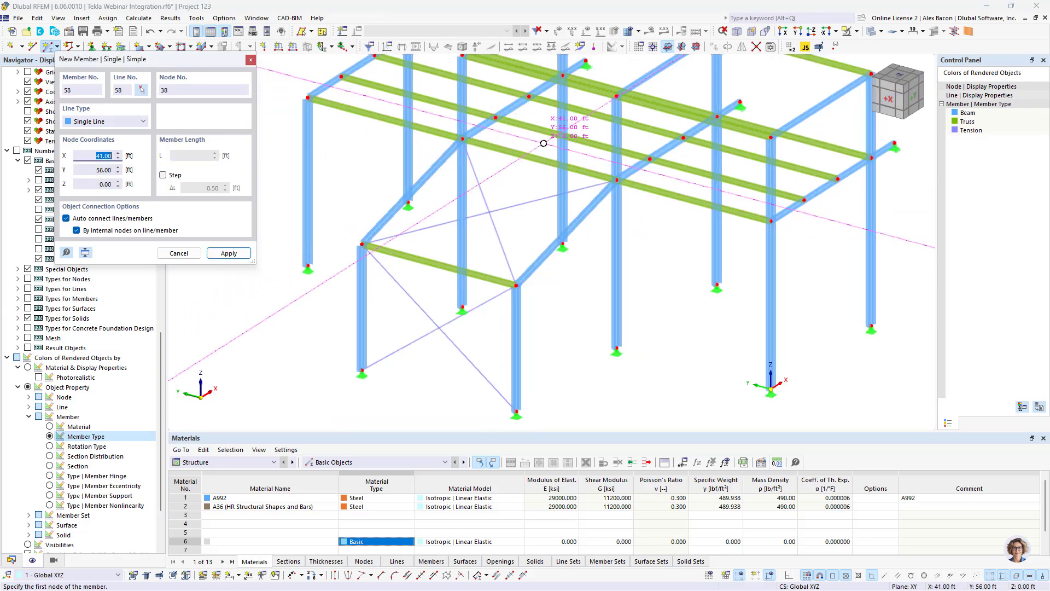
pyautogui.keyDown('ctrl'); pyautogui.moveTo(544, 144); pyautogui.dragTo(460, 291, button='middle'); pyautogui.keyUp('ctrl')
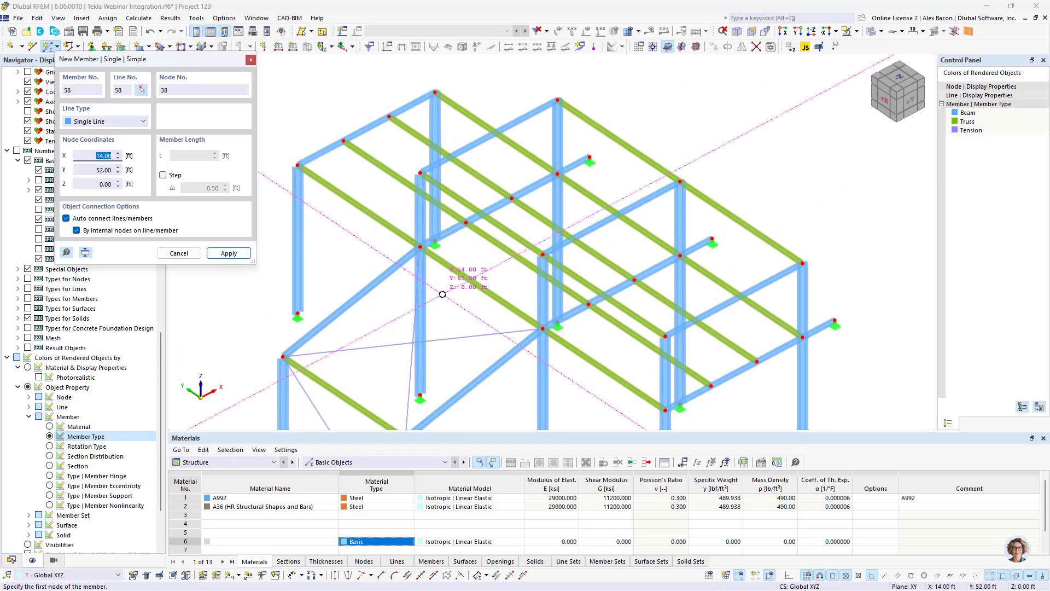
pyautogui.click(420, 247)
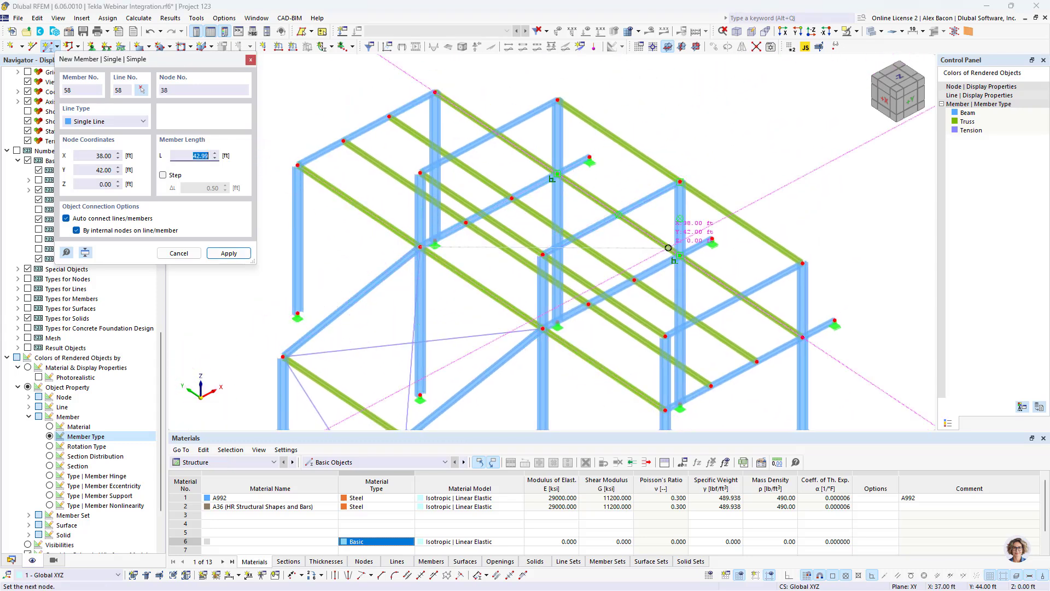
pyautogui.click(680, 255)
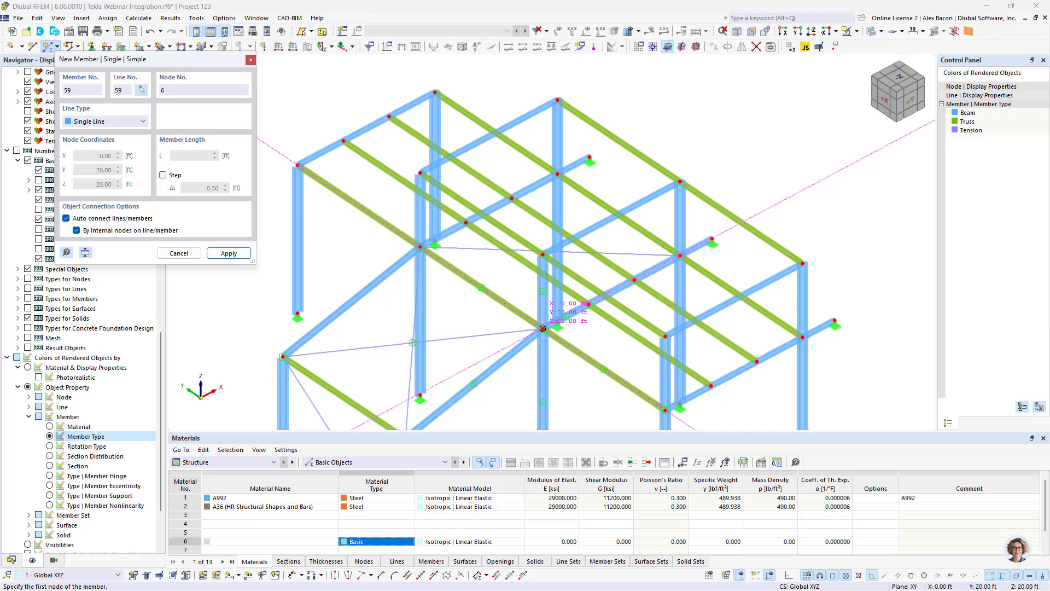
pyautogui.click(542, 327)
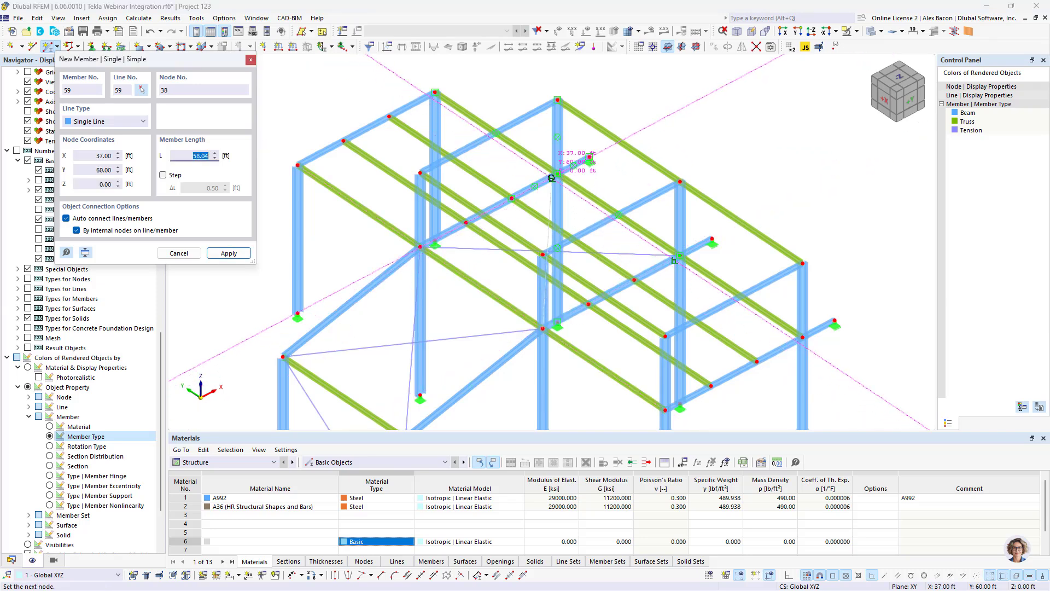
pyautogui.click(558, 174)
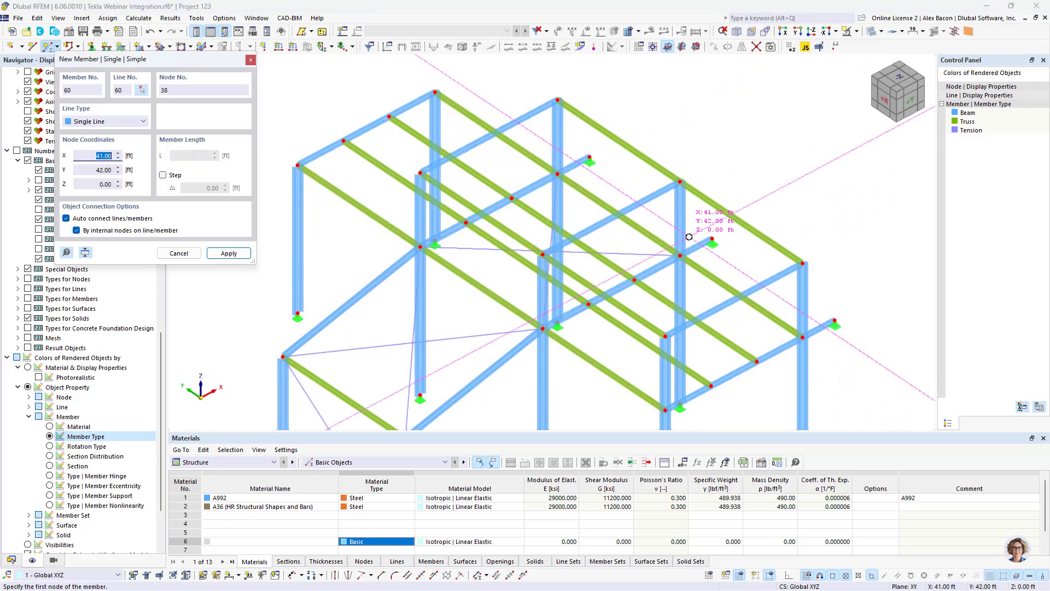
# - Draw two crossing tension braces in the bay on the opposite wall and exit the member command
pyautogui.keyDown('ctrl'); pyautogui.moveTo(689, 235); pyautogui.dragTo(503, 191, button='middle'); pyautogui.keyUp('ctrl')
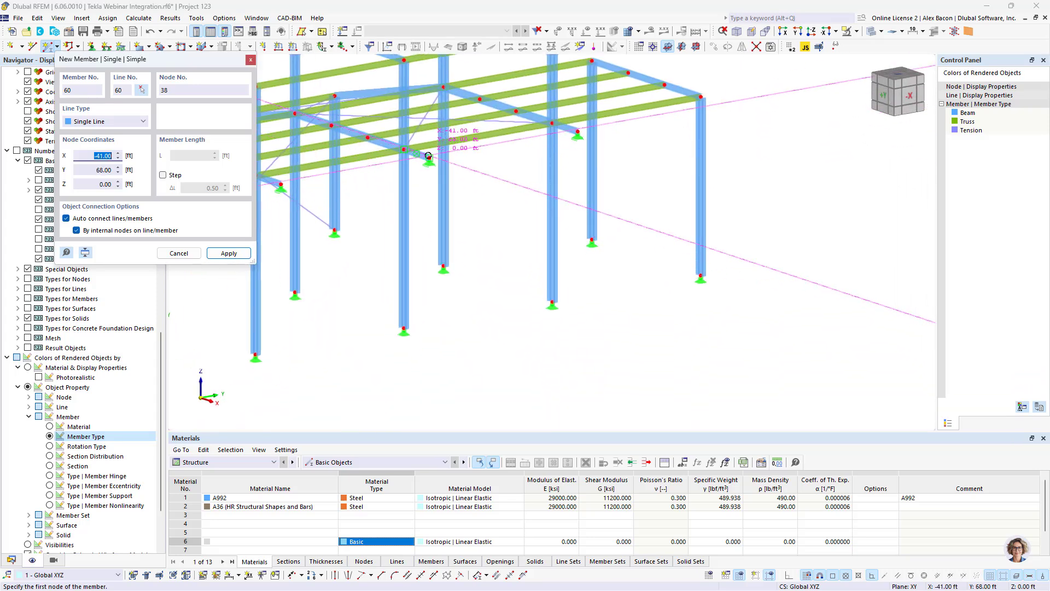
pyautogui.click(404, 148)
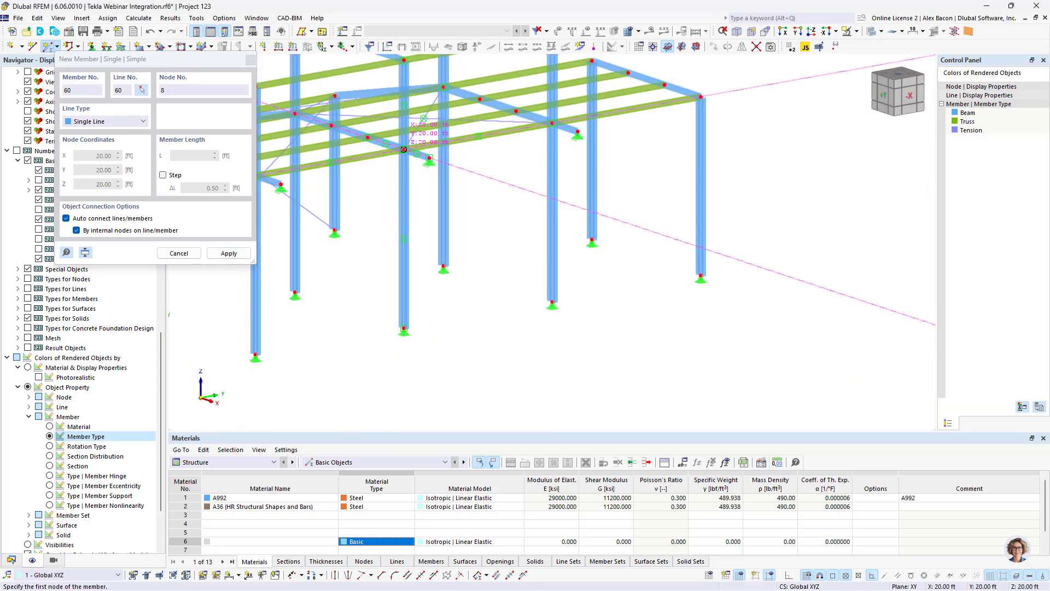
pyautogui.click(552, 302)
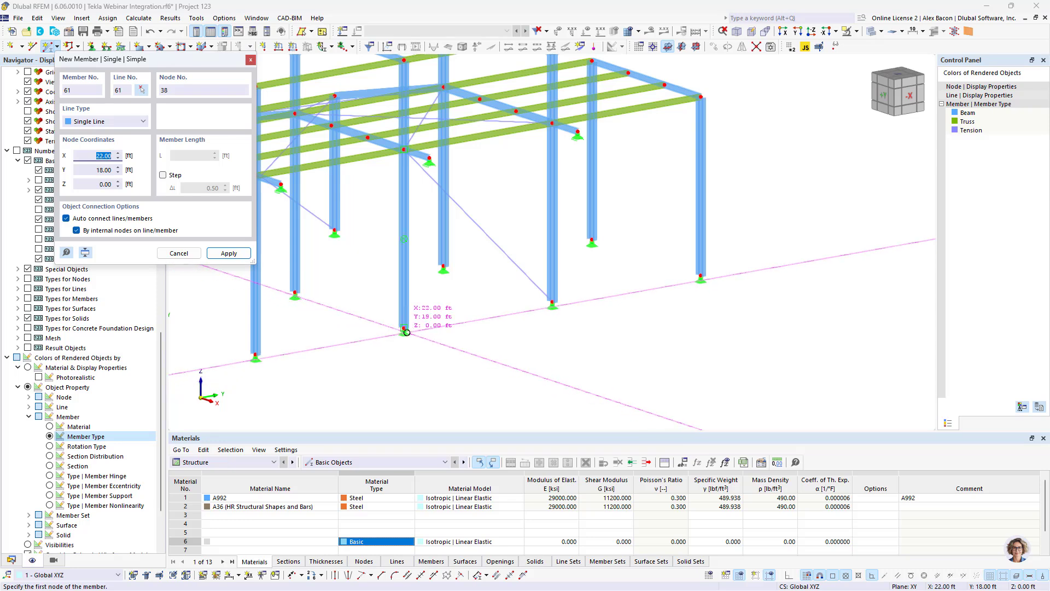
pyautogui.click(404, 328)
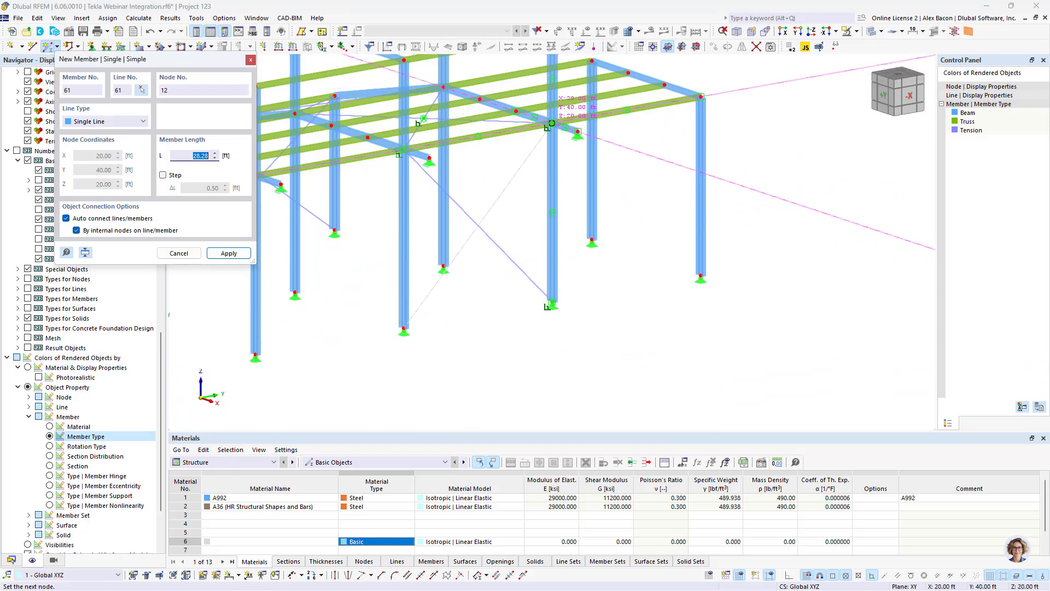
pyautogui.click(551, 123)
pyautogui.press('Escape')
pyautogui.scroll(-4, 464, 219)
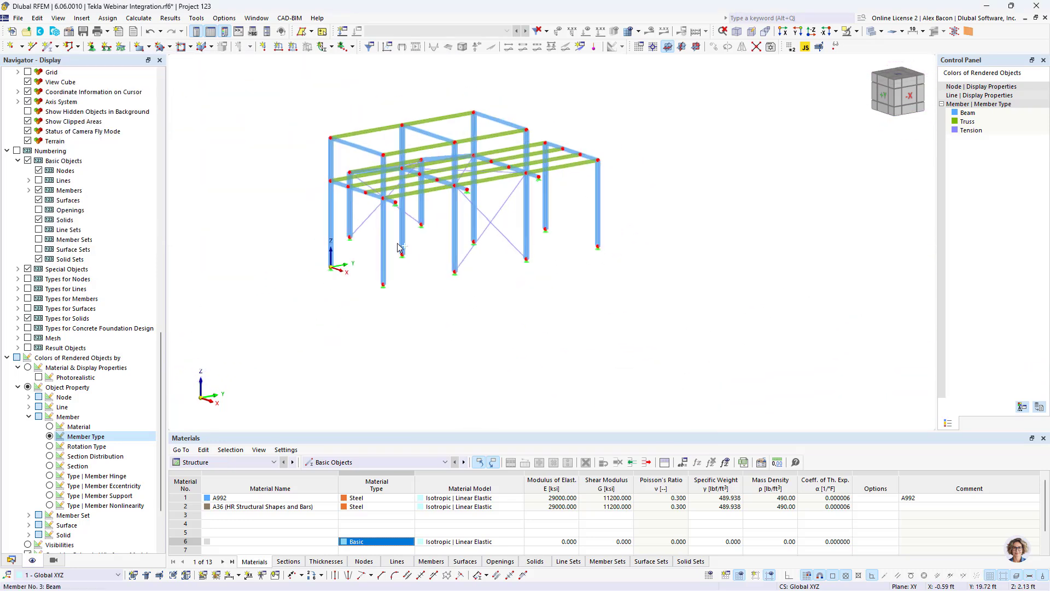
pyautogui.keyDown('ctrl'); pyautogui.moveTo(403, 248); pyautogui.dragTo(647, 265, button='middle'); pyautogui.keyUp('ctrl')
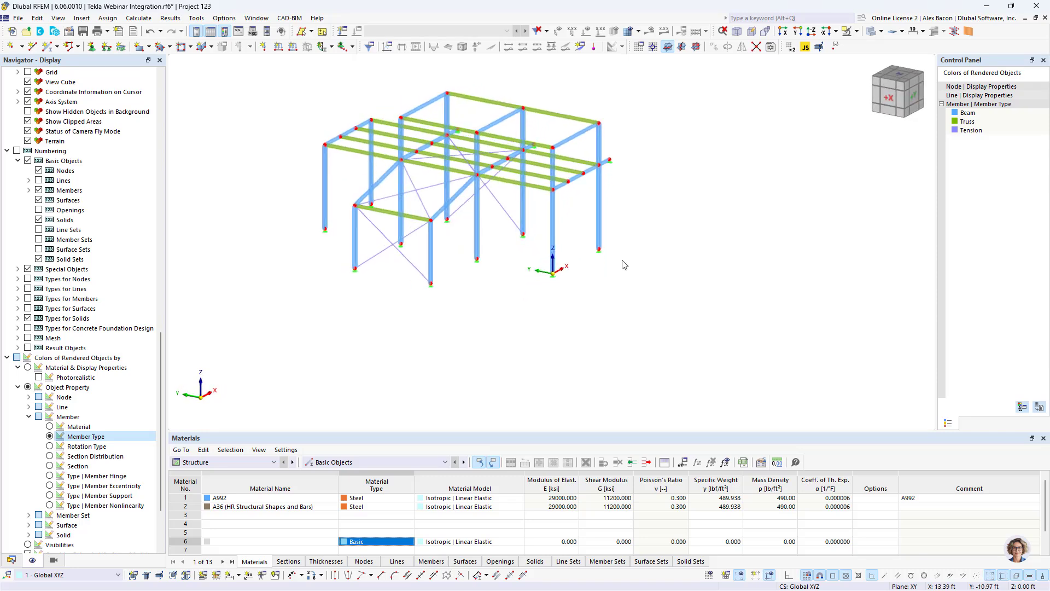
pyautogui.scroll(4, 405, 242)
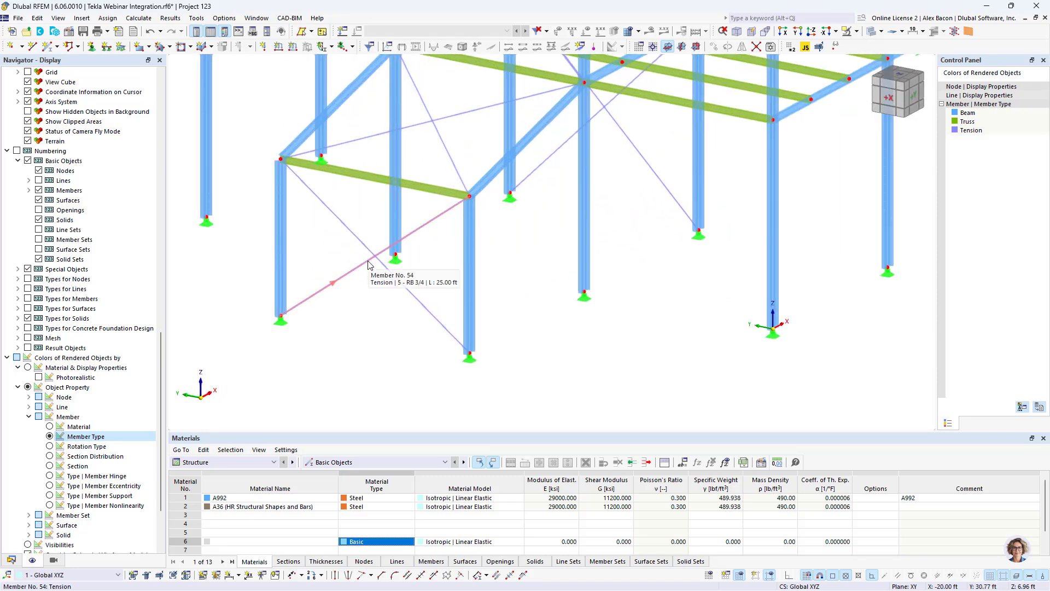
# - Color the rendered members by section and orbit the view to see the frame
pyautogui.click(50, 466)
pyautogui.scroll(-4, 475, 259)
pyautogui.moveTo(475, 260); pyautogui.dragTo(481, 302, button='middle')
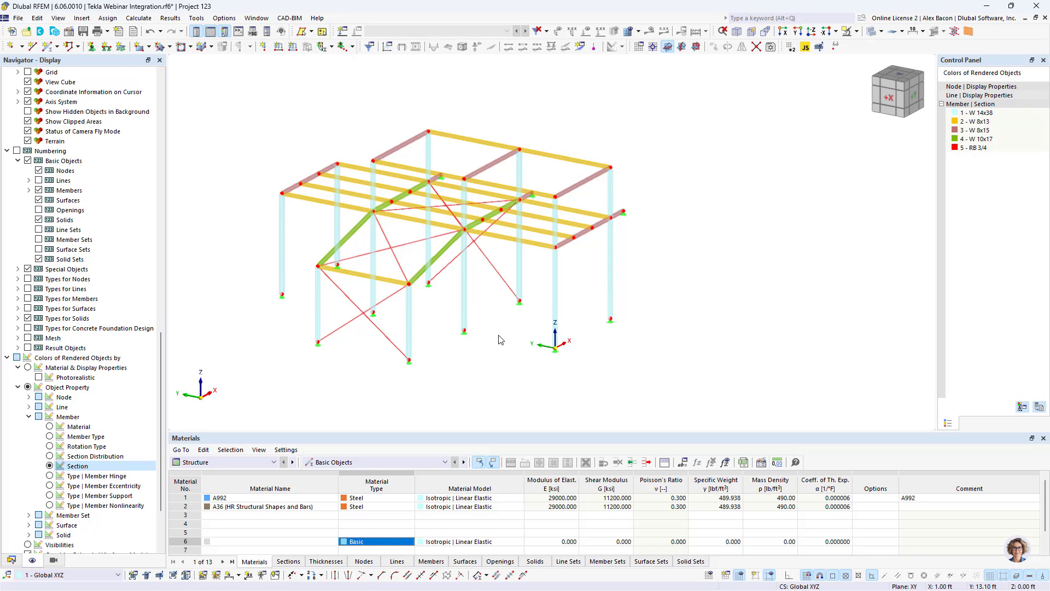
# - Review the model's add-ons and ASCE 7 standards for load case classification and load wizards in the model base data
pyautogui.click(10, 559)
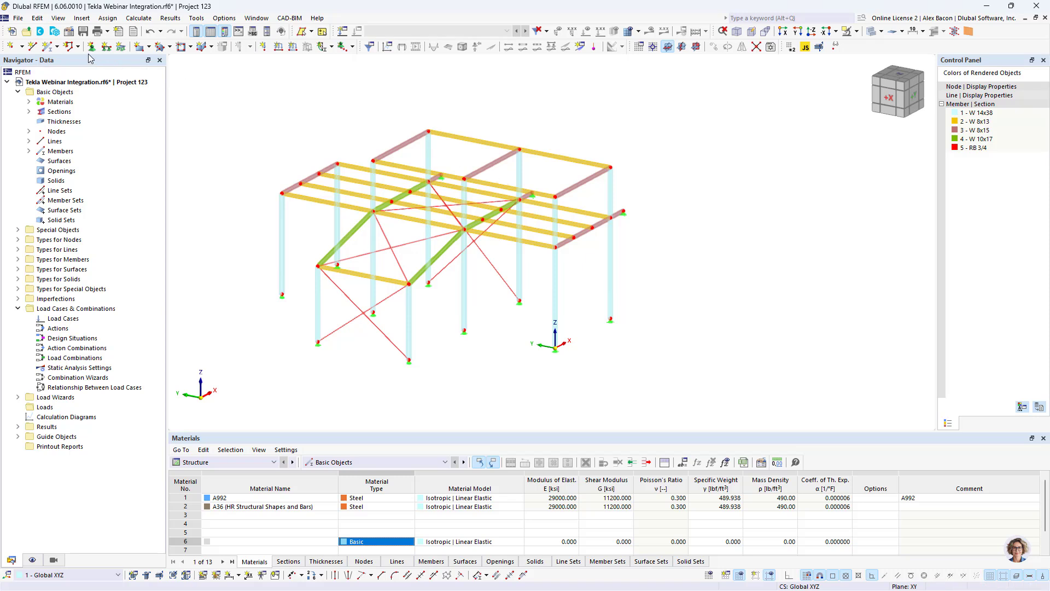
pyautogui.click(70, 34)
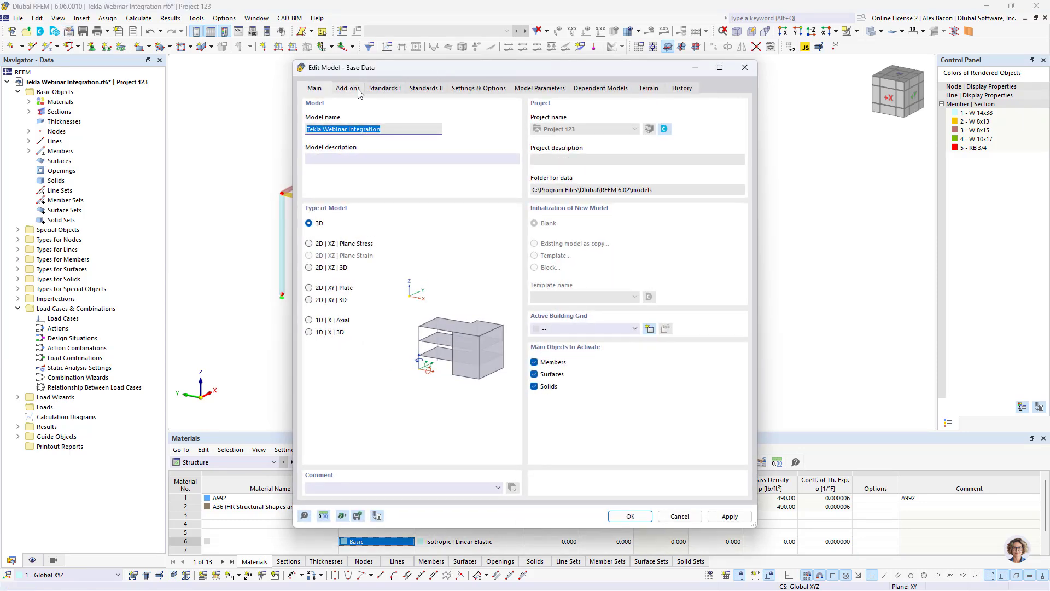
pyautogui.click(385, 91)
pyautogui.click(349, 89)
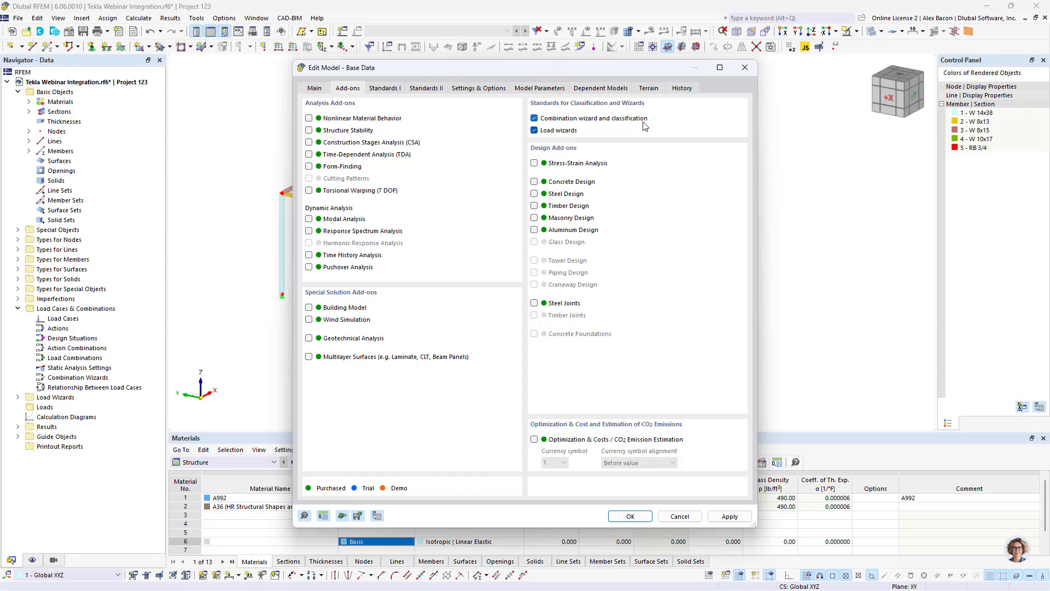
pyautogui.click(394, 88)
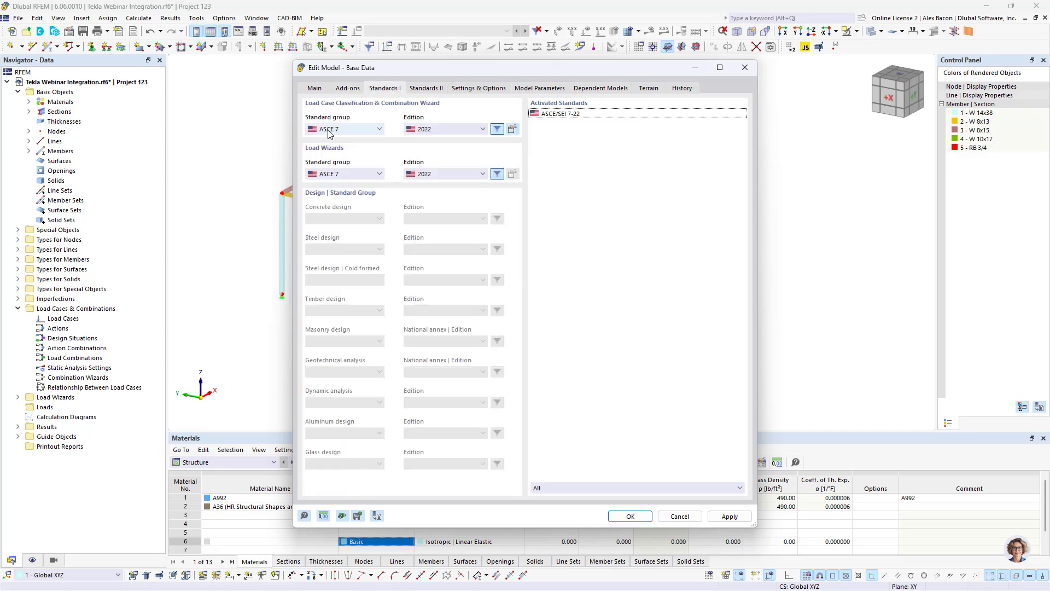
pyautogui.click(361, 130)
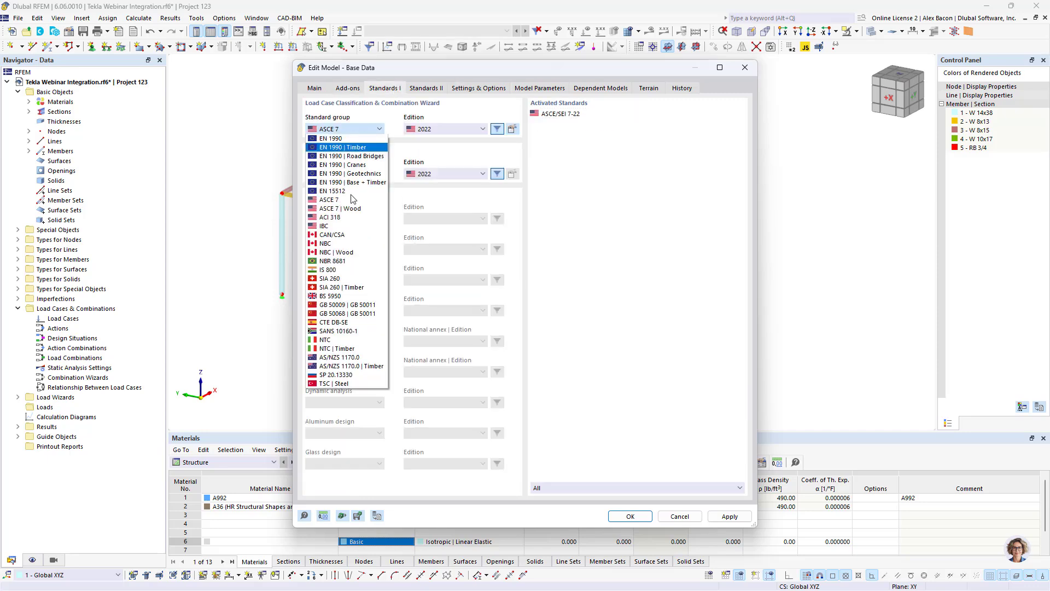
pyautogui.click(361, 129)
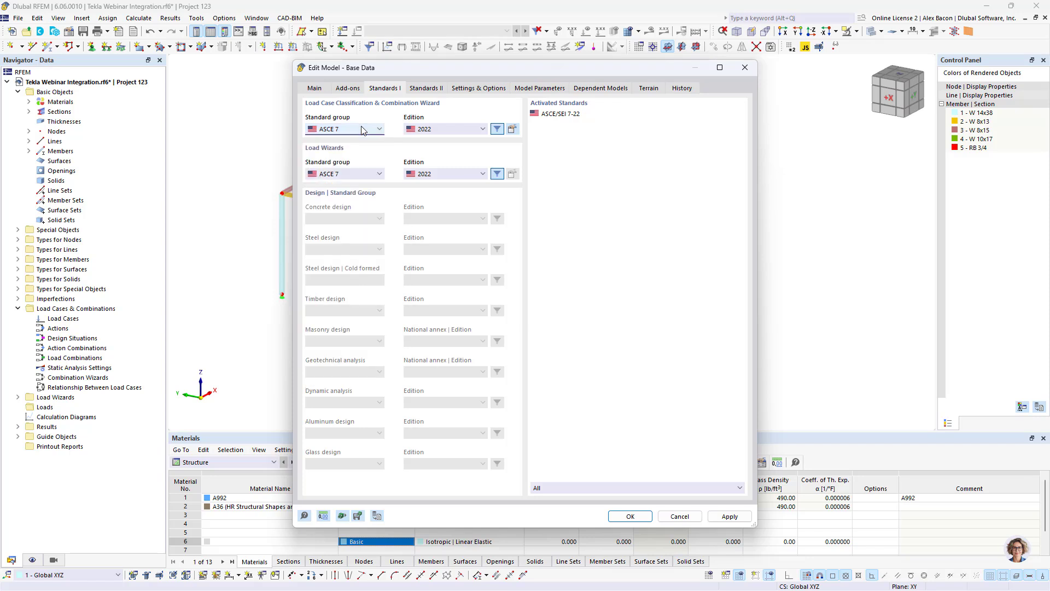
pyautogui.click(349, 89)
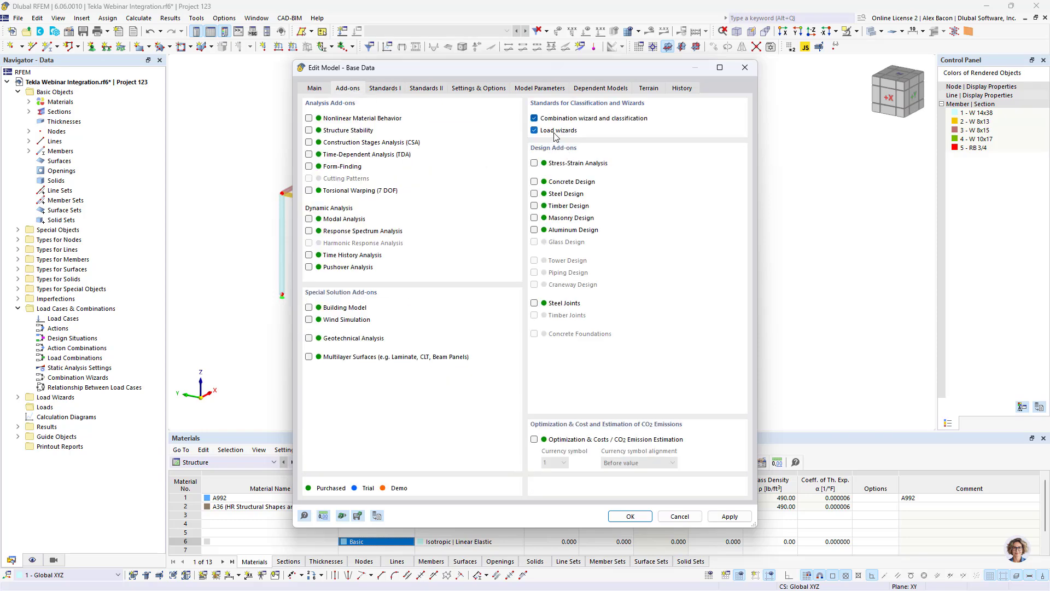
pyautogui.click(384, 89)
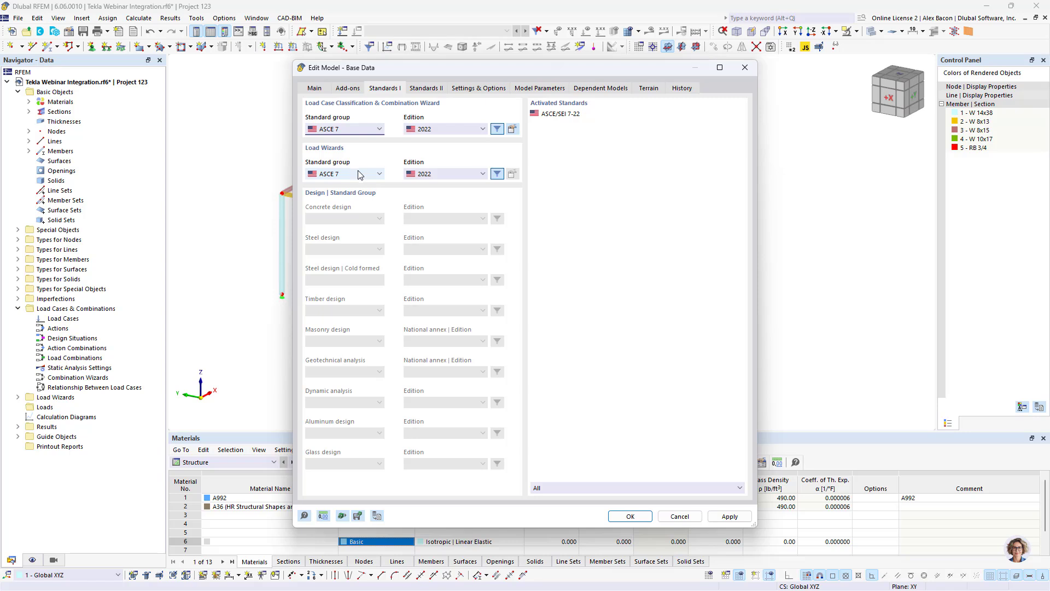
pyautogui.click(334, 177)
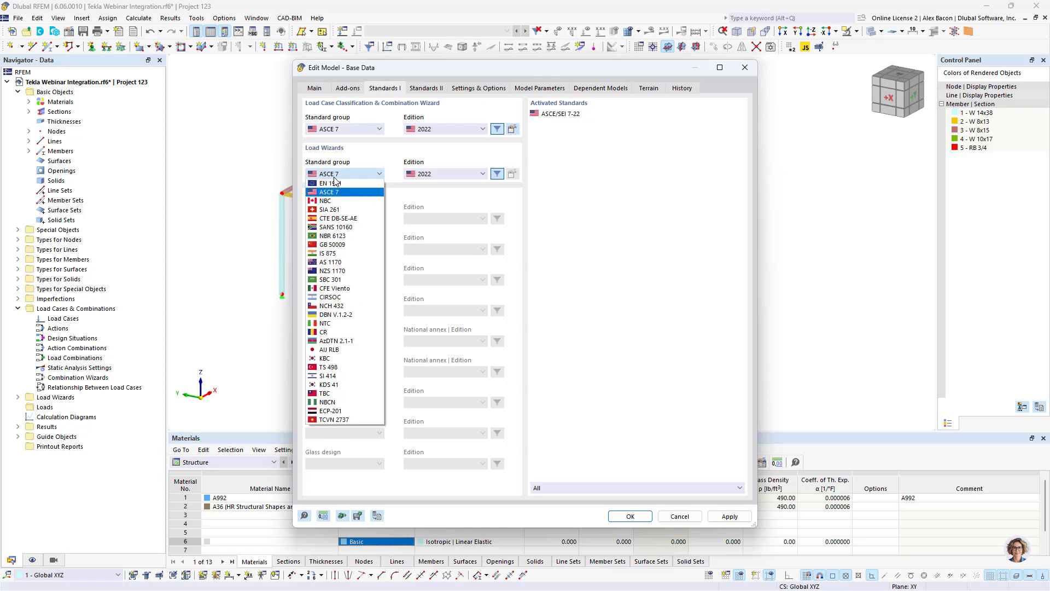
pyautogui.click(335, 175)
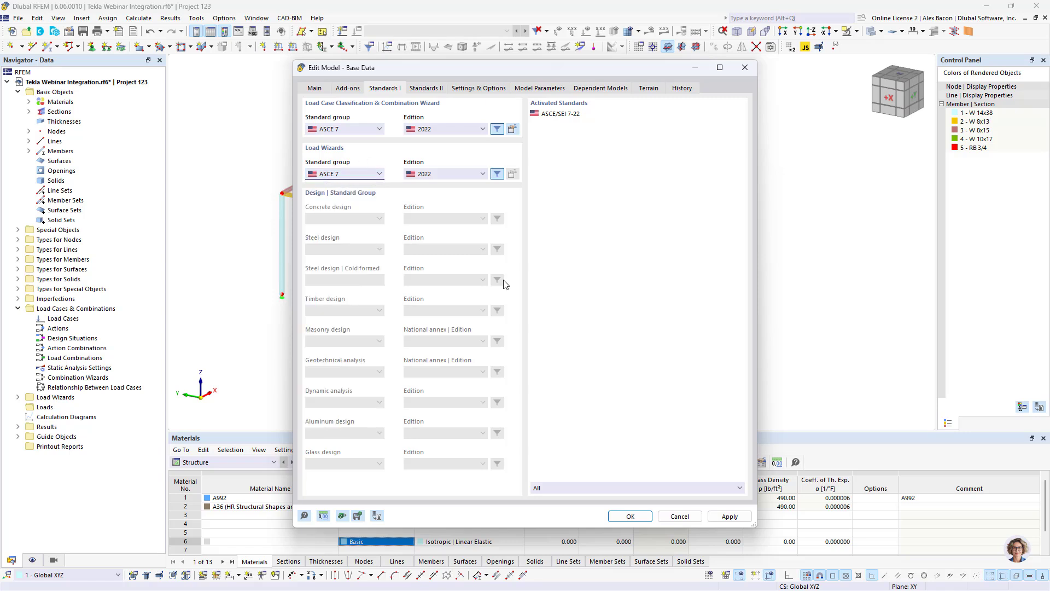
pyautogui.click(630, 516)
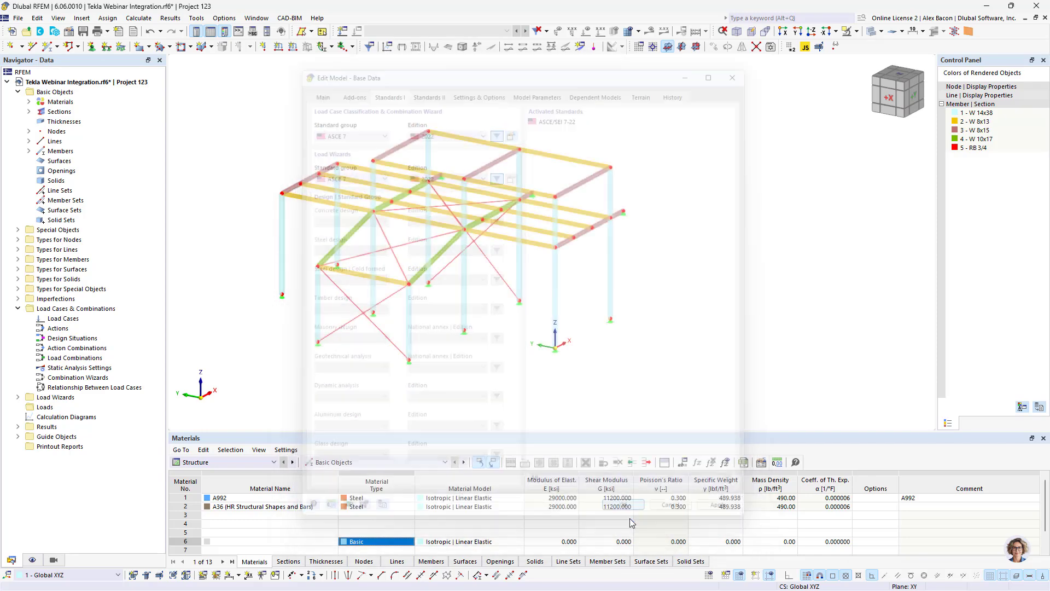
# - Create load case LC1 named SW with new geometrically linear static analysis settings
pyautogui.click(342, 31)
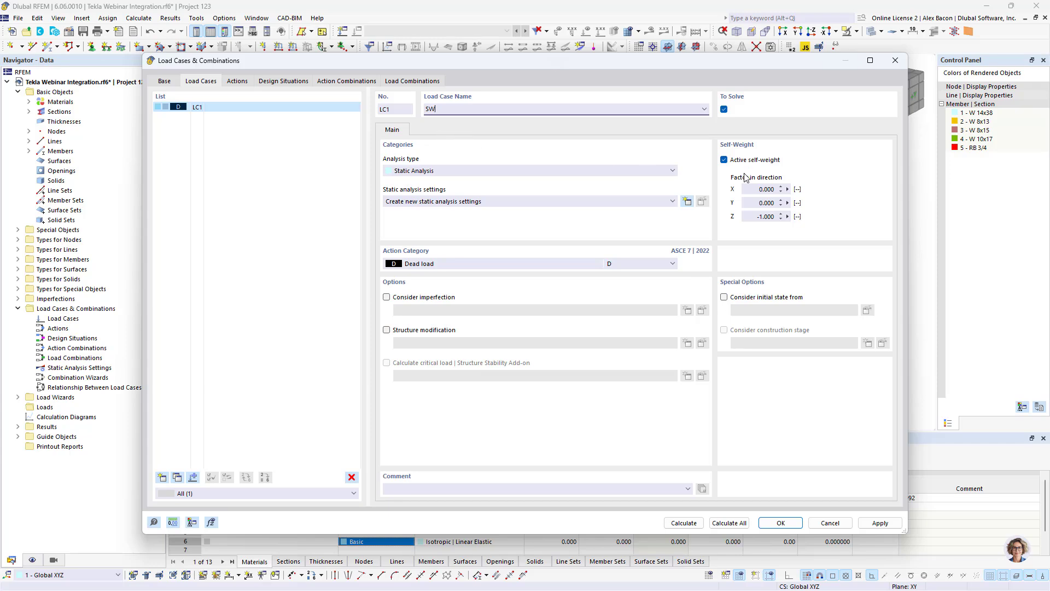
pyautogui.click(452, 207)
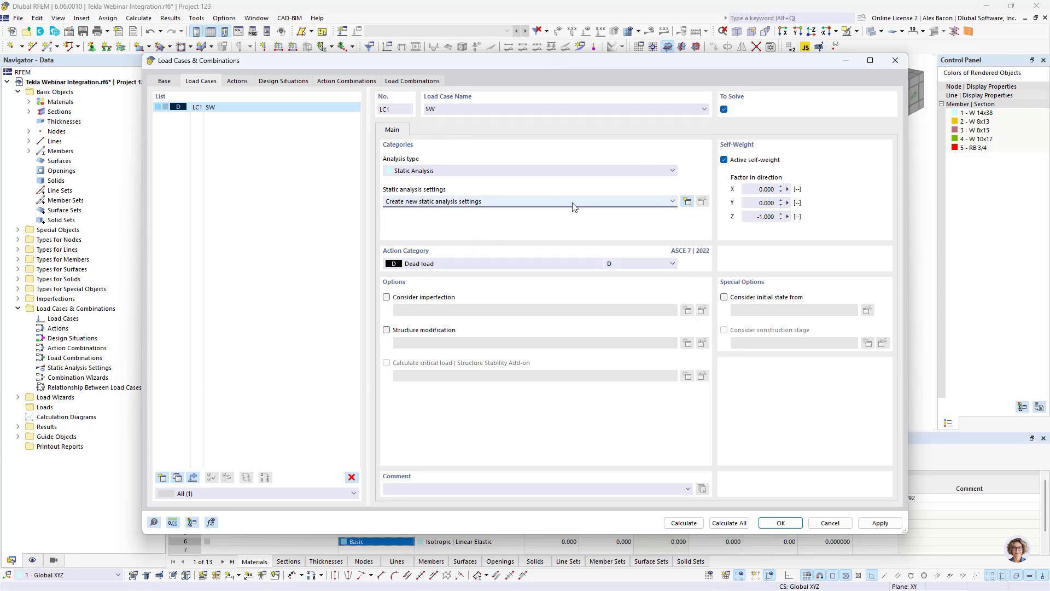
pyautogui.click(687, 201)
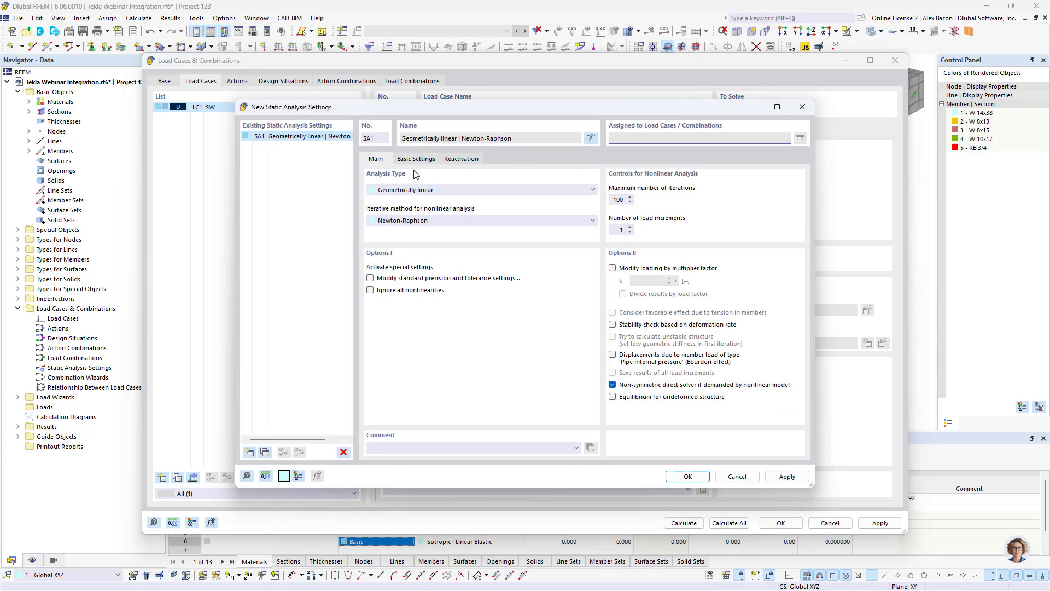
pyautogui.click(442, 190)
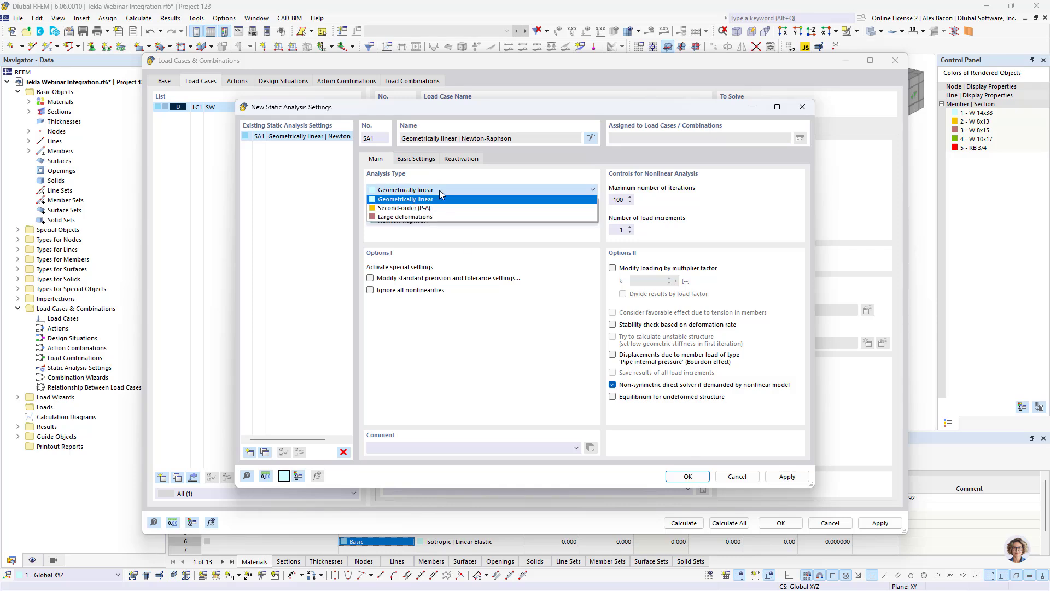
pyautogui.click(456, 199)
pyautogui.click(688, 476)
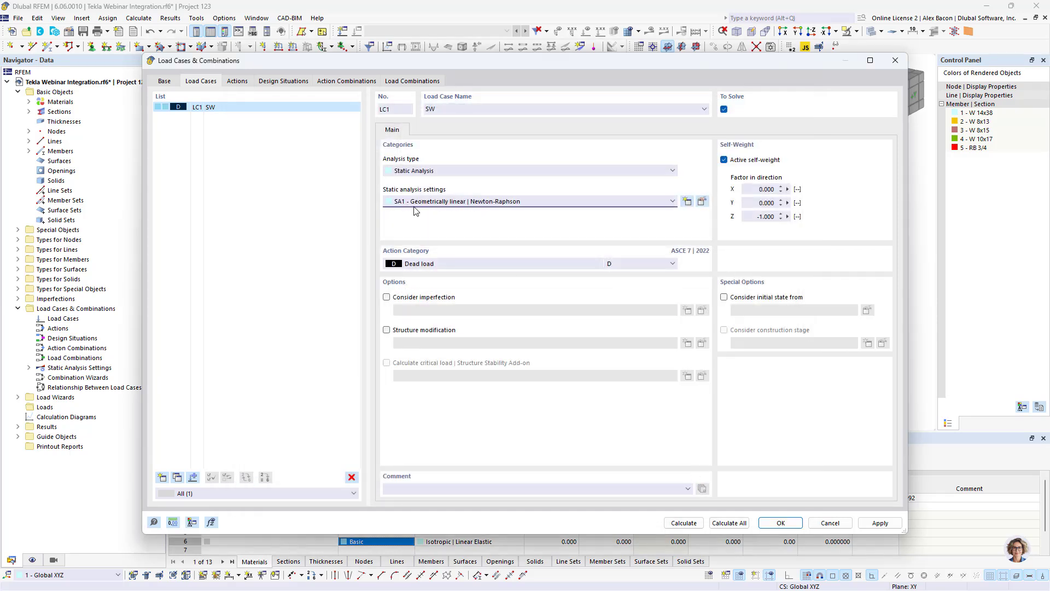
# - Add two more load cases and set LC2 as Live with the Live load action category
pyautogui.click(162, 477)
pyautogui.click(162, 477)
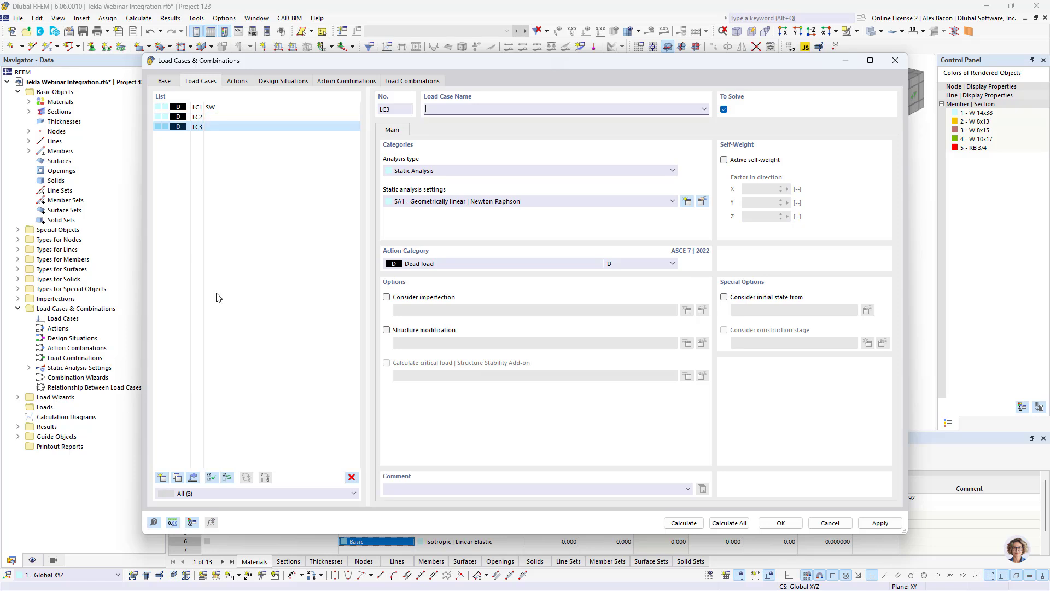
pyautogui.click(235, 117)
pyautogui.click(482, 106)
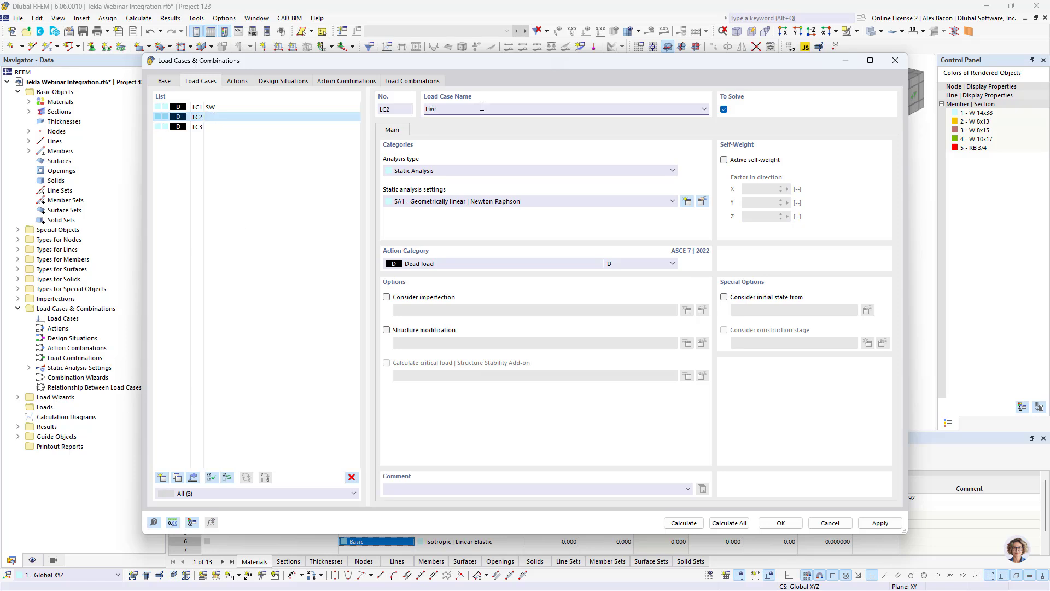
pyautogui.click(450, 265)
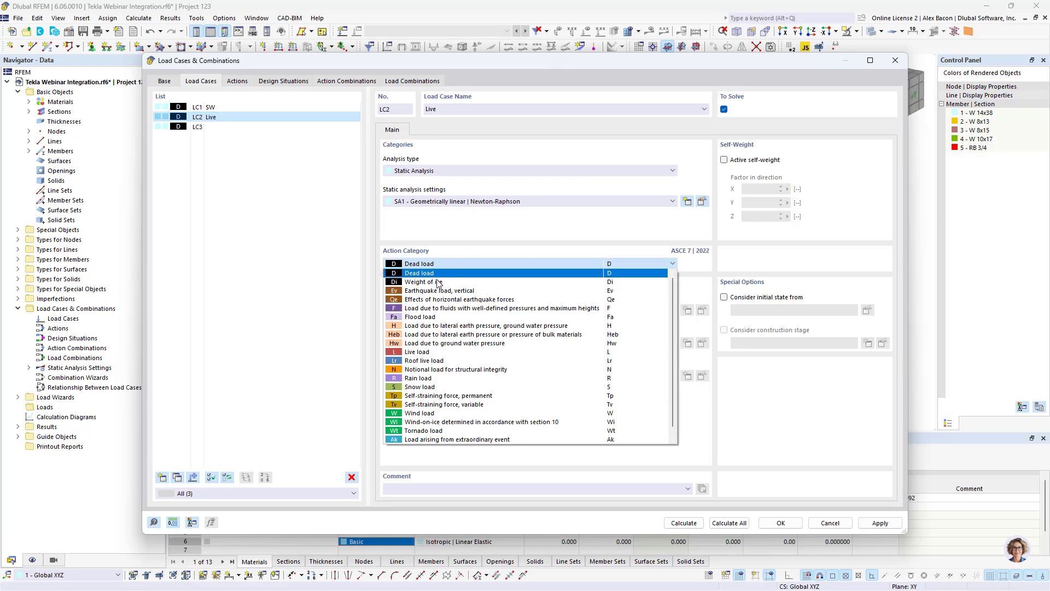
pyautogui.click(427, 351)
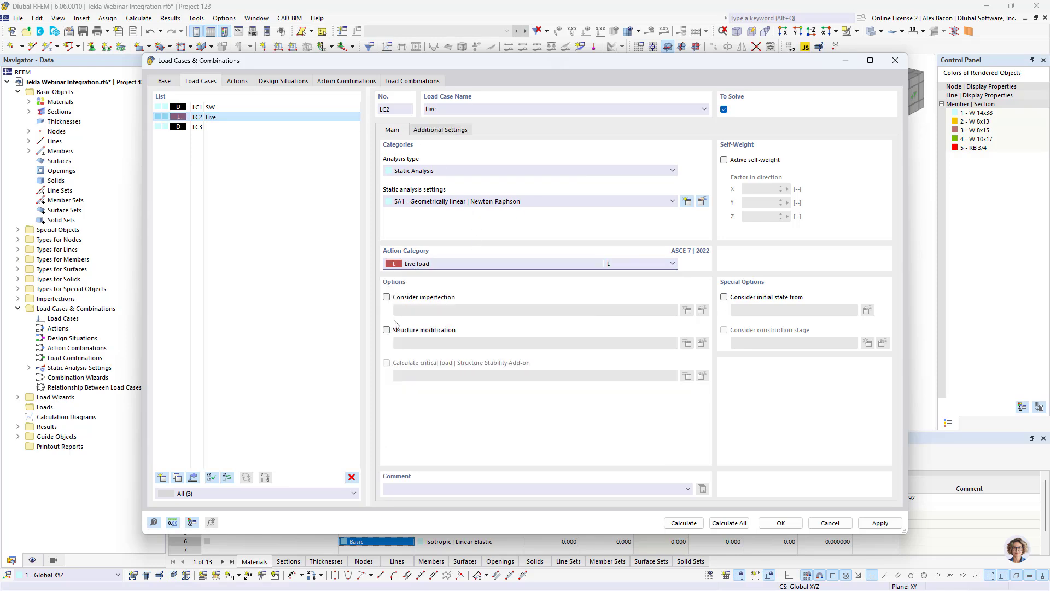
# - Set LC3 as Snow with the Snow load action category and apply the load case definitions
pyautogui.click(219, 127)
pyautogui.click(451, 264)
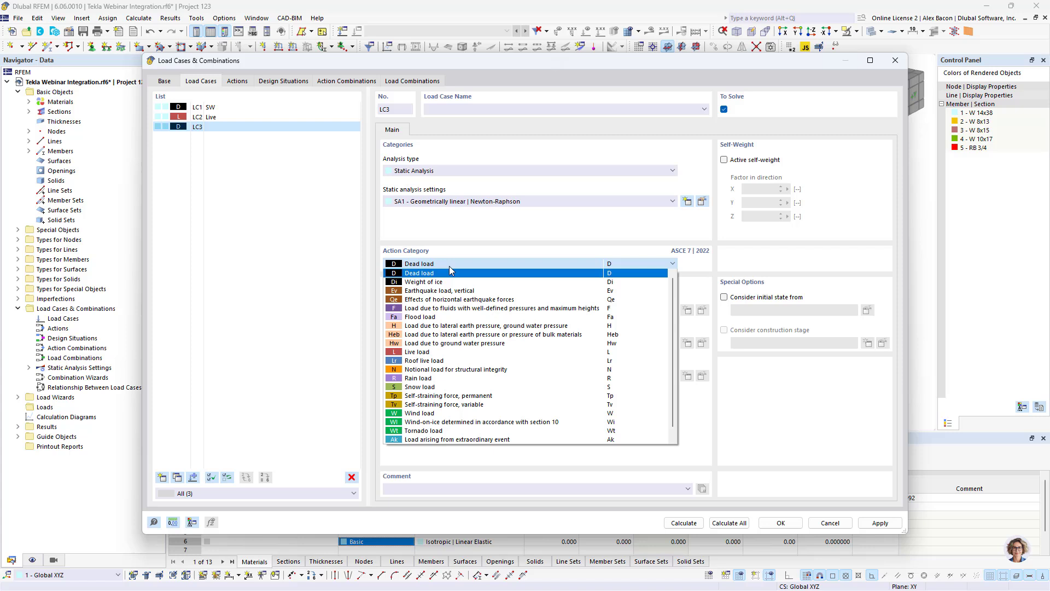
pyautogui.click(426, 387)
pyautogui.click(486, 110)
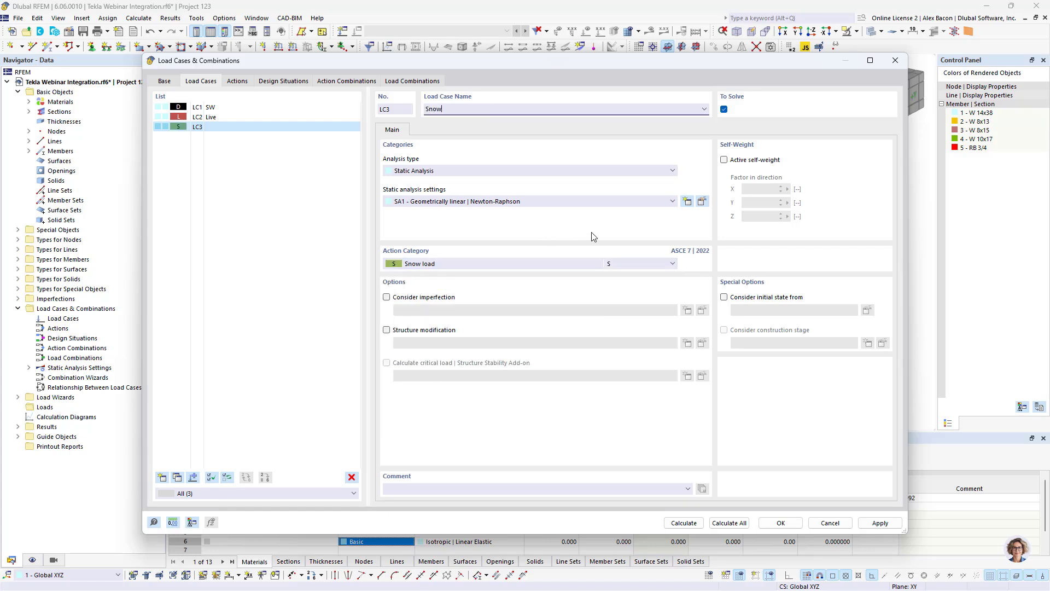
pyautogui.click(244, 84)
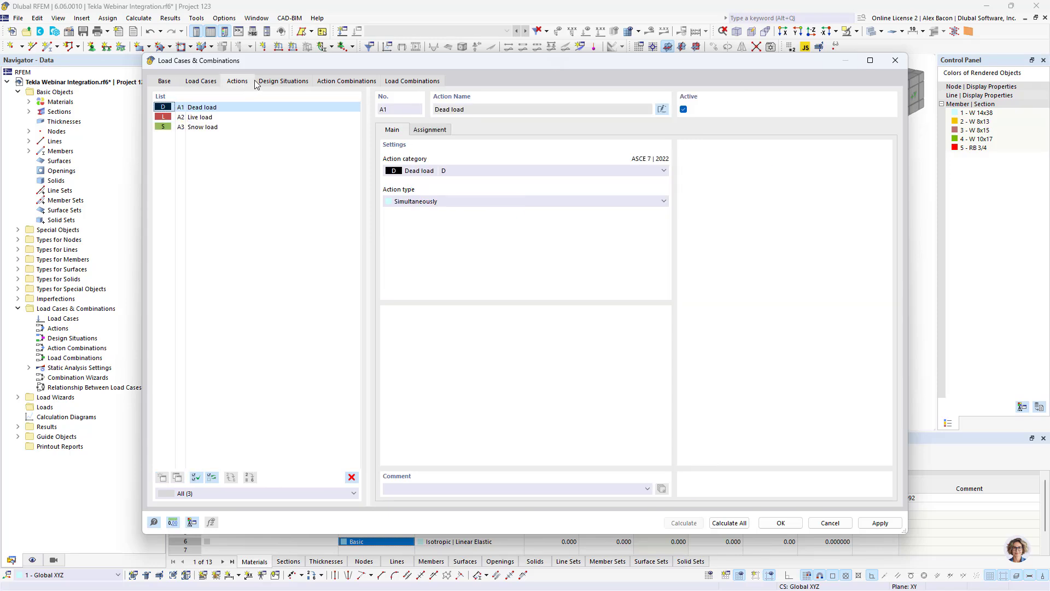
pyautogui.click(210, 82)
pyautogui.click(879, 523)
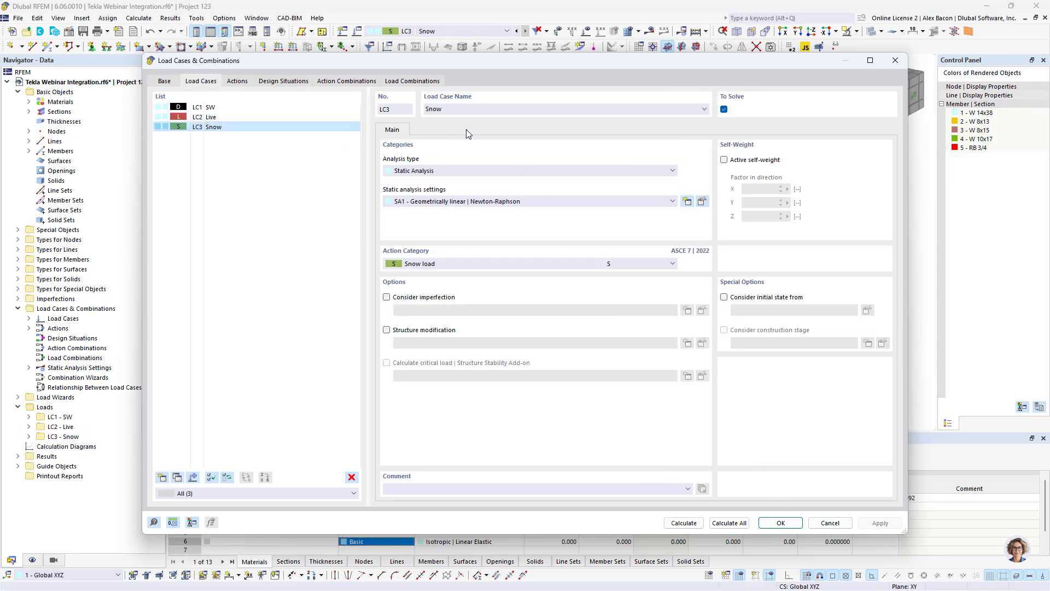
# - Add a design situation of type Section 2.3 (LRFD), 1. to 5
pyautogui.click(301, 84)
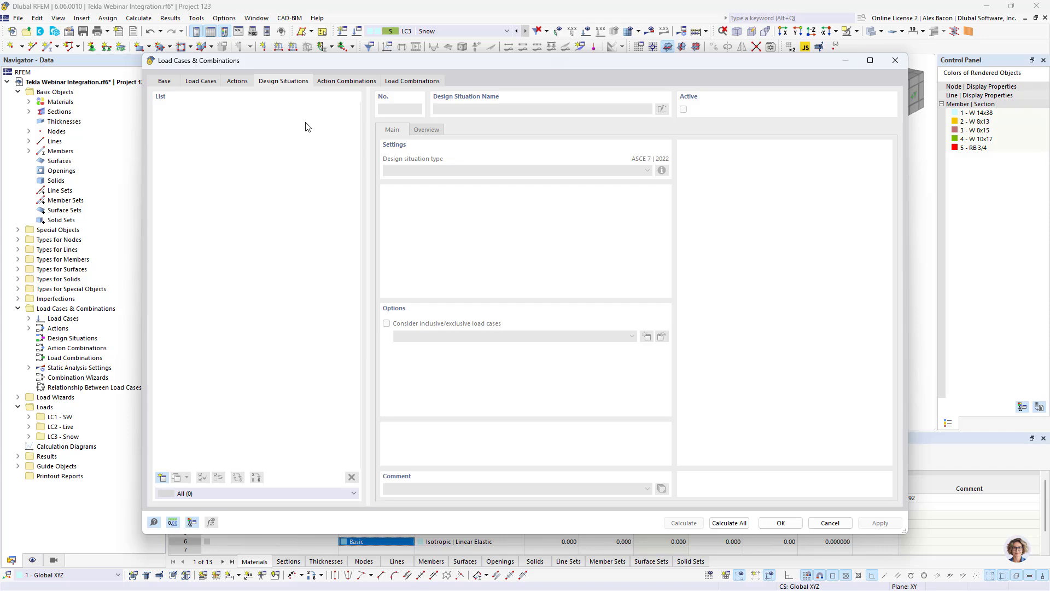
pyautogui.click(162, 478)
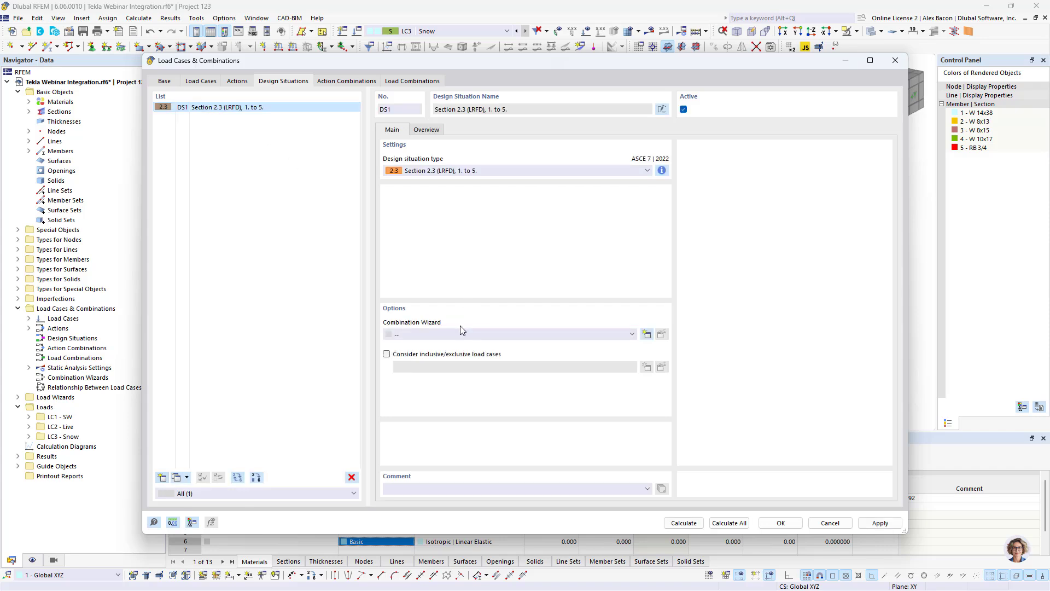
pyautogui.click(466, 171)
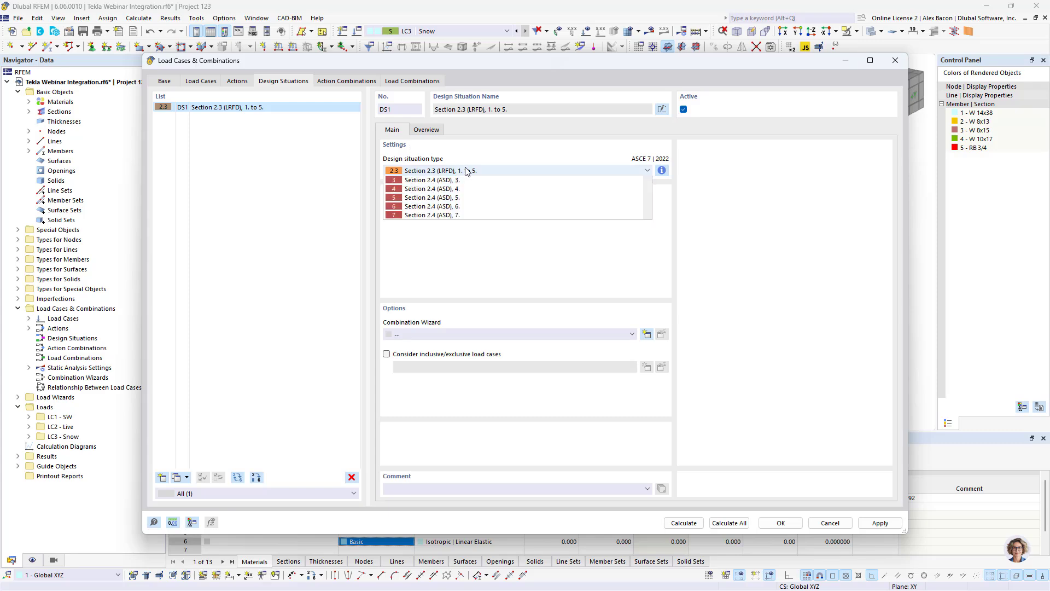
pyautogui.click(477, 179)
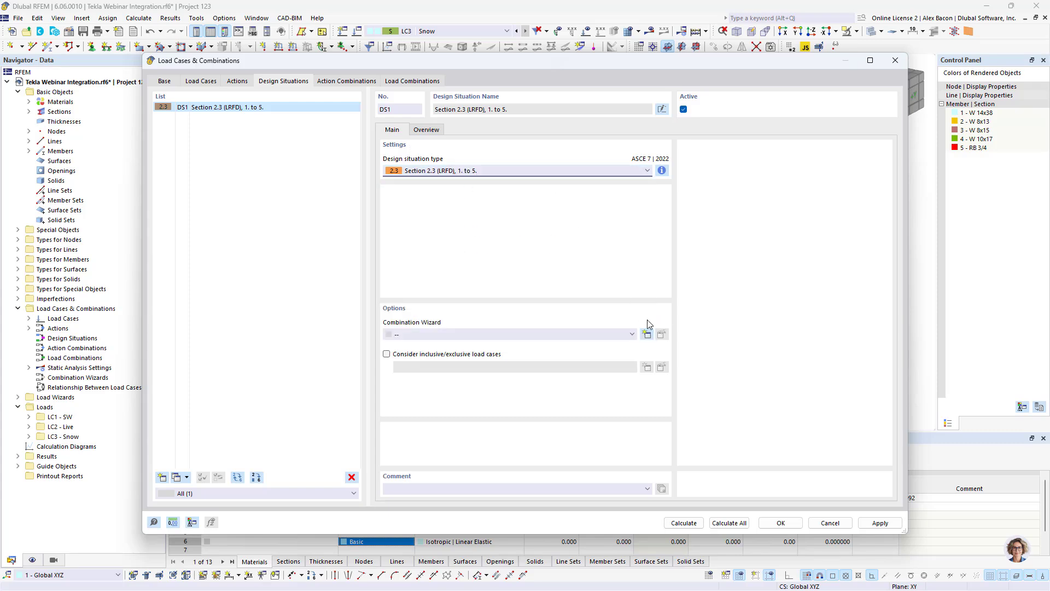
# - Create a combination wizard for the design situation using new Second-order (P-Δ) static analysis settings
pyautogui.click(646, 334)
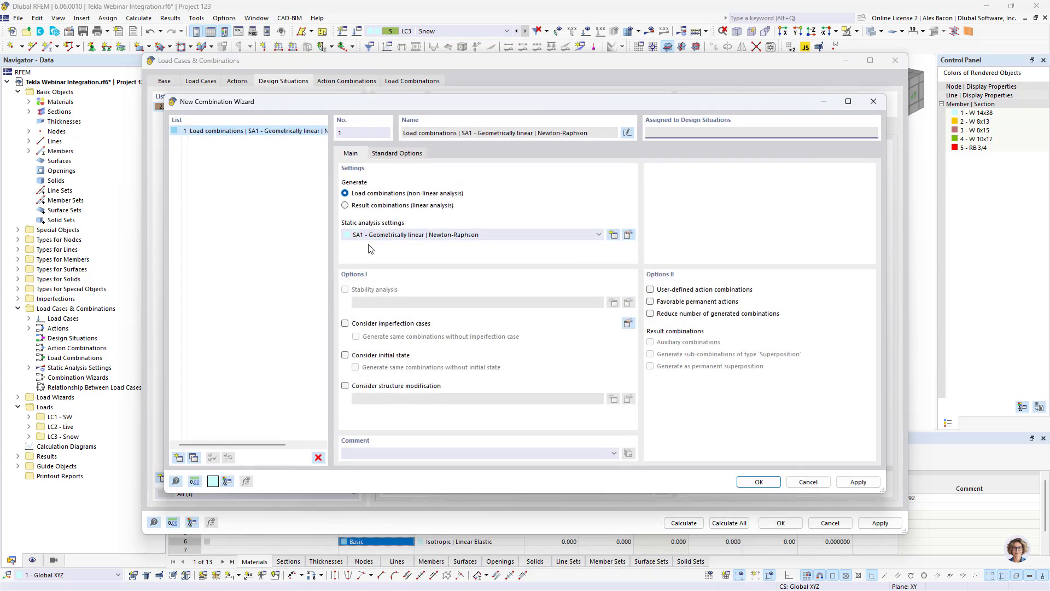
pyautogui.click(398, 240)
pyautogui.click(400, 254)
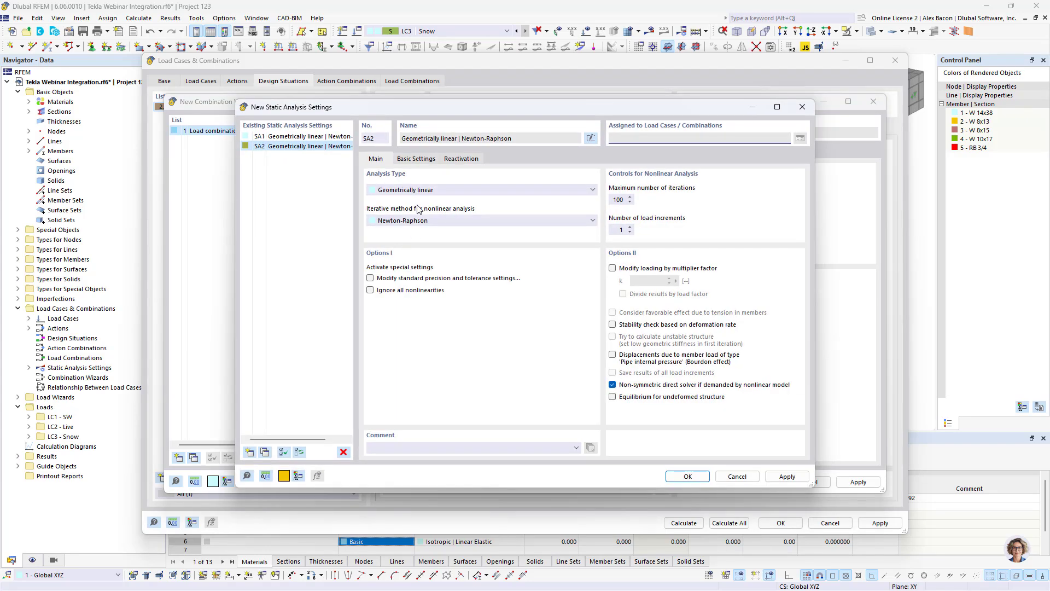
pyautogui.click(417, 208)
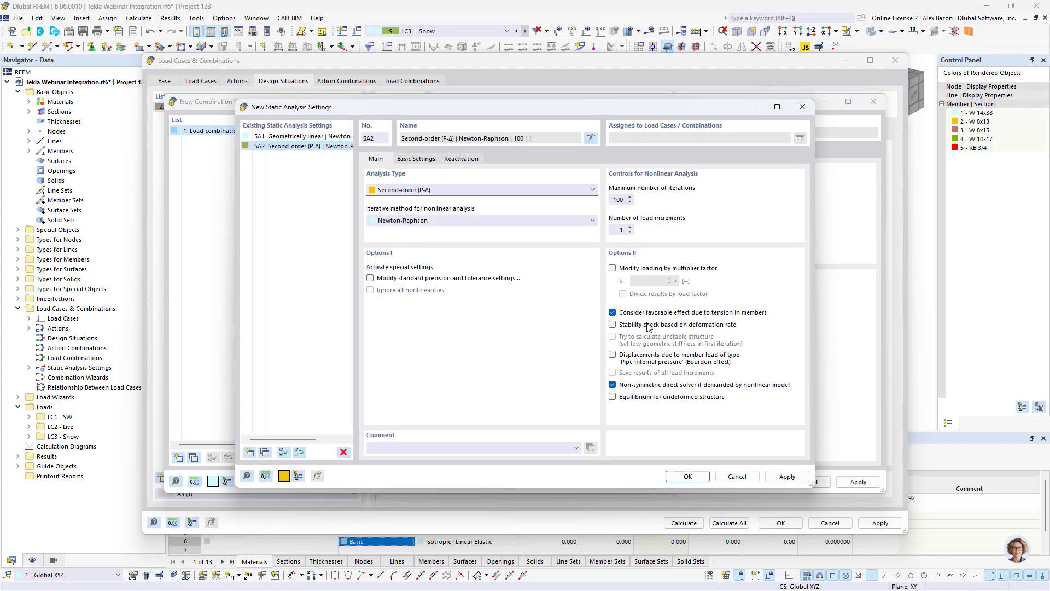
pyautogui.click(687, 476)
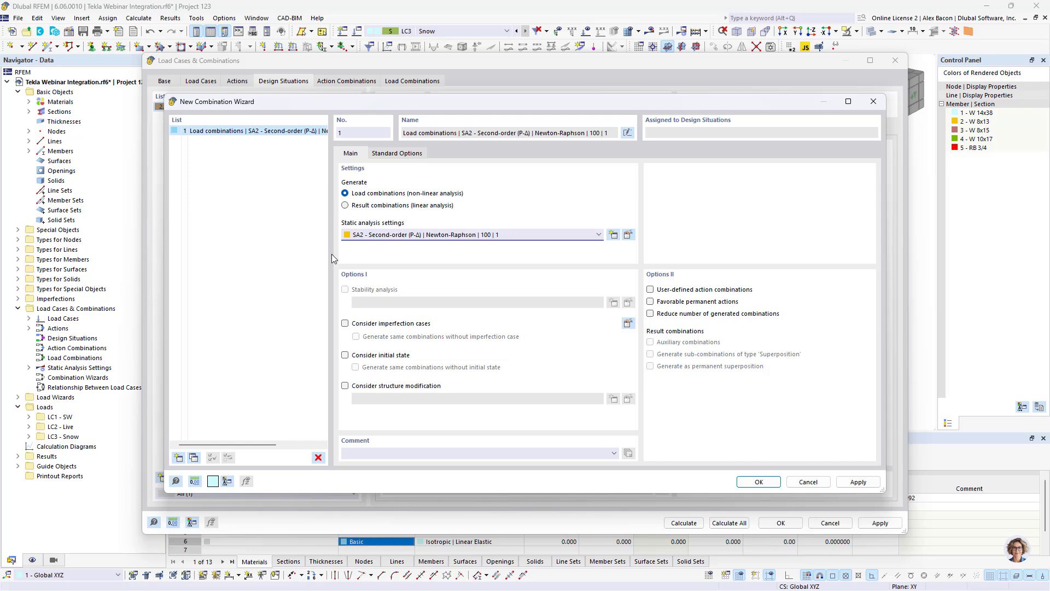
pyautogui.click(760, 482)
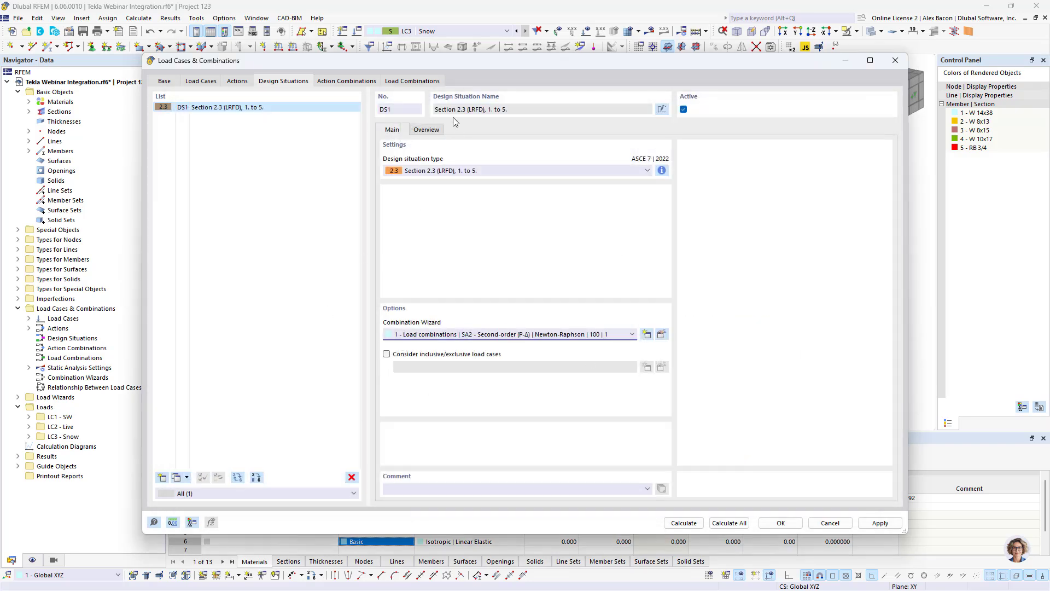
# - Open the information about the combination rules for the design situation
pyautogui.click(663, 170)
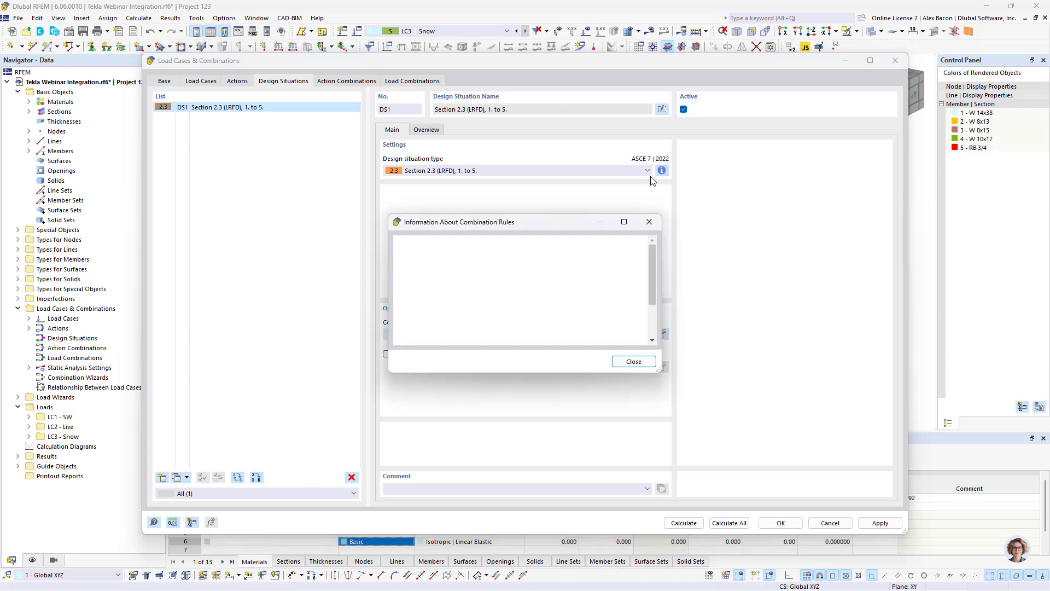
# - Review the combination rules, the generated action and load combinations, and the design situation overview, then close the dialog
pyautogui.scroll(-1, 543, 301)
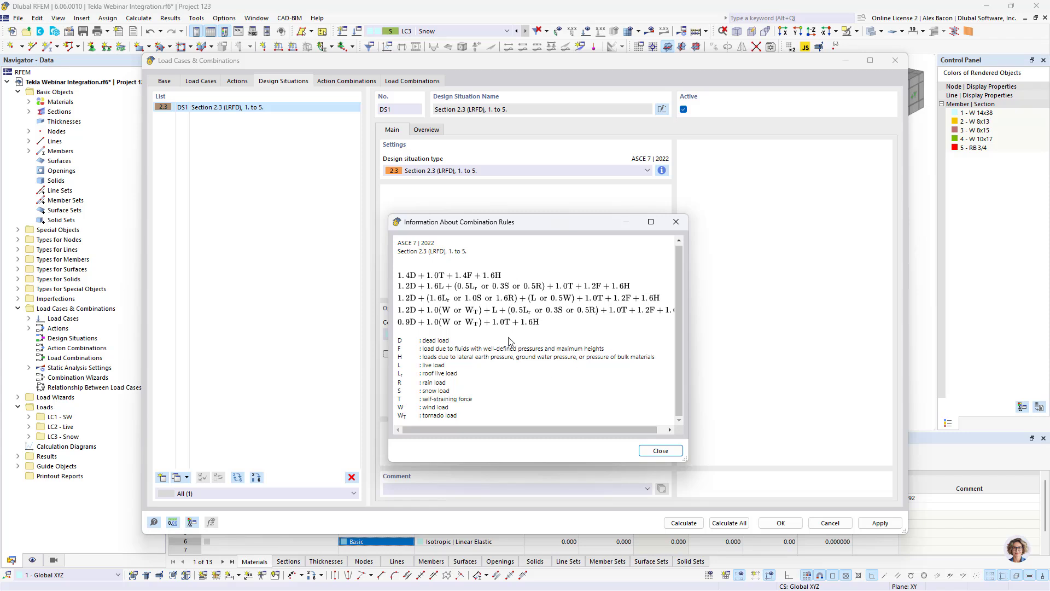
pyautogui.click(676, 222)
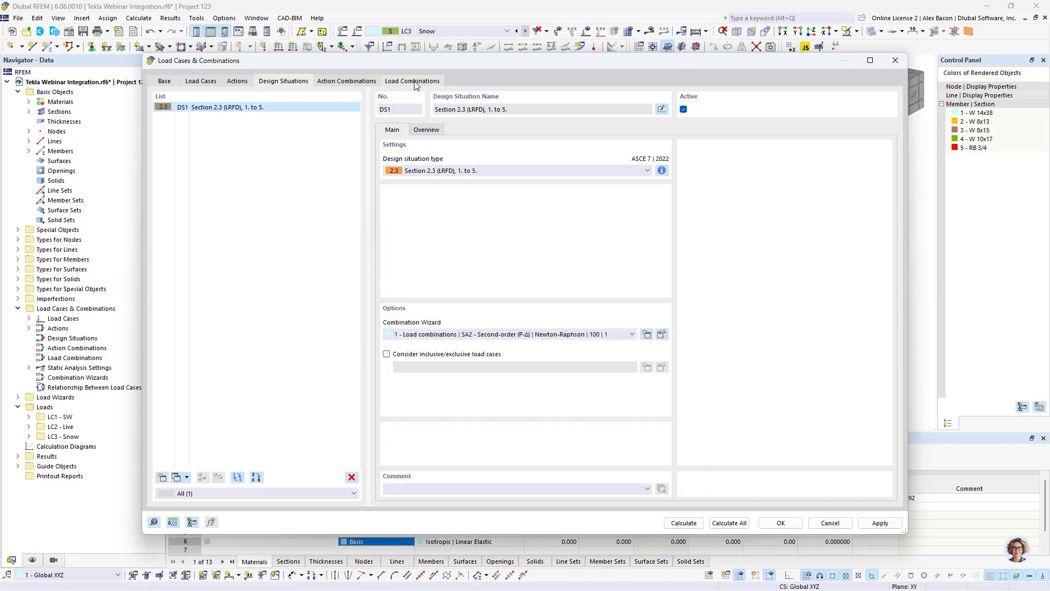
pyautogui.click(414, 82)
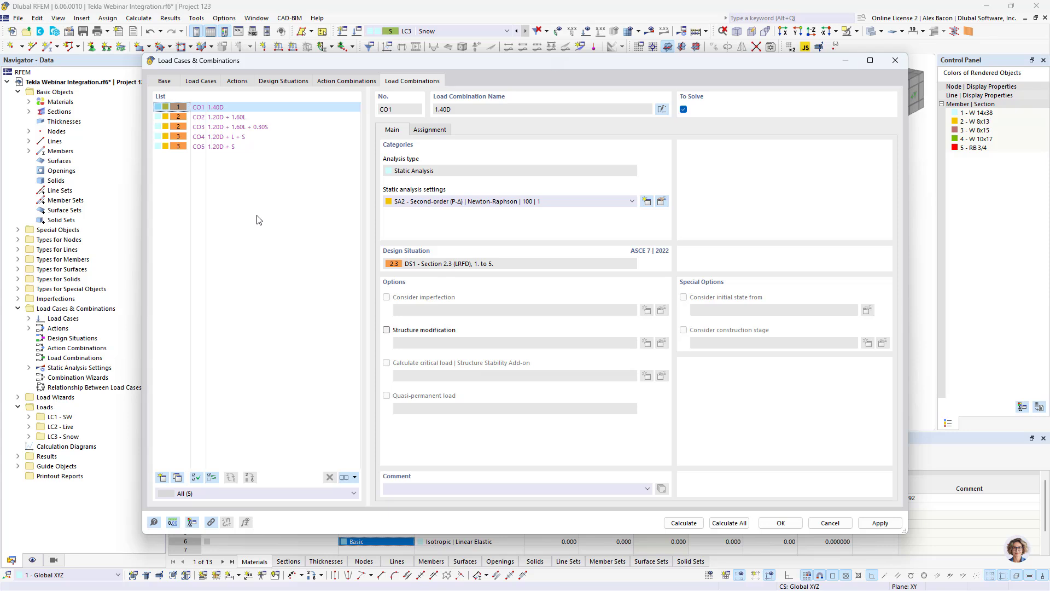
pyautogui.click(347, 82)
pyautogui.click(430, 131)
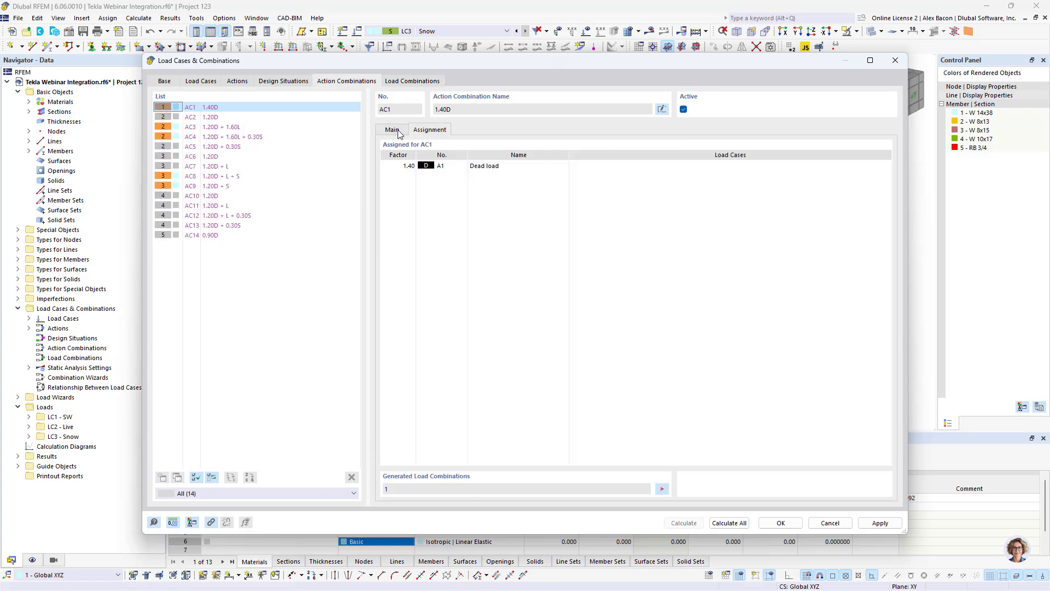
pyautogui.click(398, 132)
pyautogui.click(295, 80)
pyautogui.click(413, 135)
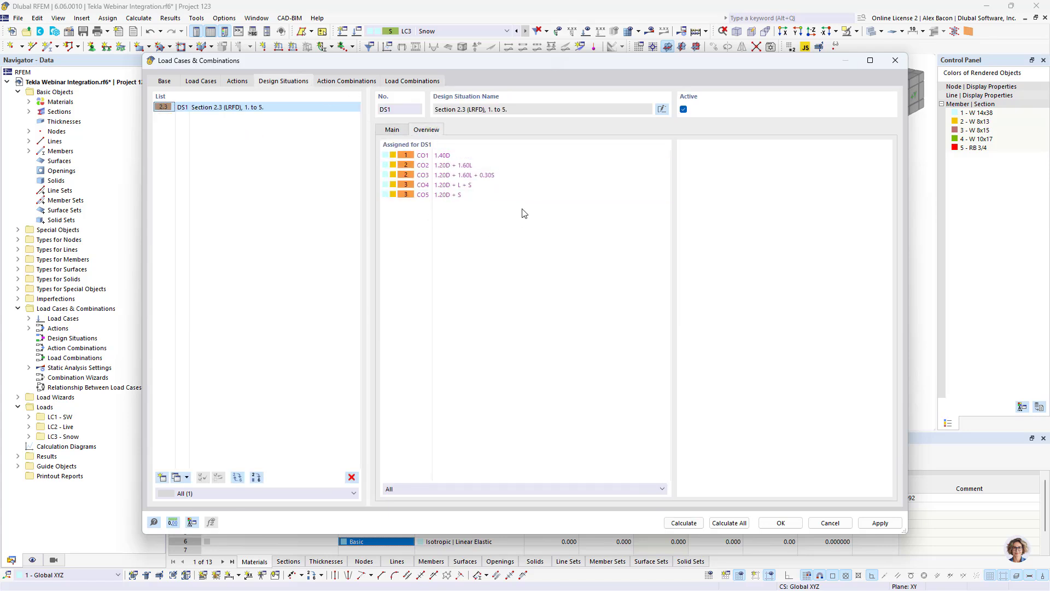
pyautogui.click(781, 522)
# - Make LC2 Live the current load case
pyautogui.click(432, 31)
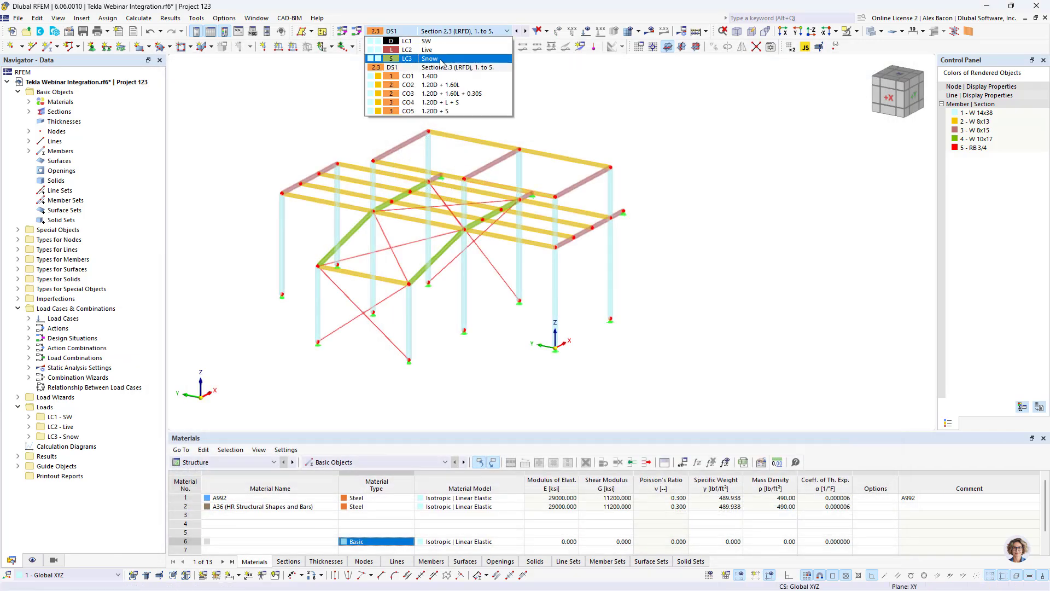
pyautogui.click(438, 52)
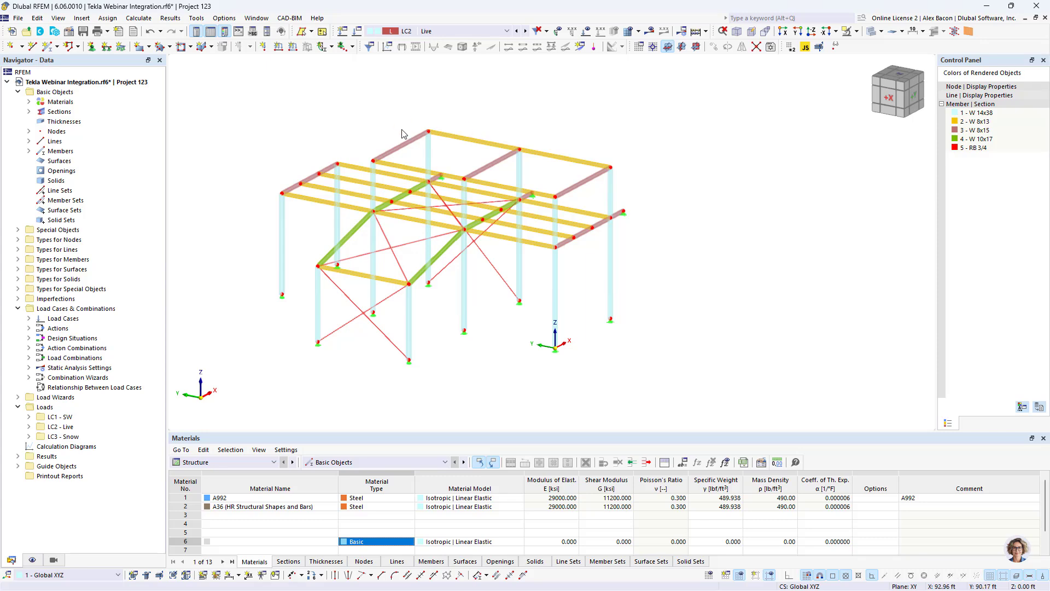
pyautogui.keyDown('ctrl'); pyautogui.moveTo(383, 117); pyautogui.dragTo(525, 121, button='middle'); pyautogui.keyUp('ctrl')
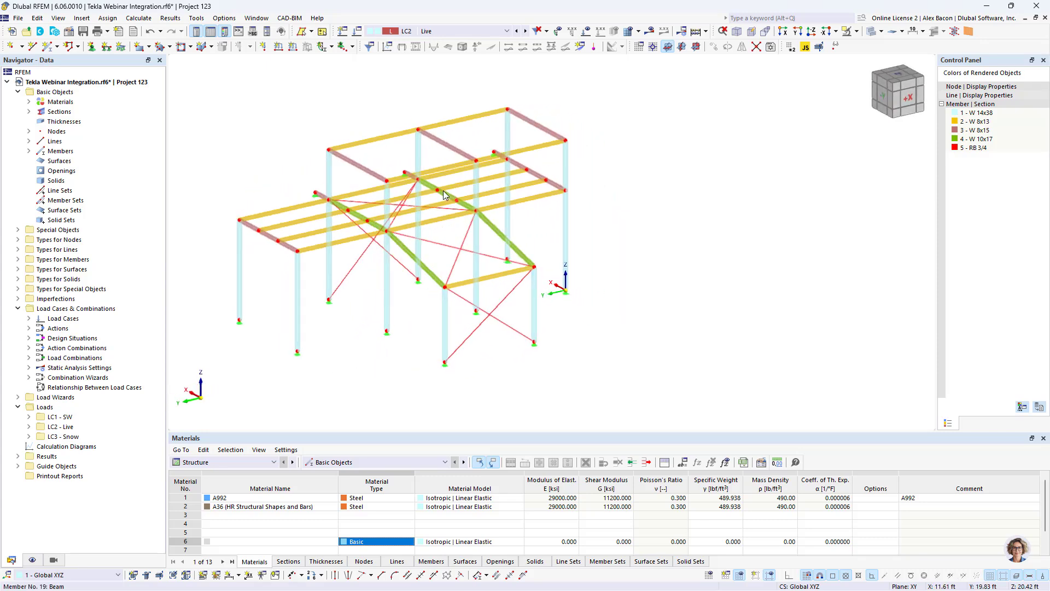
pyautogui.scroll(2, 445, 195)
pyautogui.moveTo(445, 195); pyautogui.dragTo(526, 201, button='middle')
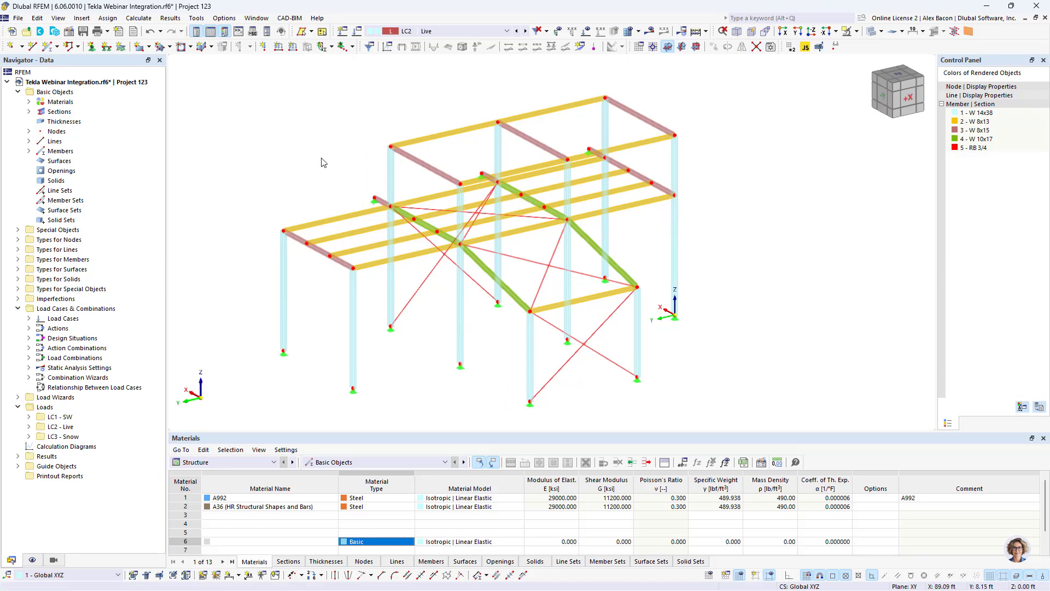
# - Start a new Member Loads from Area Load wizard and set its load magnitude to -0.100 ksf
pyautogui.click(81, 18)
pyautogui.moveTo(138, 153)
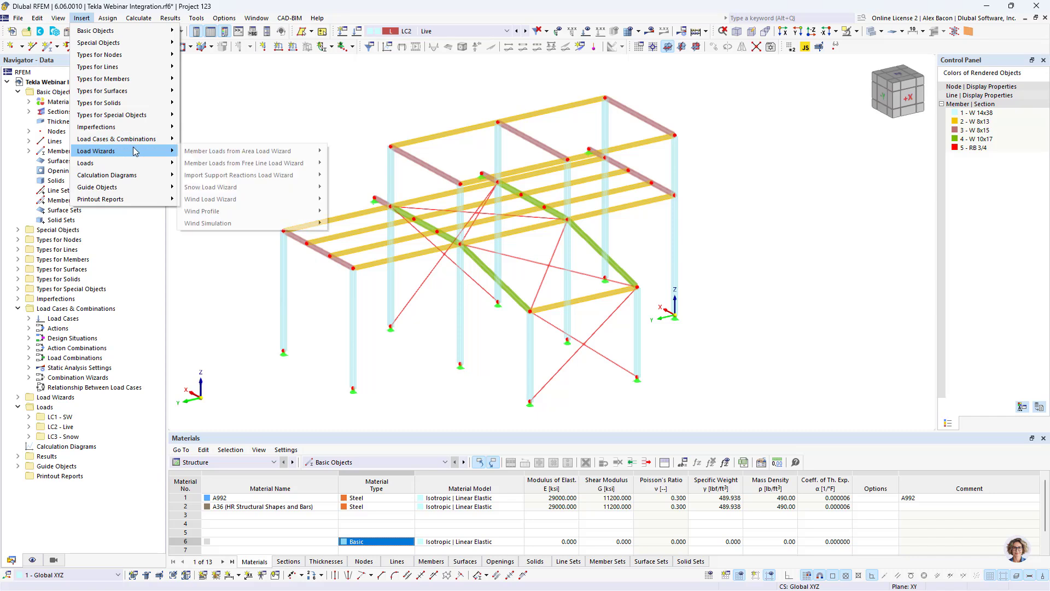
pyautogui.moveTo(229, 156)
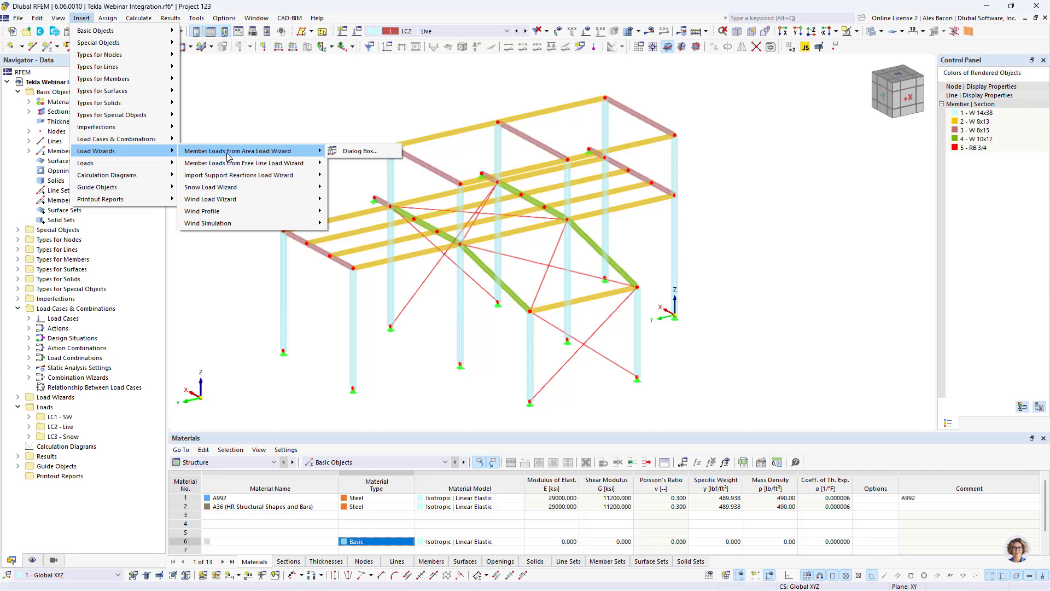
pyautogui.click(371, 151)
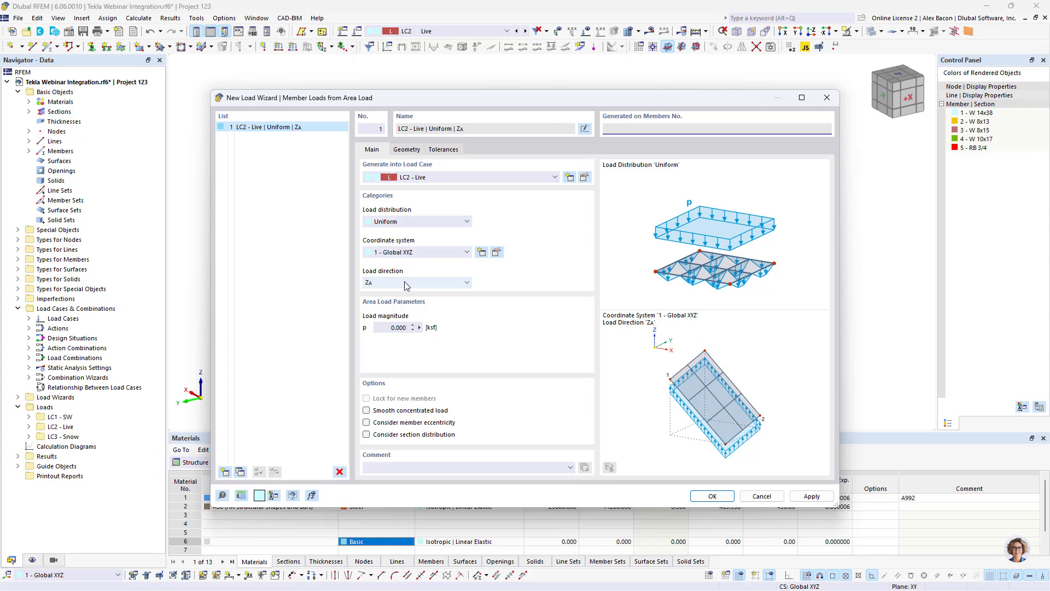
pyautogui.click(385, 326)
pyautogui.press('BackSpace')
# - Define the area load boundary by the corner nodes 10, 12, 4 and 2
pyautogui.click(406, 149)
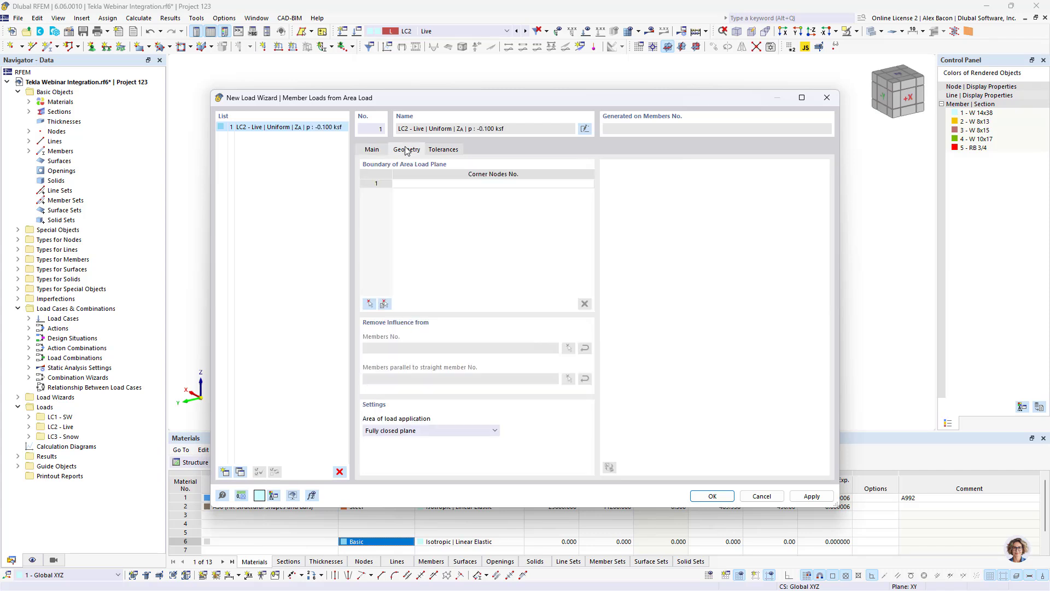
pyautogui.click(371, 304)
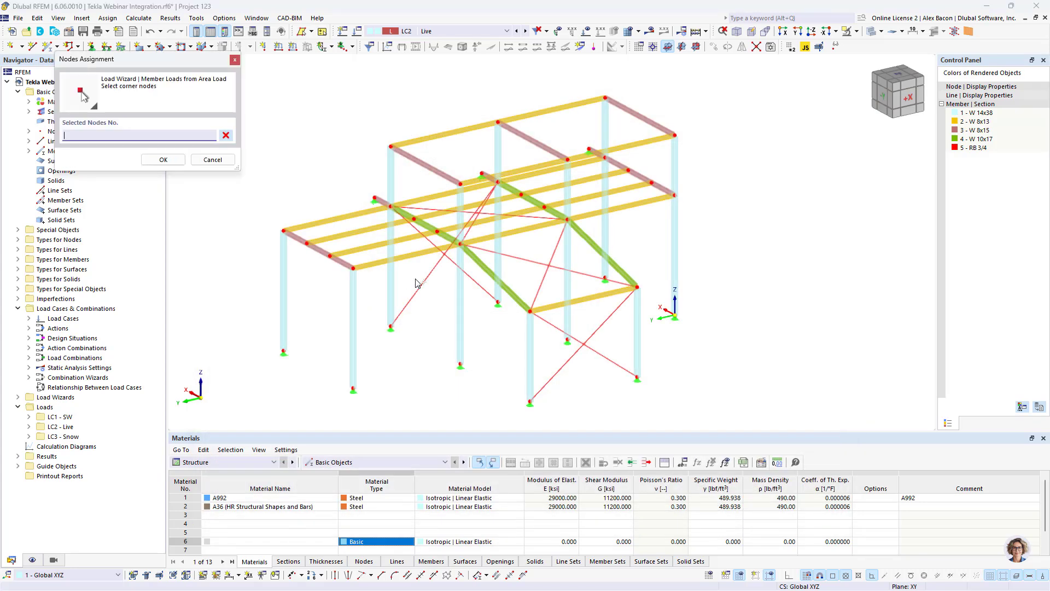
pyautogui.click(460, 245)
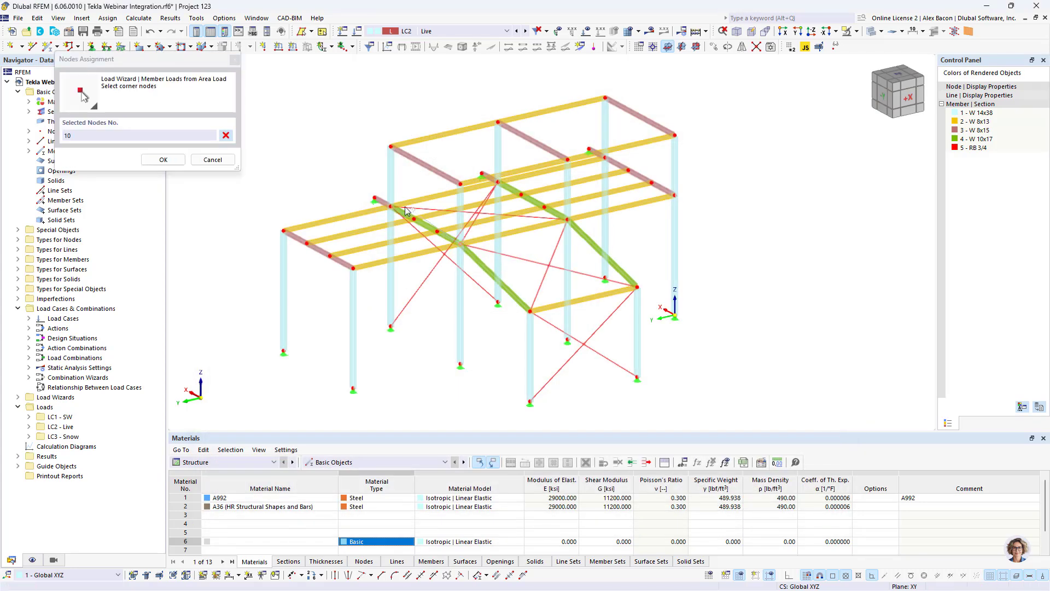
pyautogui.click(391, 207)
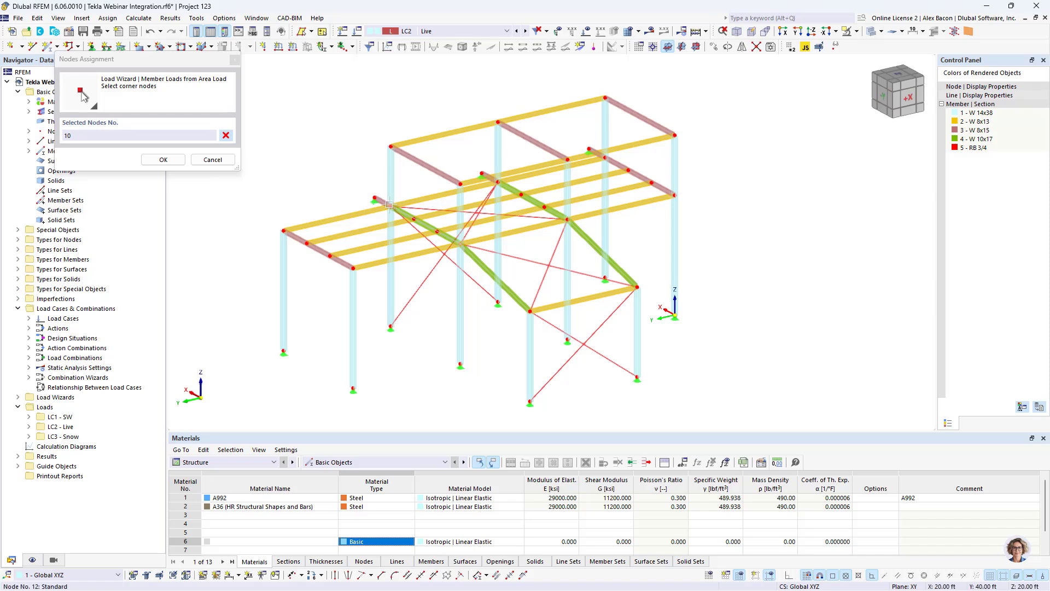
pyautogui.click(606, 157)
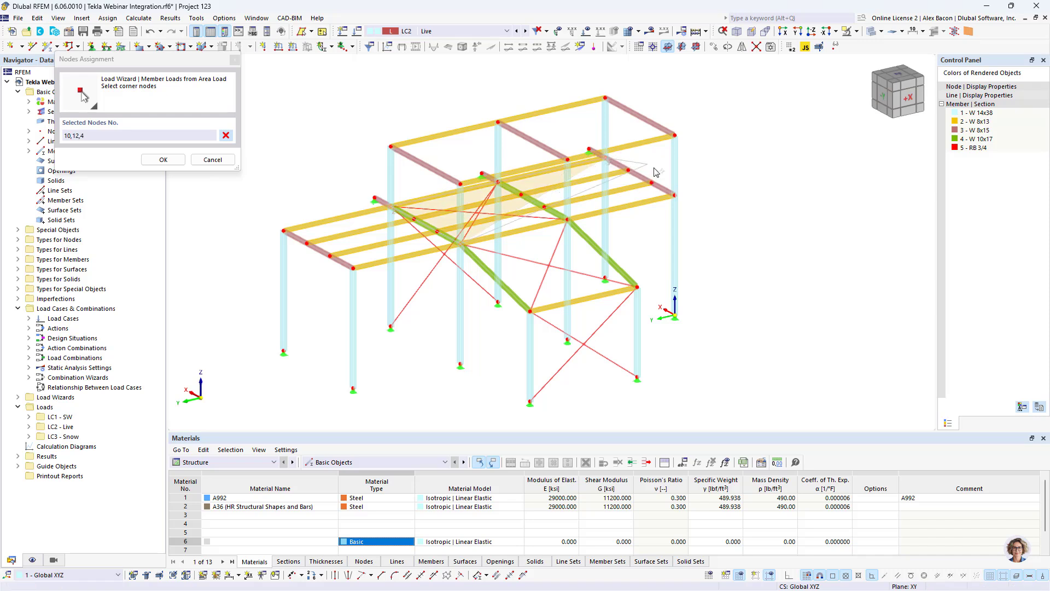
pyautogui.click(673, 194)
pyautogui.click(460, 245)
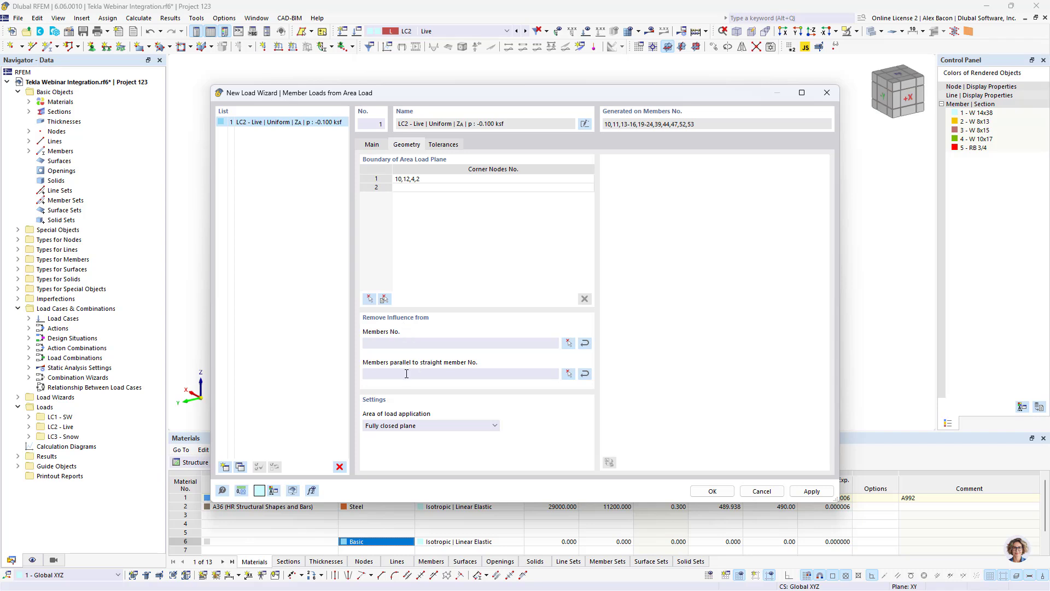
# - Remove load influence from members parallel to member 44 and create the area load wizard
pyautogui.click(569, 373)
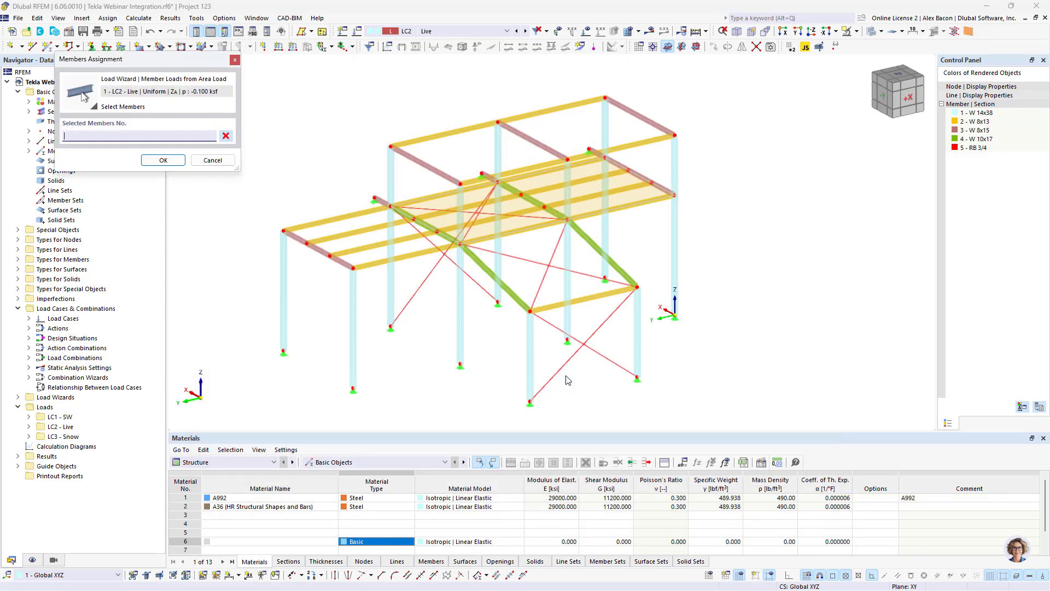
pyautogui.scroll(6, 449, 242)
pyautogui.click(447, 234)
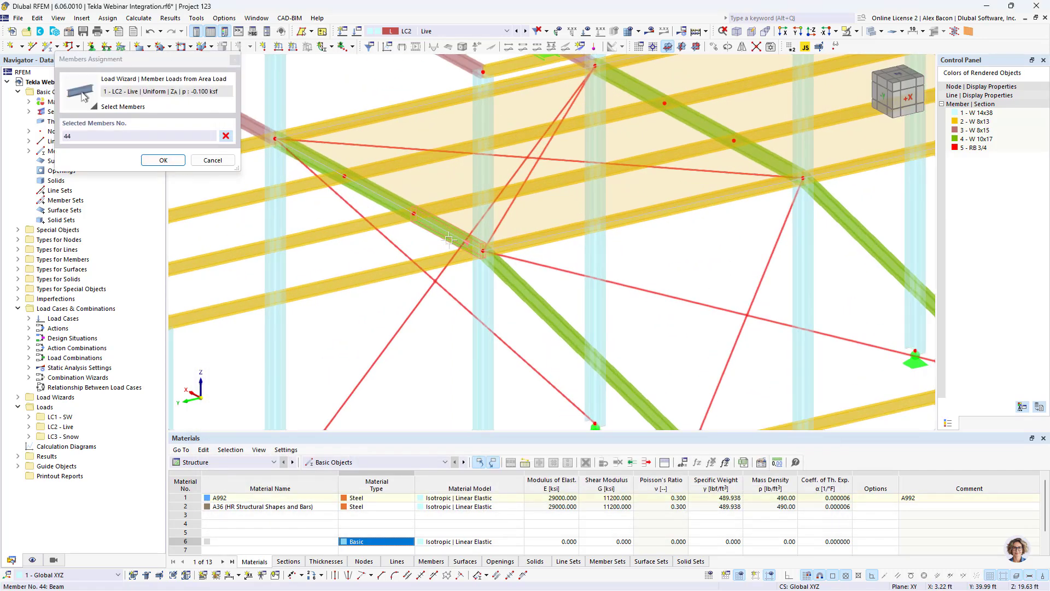
pyautogui.click(162, 159)
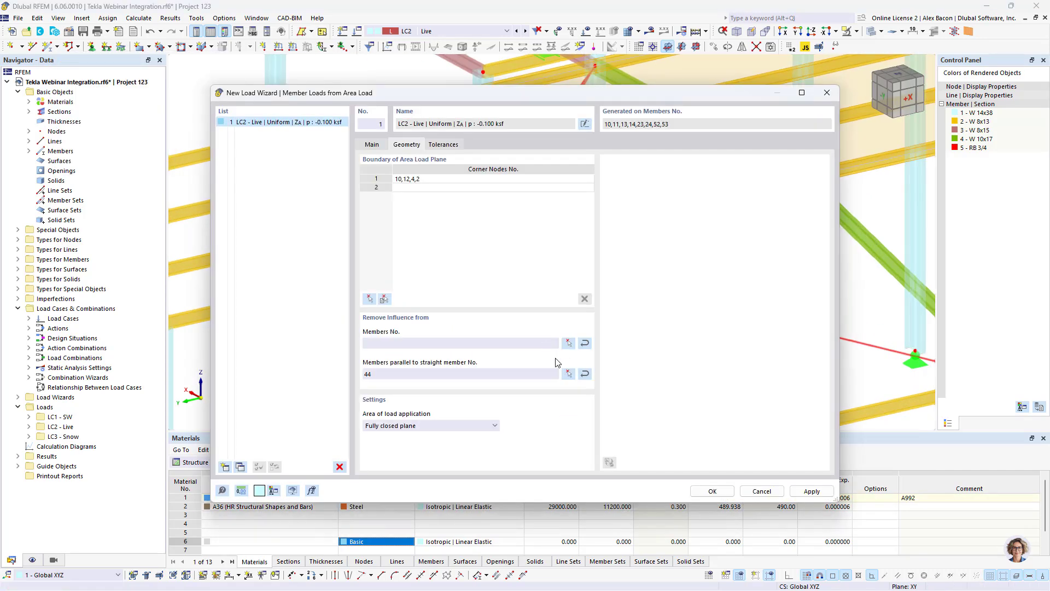
pyautogui.click(712, 491)
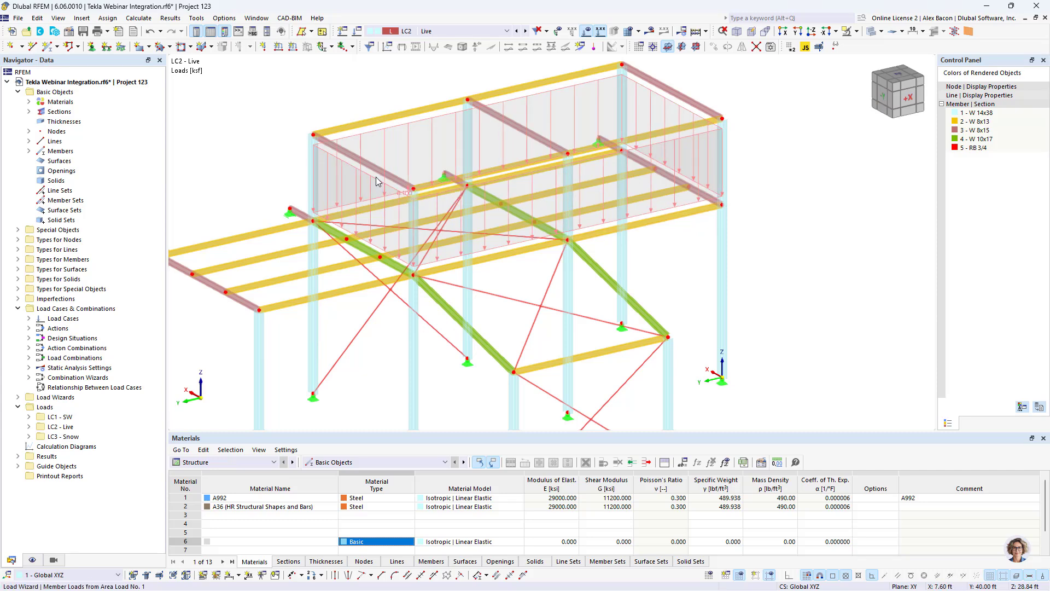
# - Toggle the separate display of the generated member loads to inspect how the area load is distributed
pyautogui.rightClick(376, 181)
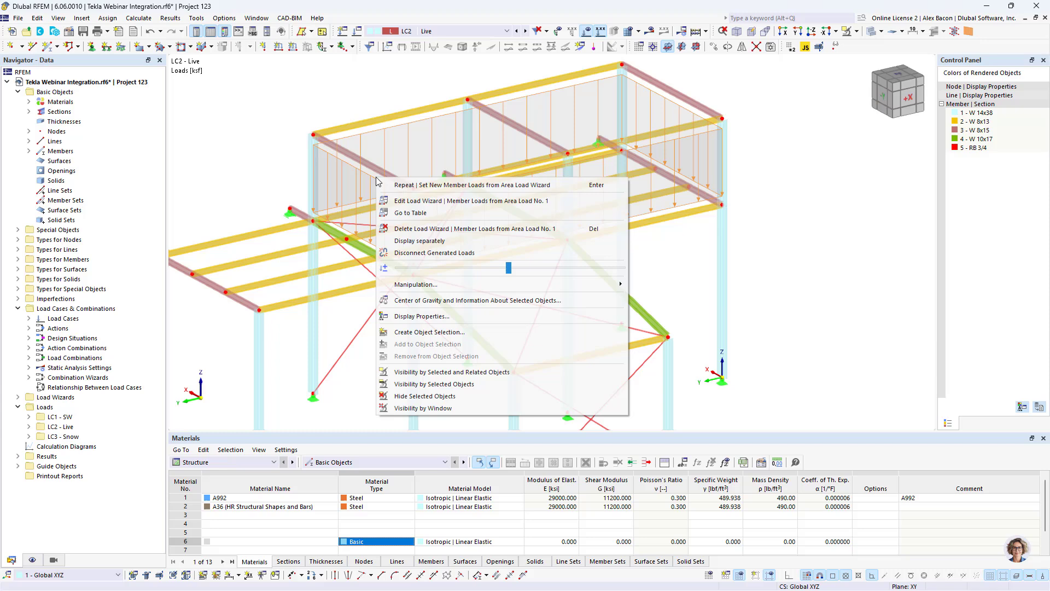
pyautogui.click(439, 241)
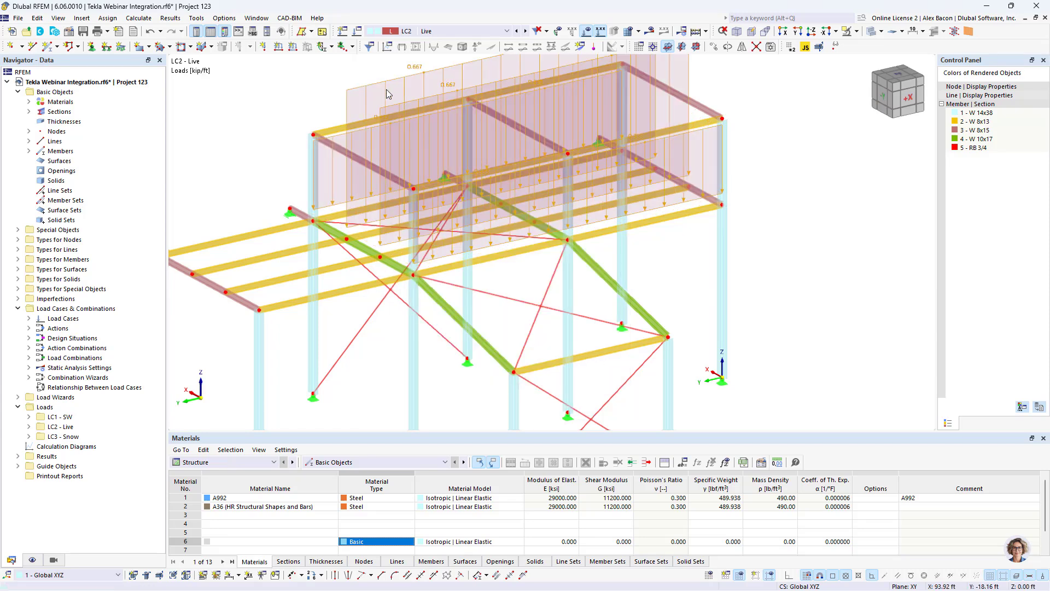
pyautogui.scroll(-2, 383, 128)
pyautogui.rightClick(387, 140)
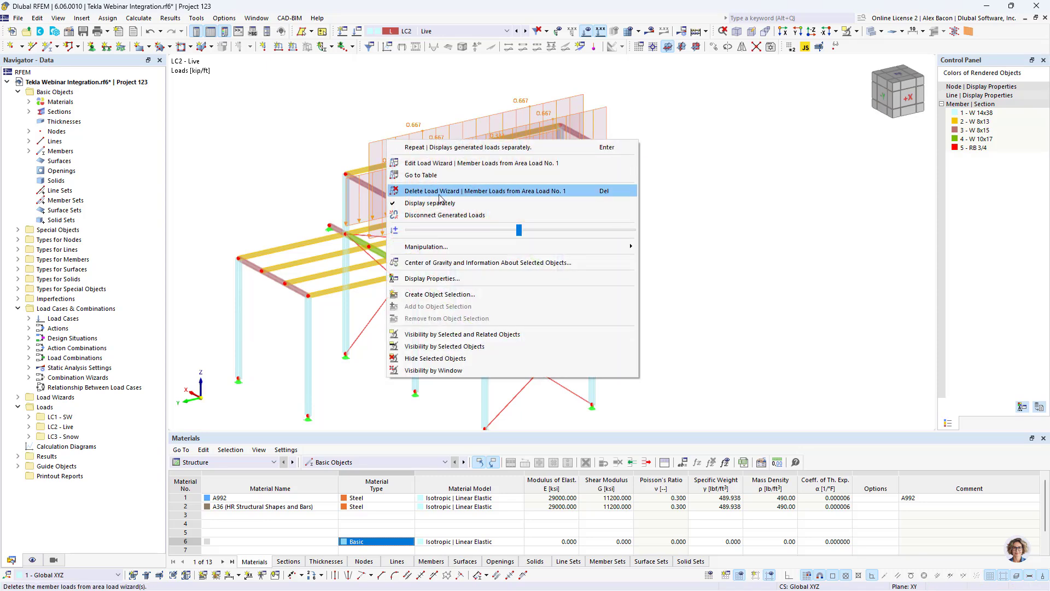
pyautogui.press('Escape')
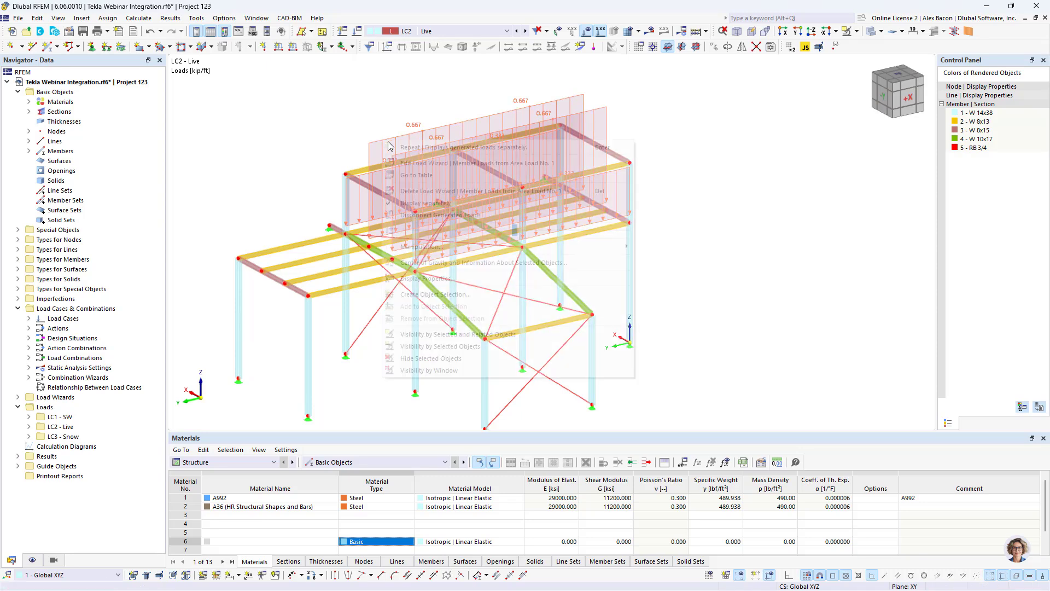
pyautogui.rightClick(383, 140)
pyautogui.click(420, 216)
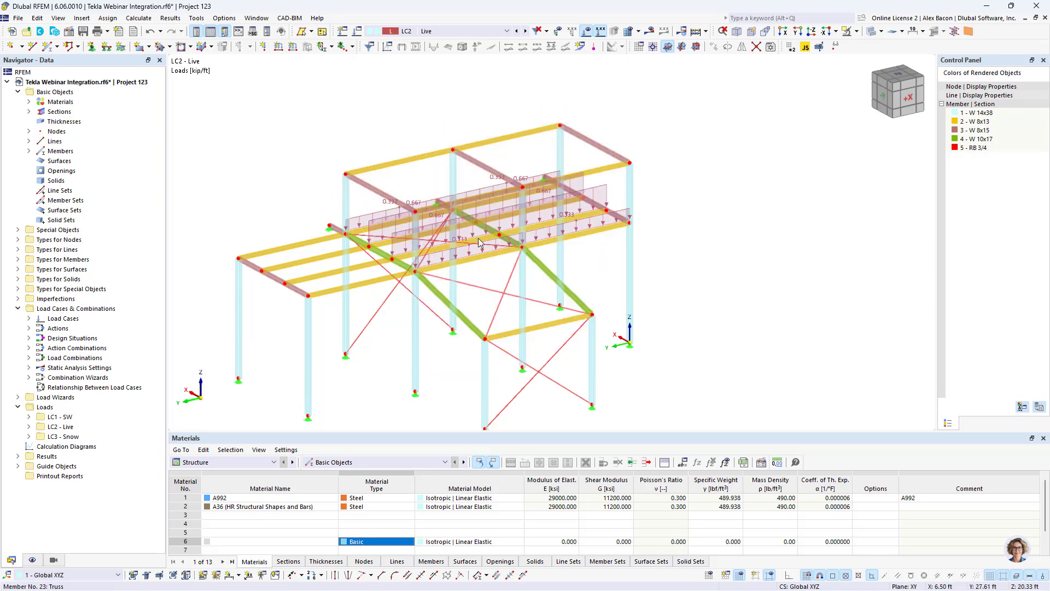
pyautogui.keyDown('ctrl'); pyautogui.moveTo(501, 243); pyautogui.dragTo(478, 243, button='middle'); pyautogui.keyUp('ctrl')
pyautogui.scroll(5, 392, 249)
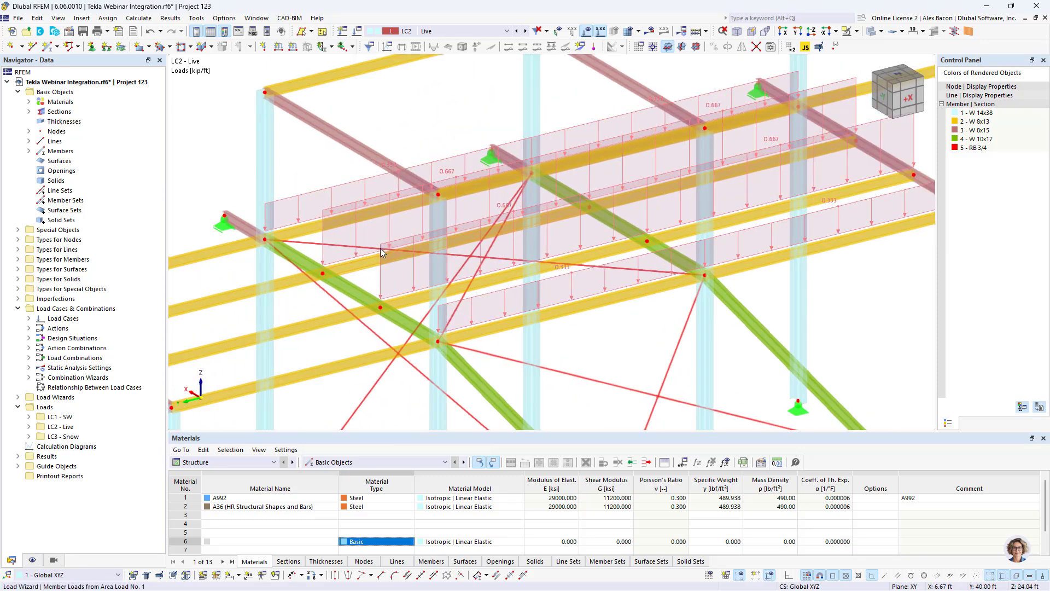
pyautogui.rightClick(379, 248)
pyautogui.click(448, 319)
pyautogui.scroll(-3, 449, 319)
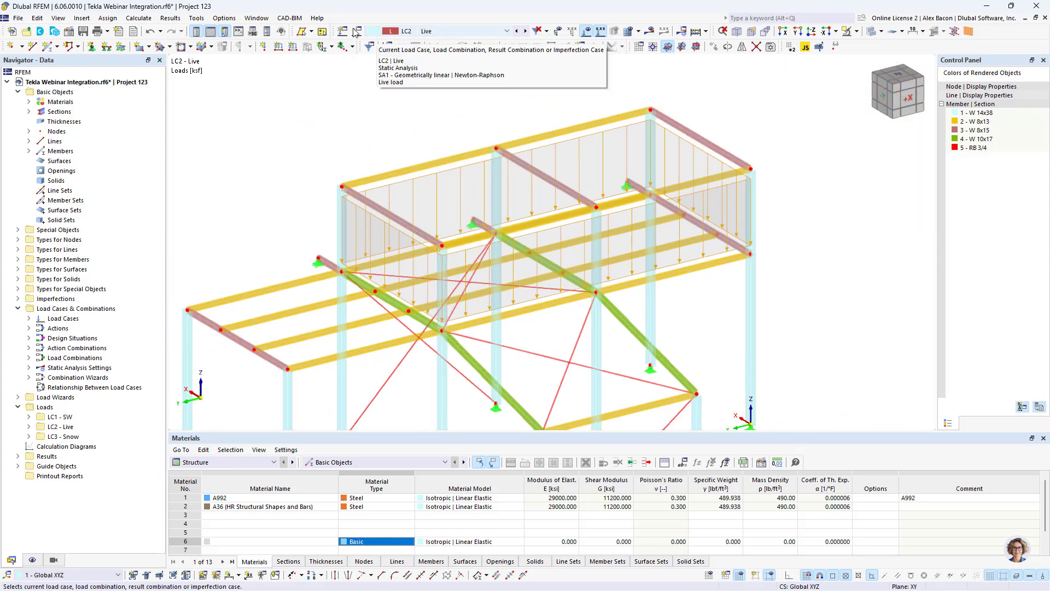
# - Switch the active load case to LC3 Snow and start a new Snow Load wizard
pyautogui.click(524, 32)
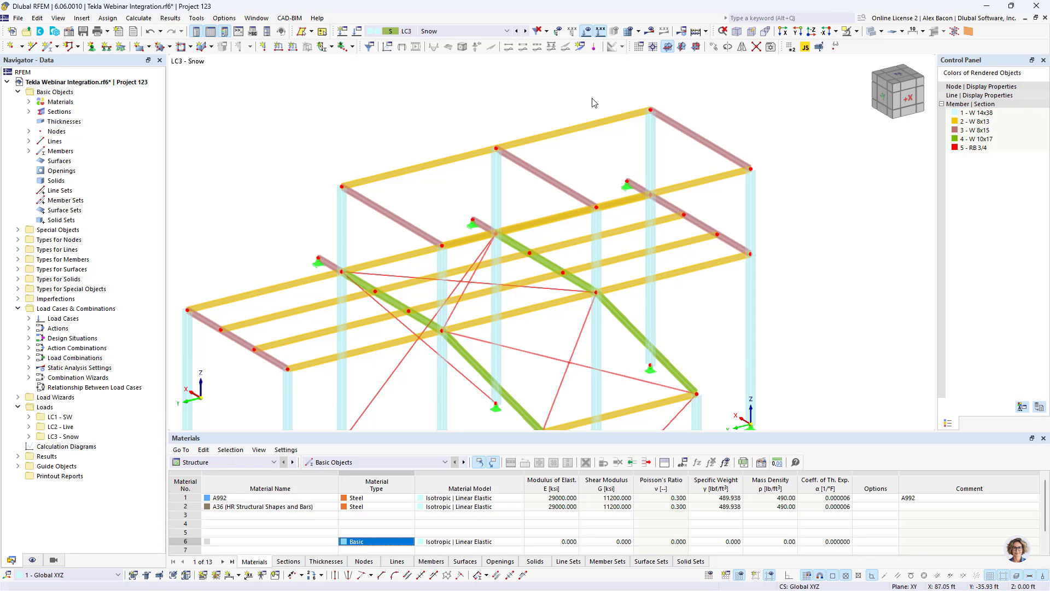
pyautogui.click(20, 398)
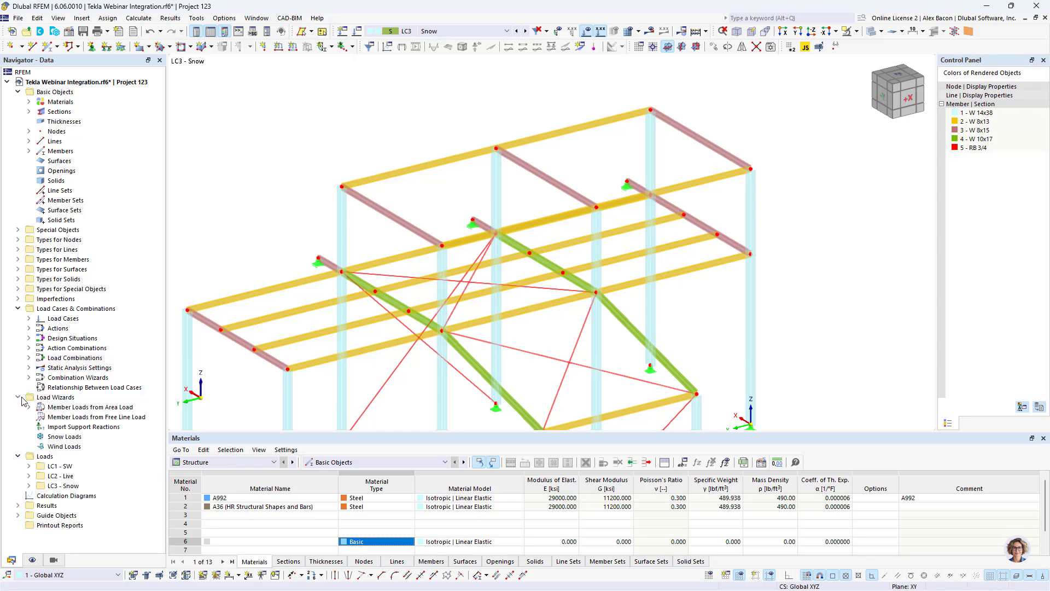
pyautogui.rightClick(88, 448)
pyautogui.click(65, 438)
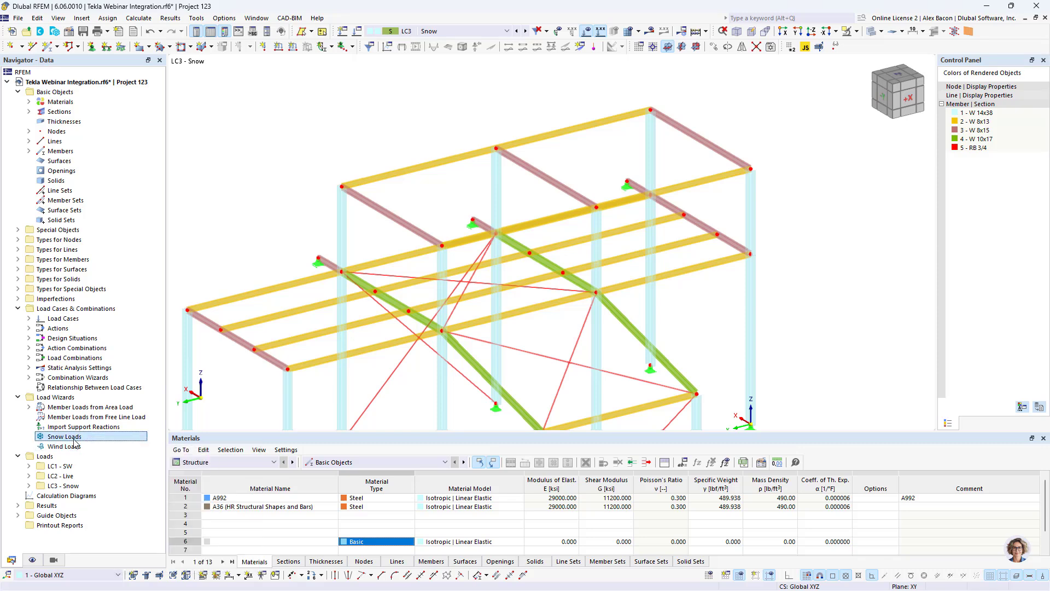
pyautogui.rightClick(64, 438)
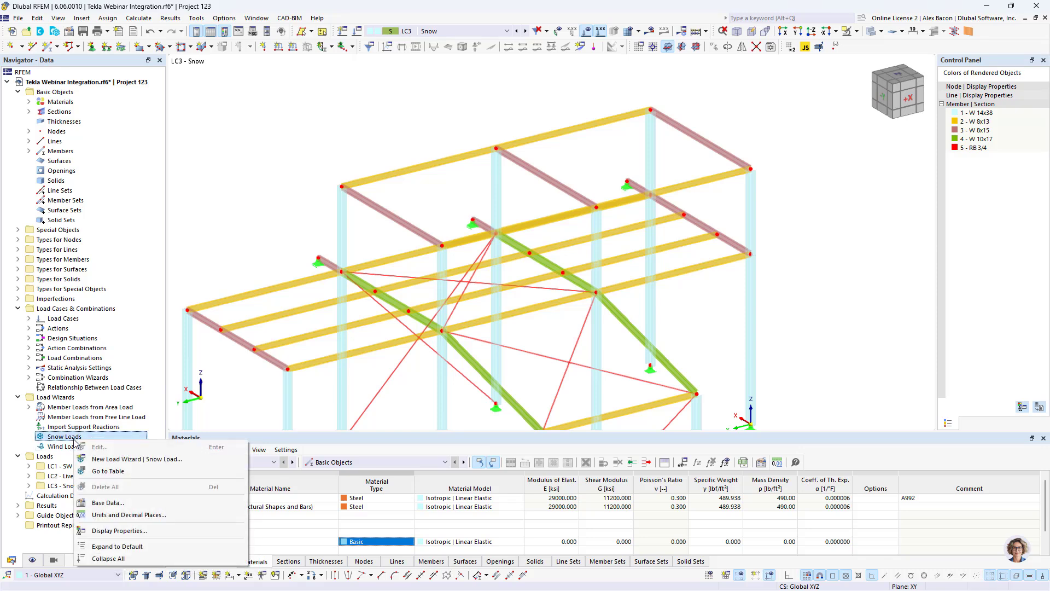
pyautogui.click(113, 459)
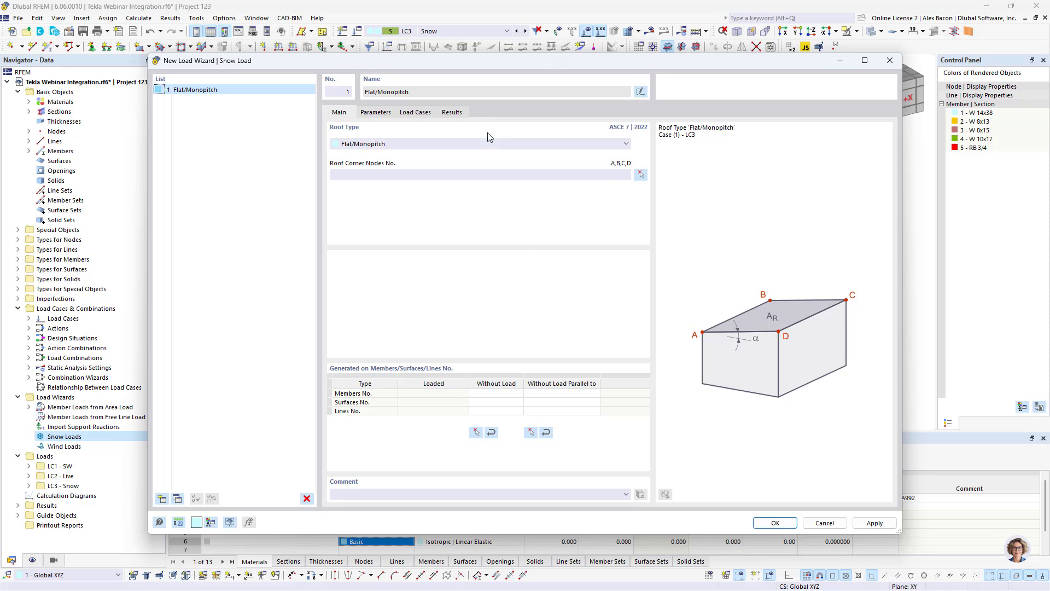
# - Keep the Flat/Monopitch roof type and name the snow load wizard Roof 1
pyautogui.click(378, 145)
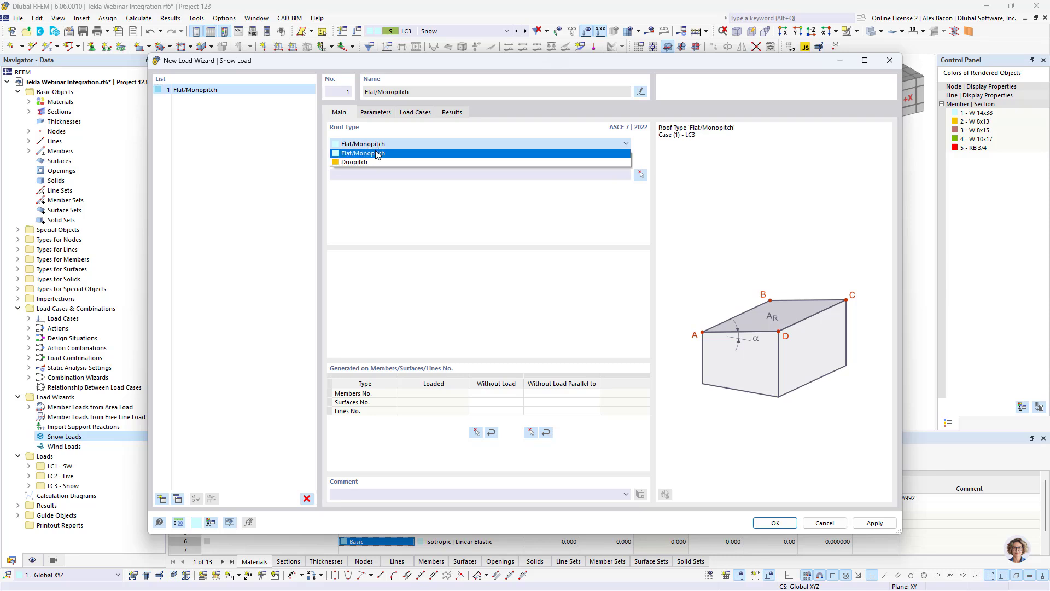
pyautogui.click(377, 154)
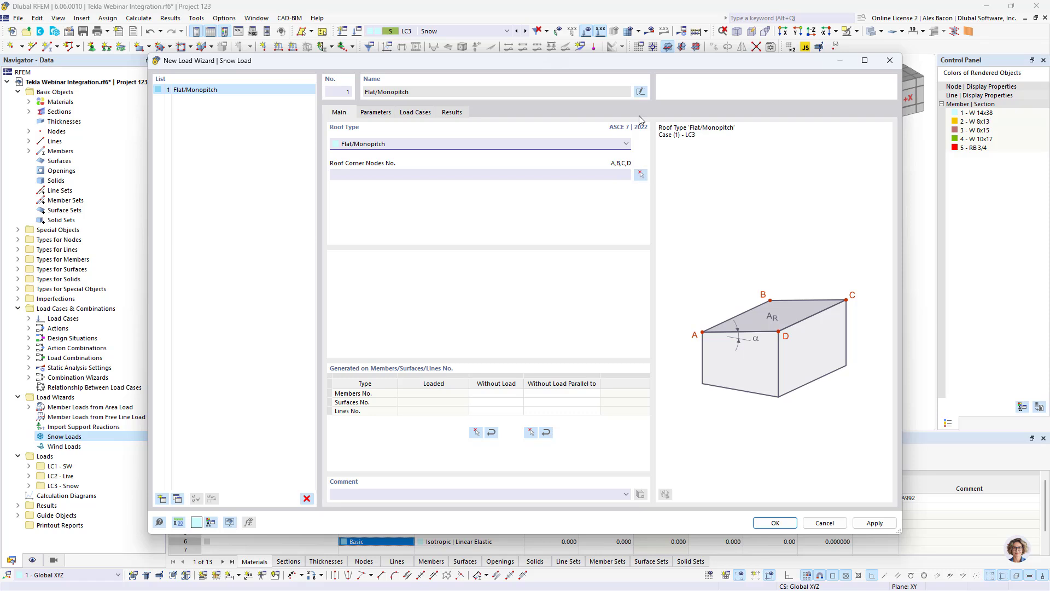
pyautogui.click(639, 91)
pyautogui.press('BackSpace')
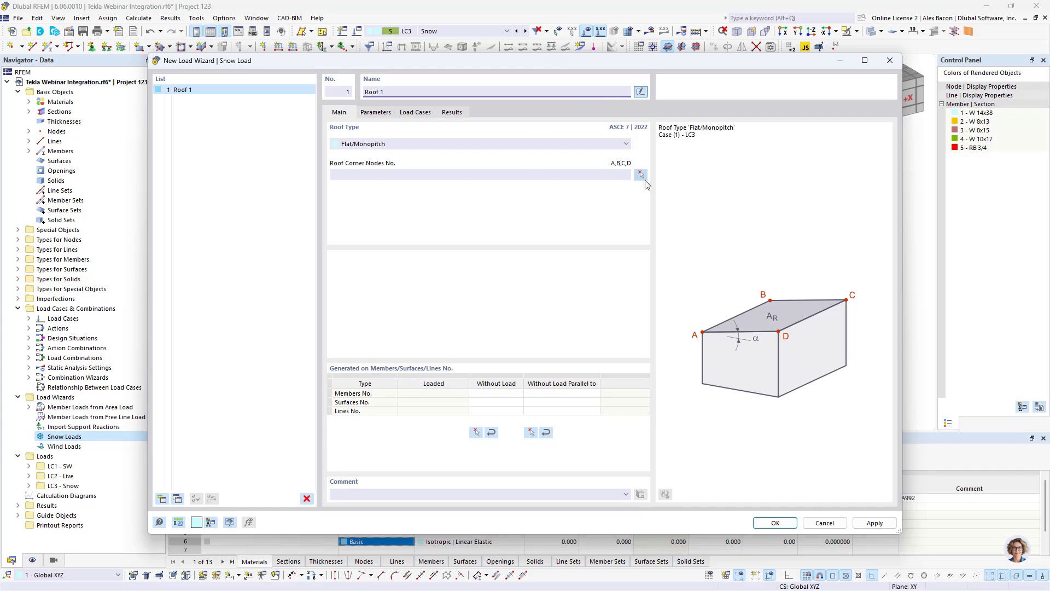
# - Define the roof corner nodes as 12, 10, 2 and 4 in the model
pyautogui.click(640, 176)
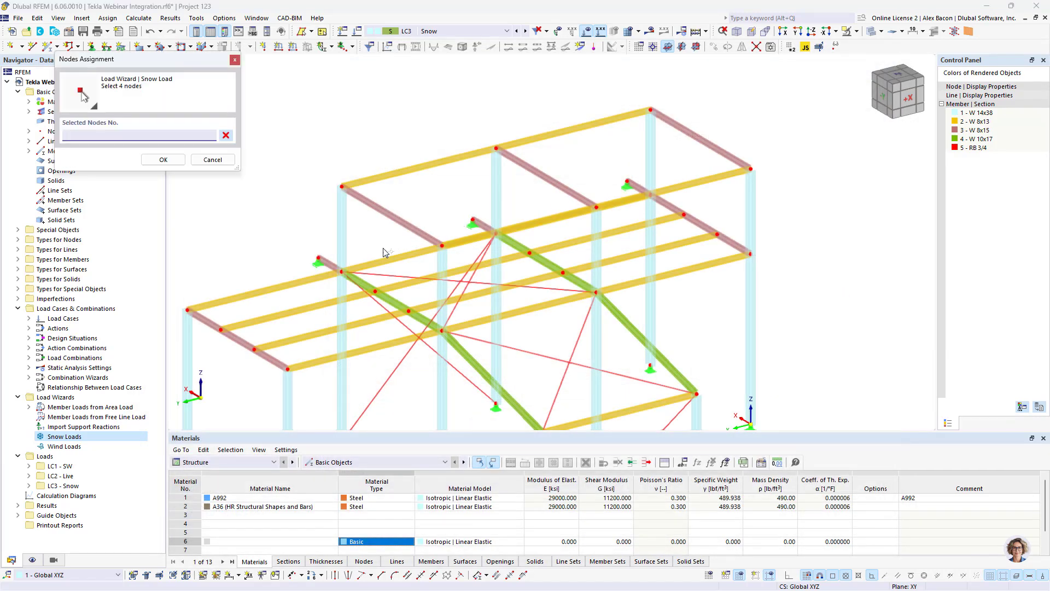
pyautogui.click(343, 271)
pyautogui.click(442, 331)
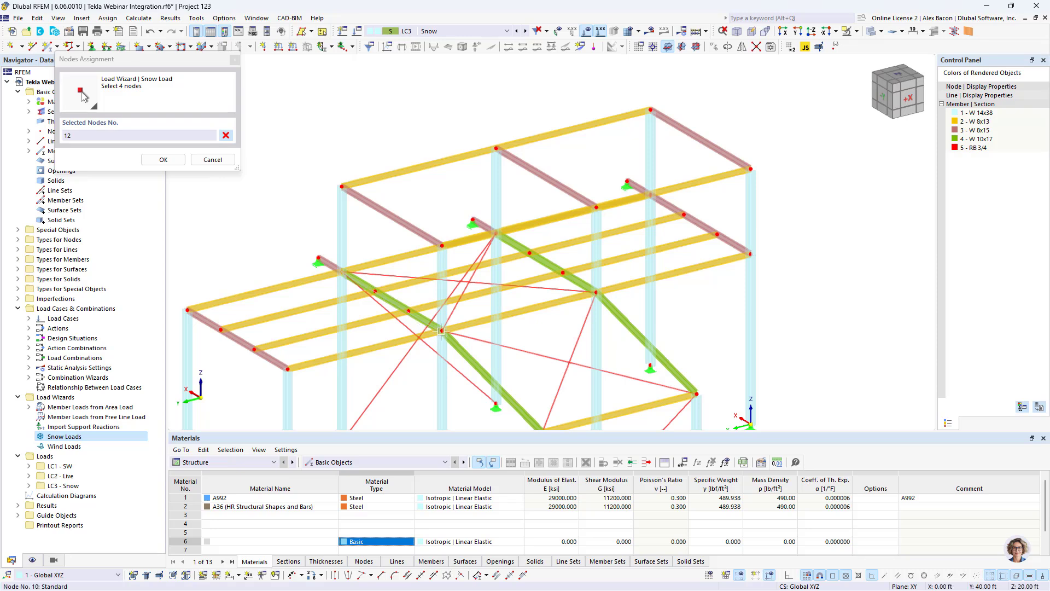
pyautogui.click(750, 254)
pyautogui.click(650, 195)
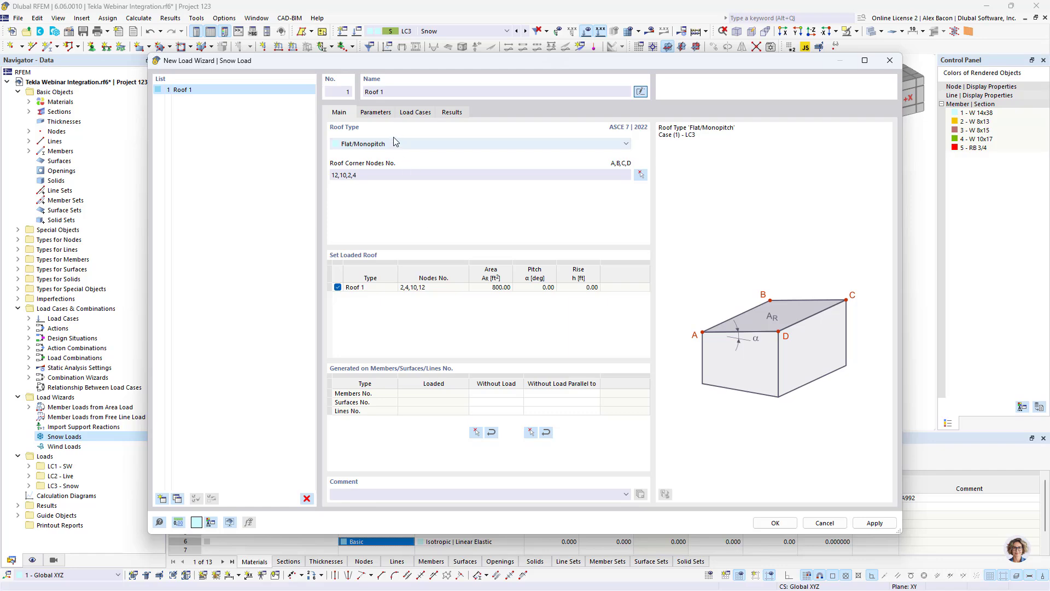
# - Open the snow load parameters and set the definition type to Map and parameters
pyautogui.click(374, 113)
pyautogui.click(343, 112)
pyautogui.click(380, 112)
pyautogui.click(547, 161)
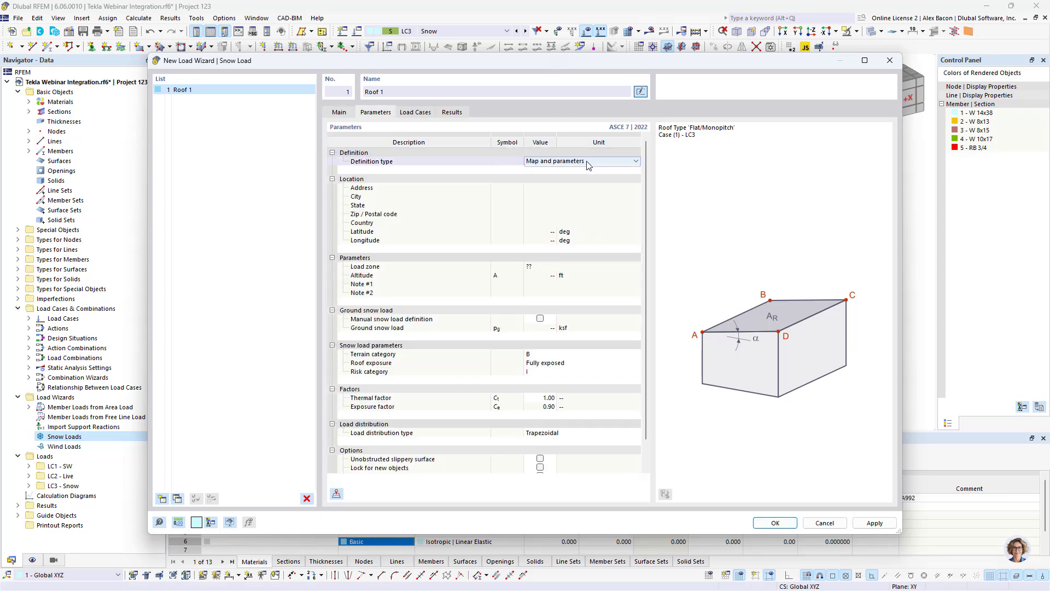
pyautogui.click(588, 163)
pyautogui.click(574, 174)
pyautogui.click(575, 161)
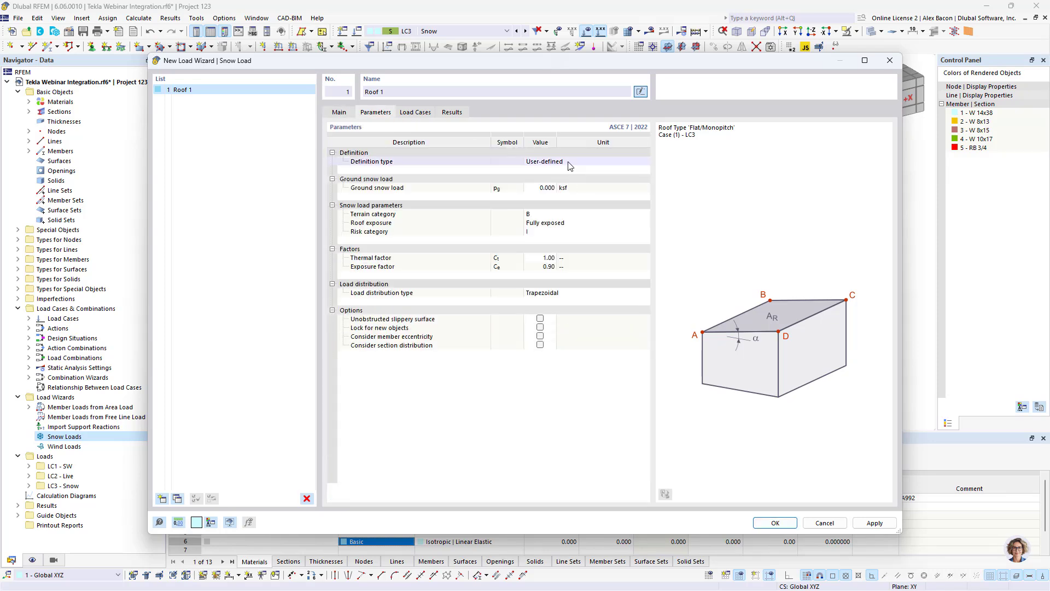
pyautogui.click(575, 161)
pyautogui.click(574, 169)
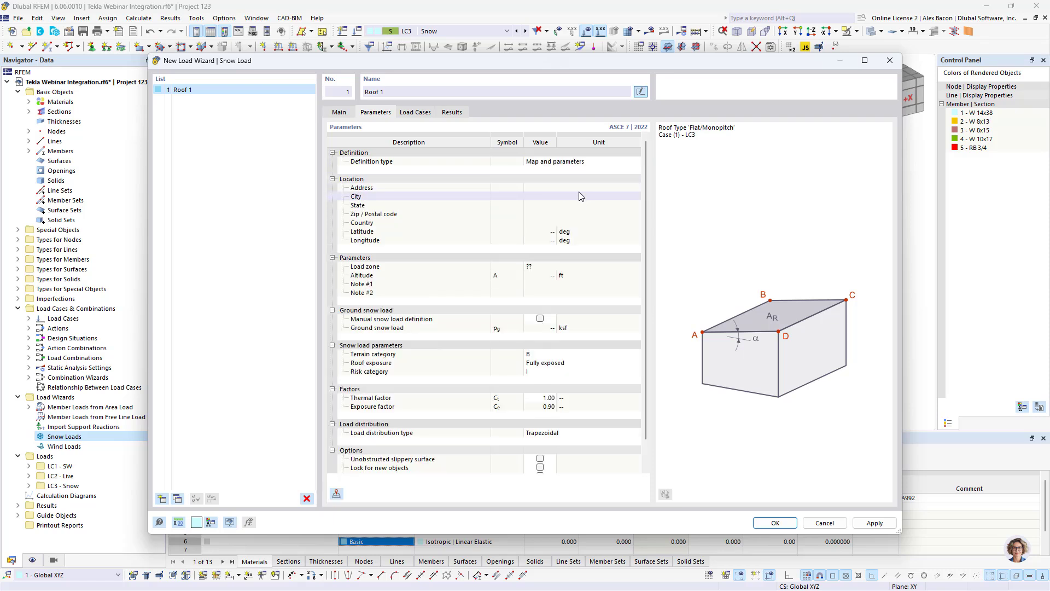
# - Import the location and ground snow load from the snow load map for Philadelphia, PA, USA
pyautogui.click(337, 496)
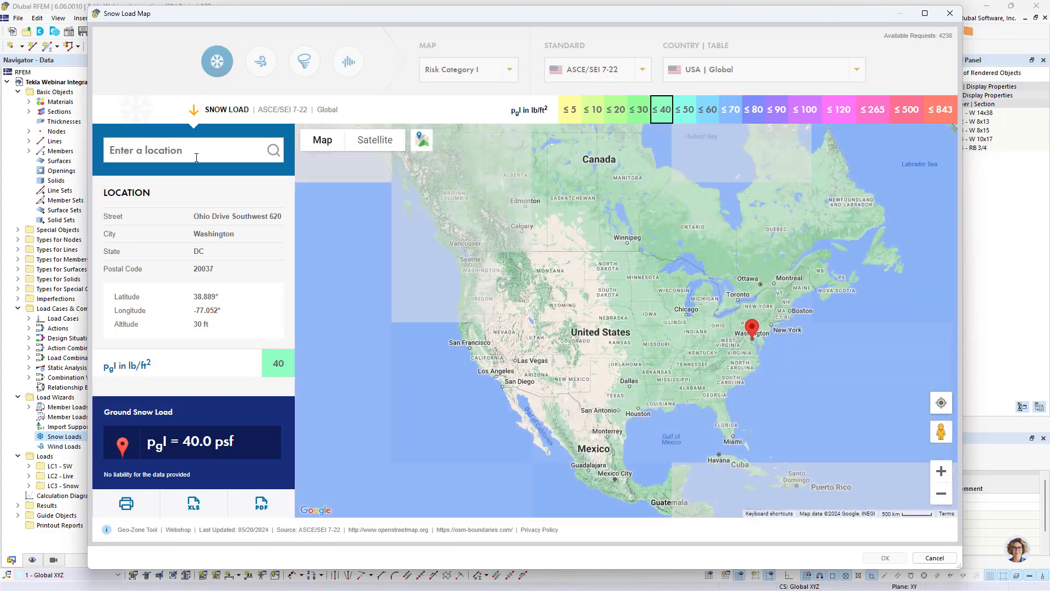
pyautogui.click(198, 152)
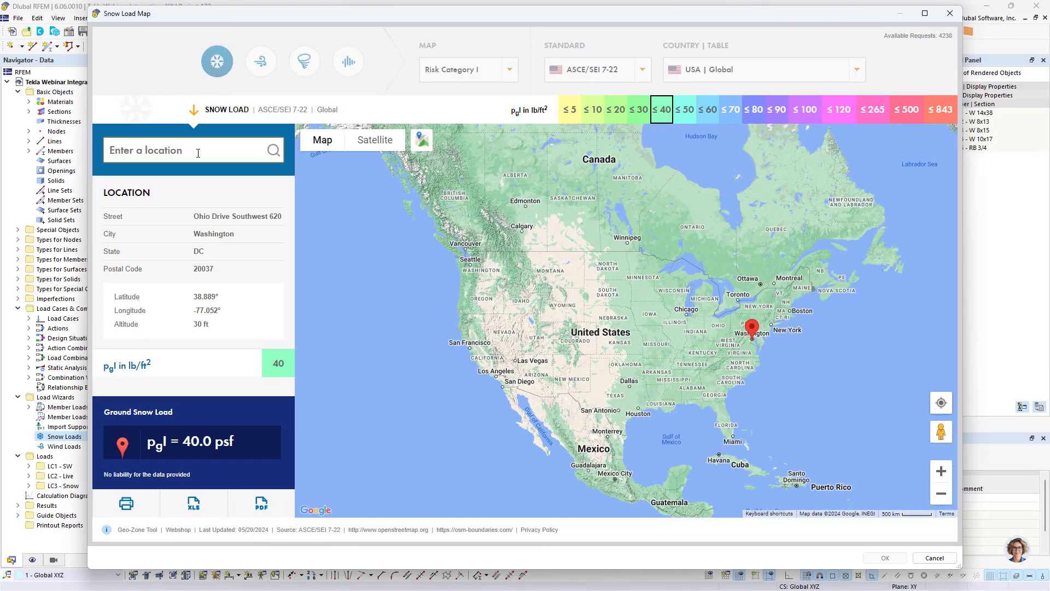
pyautogui.write('Philadelphia')
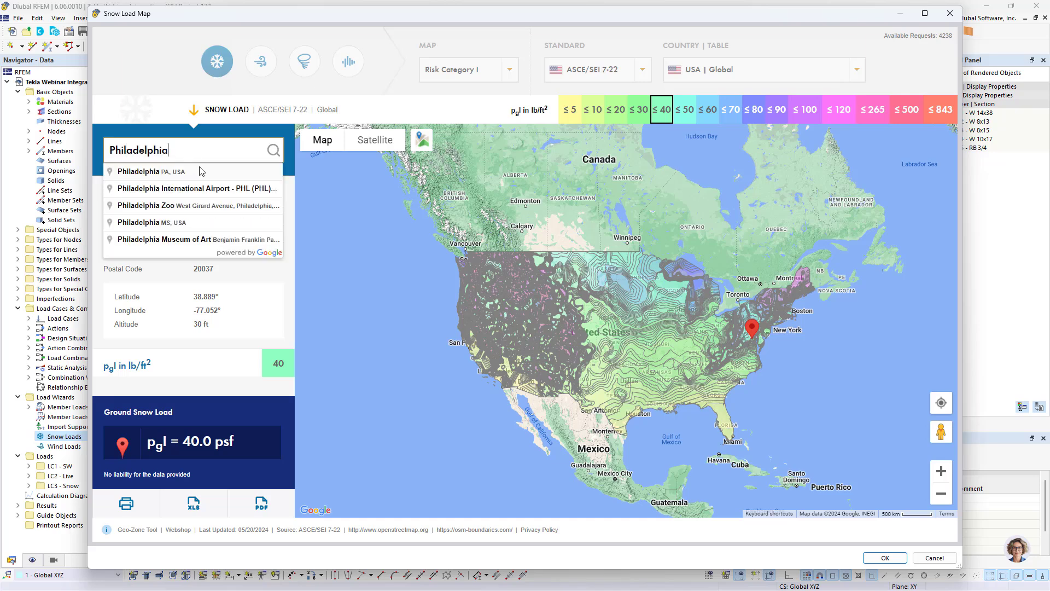
pyautogui.click(200, 171)
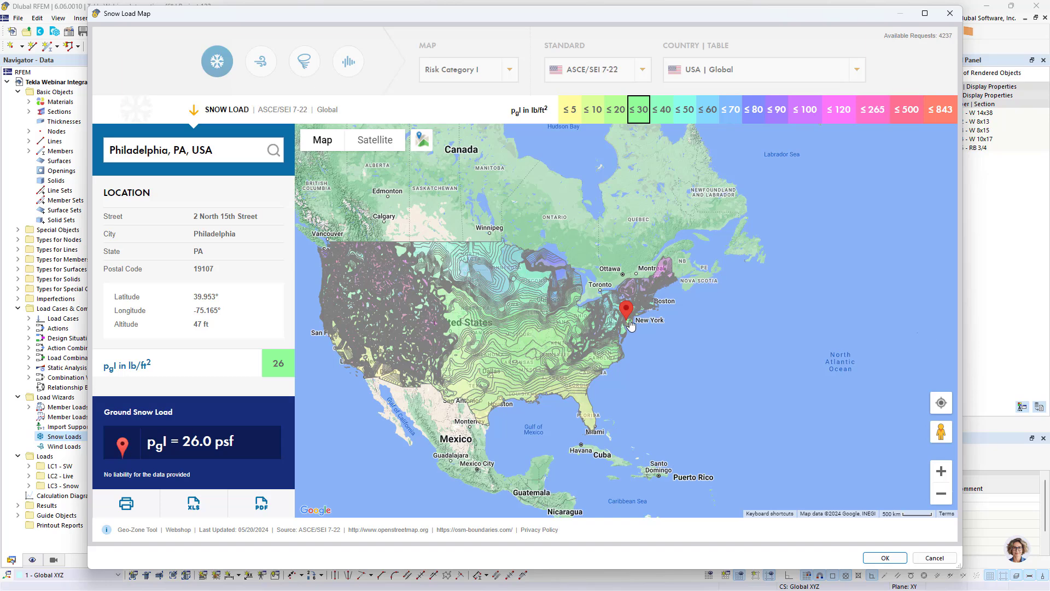
pyautogui.scroll(2, 626, 317)
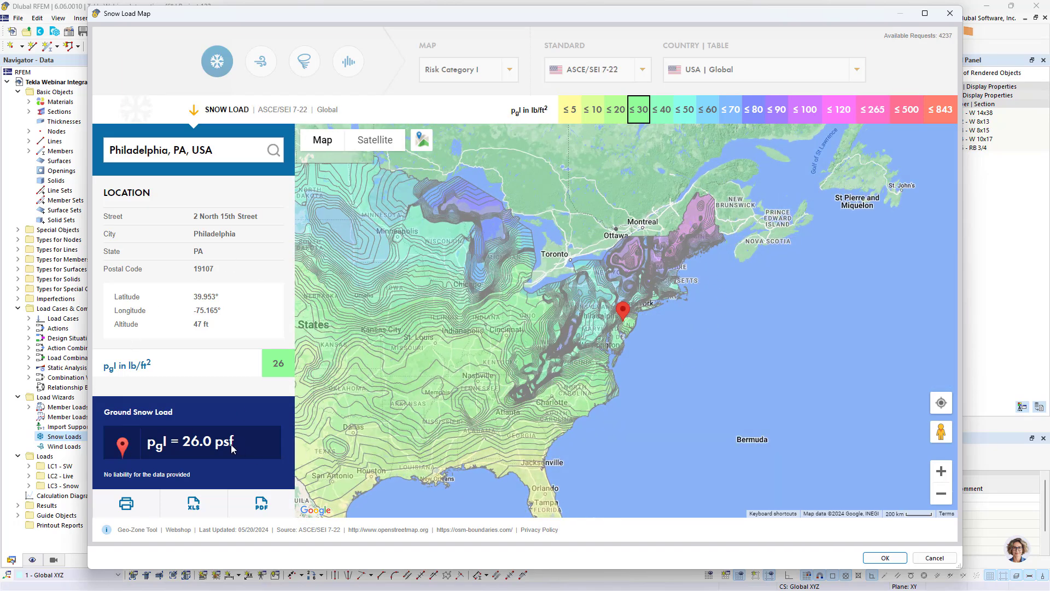
pyautogui.moveTo(232, 449); pyautogui.dragTo(146, 443)
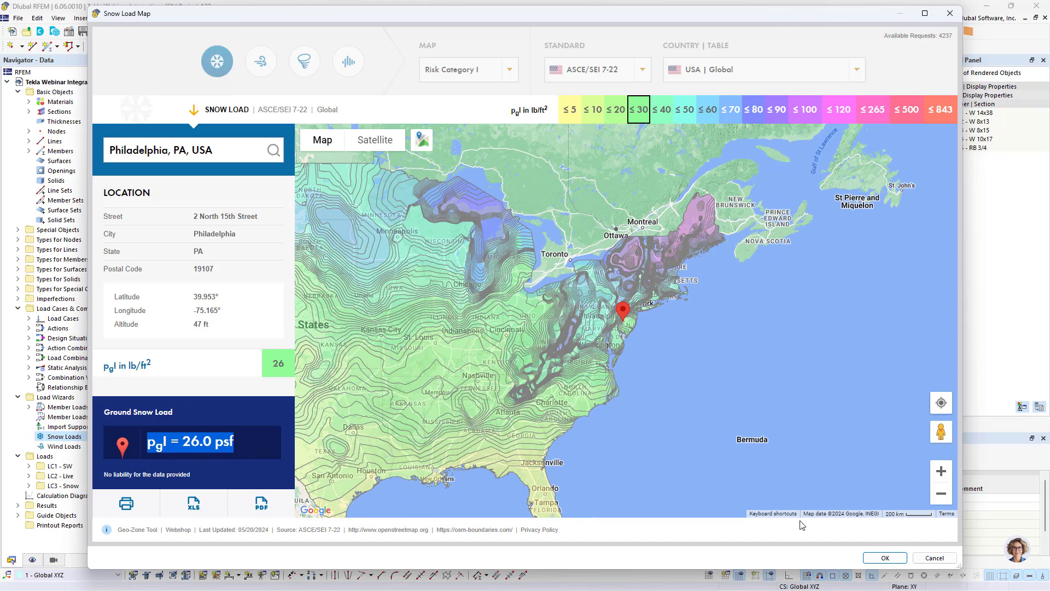
pyautogui.click(885, 558)
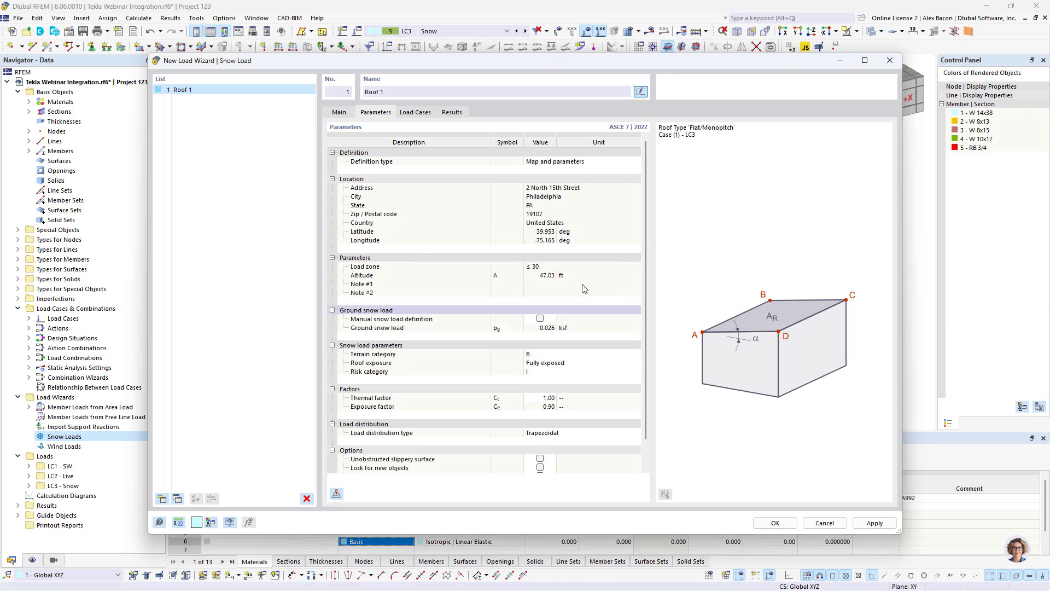
# - Review the wizard's snow load parameters, load cases and generated results
pyautogui.scroll(-1, 487, 307)
pyautogui.scroll(1, 487, 350)
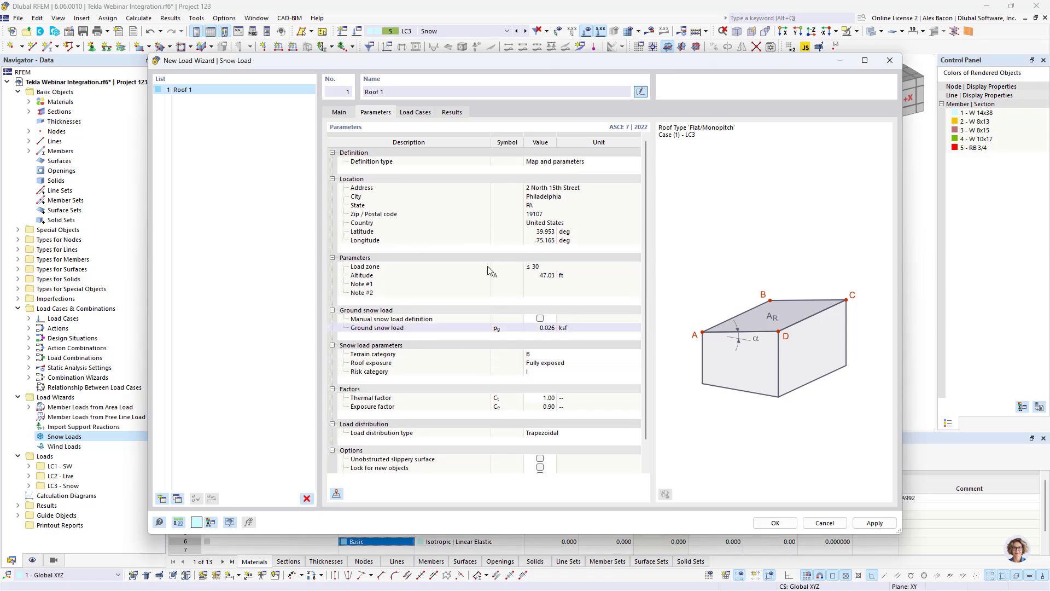
pyautogui.click(422, 114)
pyautogui.click(450, 114)
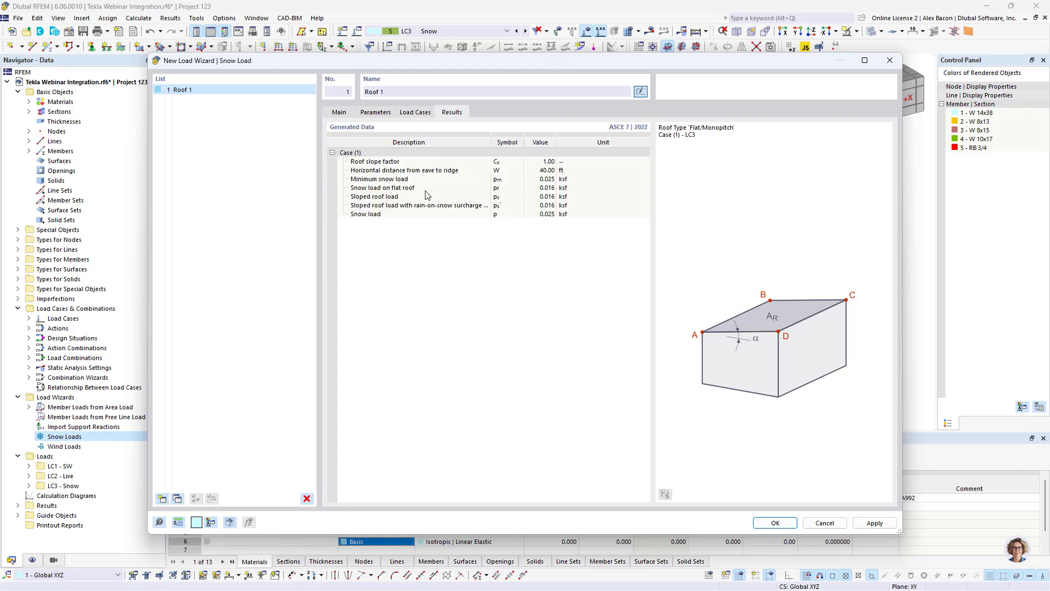
pyautogui.click(338, 112)
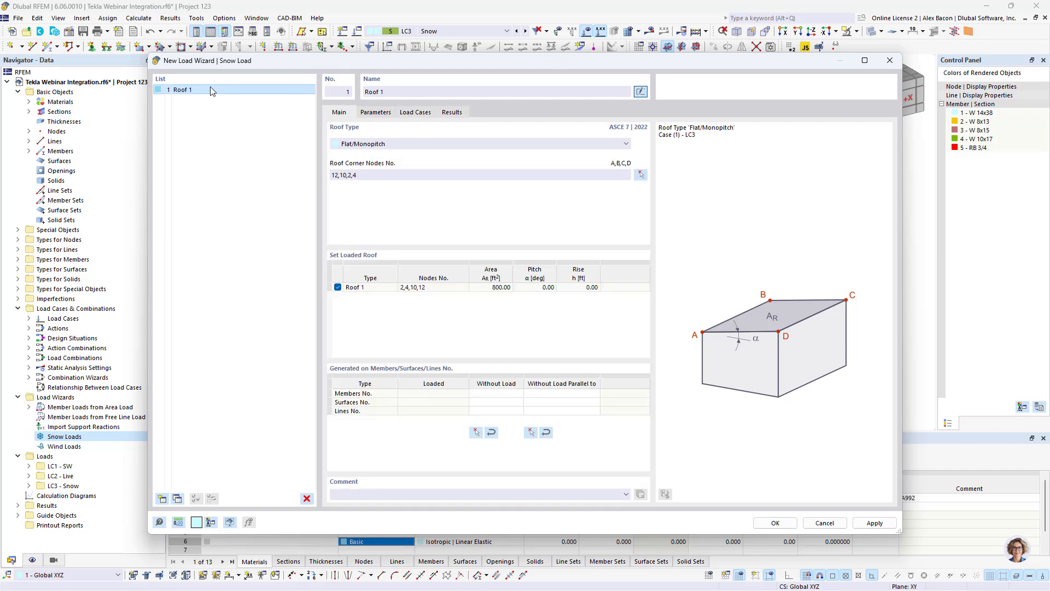
# - Copy the Roof 1 wizard twice and rename the copies Roof 2 and Roof 3
pyautogui.click(177, 498)
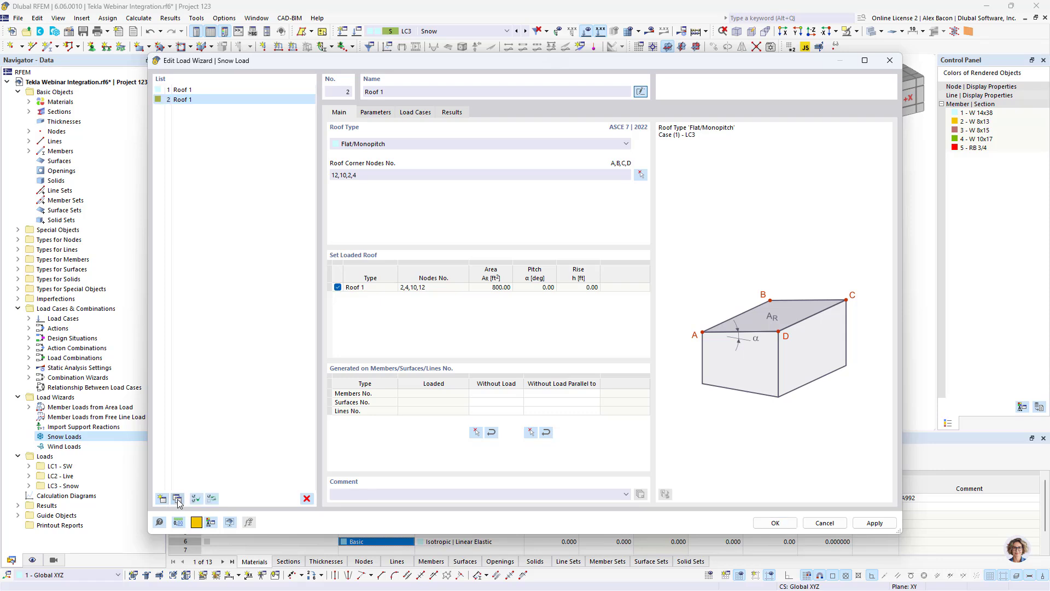
pyautogui.click(177, 498)
pyautogui.click(184, 100)
pyautogui.click(395, 90)
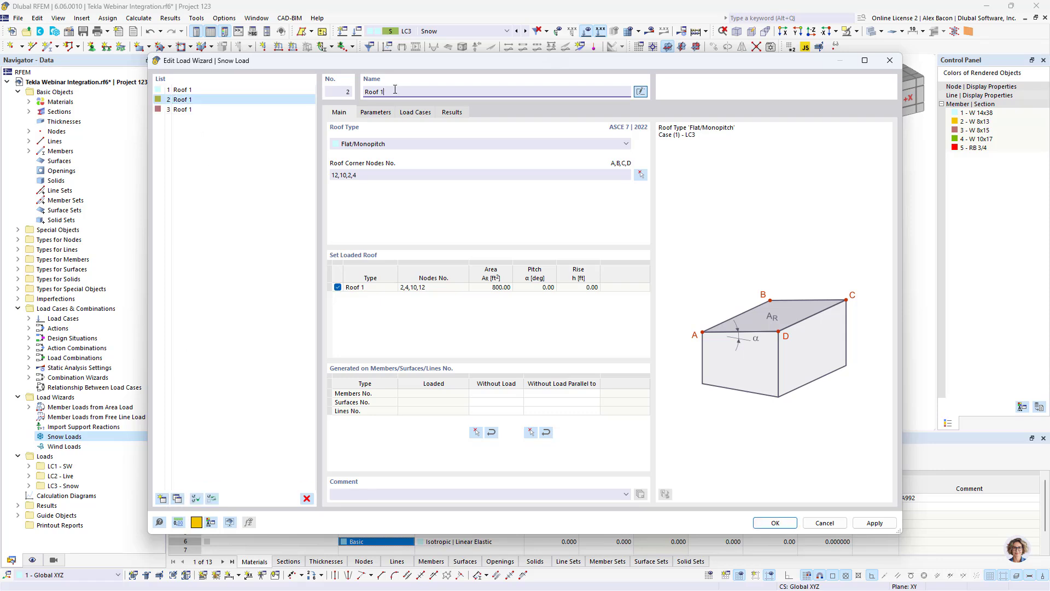
pyautogui.click(189, 110)
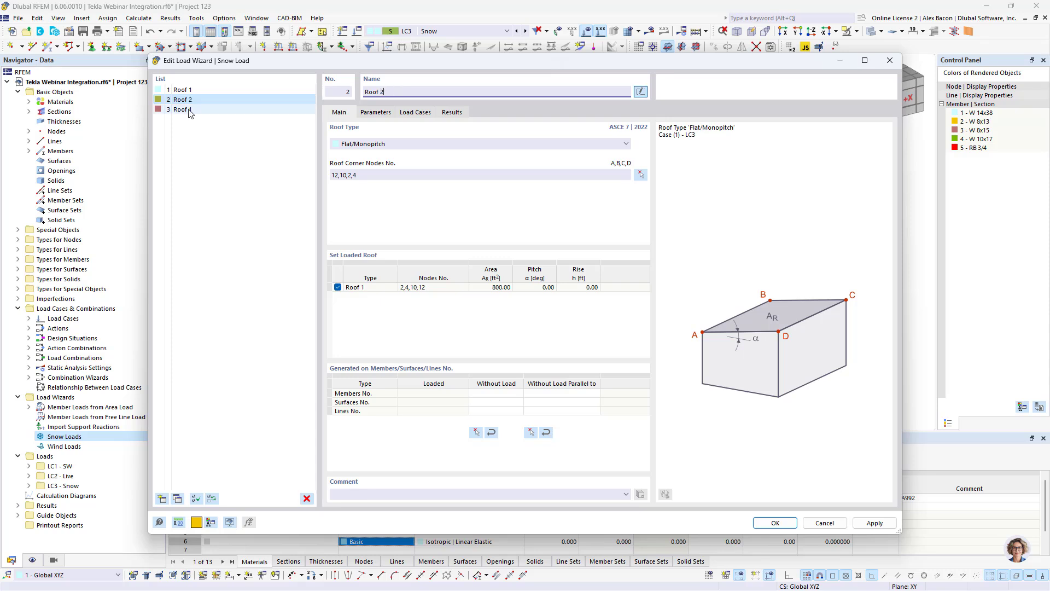
pyautogui.click(417, 92)
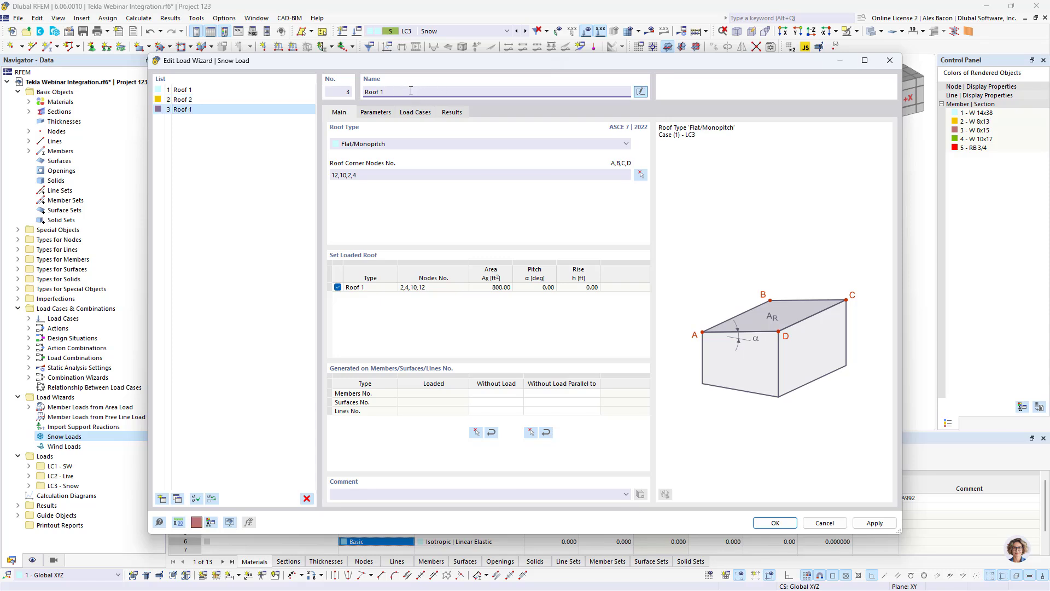
# - Set Roof 2's corner nodes to 14, 16, 12 and 10 in the model
pyautogui.click(196, 100)
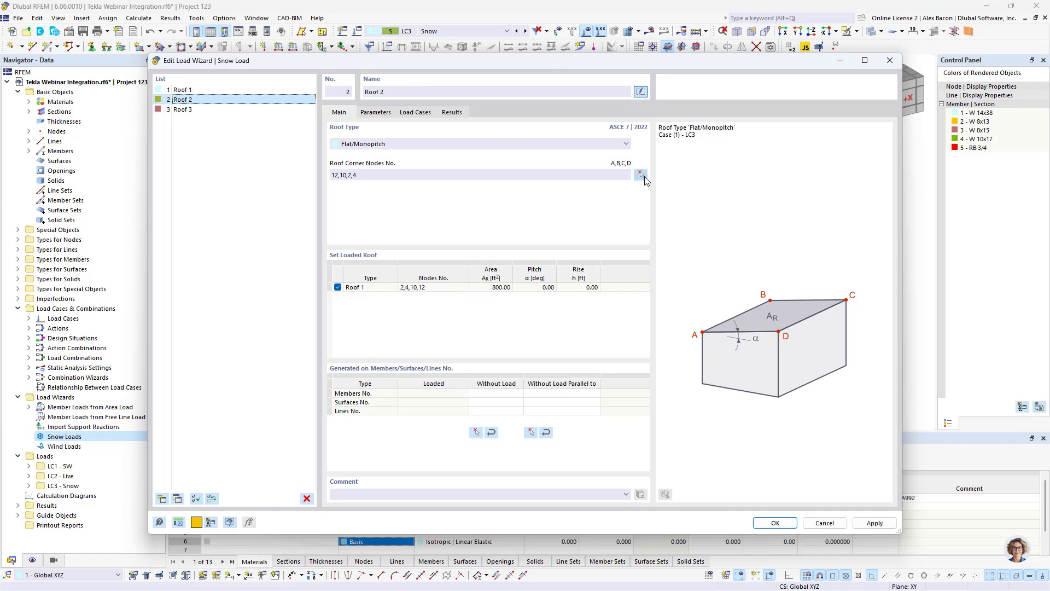
pyautogui.click(641, 174)
pyautogui.moveTo(451, 289); pyautogui.dragTo(471, 232, button='middle')
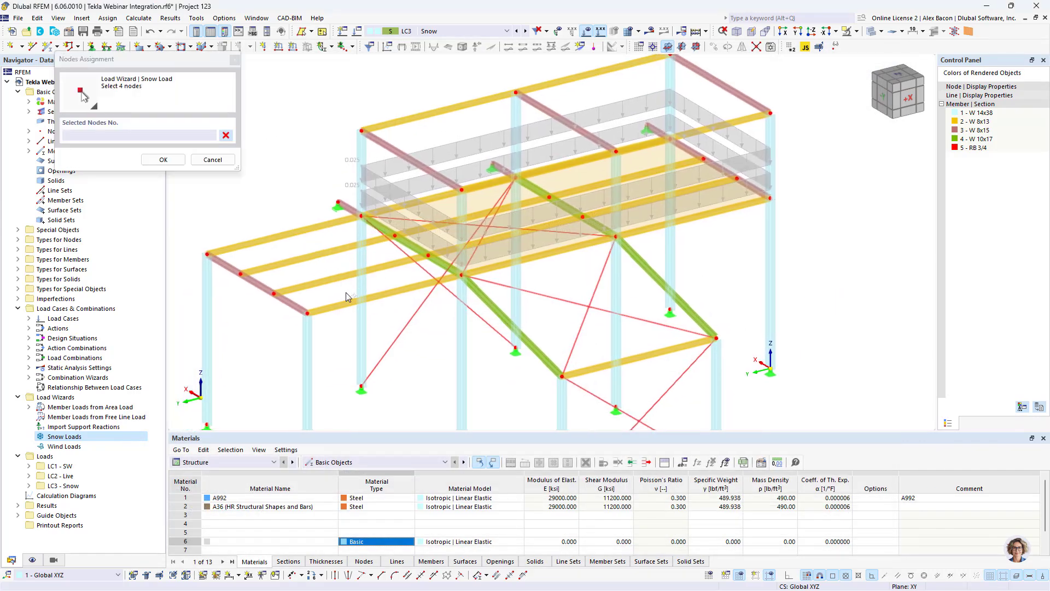
pyautogui.click(308, 315)
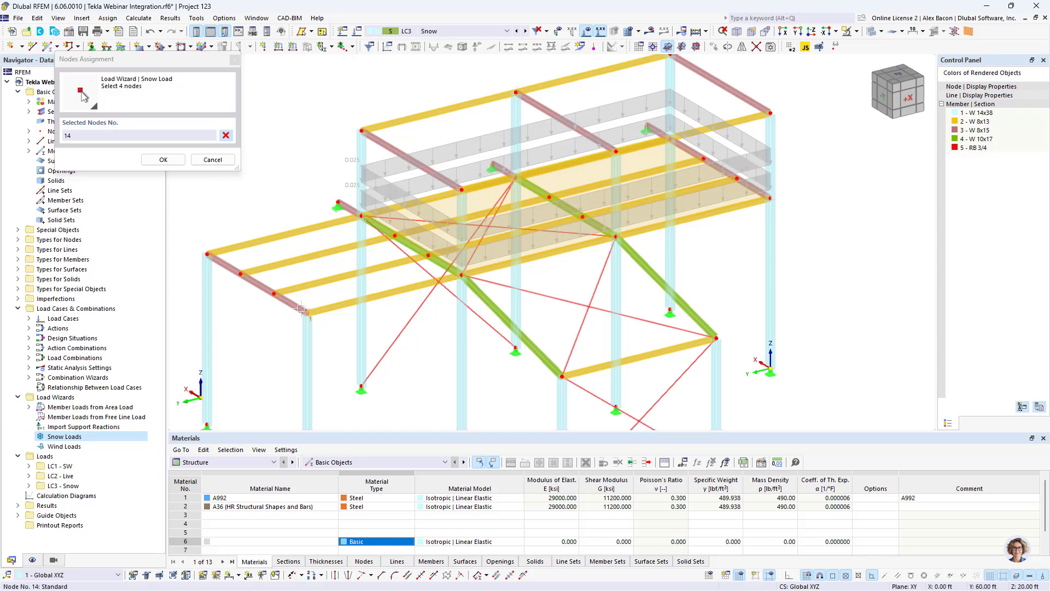
pyautogui.click(208, 253)
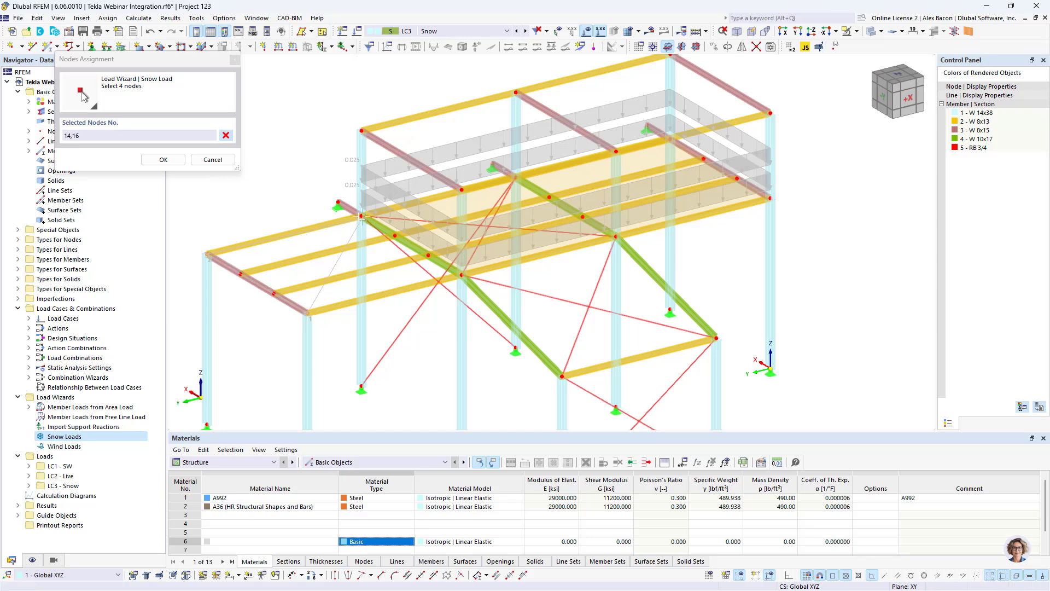
pyautogui.click(361, 216)
pyautogui.click(462, 275)
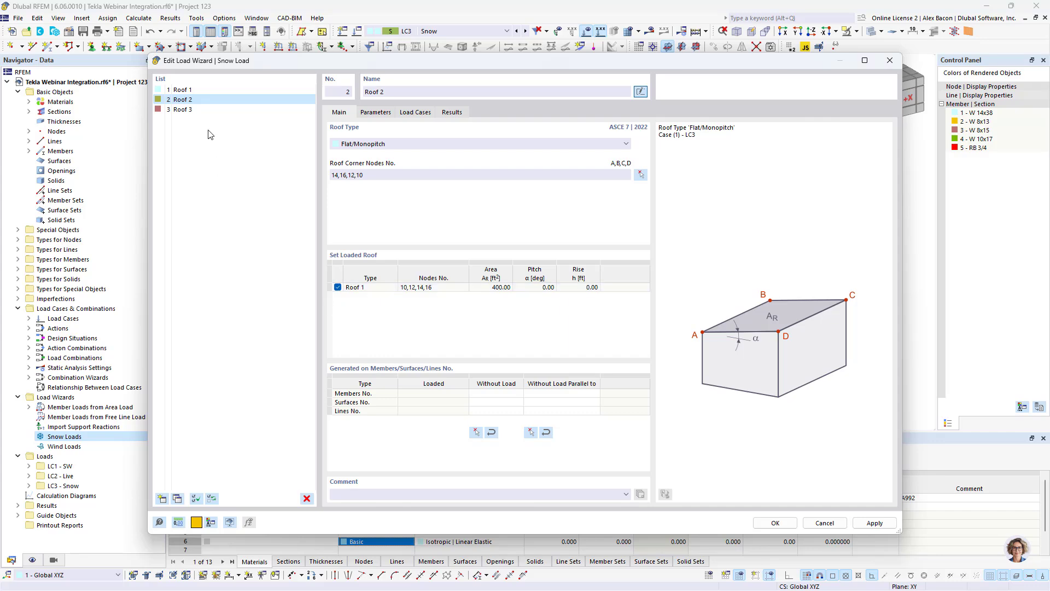
# - Set Roof 3's corner nodes to 10, 6, 32 and 34 in the model and close the snow load wizard
pyautogui.click(208, 110)
pyautogui.click(640, 175)
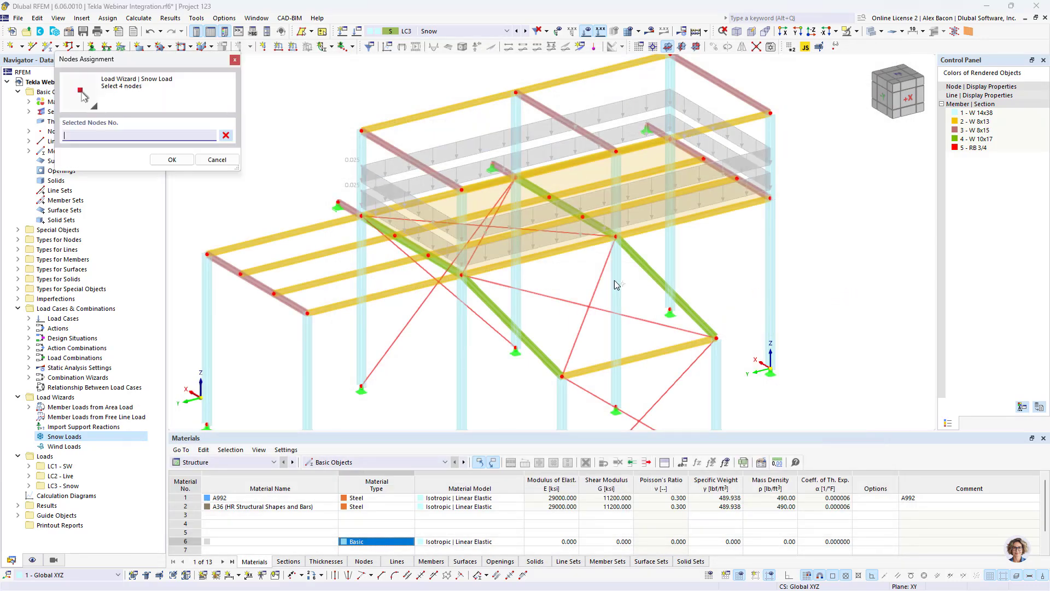
pyautogui.click(463, 276)
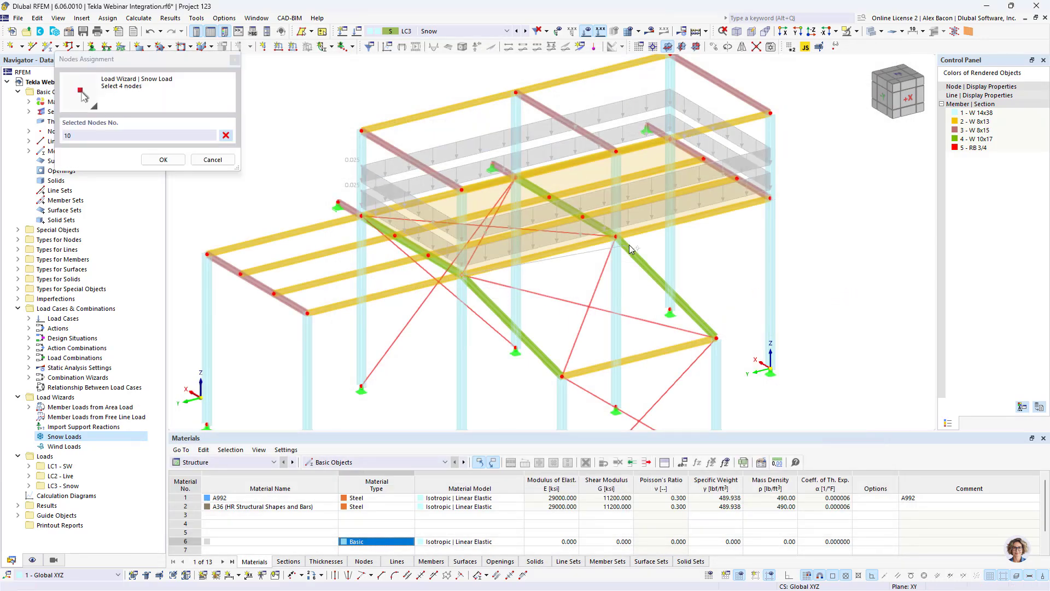
pyautogui.click(716, 338)
pyautogui.click(717, 338)
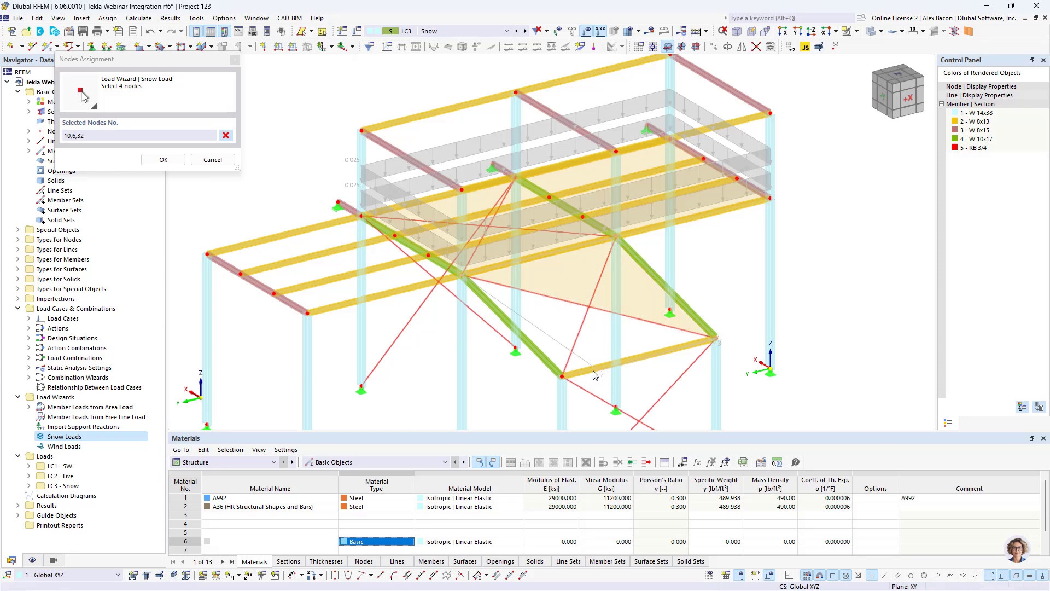
pyautogui.click(563, 376)
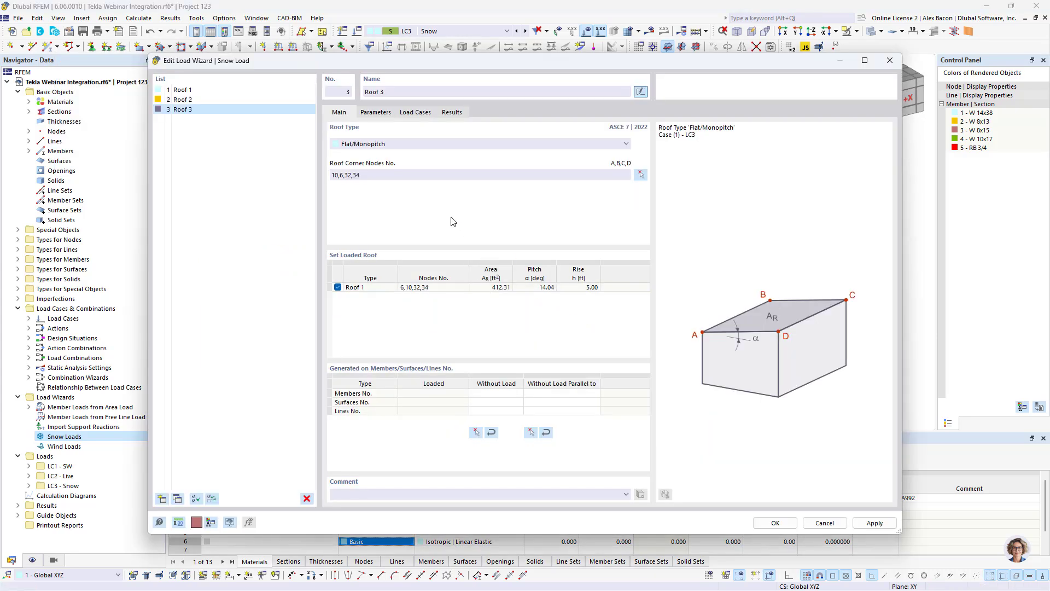
pyautogui.click(775, 522)
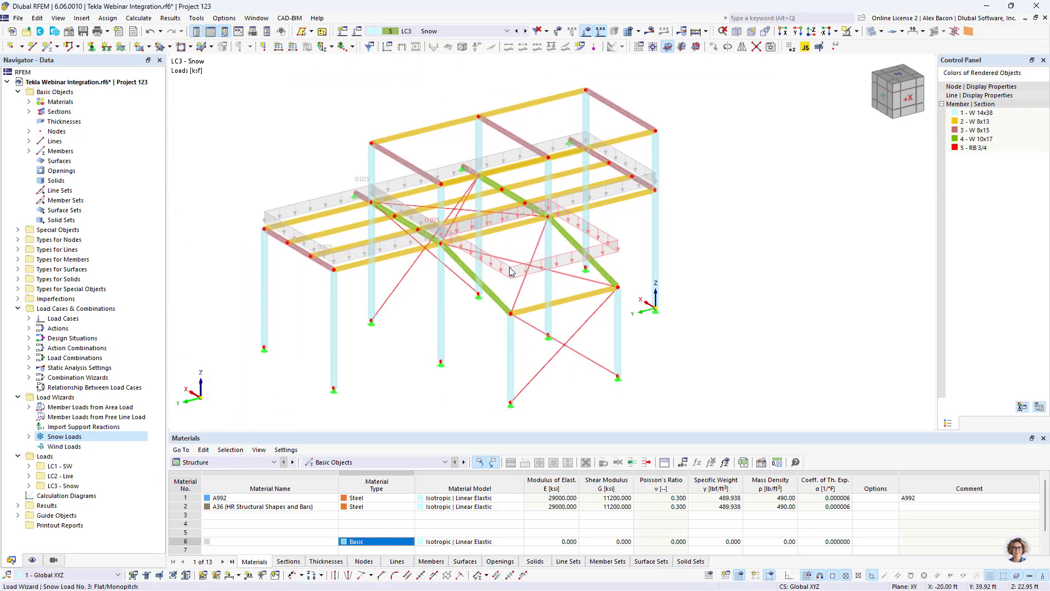
# - Inspect the snow wizard's generated member loads by displaying them separately, then return to the combined display
pyautogui.rightClick(510, 270)
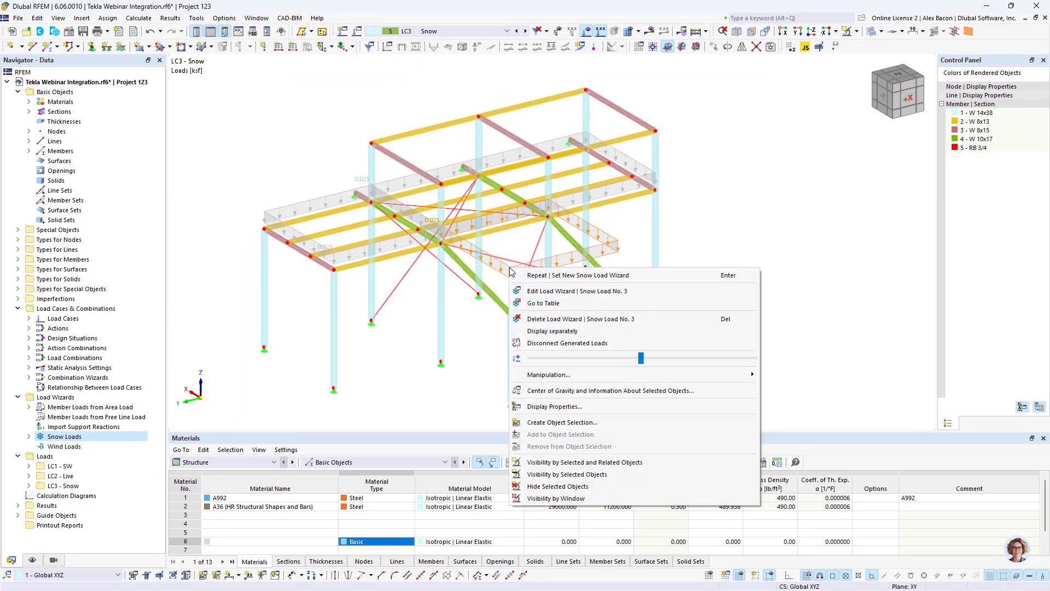
pyautogui.click(559, 330)
pyautogui.moveTo(529, 238)
pyautogui.keyDown('ctrl'); pyautogui.mouseDown(button='middle')
pyautogui.moveTo(642, 236)
pyautogui.moveTo(607, 190)
pyautogui.moveTo(512, 245)
pyautogui.mouseUp(button='middle'); pyautogui.keyUp('ctrl')
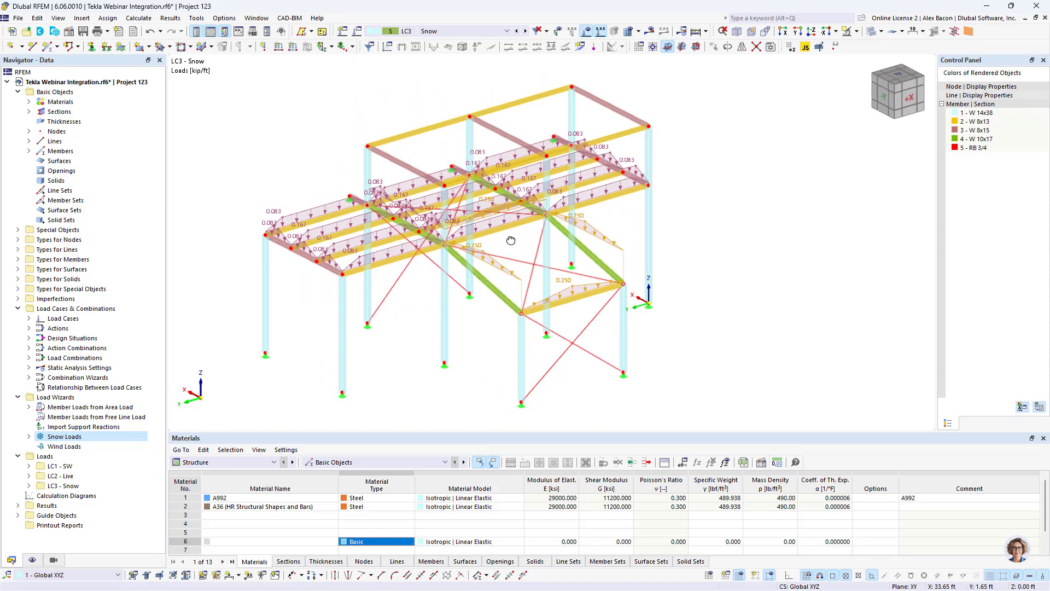
pyautogui.scroll(2, 514, 273)
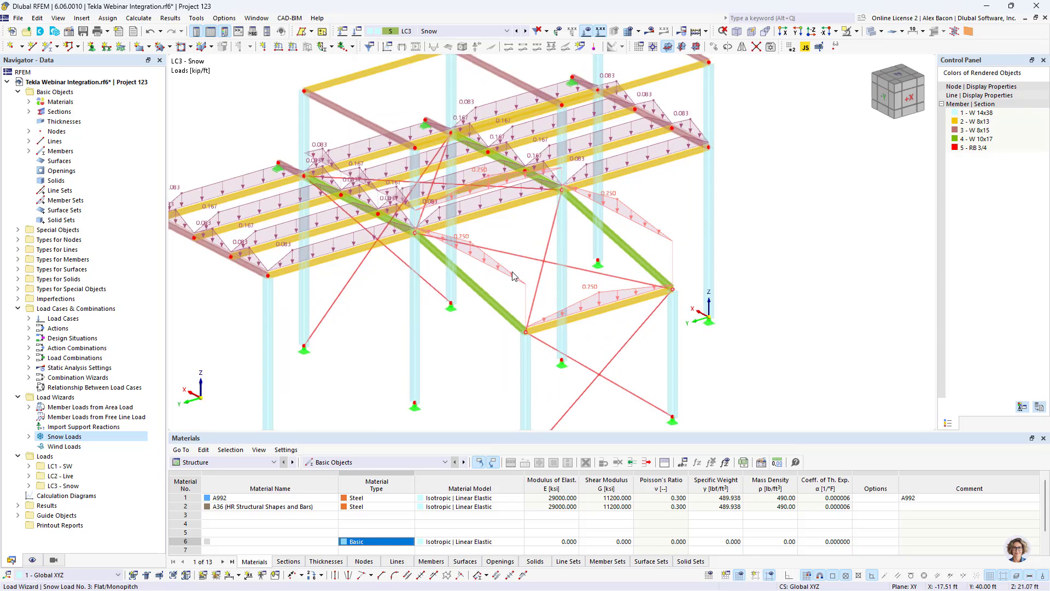
pyautogui.rightClick(512, 276)
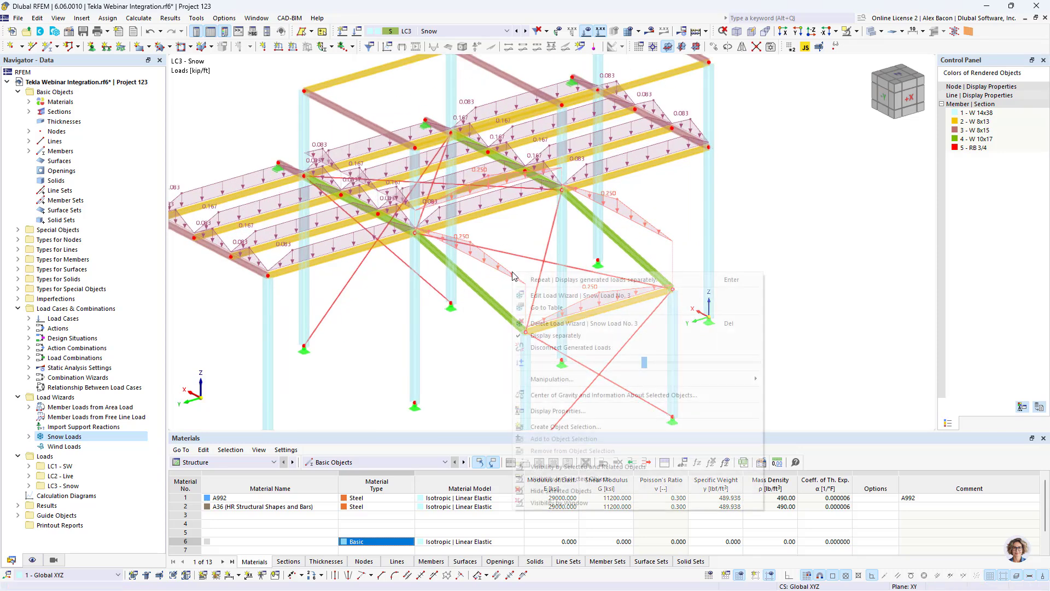
pyautogui.click(592, 338)
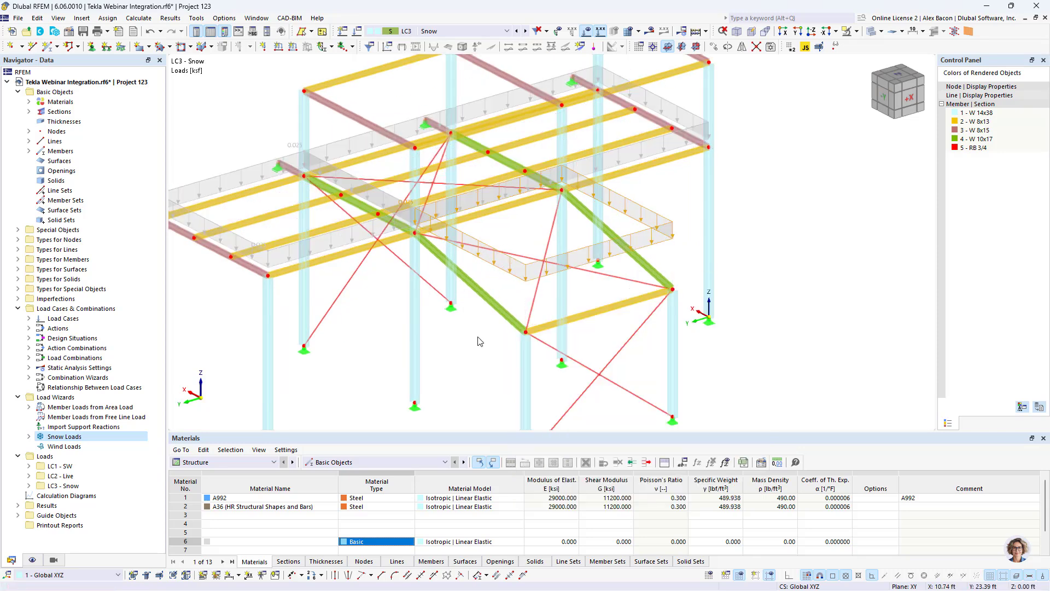
pyautogui.scroll(-5, 480, 341)
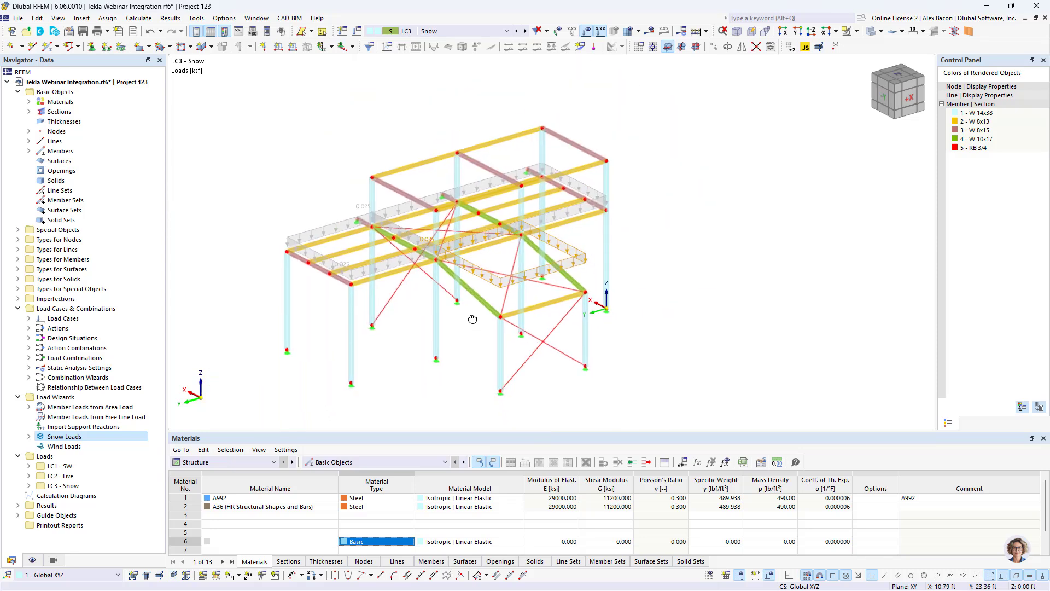
# - Activate the Steel Design add-on in the model's base data
pyautogui.click(516, 31)
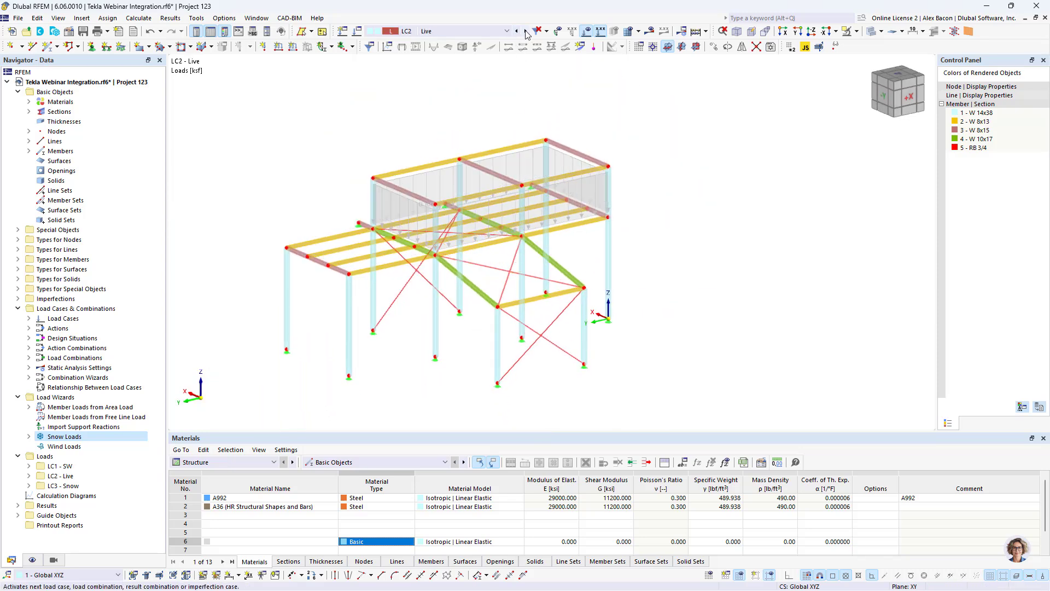
pyautogui.click(516, 31)
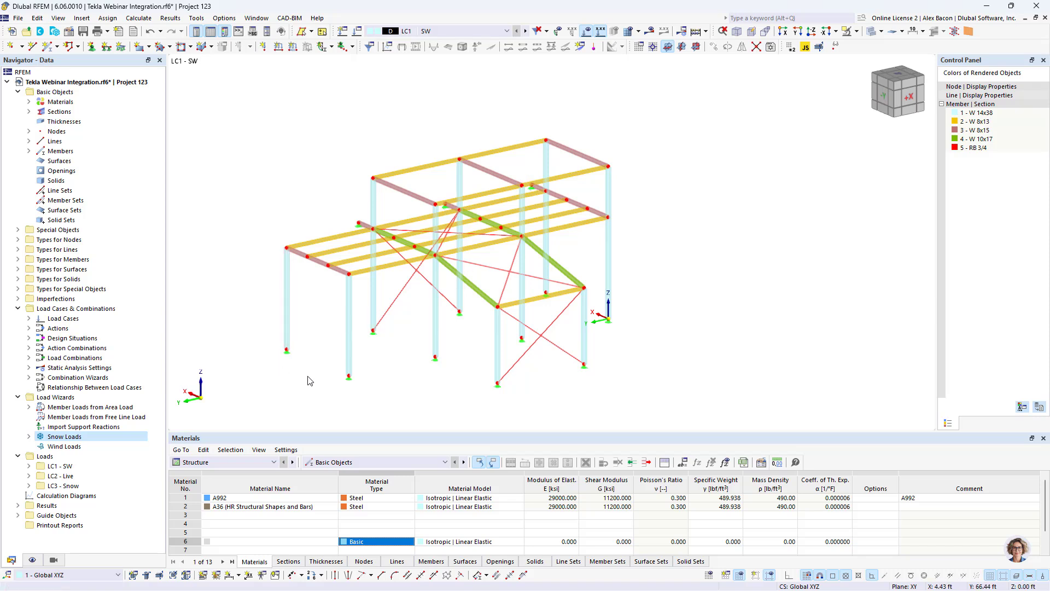
pyautogui.click(69, 31)
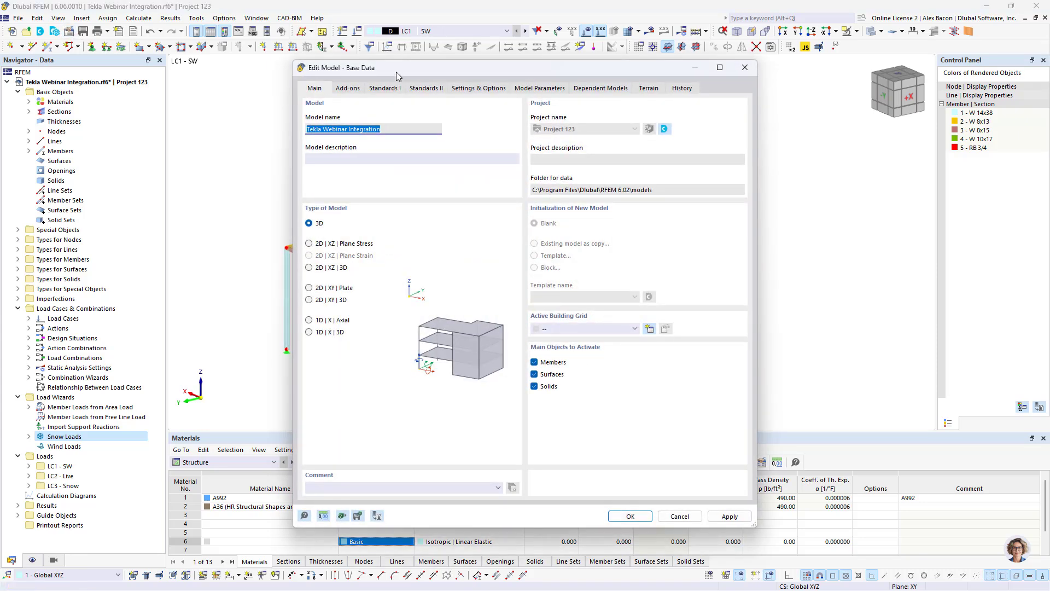
pyautogui.click(341, 89)
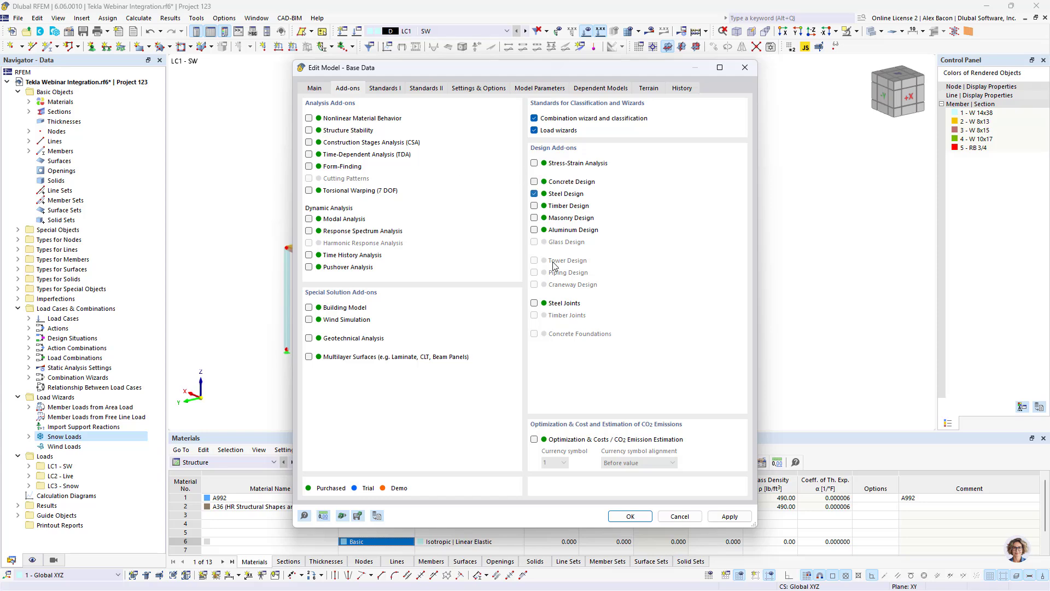
pyautogui.click(630, 516)
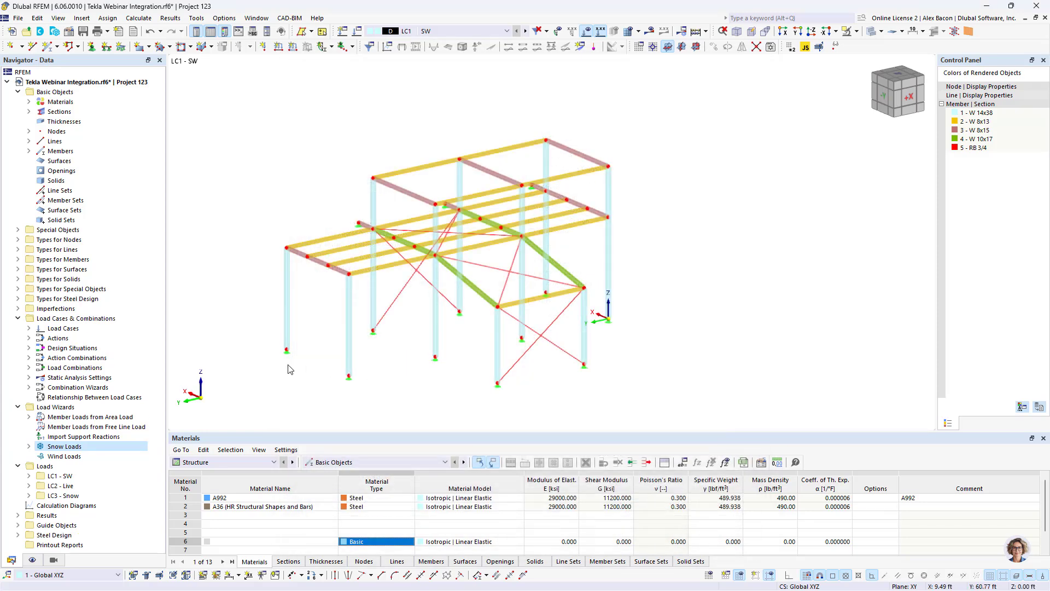
# - Review the Default Steel Design strength configuration for AISC 360 | 2016
pyautogui.doubleClick(22, 534)
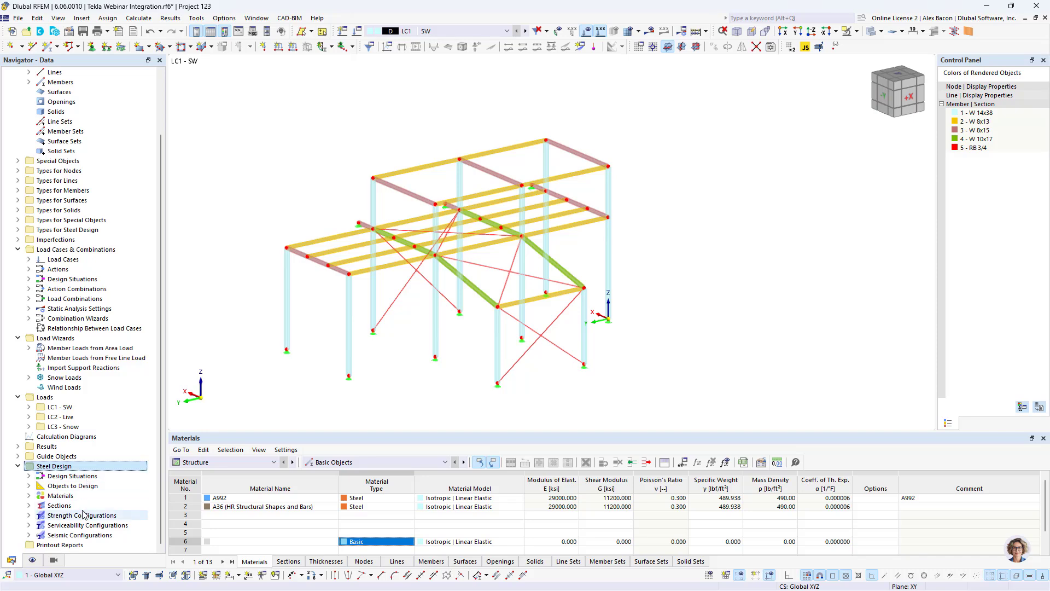
pyautogui.rightClick(83, 515)
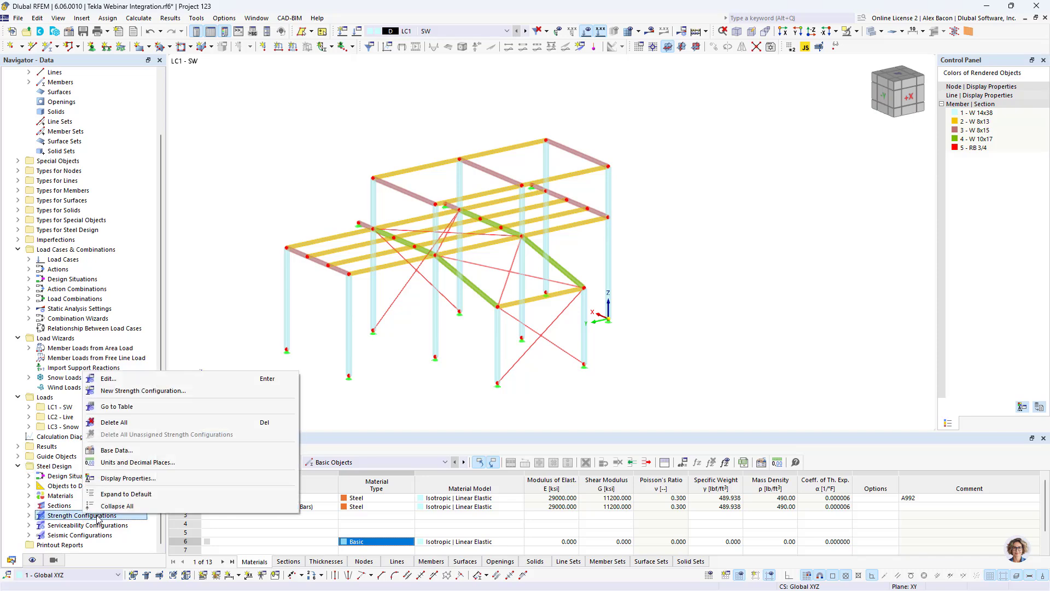
pyautogui.click(126, 379)
pyautogui.click(318, 118)
pyautogui.click(317, 118)
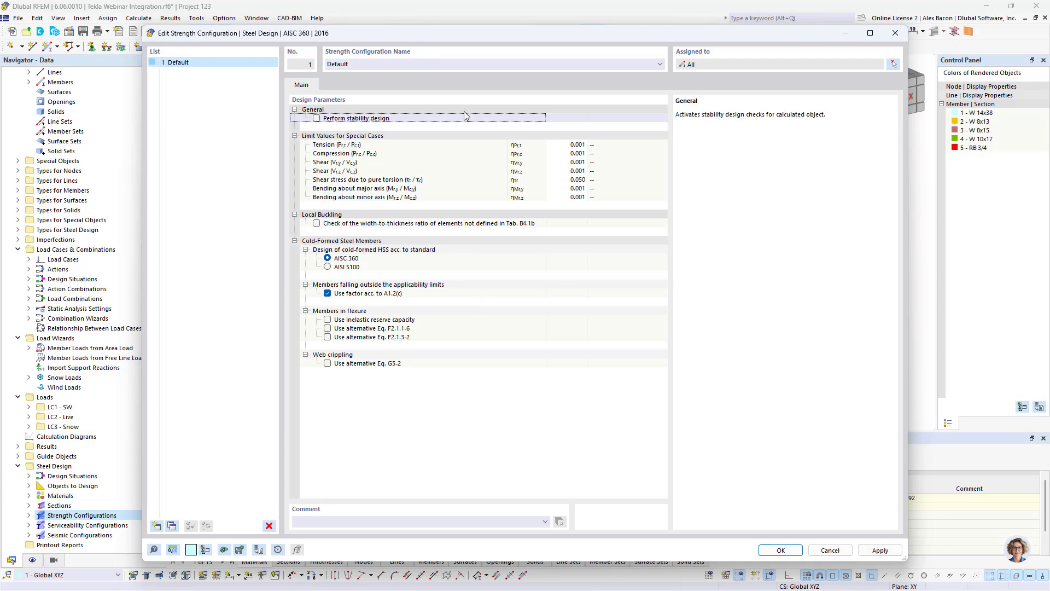
pyautogui.click(780, 549)
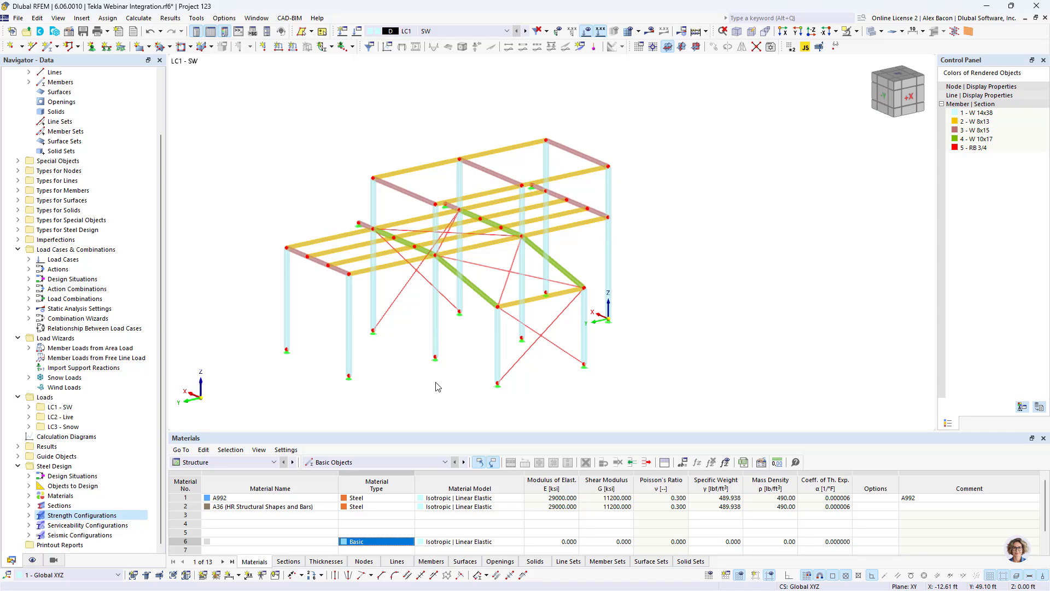
# - Review the Steel Design input tables for design situations, objects to design, materials and sections
pyautogui.scroll(2, 437, 387)
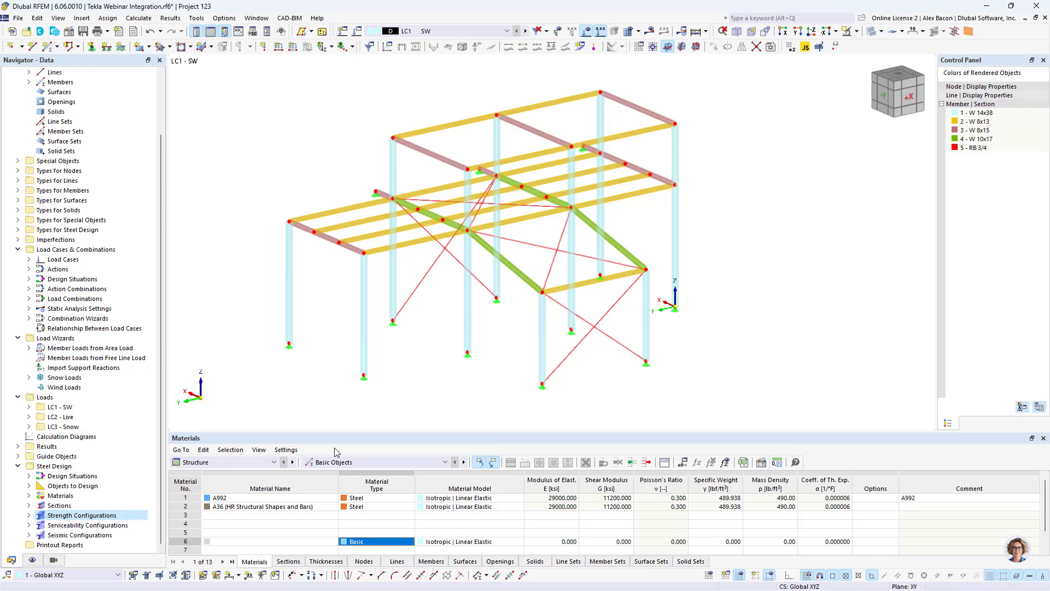
pyautogui.moveTo(249, 432); pyautogui.dragTo(249, 395)
pyautogui.click(224, 426)
pyautogui.click(230, 479)
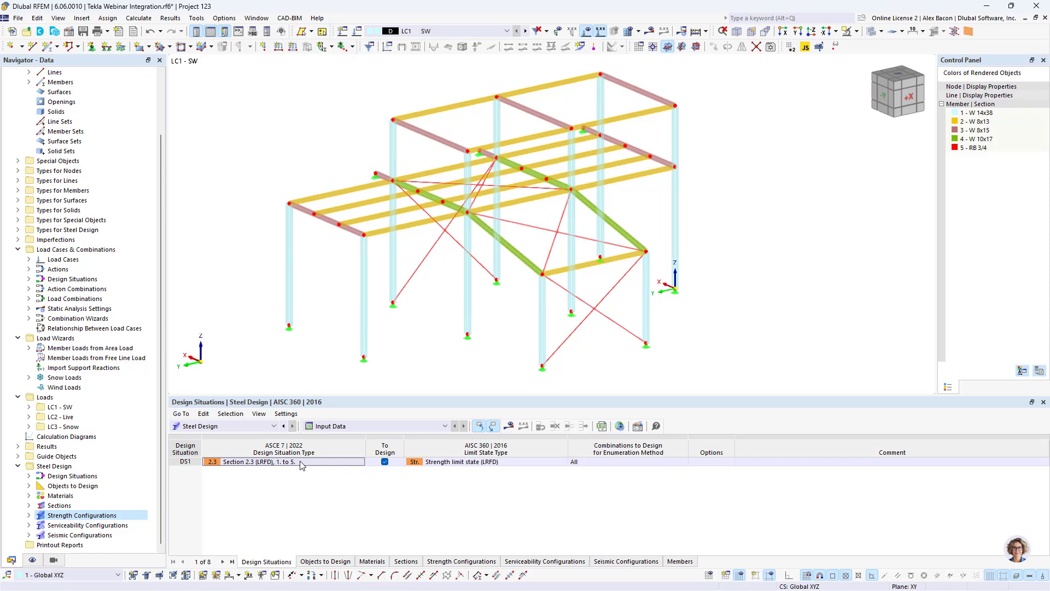
pyautogui.click(323, 561)
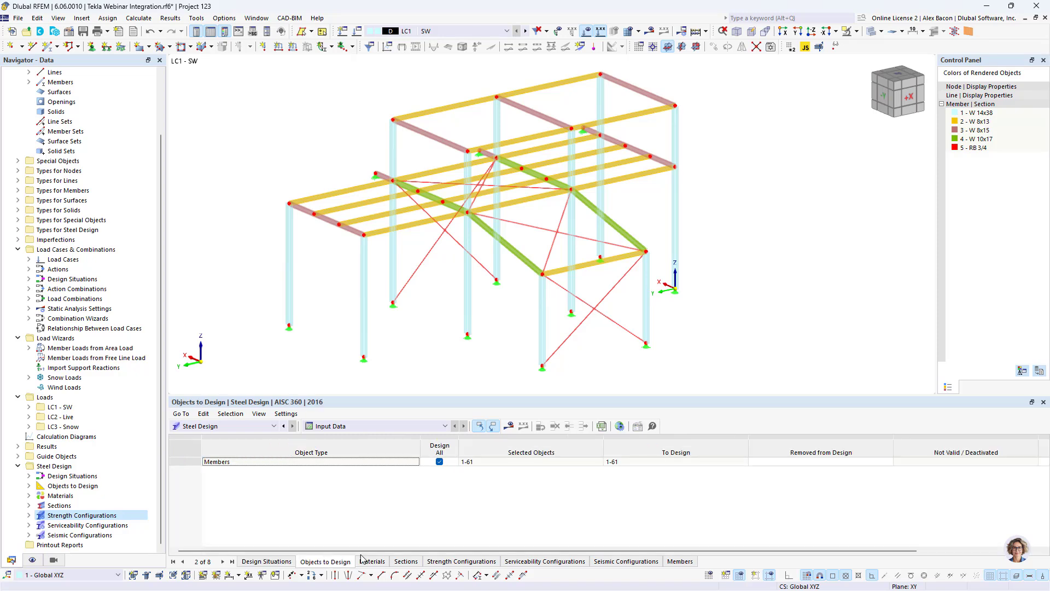
pyautogui.click(506, 462)
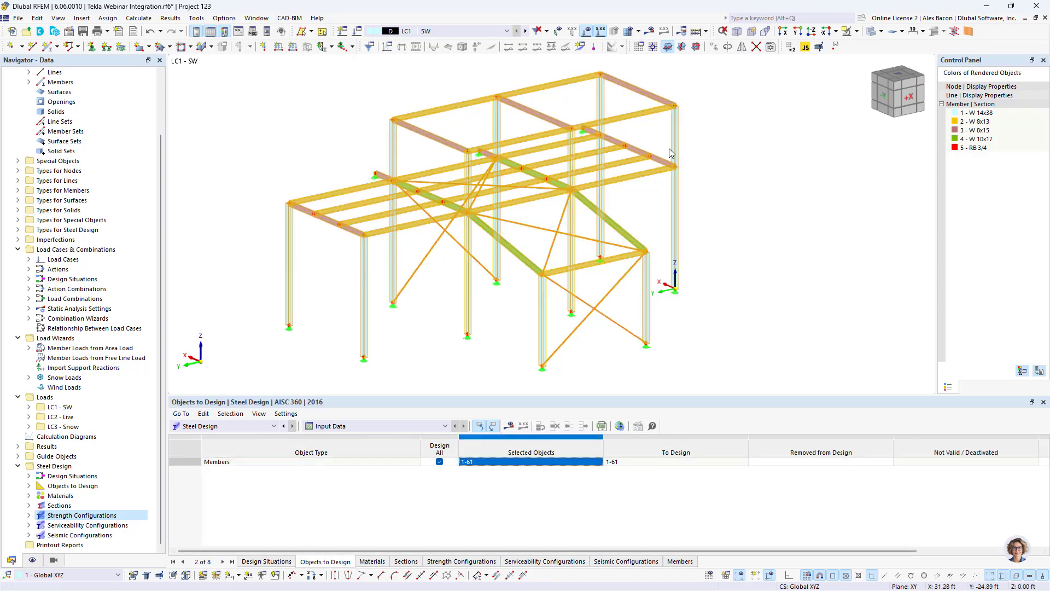
pyautogui.click(370, 562)
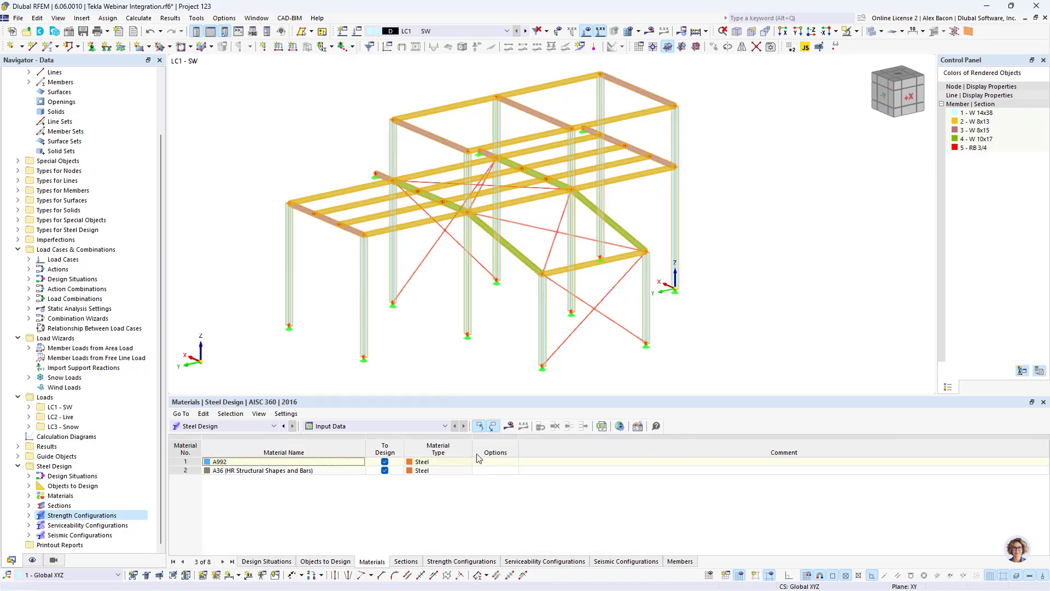
pyautogui.click(409, 562)
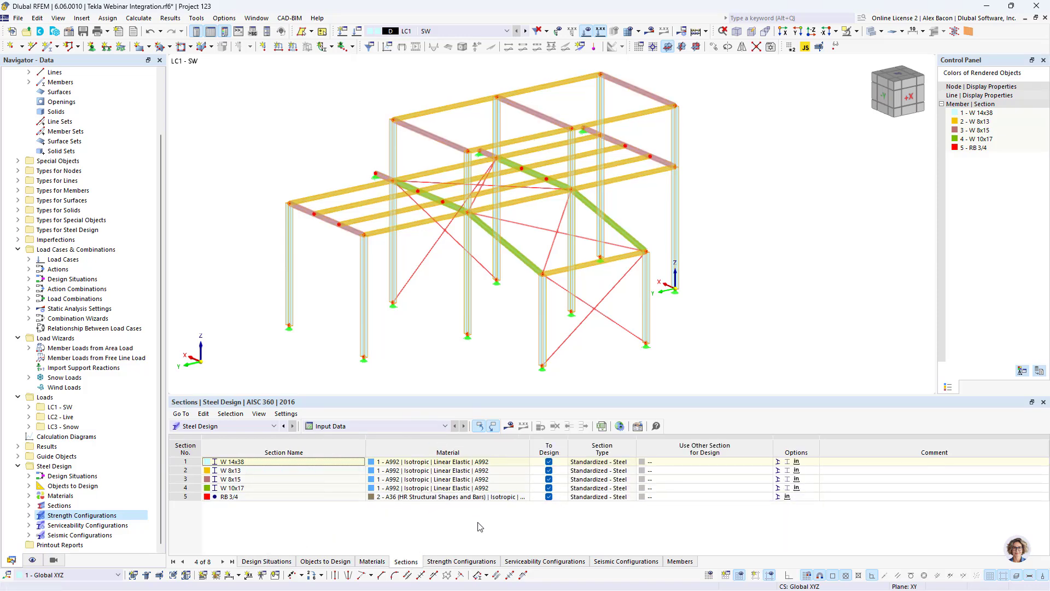
pyautogui.click(267, 562)
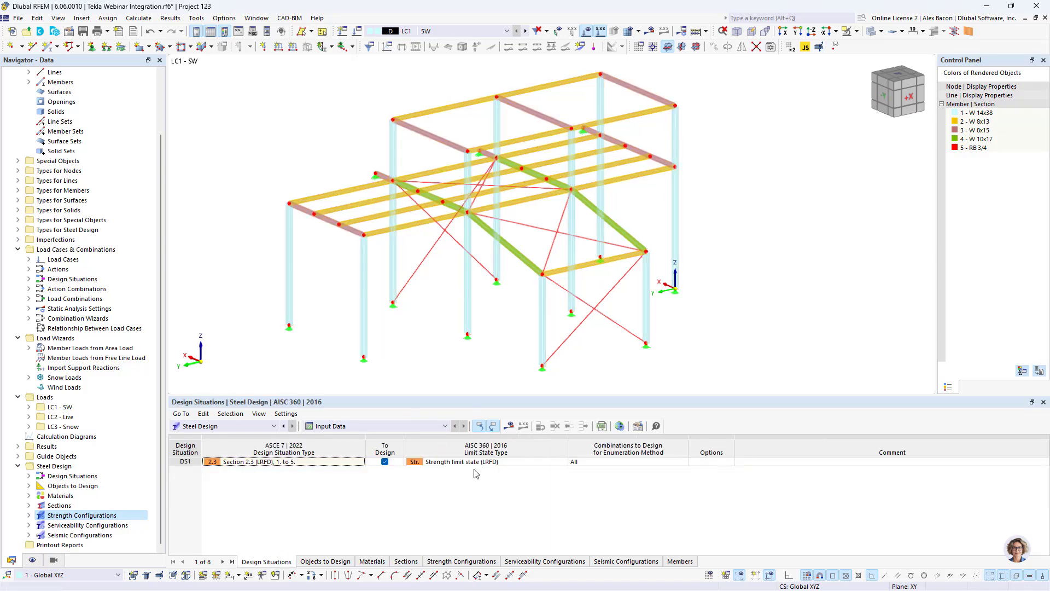
# - Reassign Roof 1's corner nodes to 28, 30, 26 and 25 on the upper roof
pyautogui.click(509, 427)
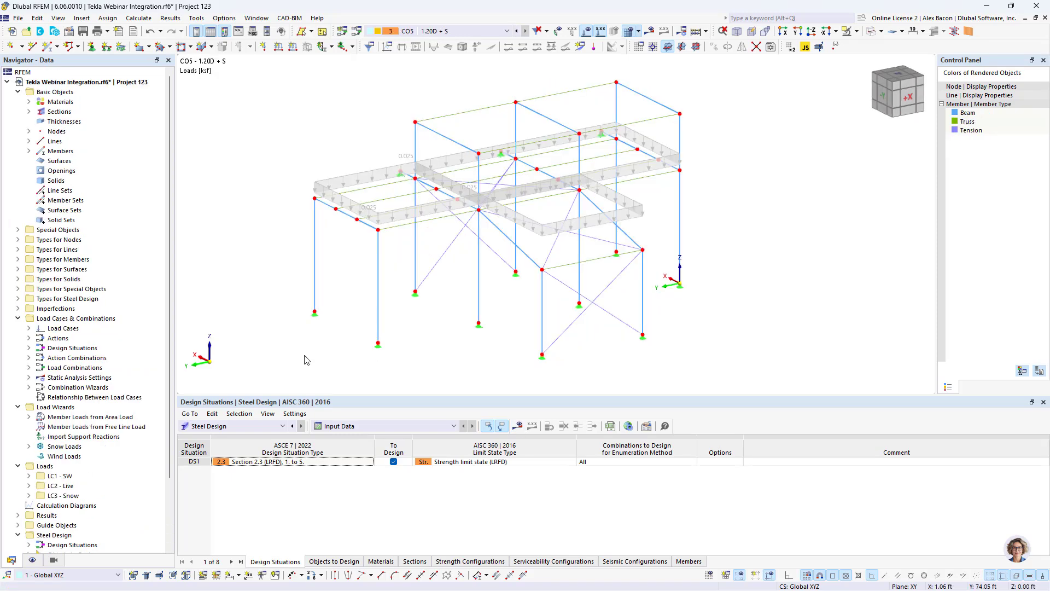
pyautogui.doubleClick(437, 162)
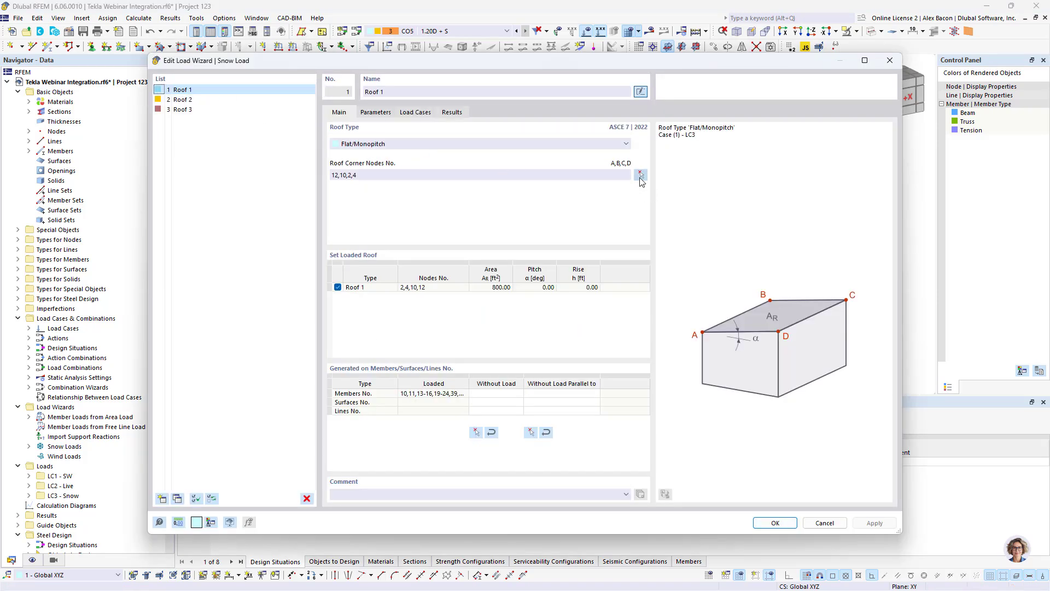
pyautogui.click(640, 175)
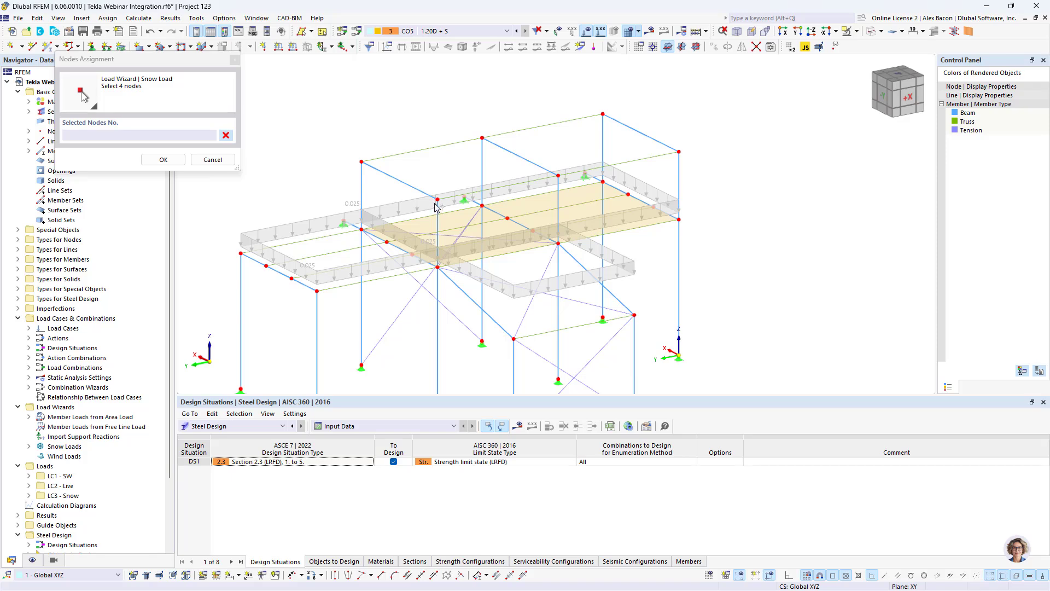
pyautogui.click(436, 200)
pyautogui.click(361, 162)
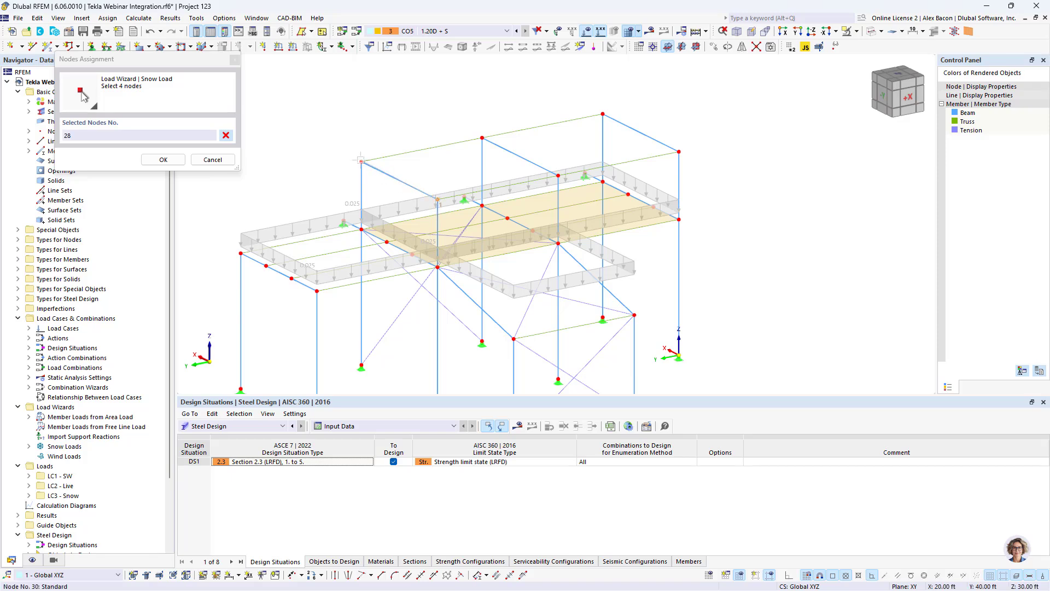
pyautogui.click(602, 114)
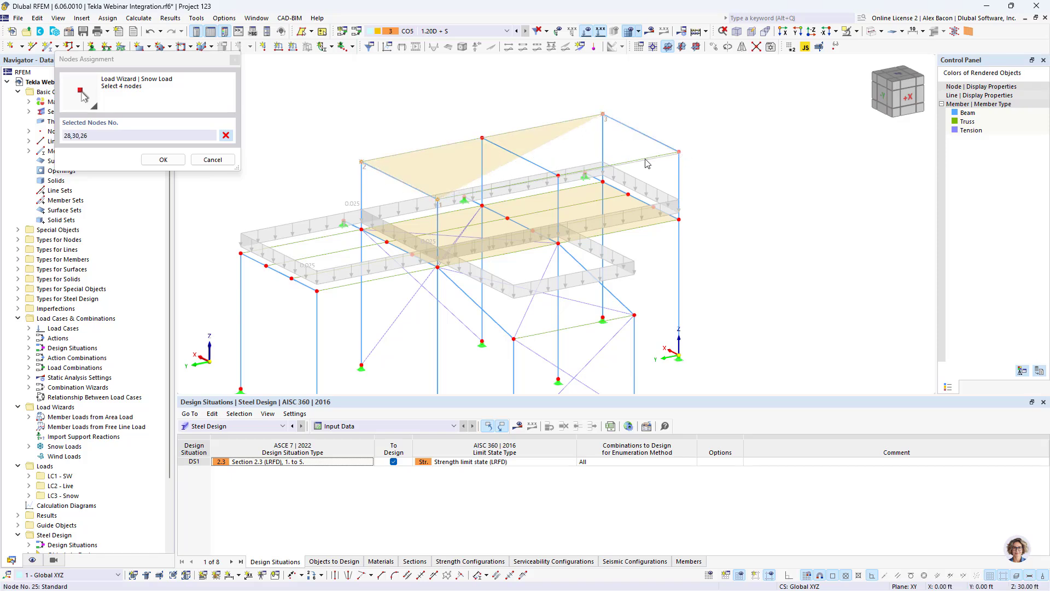
pyautogui.click(679, 151)
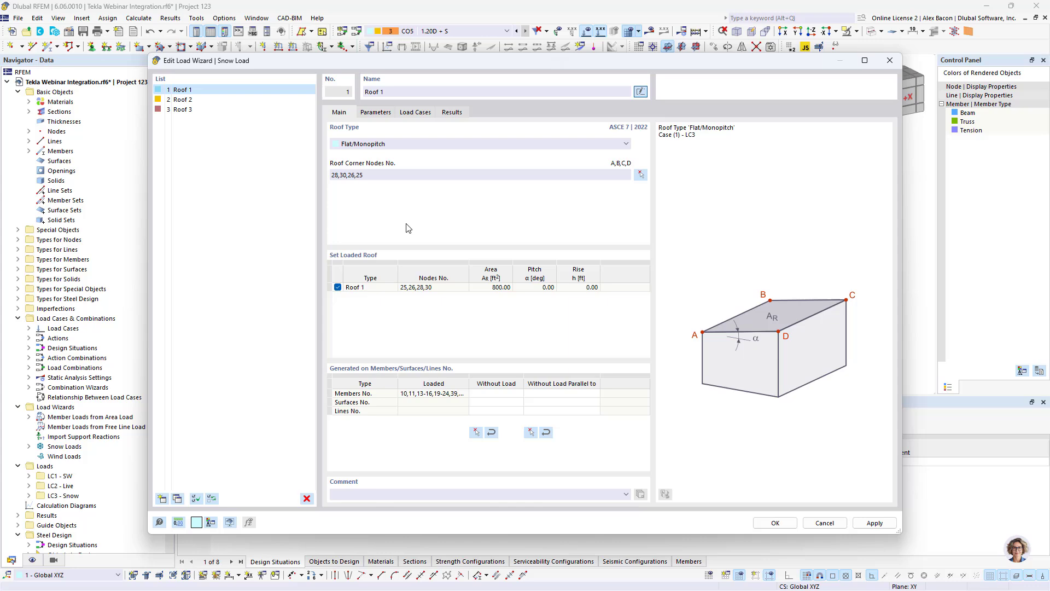
pyautogui.click(775, 522)
# - Display the steel design check results for the members
pyautogui.click(571, 356)
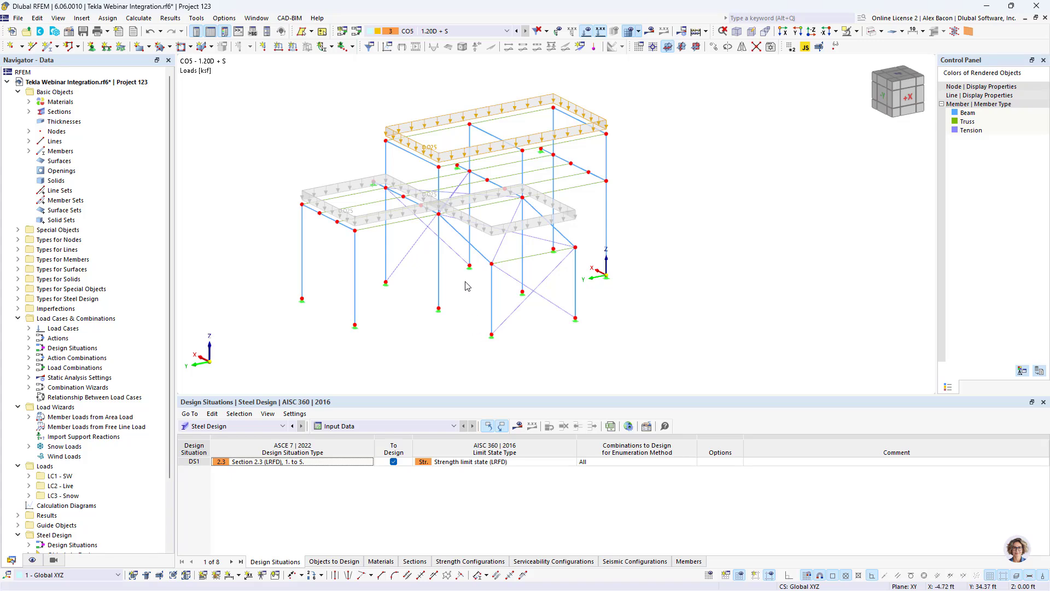
pyautogui.click(518, 427)
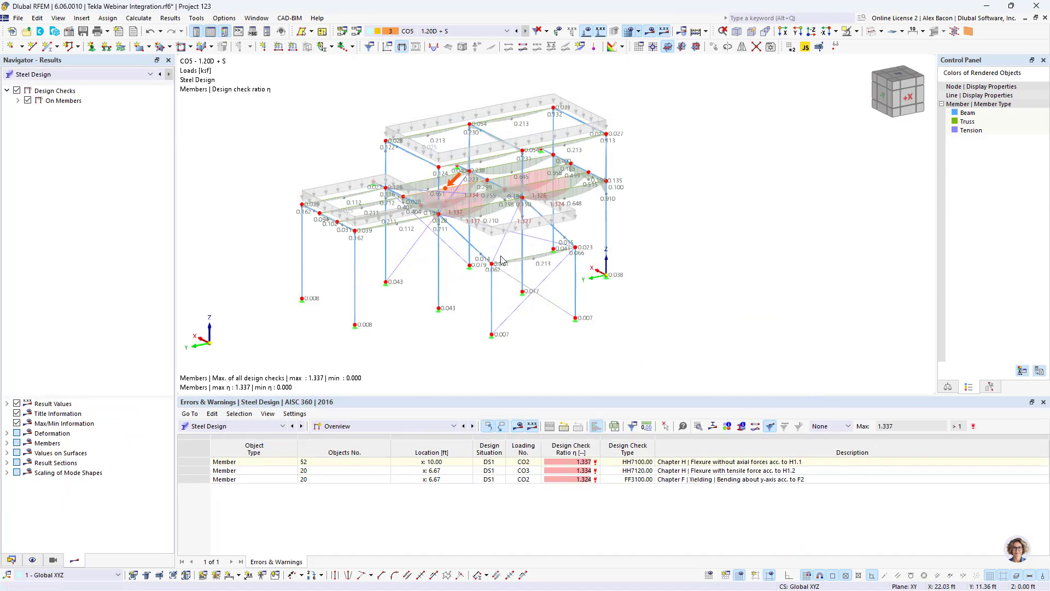
# - Isolate the lower roof framing members in visibility mode and zoom in on their design check ratios
pyautogui.scroll(2, 459, 156)
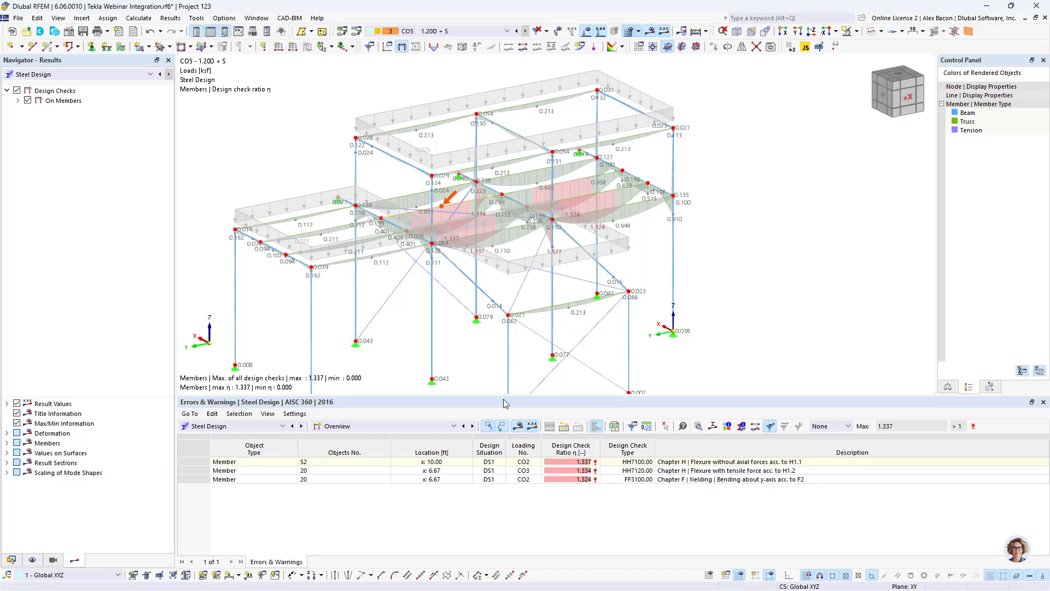
pyautogui.scroll(-2, 493, 382)
pyautogui.keyDown('ctrl'); pyautogui.moveTo(479, 327); pyautogui.dragTo(591, 290, button='middle'); pyautogui.keyUp('ctrl')
pyautogui.click(589, 34)
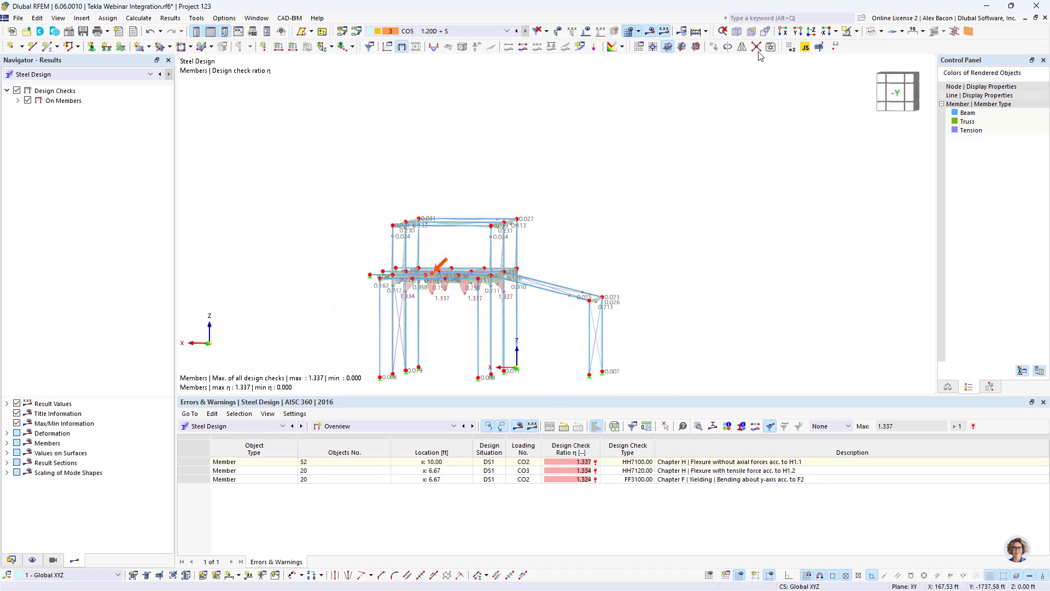
pyautogui.keyDown('ctrl'); pyautogui.moveTo(432, 285); pyautogui.dragTo(446, 283, button='middle'); pyautogui.keyUp('ctrl')
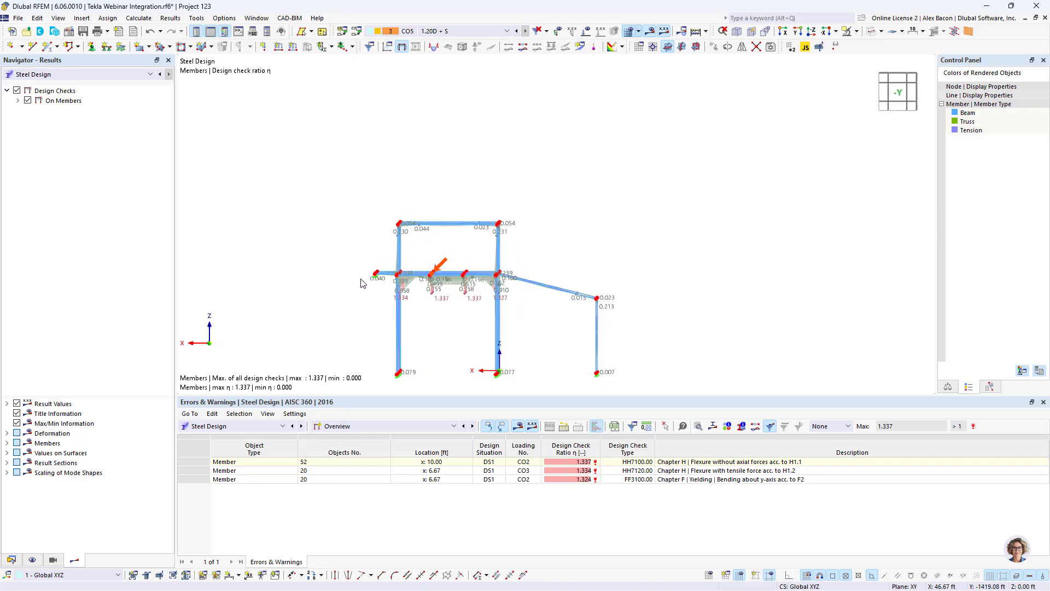
pyautogui.moveTo(362, 281); pyautogui.dragTo(523, 258)
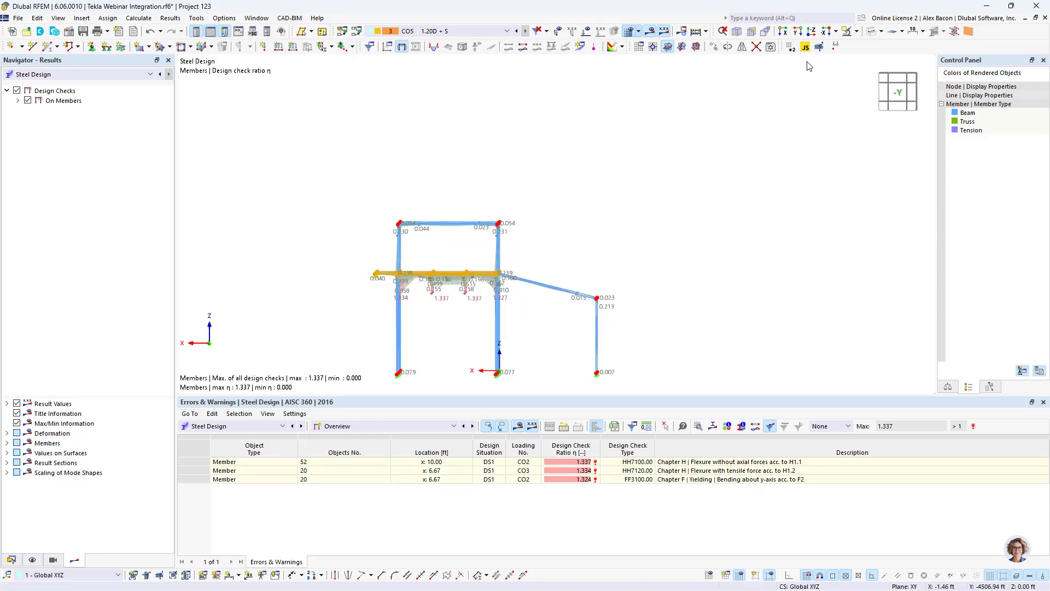
pyautogui.click(852, 31)
pyautogui.keyDown('ctrl'); pyautogui.moveTo(580, 198); pyautogui.dragTo(483, 227, button='middle'); pyautogui.keyUp('ctrl')
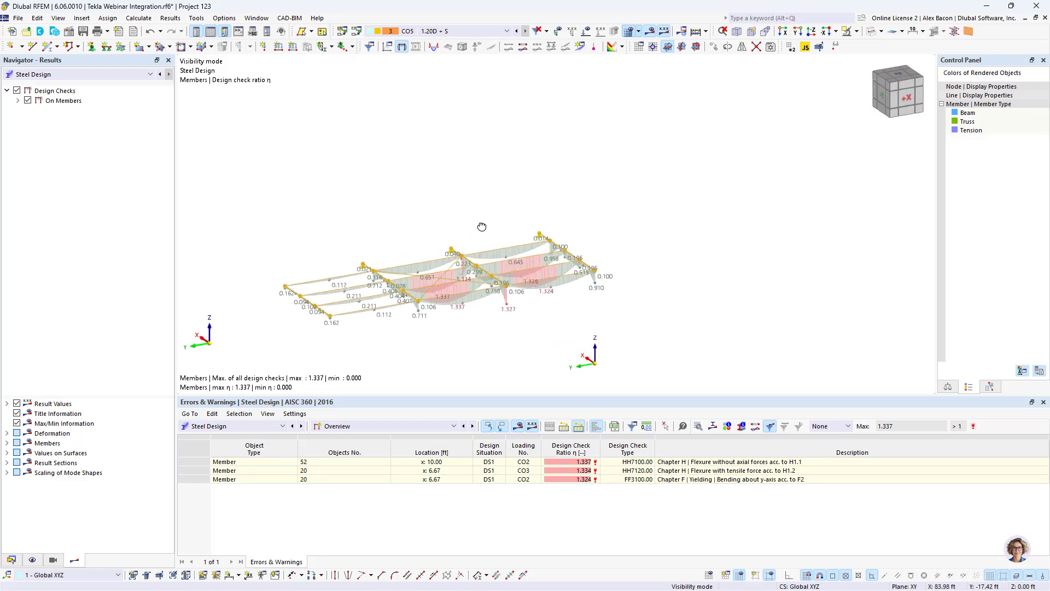
pyautogui.scroll(1, 460, 342)
pyautogui.click(459, 342)
pyautogui.scroll(2, 430, 287)
pyautogui.scroll(2, 430, 286)
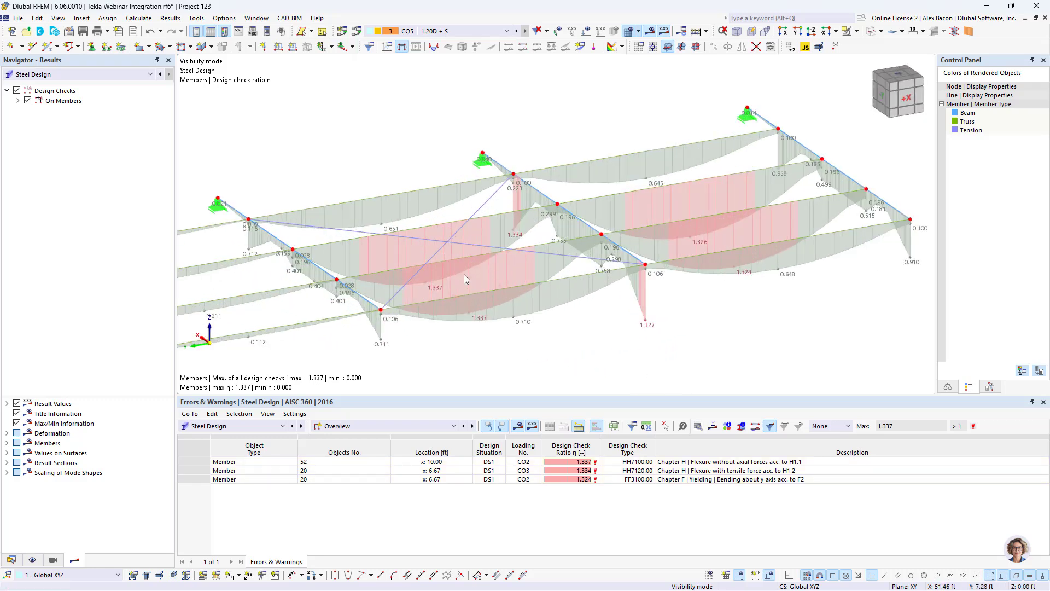
# - Color the rendered members by section instead of member type
pyautogui.click(872, 32)
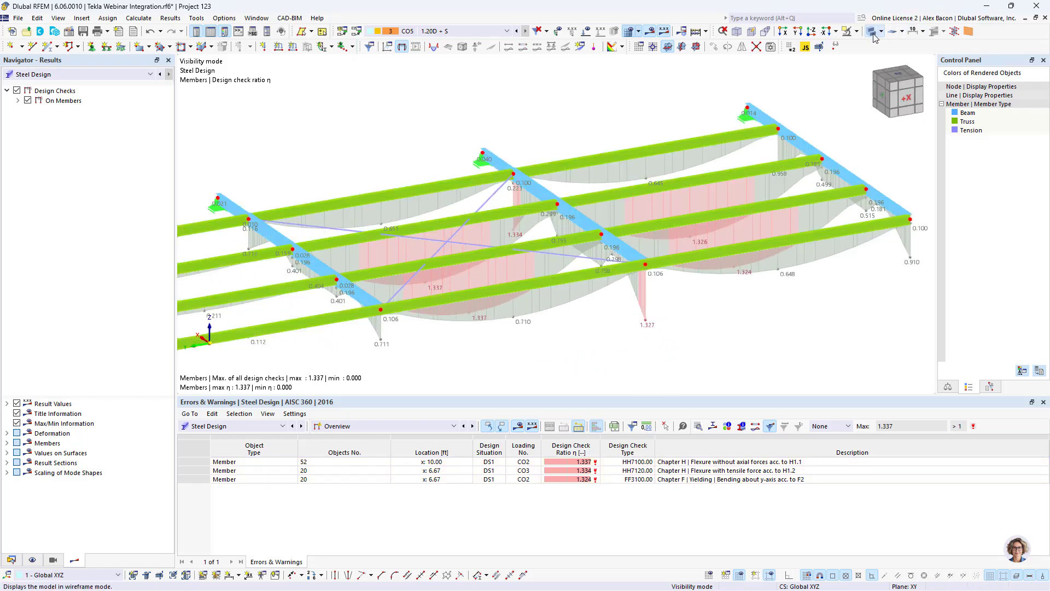
pyautogui.click(873, 35)
pyautogui.click(32, 560)
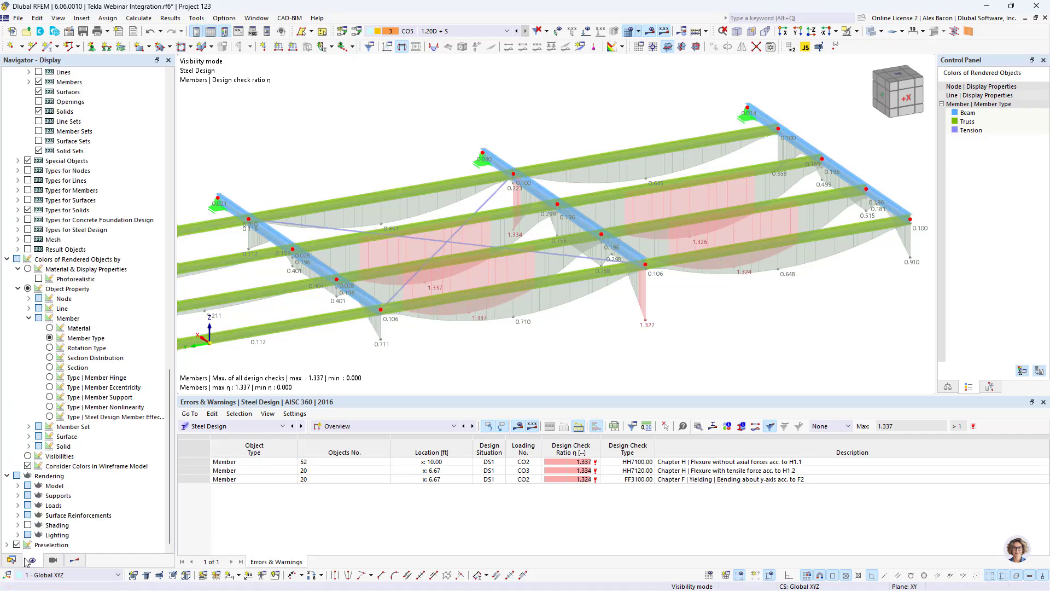
pyautogui.click(76, 367)
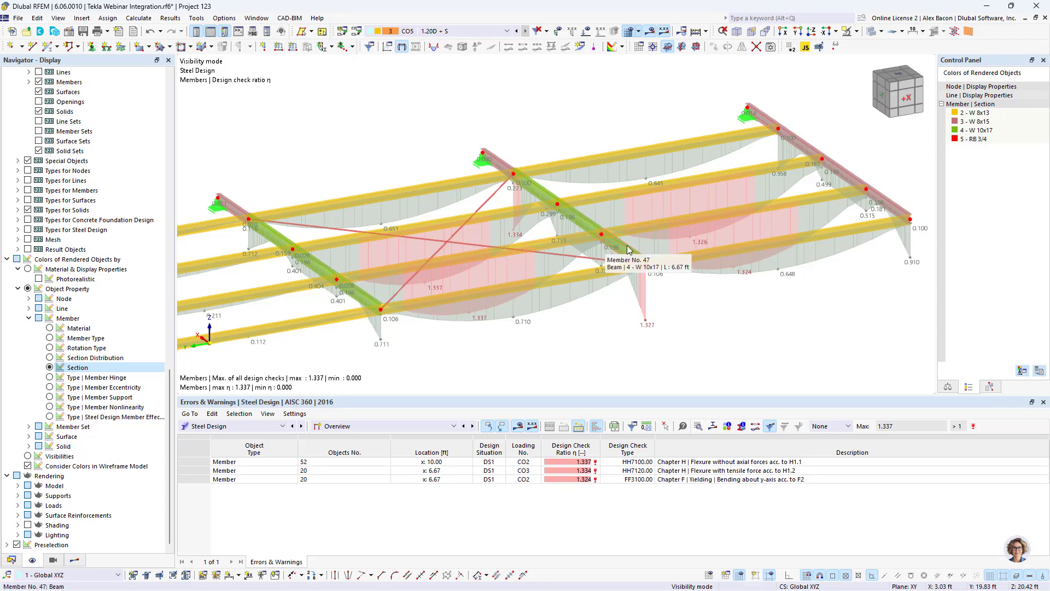
# - Switch the results table to design ratios on members by design situation and enlarge it
pyautogui.scroll(-2, 626, 257)
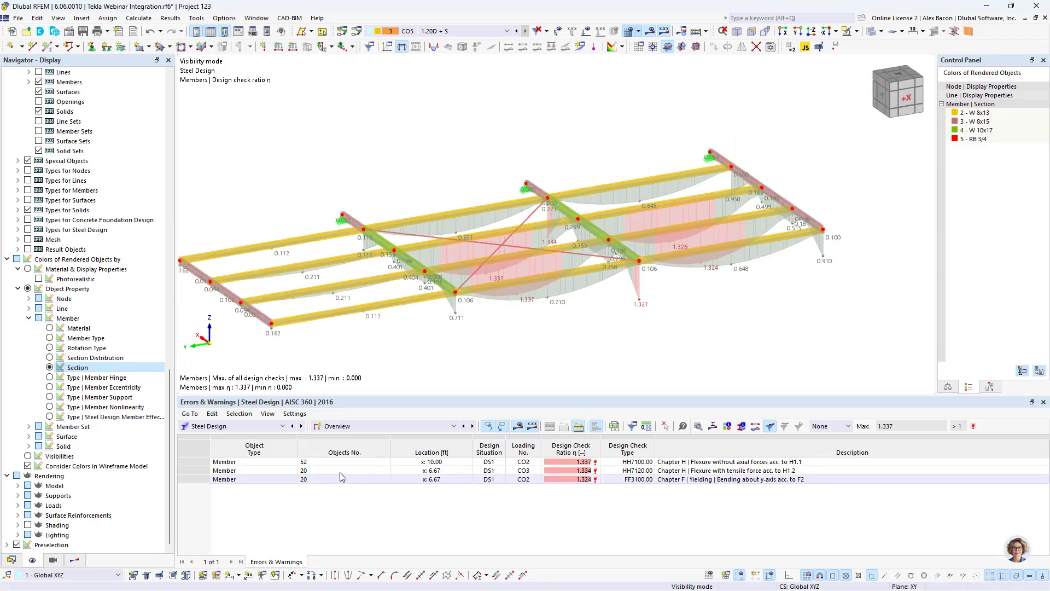
pyautogui.click(400, 427)
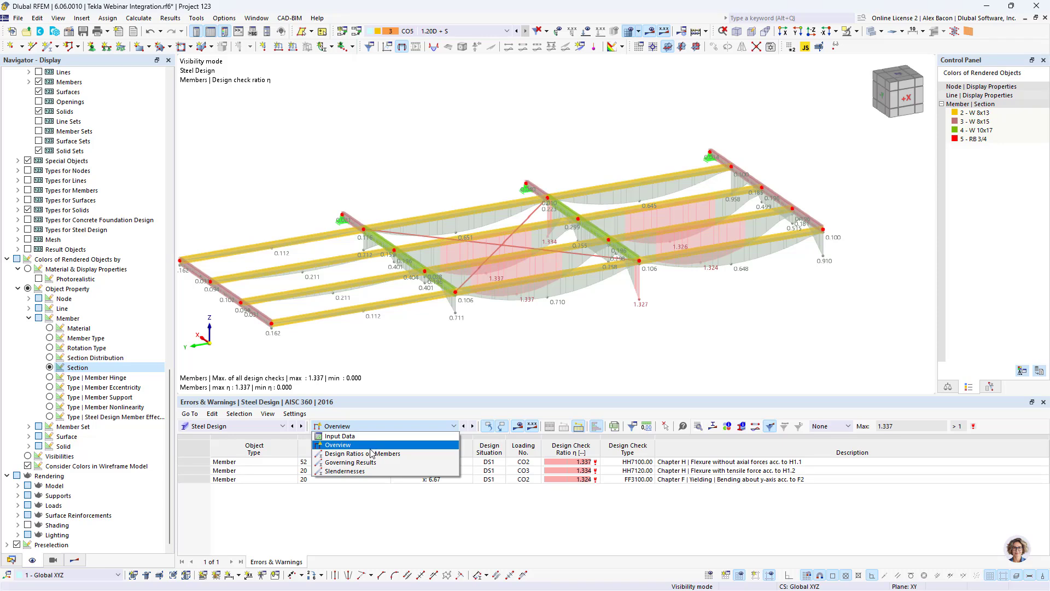
pyautogui.click(372, 453)
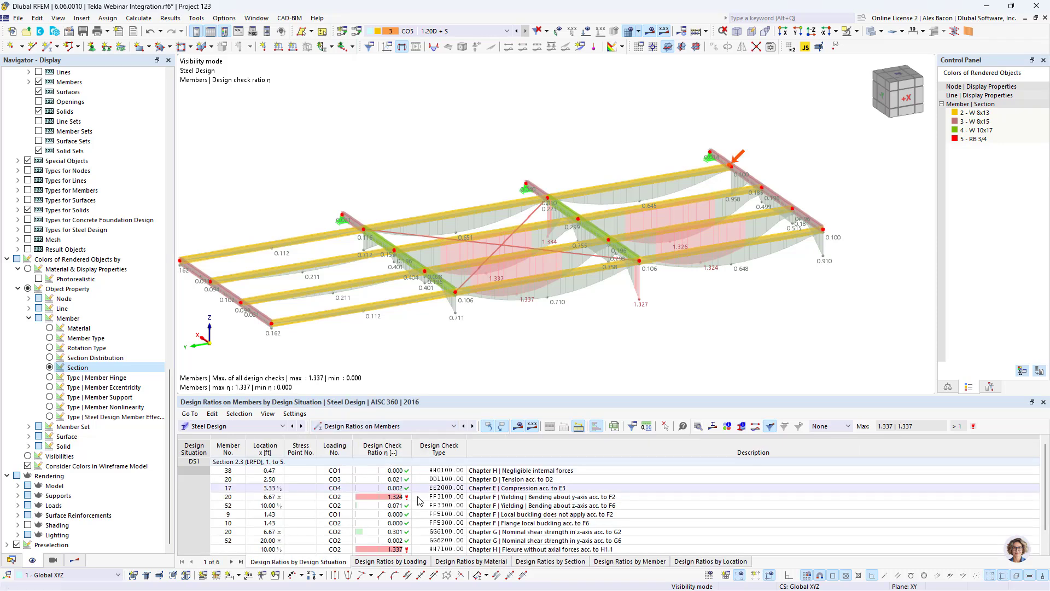
pyautogui.moveTo(417, 394); pyautogui.dragTo(417, 305)
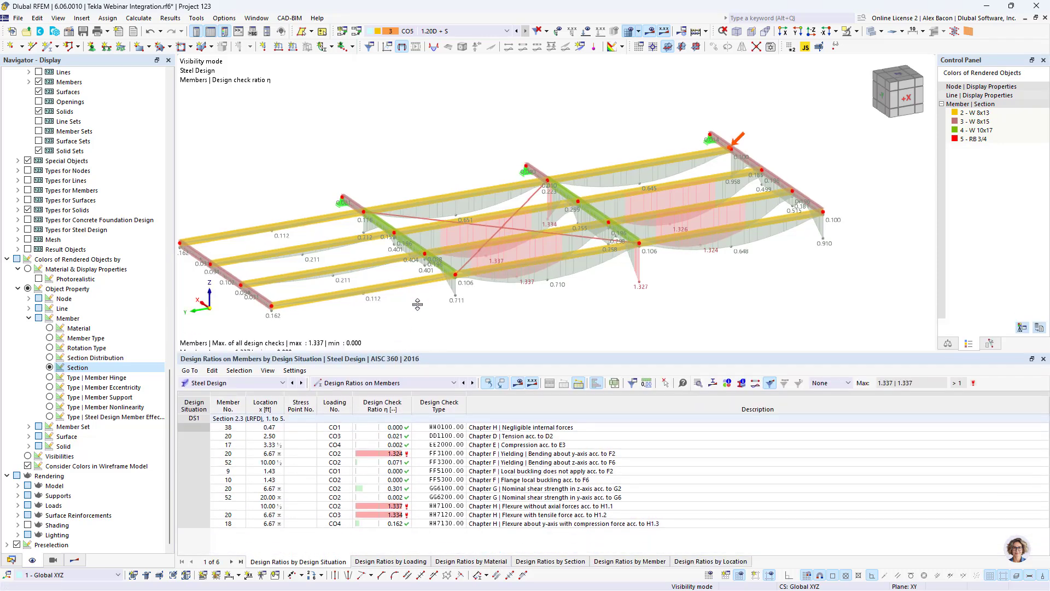
# - Open the design check details for member 20's FF3100 flexural yielding check, then close them
pyautogui.click(439, 407)
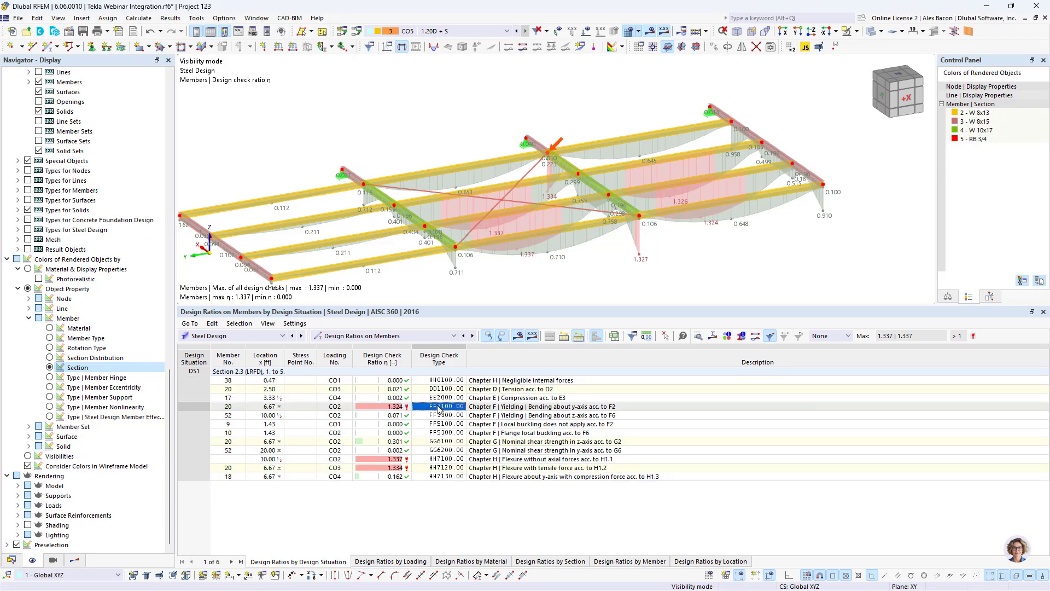
pyautogui.click(504, 407)
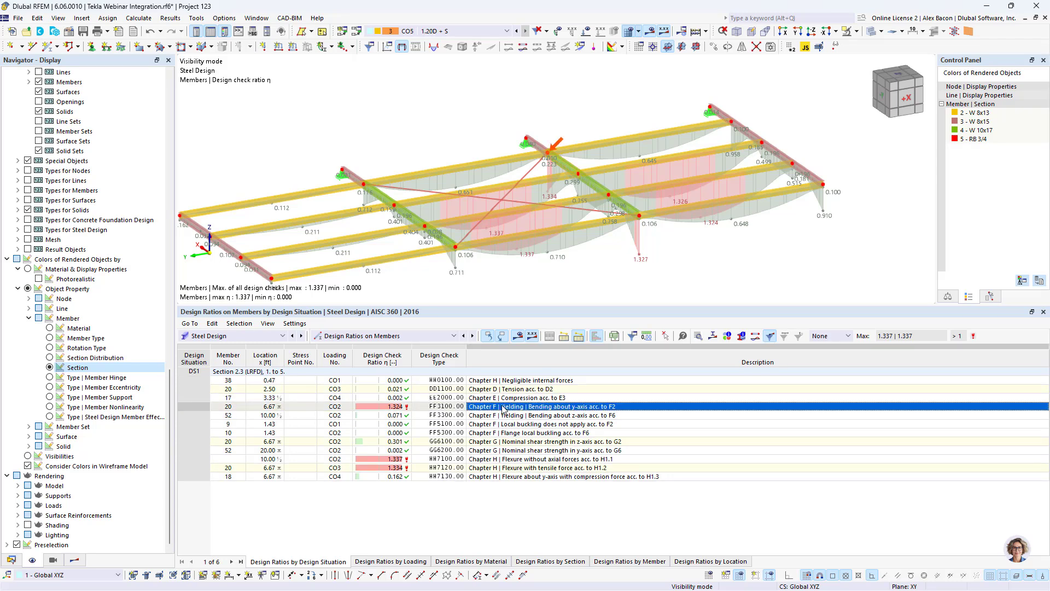
pyautogui.doubleClick(504, 408)
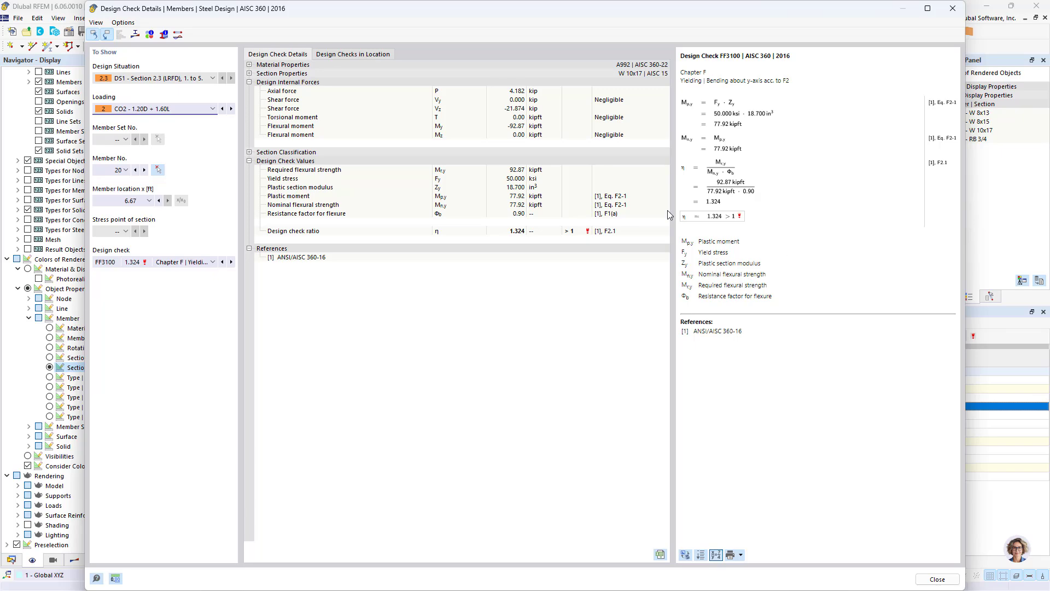
pyautogui.click(952, 8)
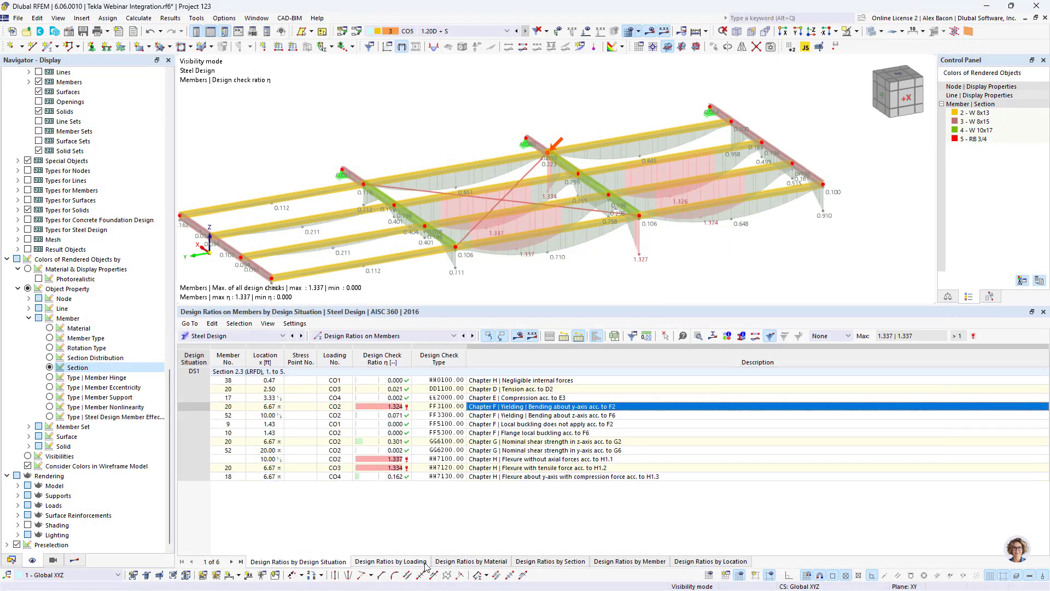
# - Review the design ratios grouped by section
pyautogui.click(561, 563)
pyautogui.scroll(-3, 421, 458)
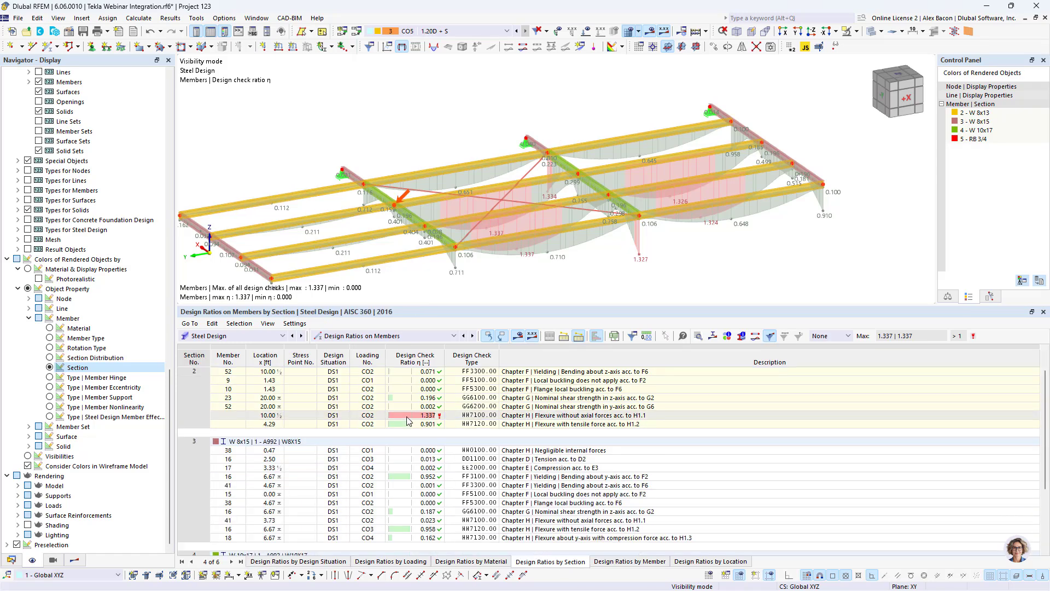
pyautogui.scroll(-1, 253, 388)
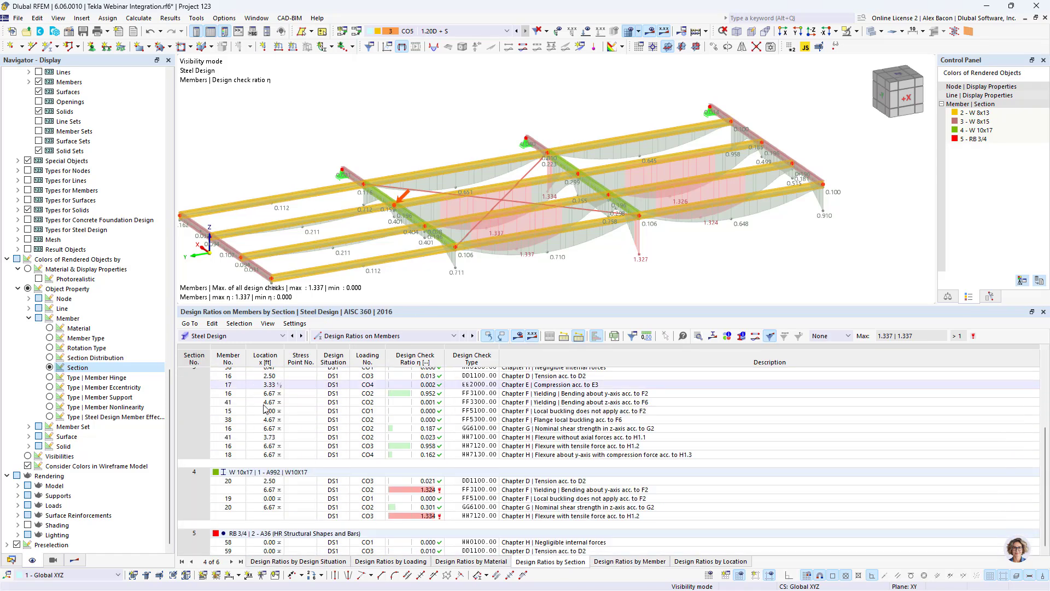
# - In the steel design sections input, set the W 8x13 section to Optimize | Current Row | W
pyautogui.click(423, 342)
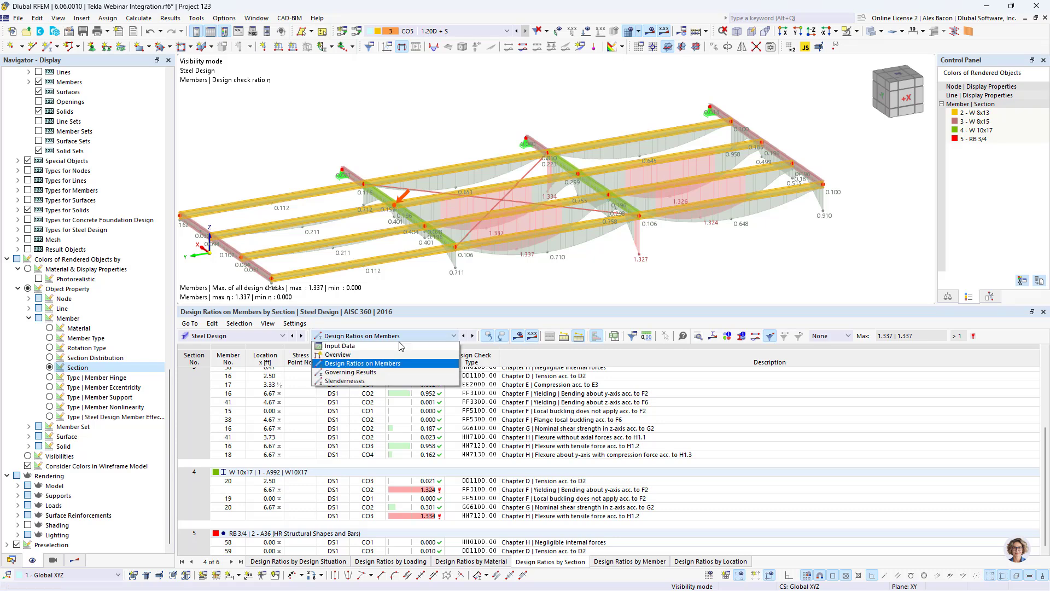
pyautogui.click(392, 350)
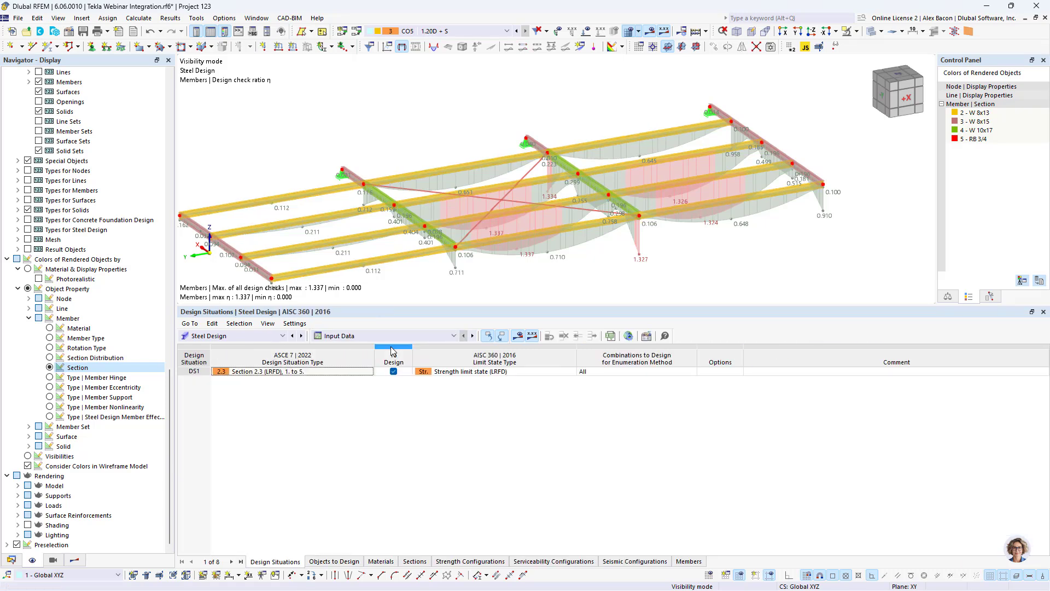
pyautogui.click(415, 561)
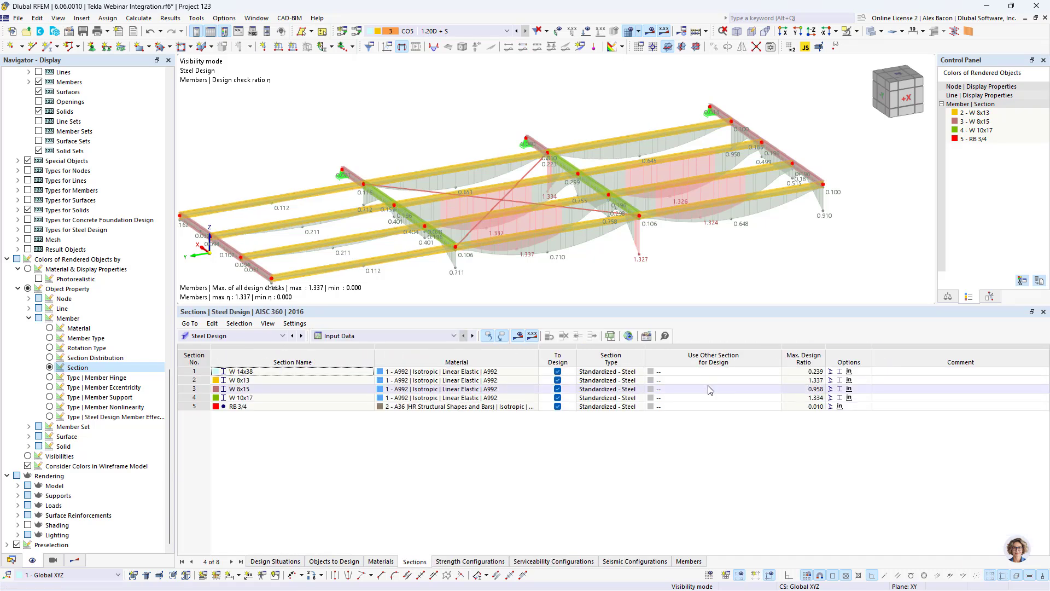
pyautogui.click(693, 380)
pyautogui.click(692, 380)
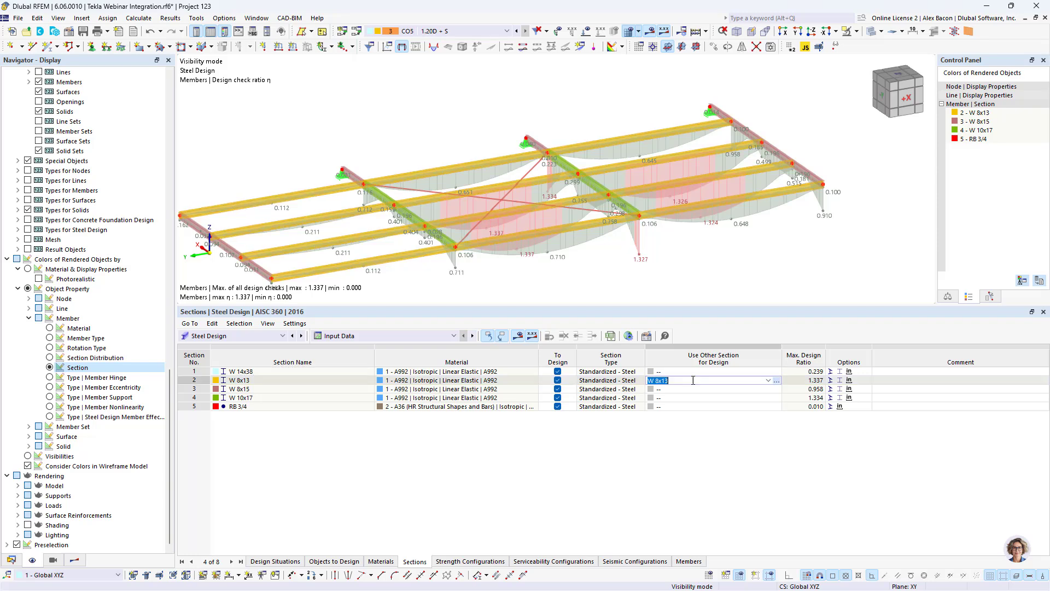
pyautogui.click(769, 380)
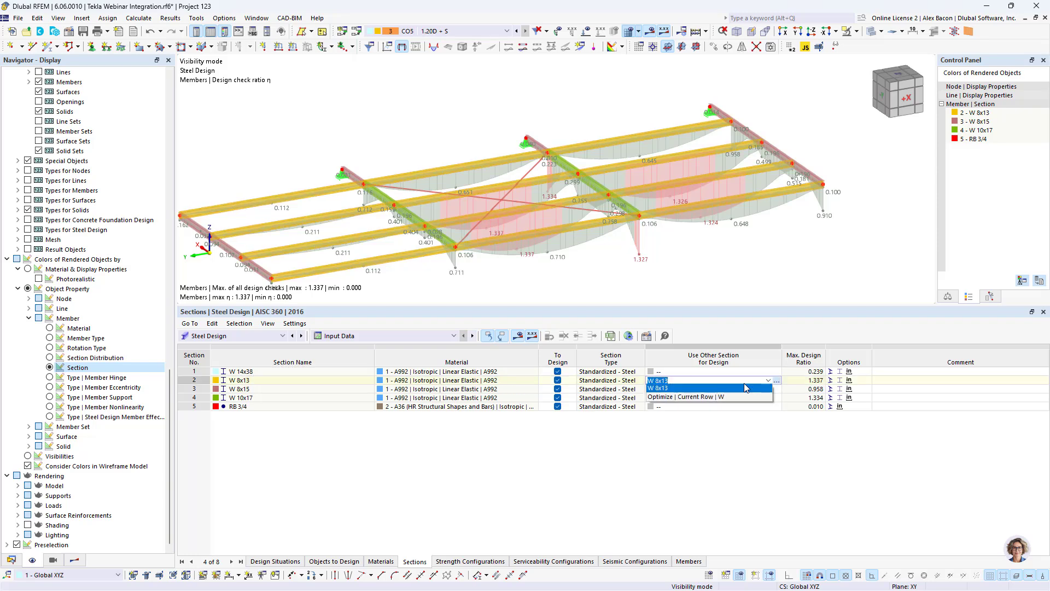
pyautogui.click(722, 397)
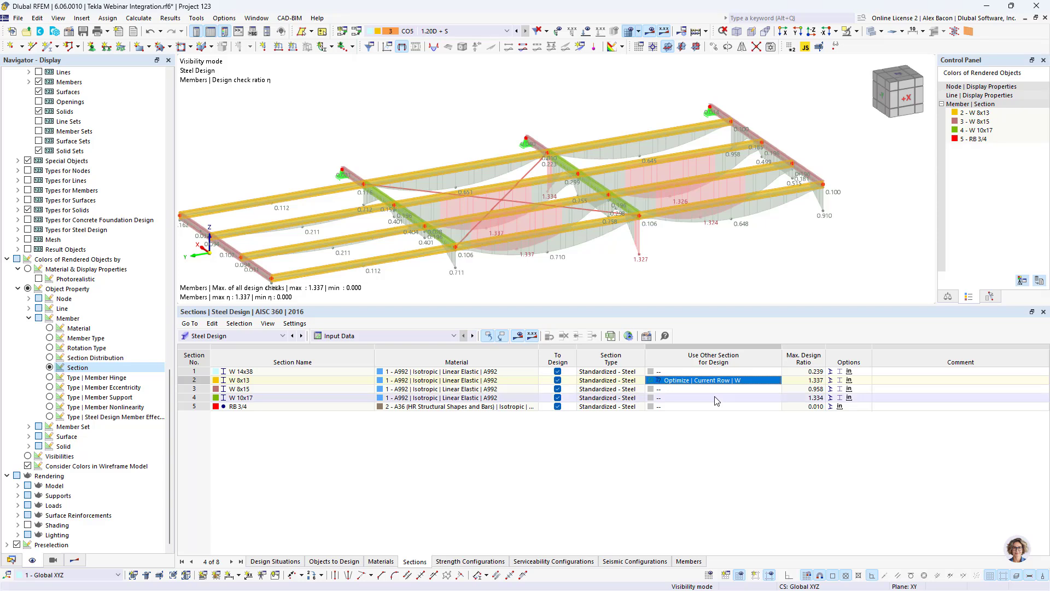
# - Set the W 10x17 section to Optimize | Current Row | W and rerun the calculation
pyautogui.doubleClick(705, 400)
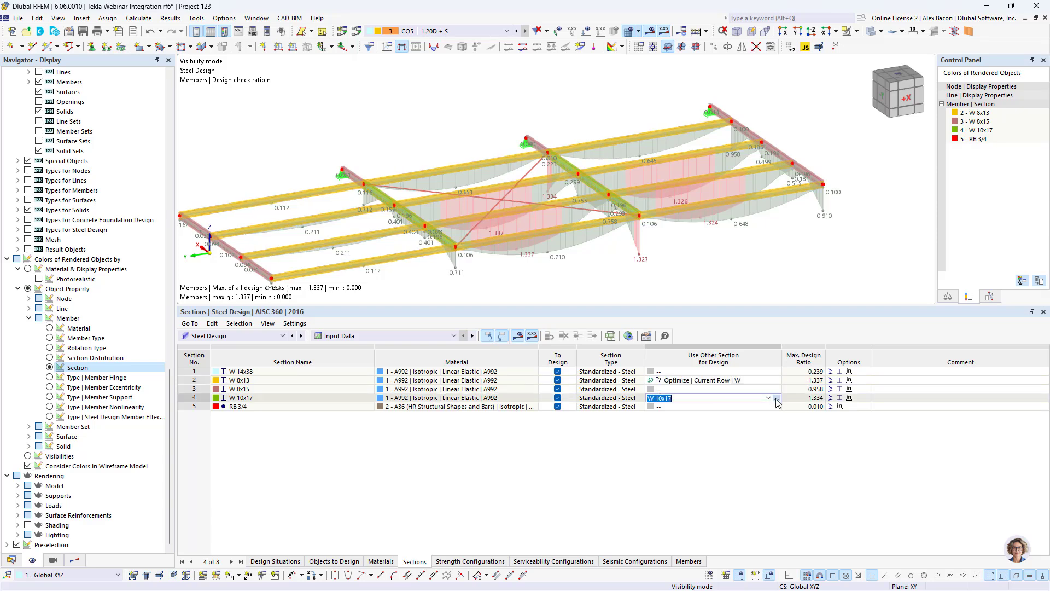
pyautogui.click(769, 398)
pyautogui.click(715, 415)
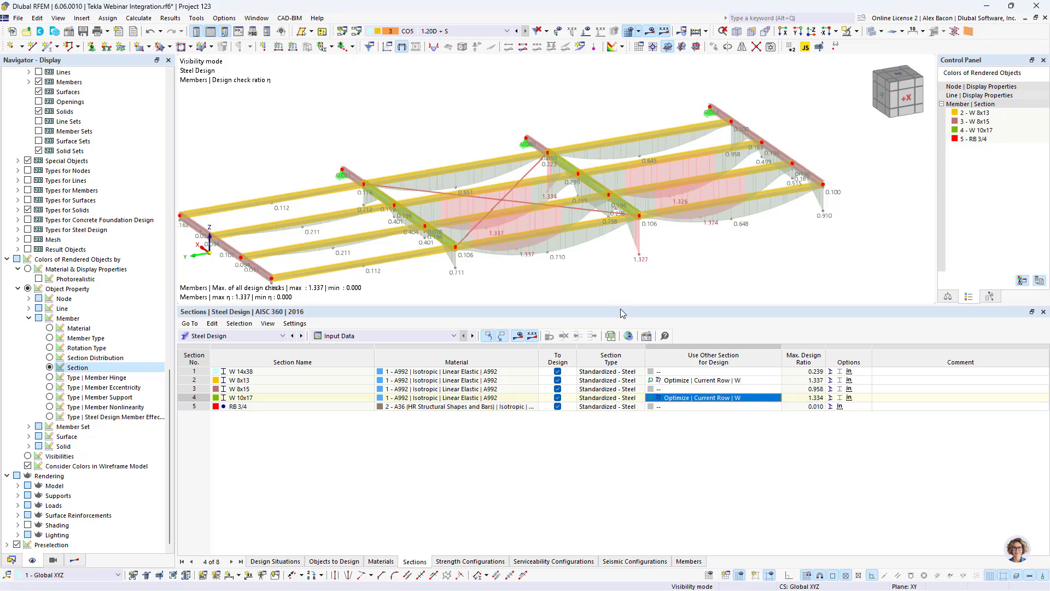
pyautogui.click(697, 31)
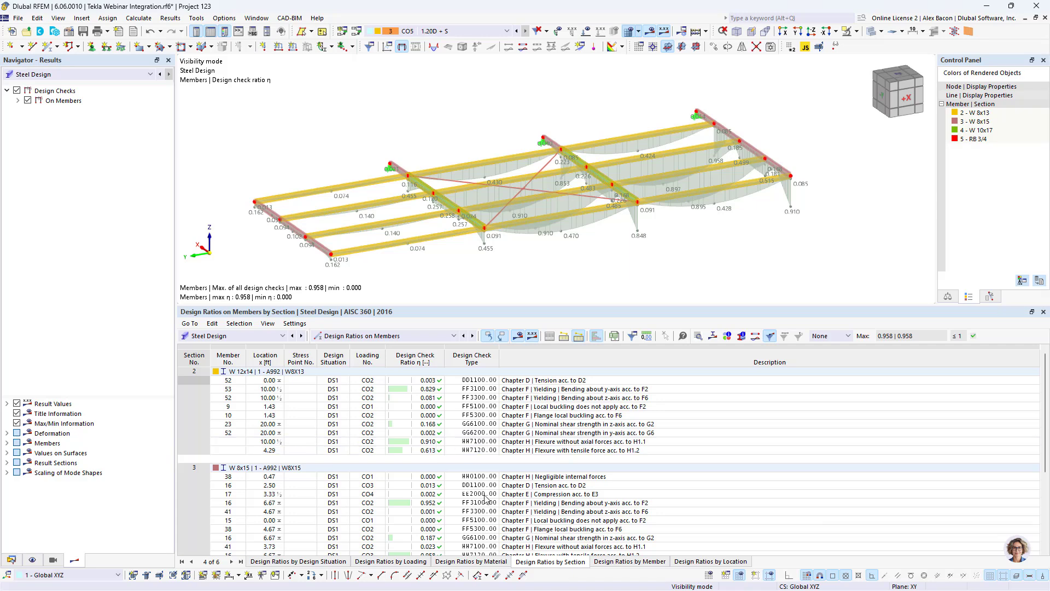
# - Review the steel design sections input and the global settings for the optimization maximum allowable design ratio
pyautogui.click(360, 336)
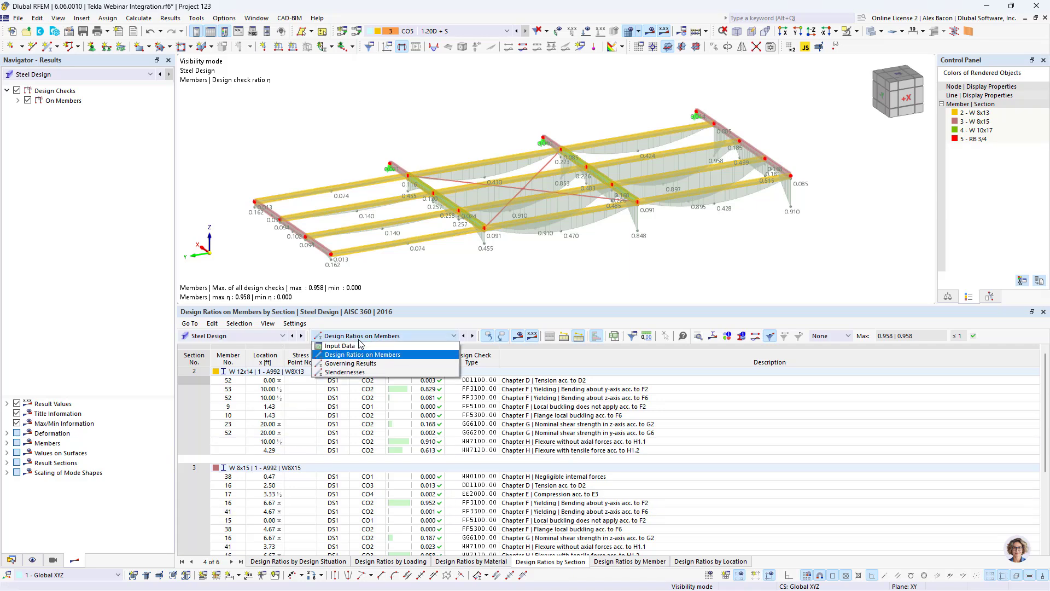
pyautogui.click(356, 346)
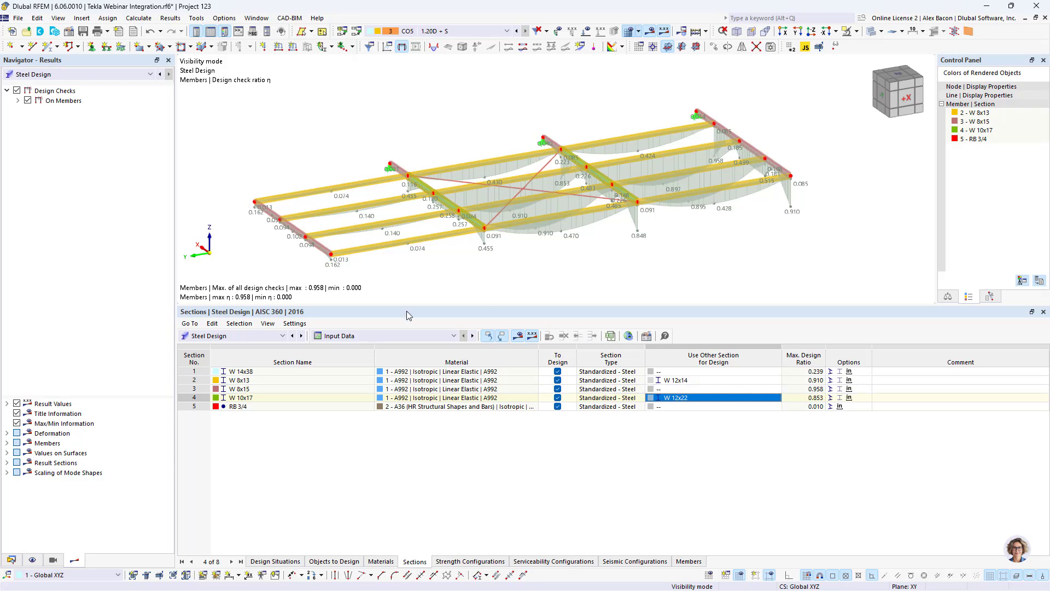
pyautogui.click(628, 336)
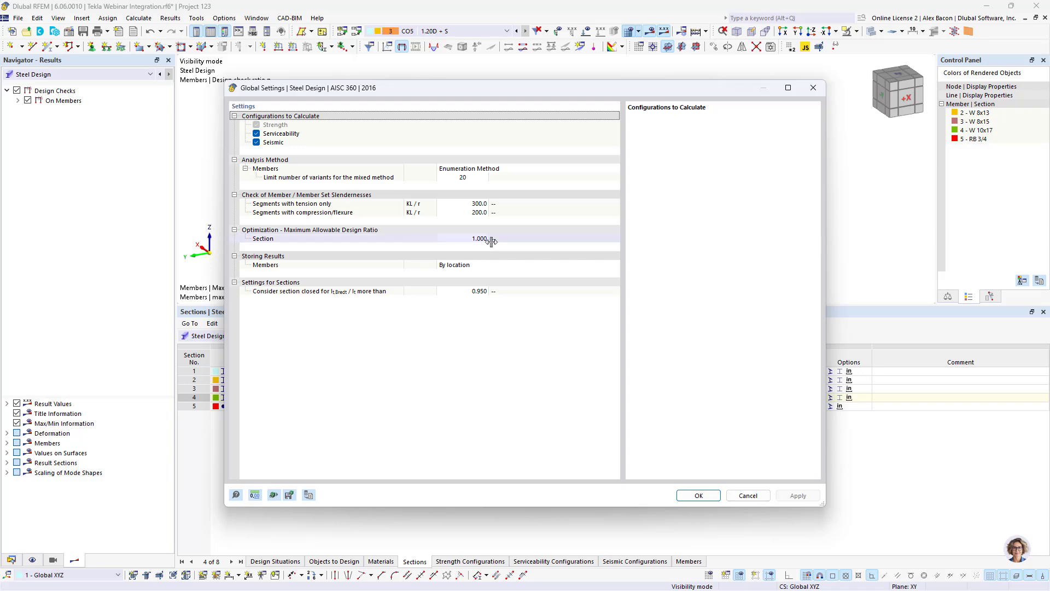
pyautogui.click(813, 89)
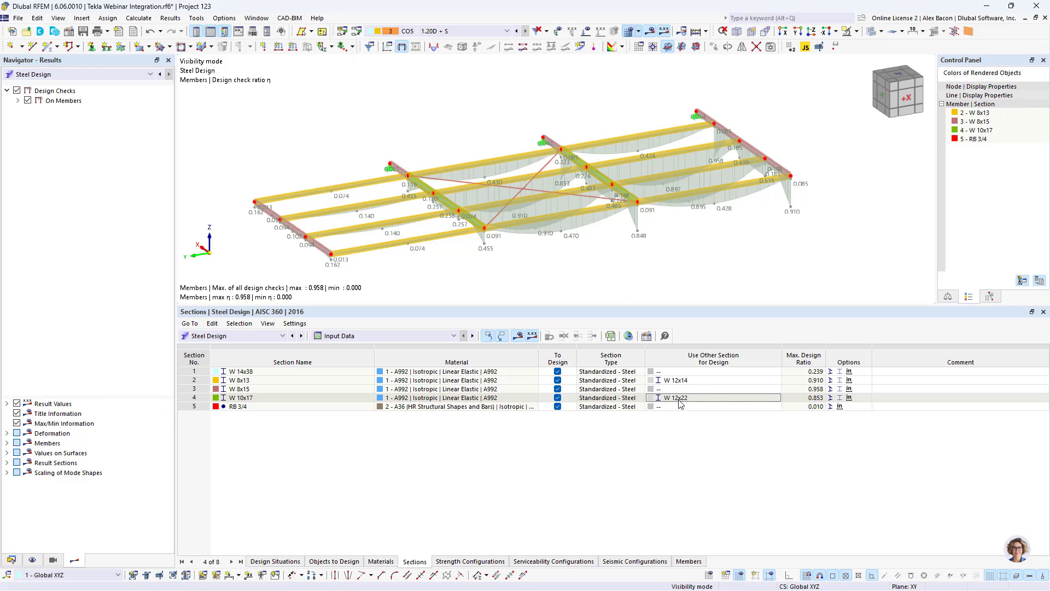
# - Apply all optimized sections to the model, confirming deletion of existing results
pyautogui.click(720, 397)
pyautogui.rightClick(720, 398)
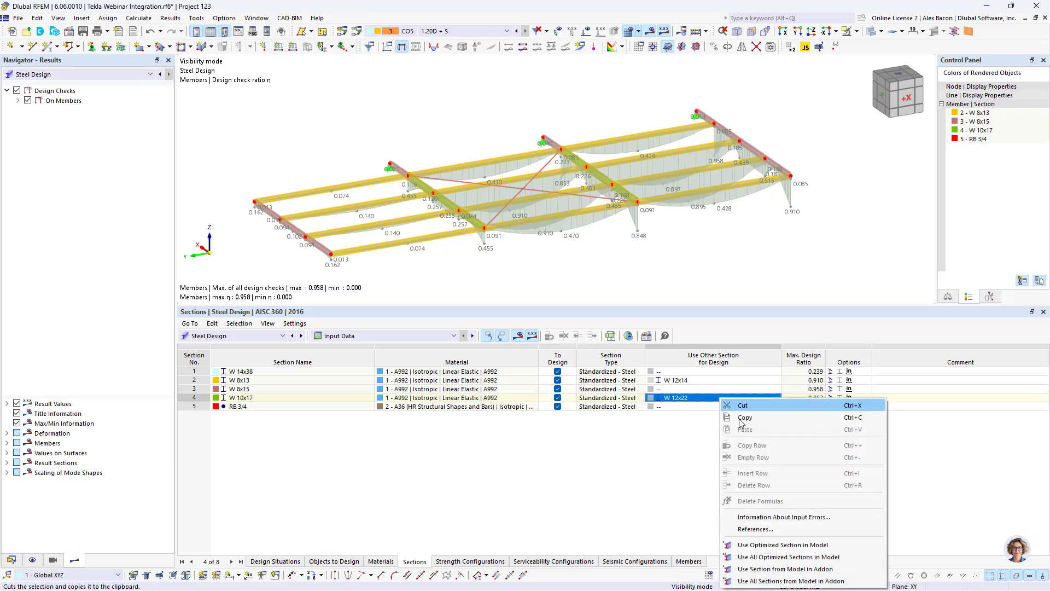
pyautogui.click(790, 558)
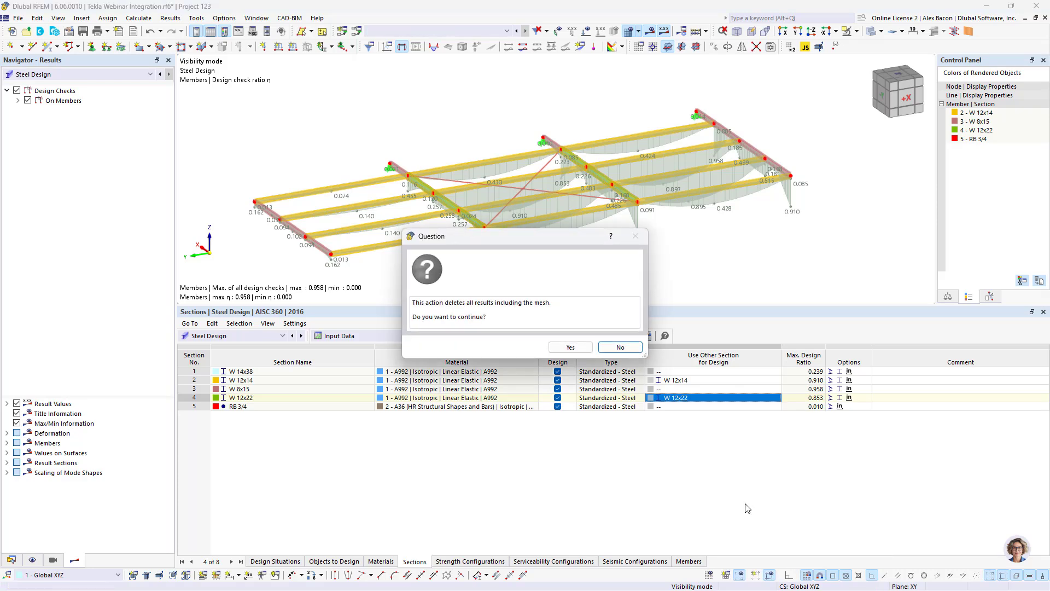
pyautogui.click(569, 347)
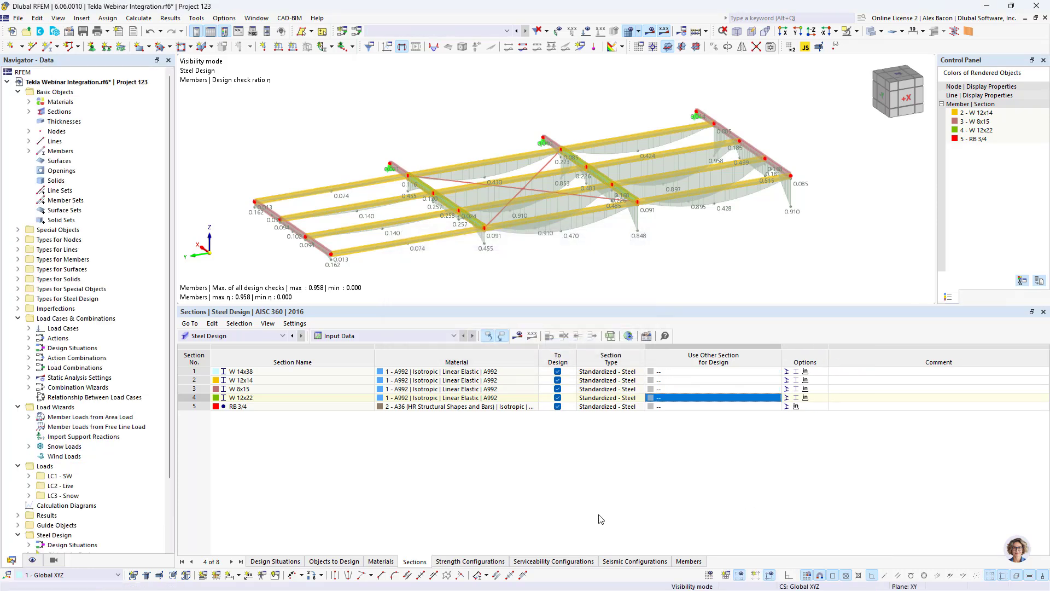
# - Run the steel design calculation again with the optimized sections applied
pyautogui.scroll(-1, 632, 272)
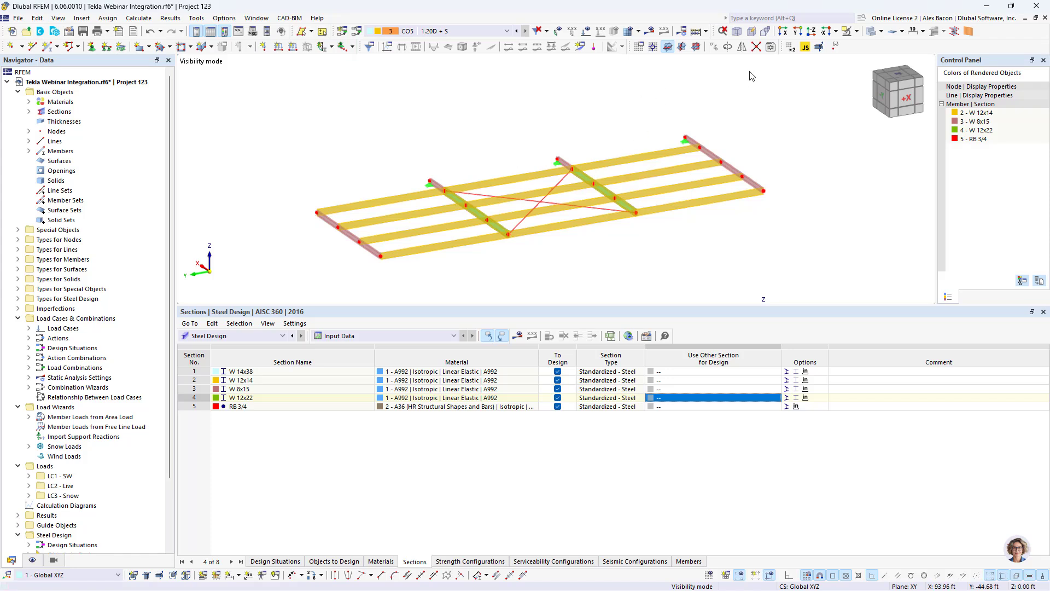
pyautogui.click(517, 336)
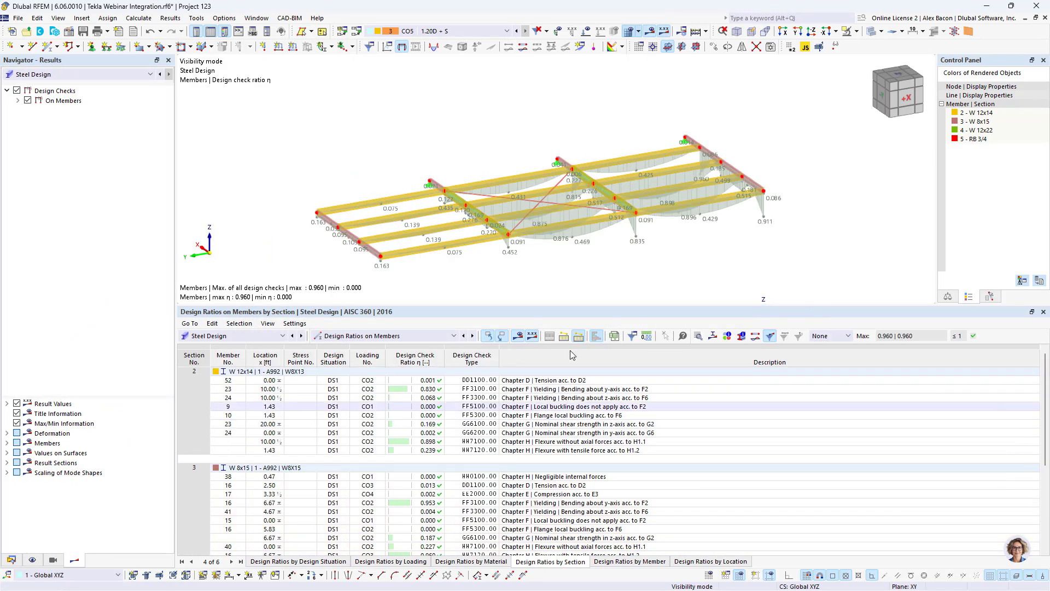
# - Show all members of the model in the steel design ratio results view
pyautogui.scroll(-1, 508, 219)
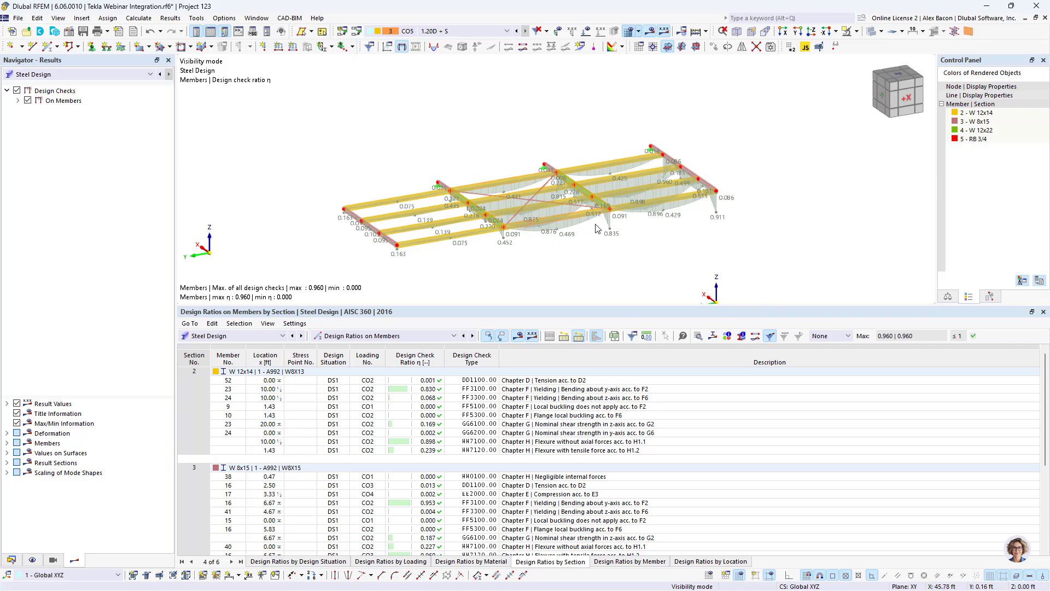
pyautogui.click(856, 31)
pyautogui.click(865, 127)
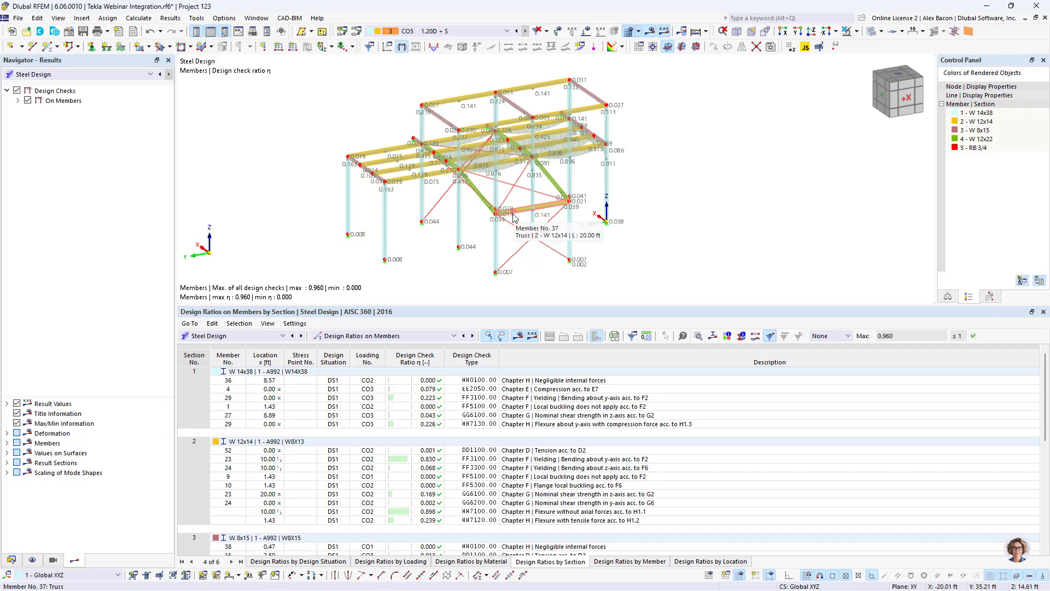
pyautogui.scroll(1, 515, 184)
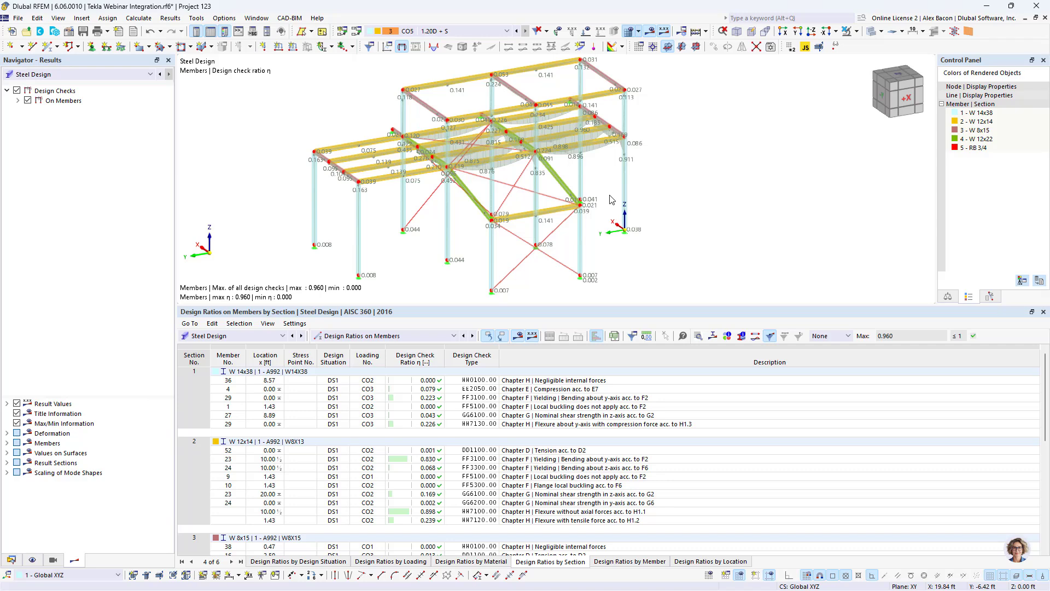
# - Restore the RFEM window and place it beside the Tekla Structures window on the left half of the screen
pyautogui.doubleClick(651, 9)
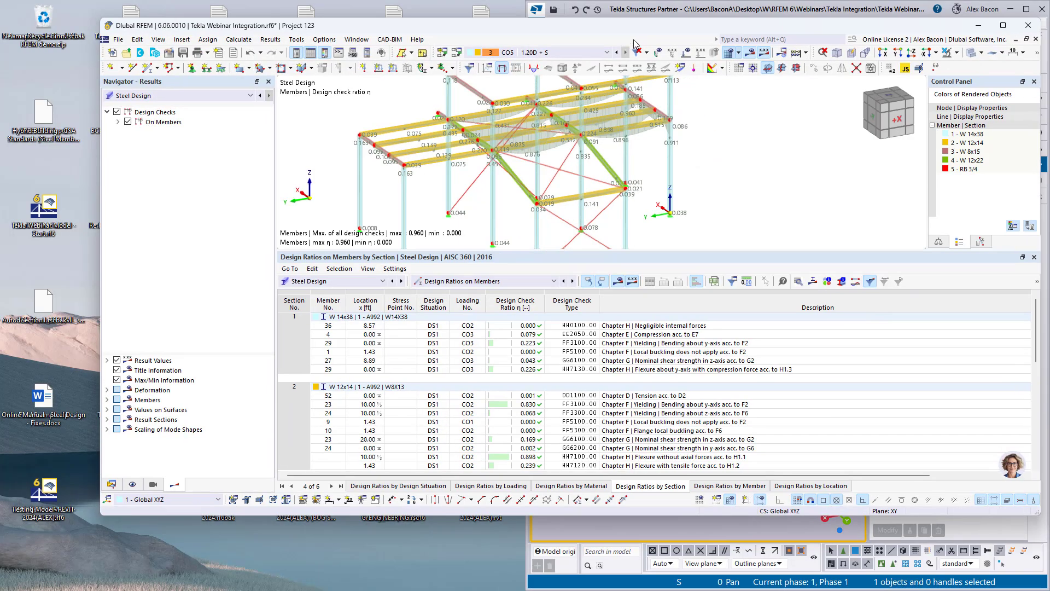
pyautogui.moveTo(634, 40); pyautogui.dragTo(1, 208)
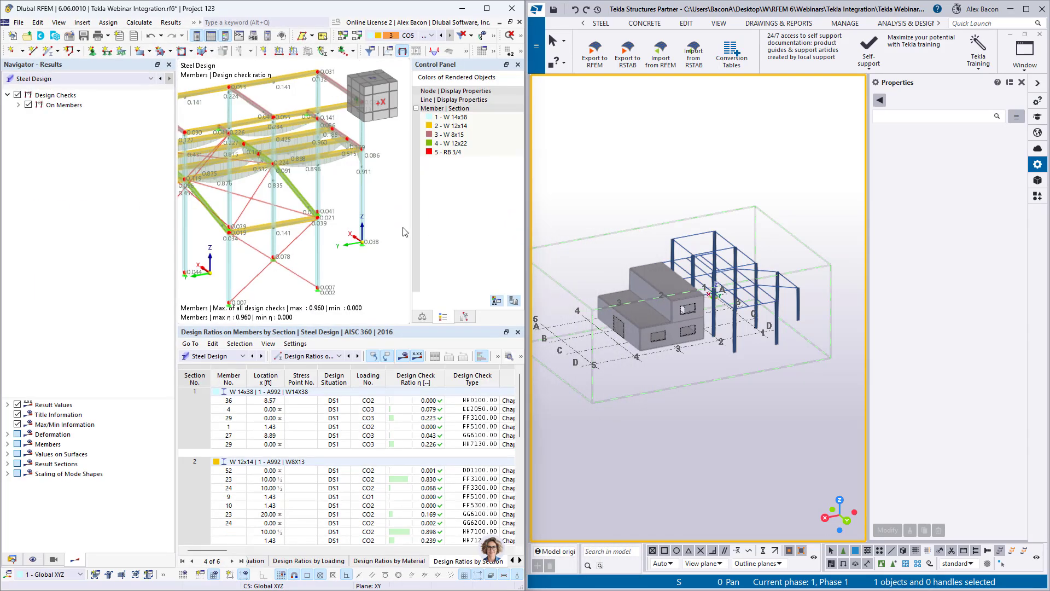
pyautogui.scroll(-5, 404, 232)
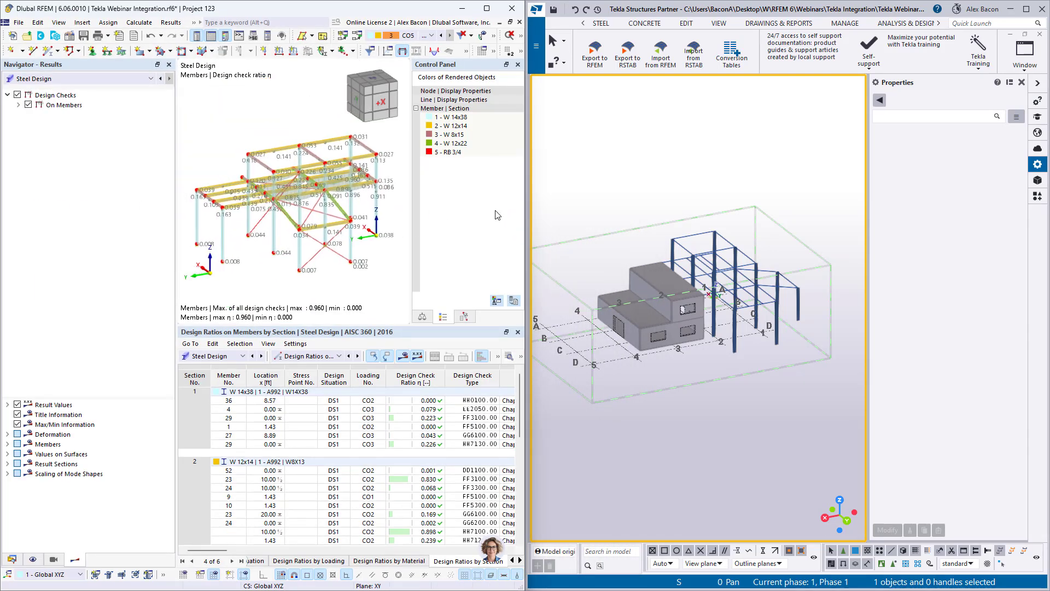
# - Switch to Tekla Structures and start importing the updated model from RFEM
pyautogui.click(749, 181)
pyautogui.scroll(2, 680, 311)
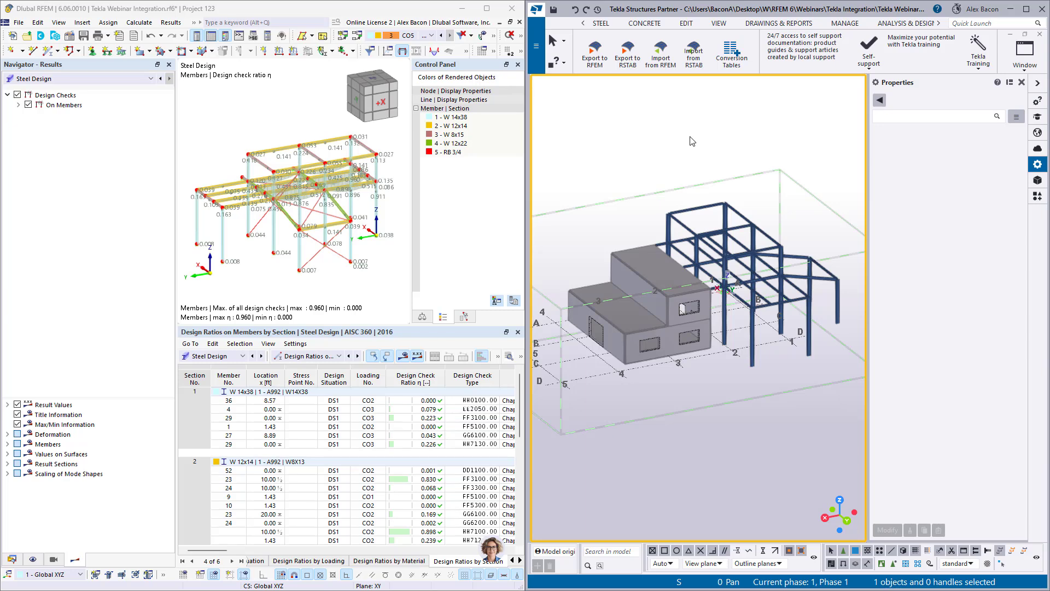
pyautogui.click(668, 58)
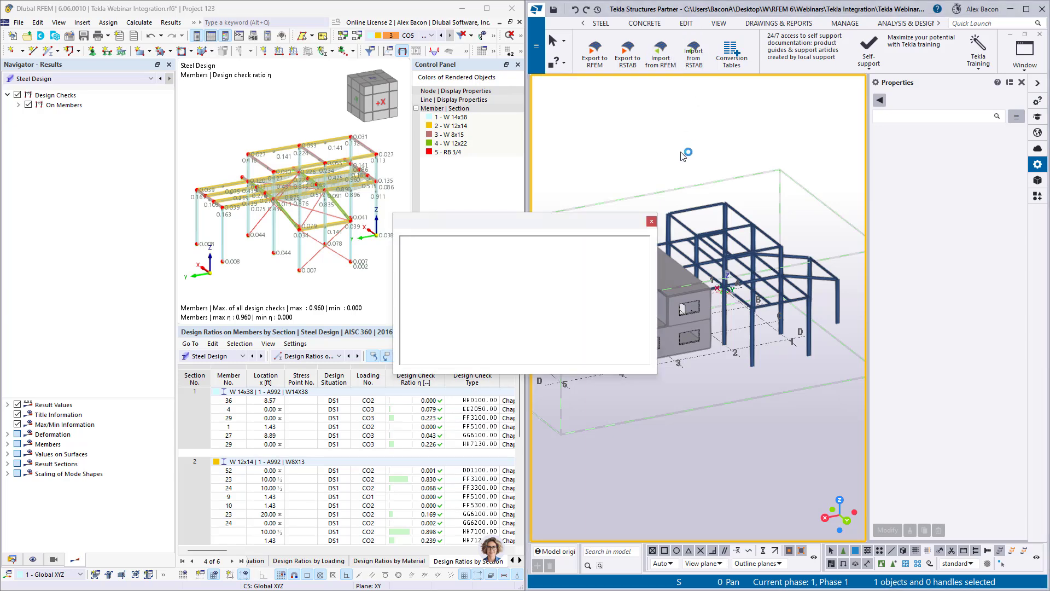
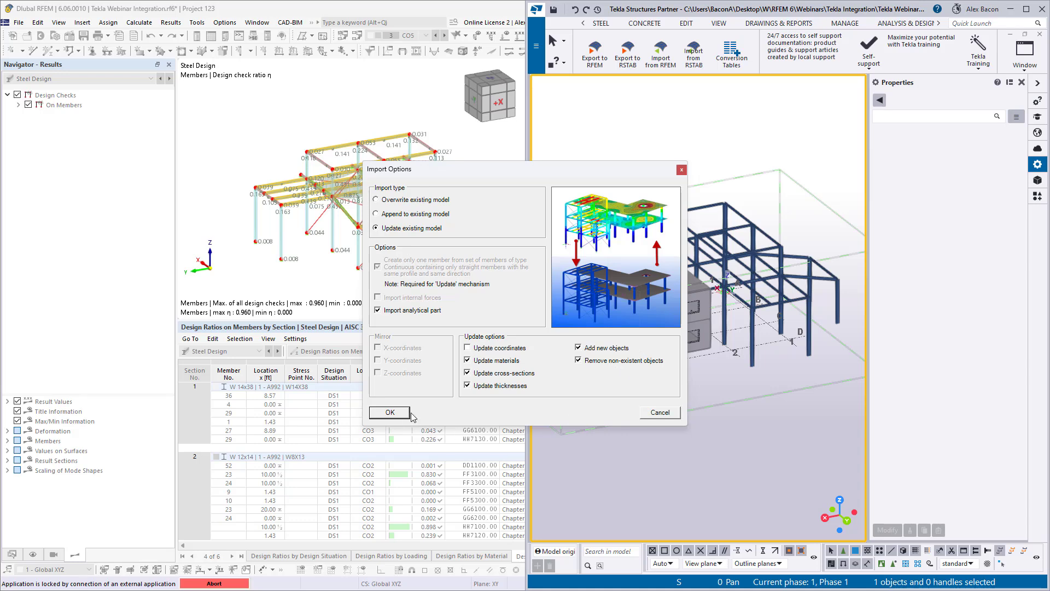
# - Import the updated RFEM model into Tekla as an update of the existing model, updating materials and cross-sections
pyautogui.click(390, 413)
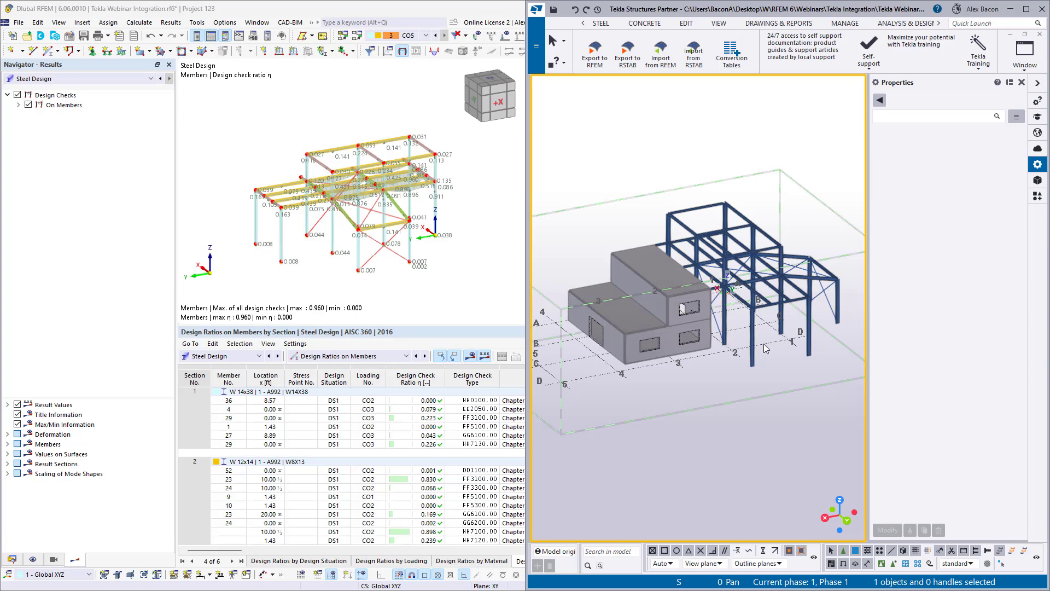
# - Inspect the imported beams' profiles and materials in Tekla and compare them with the member sections in RFEM
pyautogui.keyDown('ctrl'); pyautogui.moveTo(779, 345); pyautogui.dragTo(758, 349, button='middle'); pyautogui.keyUp('ctrl')
pyautogui.scroll(5, 758, 349)
pyautogui.click(733, 346)
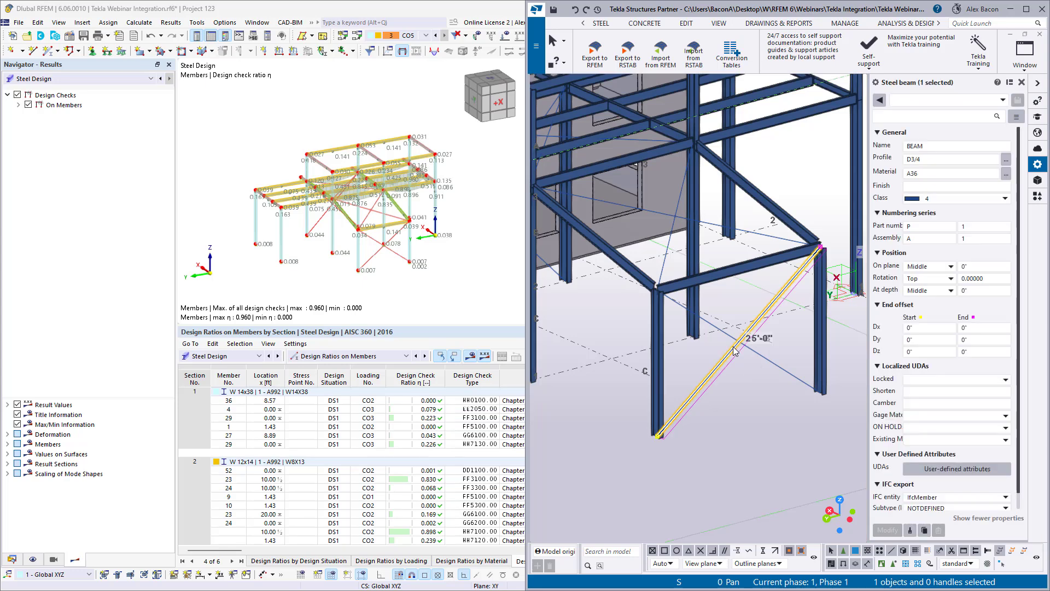
pyautogui.scroll(-3, 727, 221)
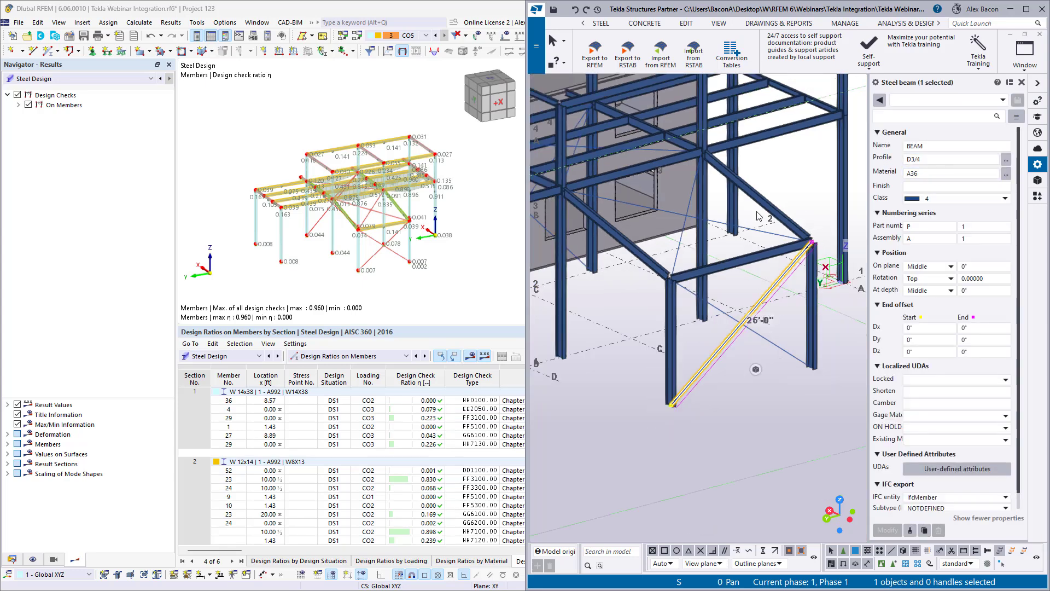
pyautogui.moveTo(727, 221); pyautogui.dragTo(763, 267, button='middle')
pyautogui.click(704, 228)
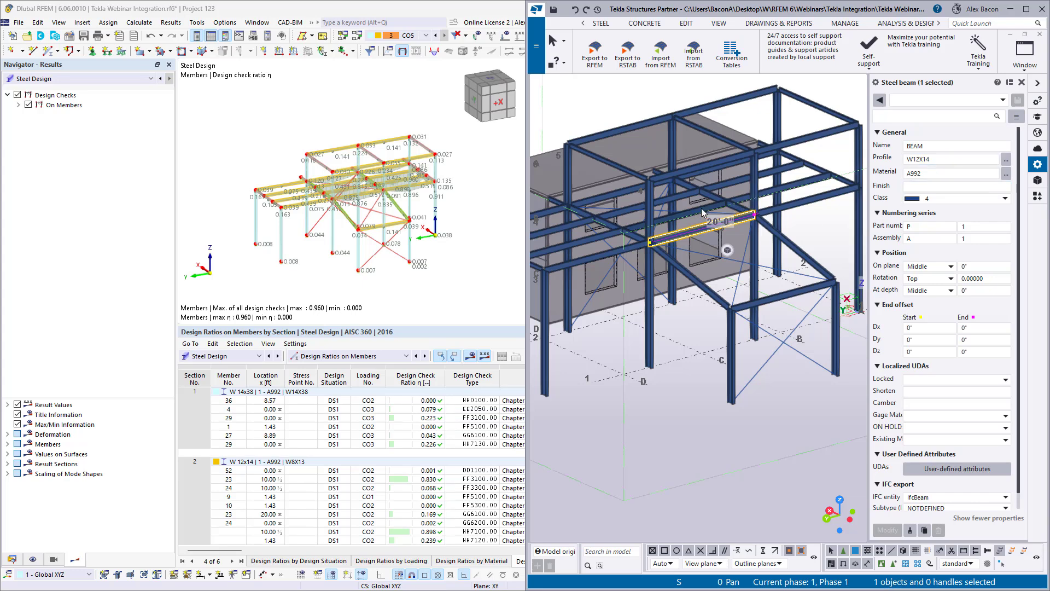
pyautogui.click(707, 213)
pyautogui.scroll(3, 432, 194)
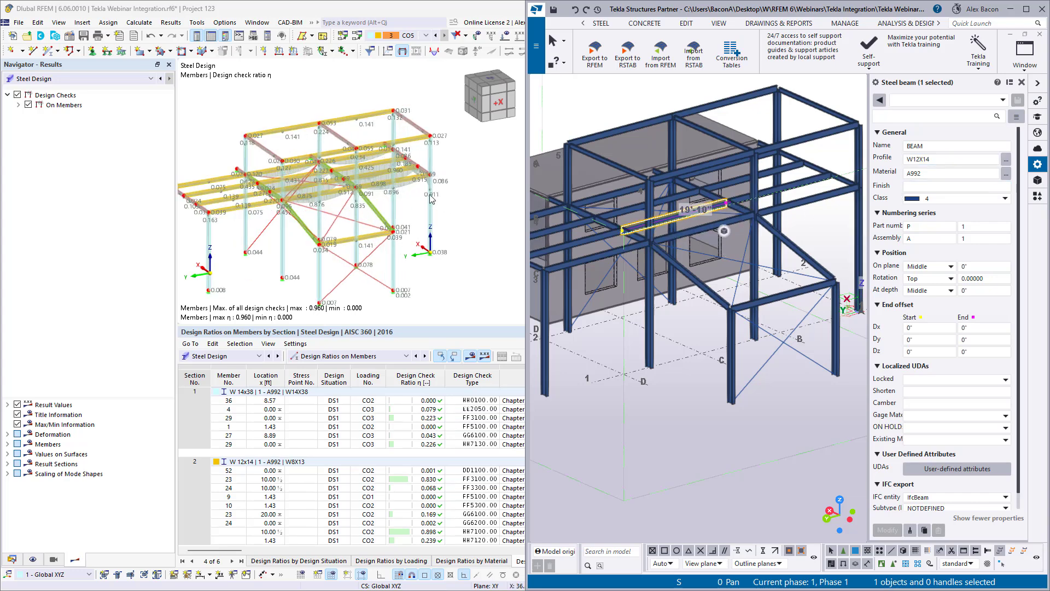
pyautogui.click(679, 233)
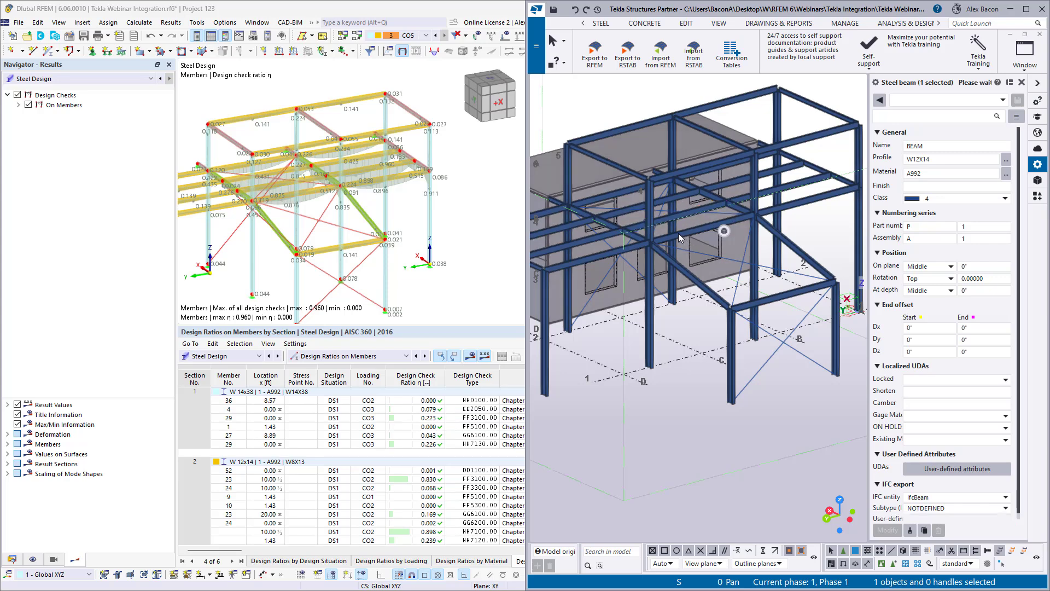
pyautogui.click(717, 227)
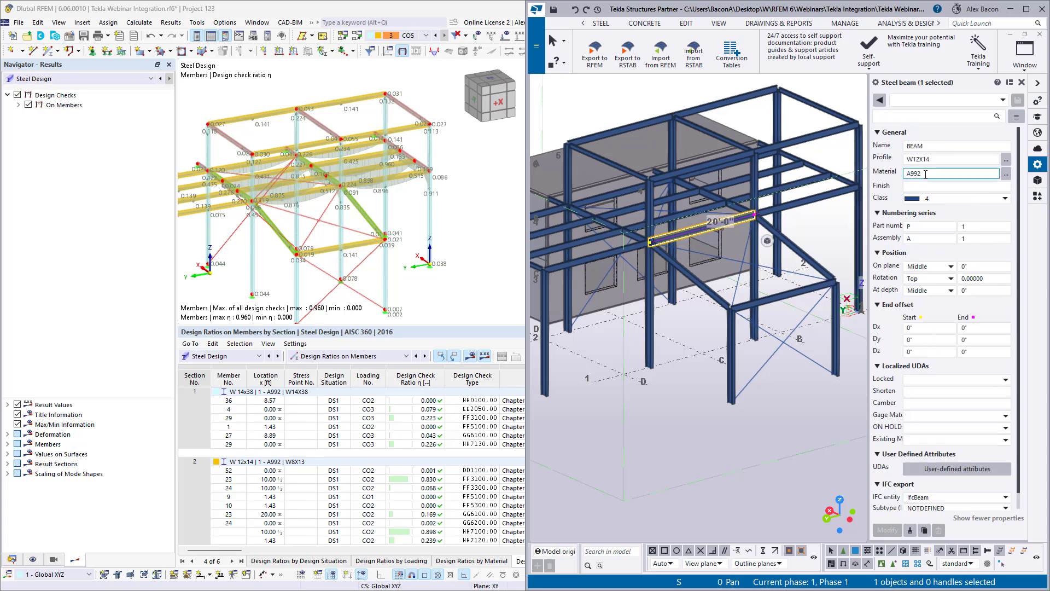
pyautogui.scroll(-2, 664, 306)
pyautogui.keyDown('ctrl'); pyautogui.moveTo(642, 340); pyautogui.dragTo(689, 321, button='middle'); pyautogui.keyUp('ctrl')
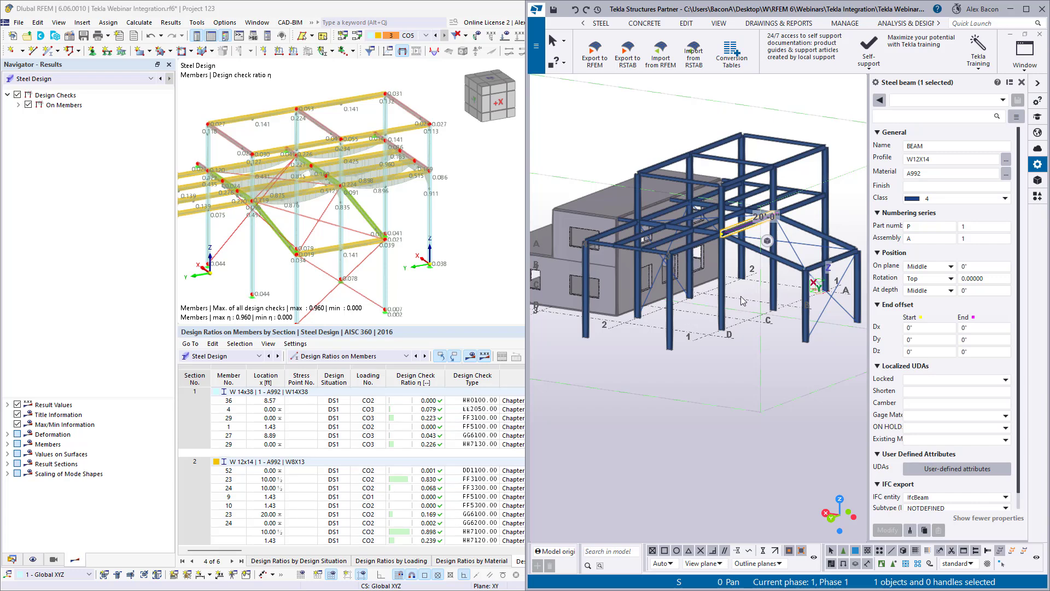
pyautogui.keyDown('ctrl'); pyautogui.moveTo(689, 321); pyautogui.dragTo(710, 370, button='middle'); pyautogui.keyUp('ctrl')
pyautogui.click(672, 391)
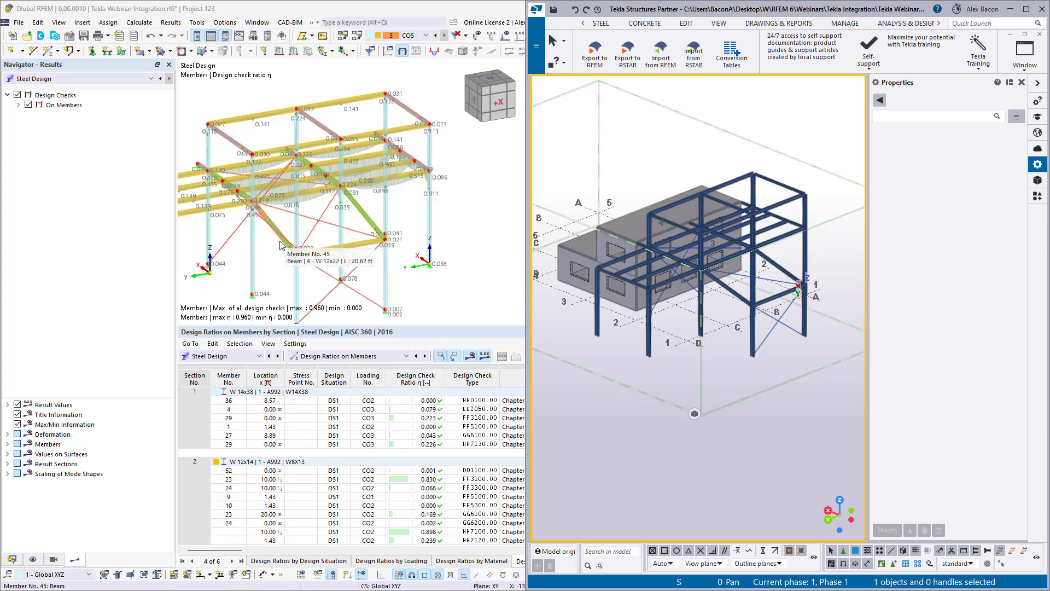
pyautogui.scroll(-2, 279, 241)
pyautogui.moveTo(279, 241); pyautogui.dragTo(318, 237, button='middle')
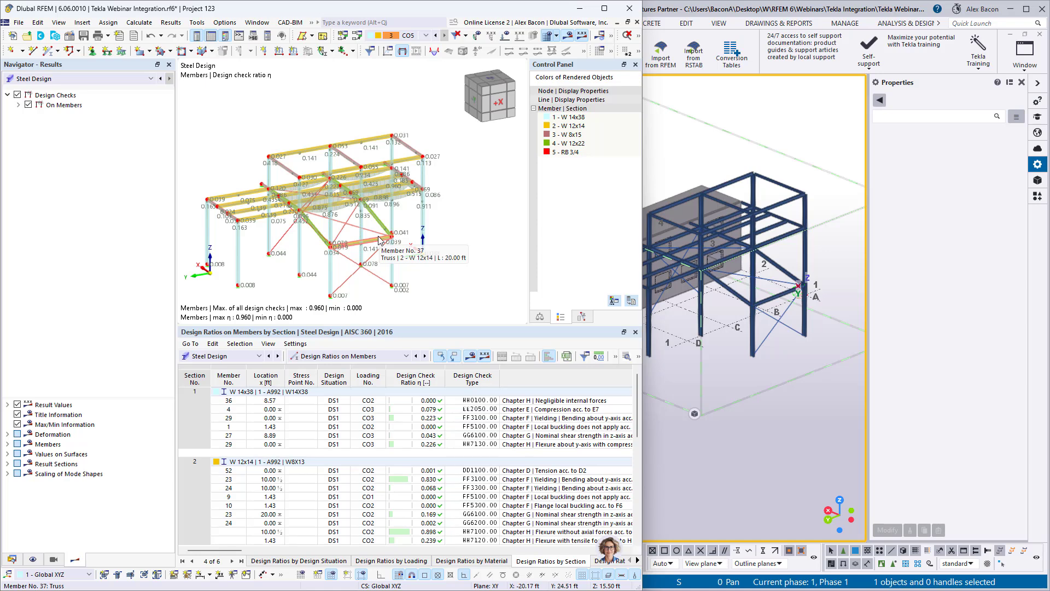
pyautogui.click(707, 176)
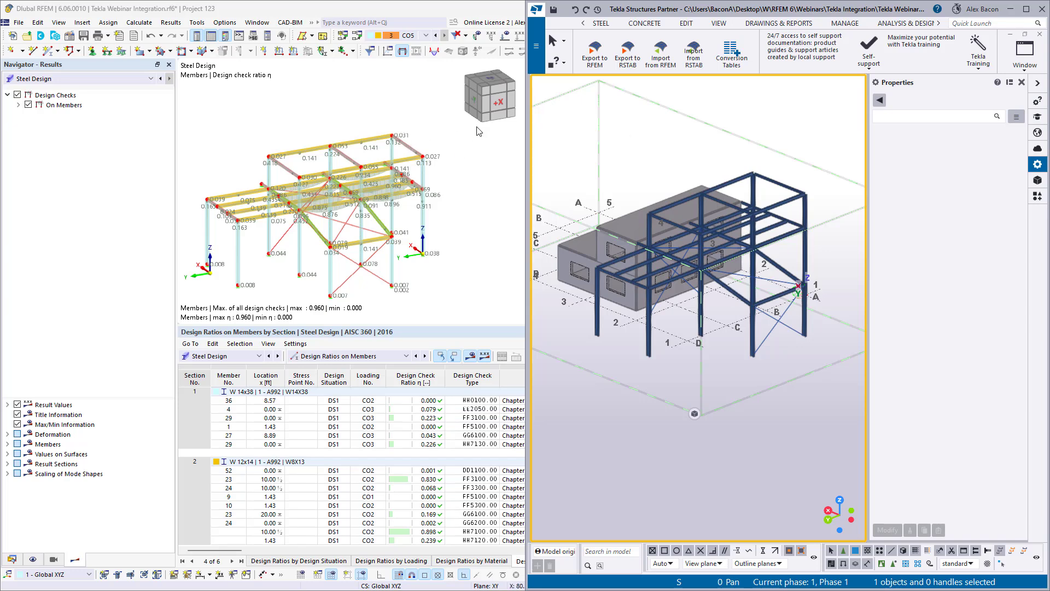
# - Maximize the RFEM window to fill the whole screen
pyautogui.moveTo(383, 11); pyautogui.dragTo(0, 213)
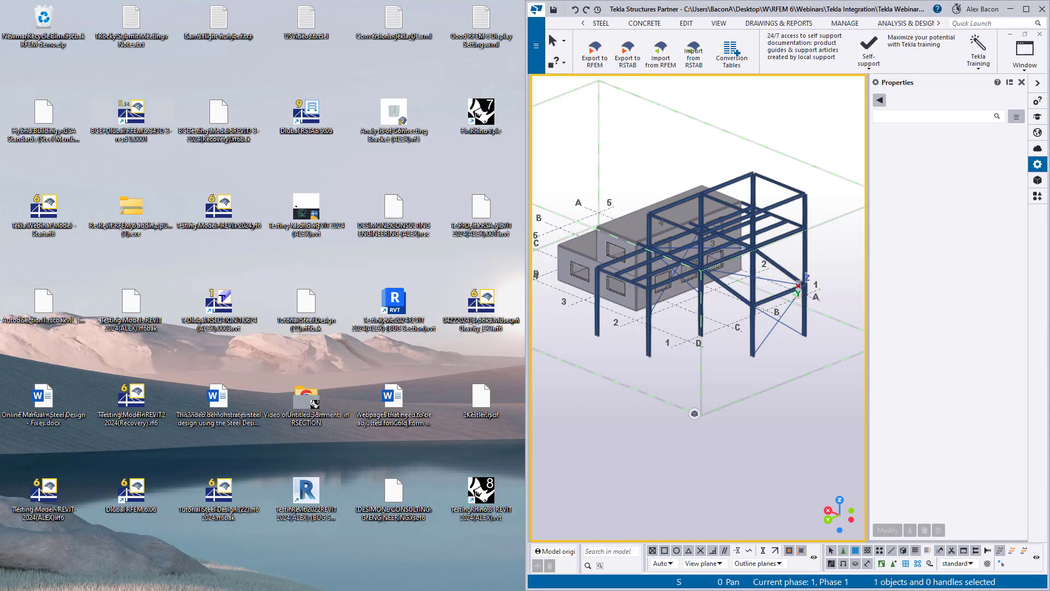
pyautogui.moveTo(0, 82); pyautogui.dragTo(633, 4)
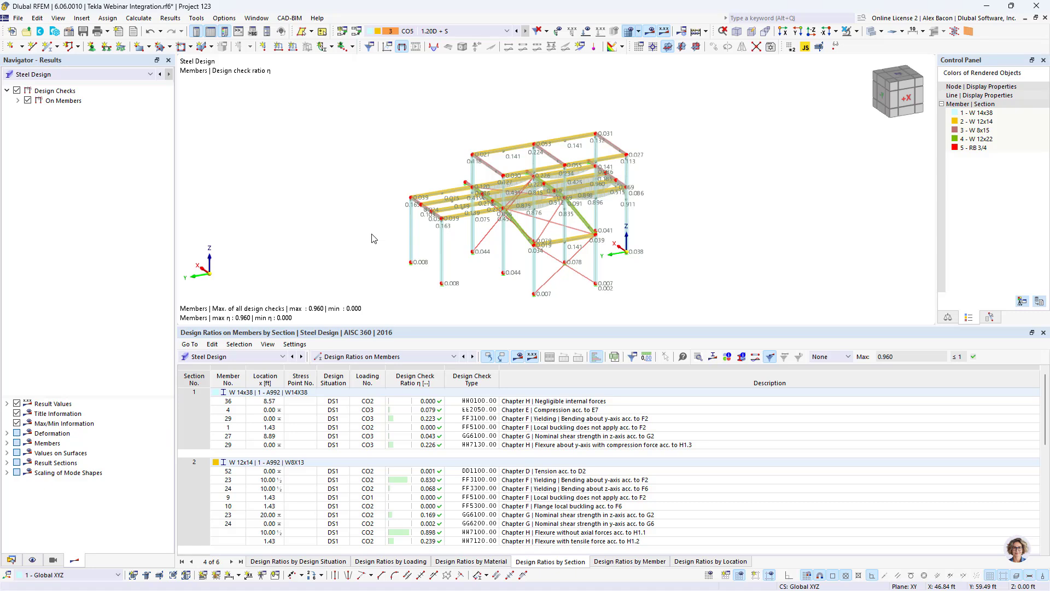
# - Hide the design check ratio results in the RFEM model view
pyautogui.scroll(1, 382, 260)
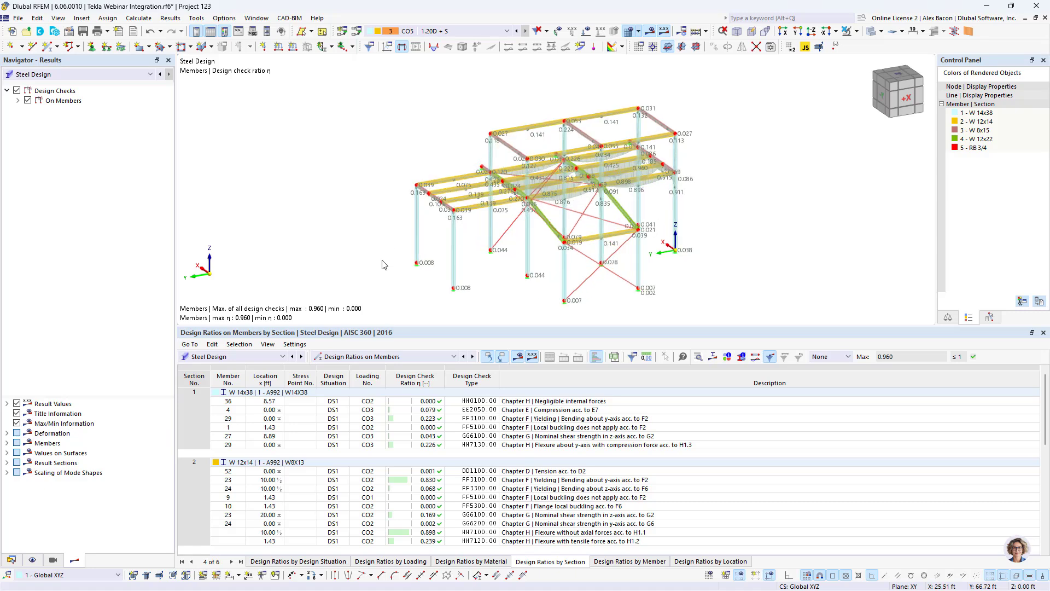
pyautogui.moveTo(381, 259); pyautogui.dragTo(320, 259, button='middle')
pyautogui.click(649, 32)
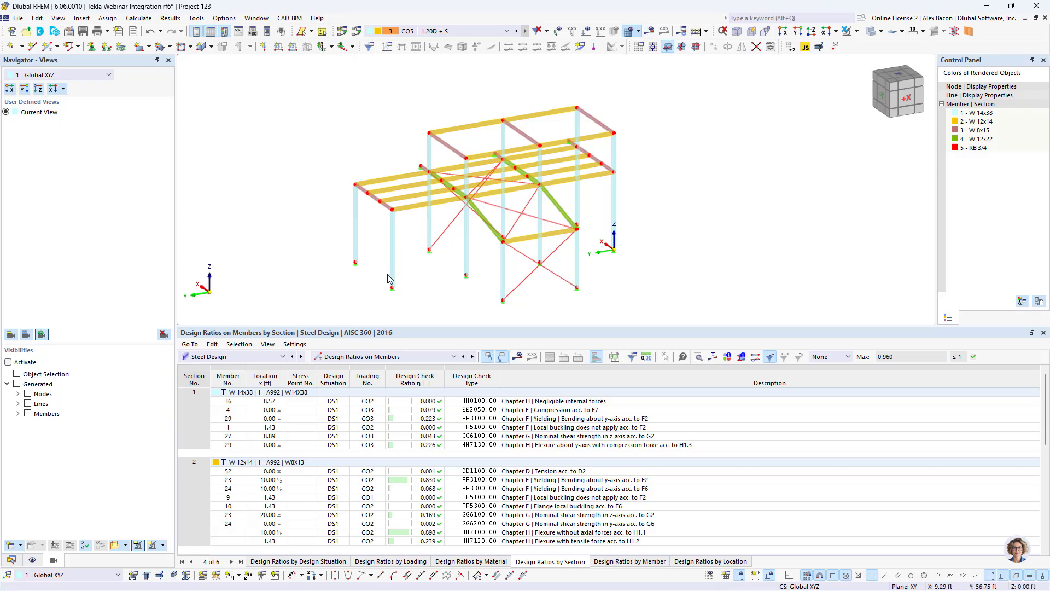
# - Create a new printout report with the default report items and open it
pyautogui.click(119, 33)
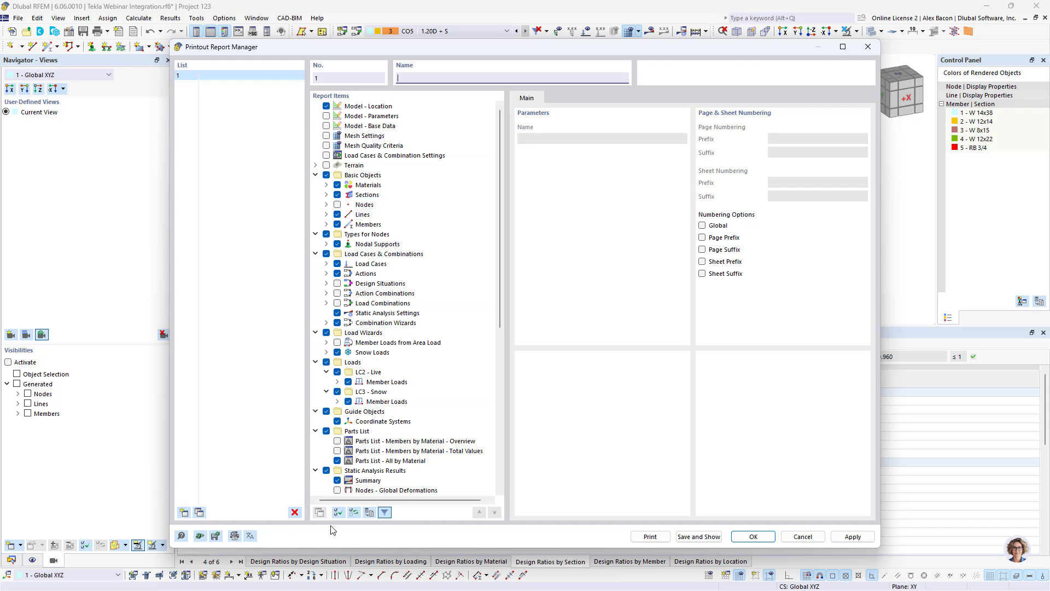
pyautogui.click(698, 536)
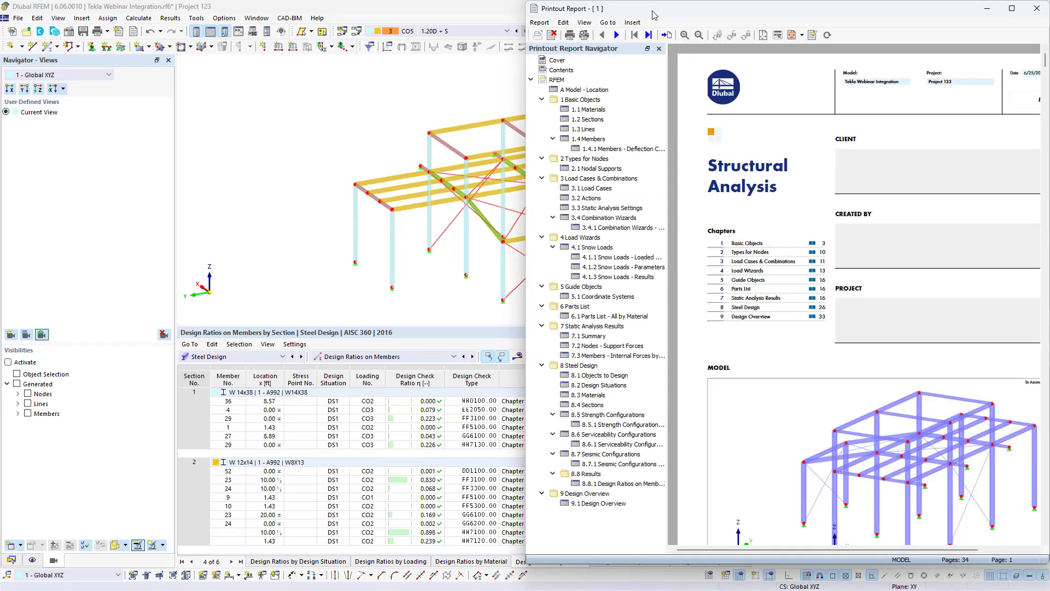
pyautogui.moveTo(652, 15); pyautogui.dragTo(591, 28)
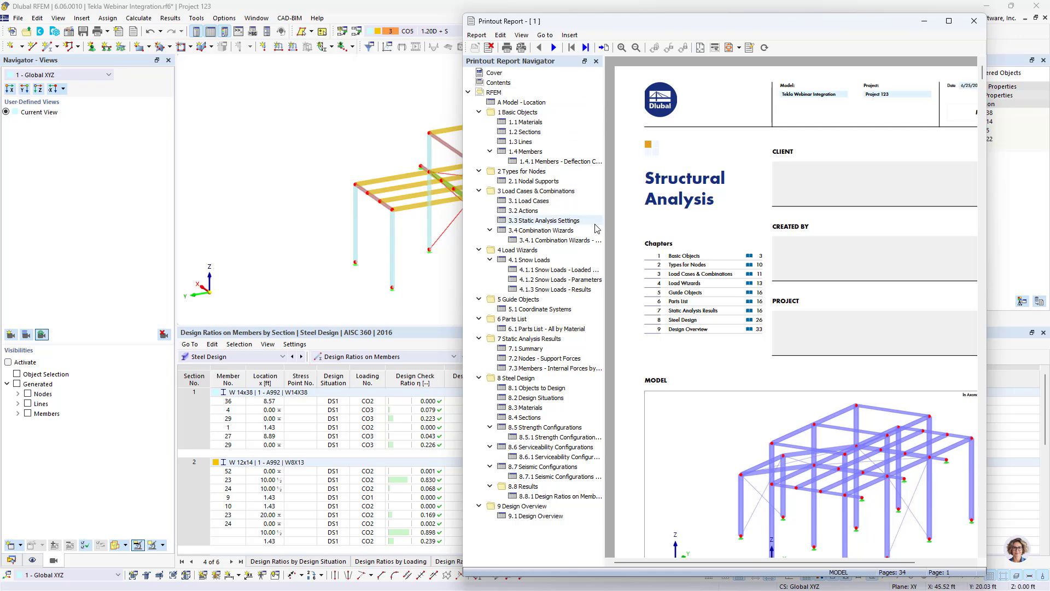
# - Browse the report's sections, steel design materials, design ratios and design overview chapters, then close the report
pyautogui.scroll(-10, 713, 294)
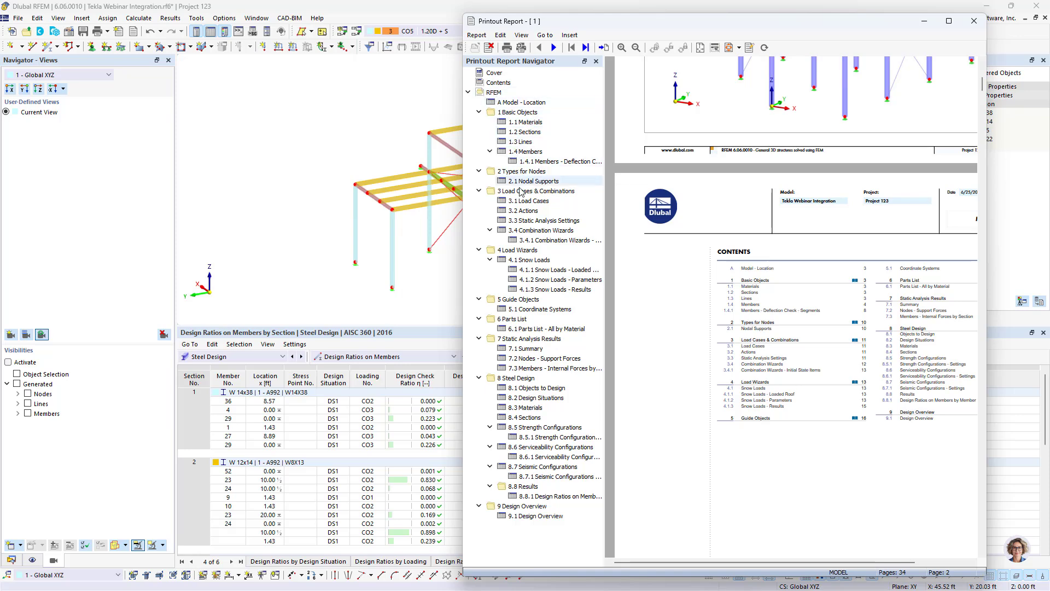
pyautogui.click(525, 131)
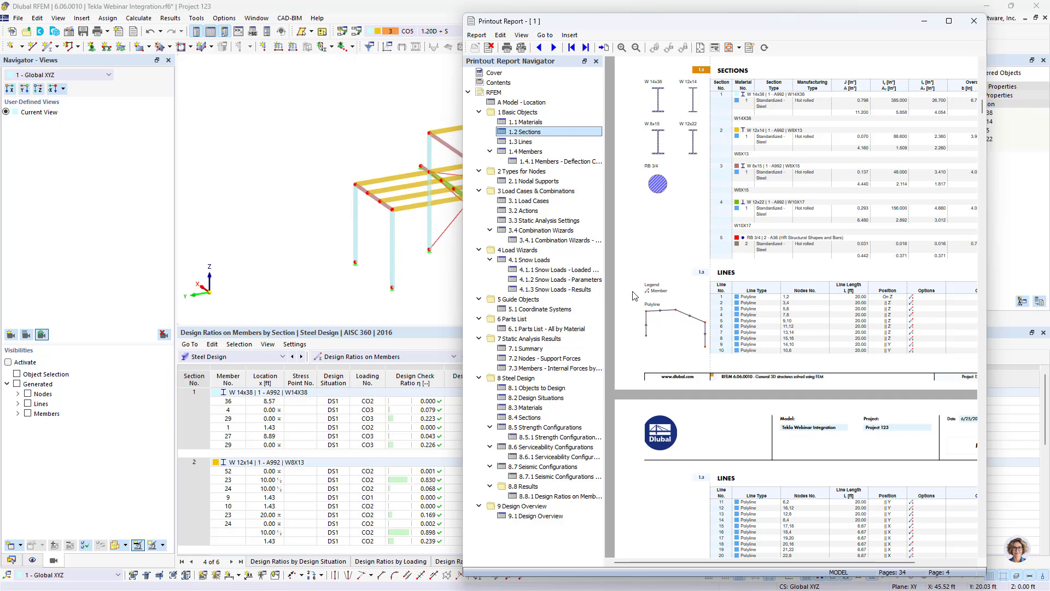
pyautogui.click(534, 397)
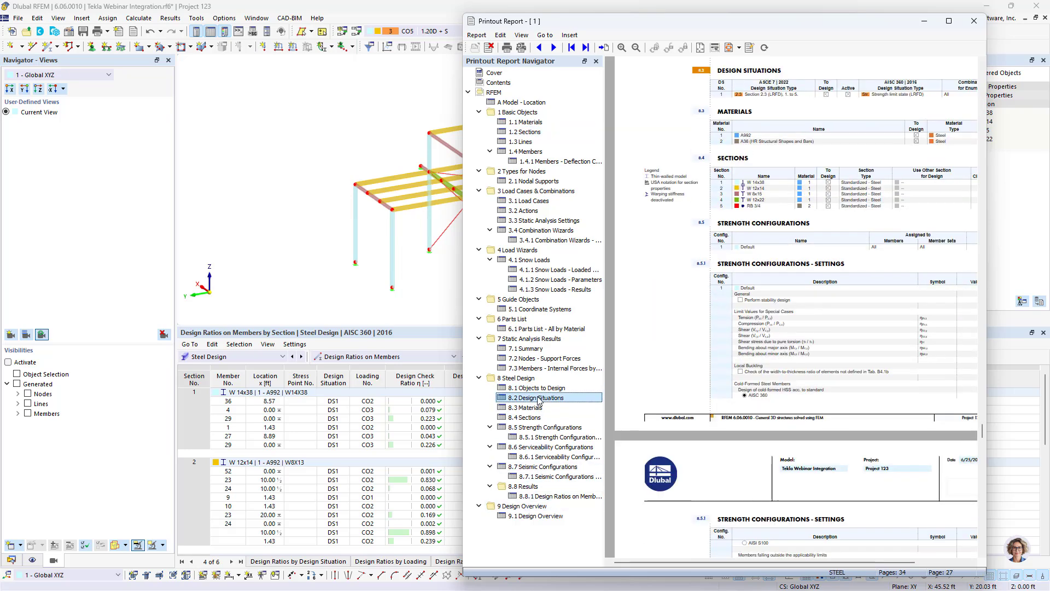
pyautogui.click(541, 407)
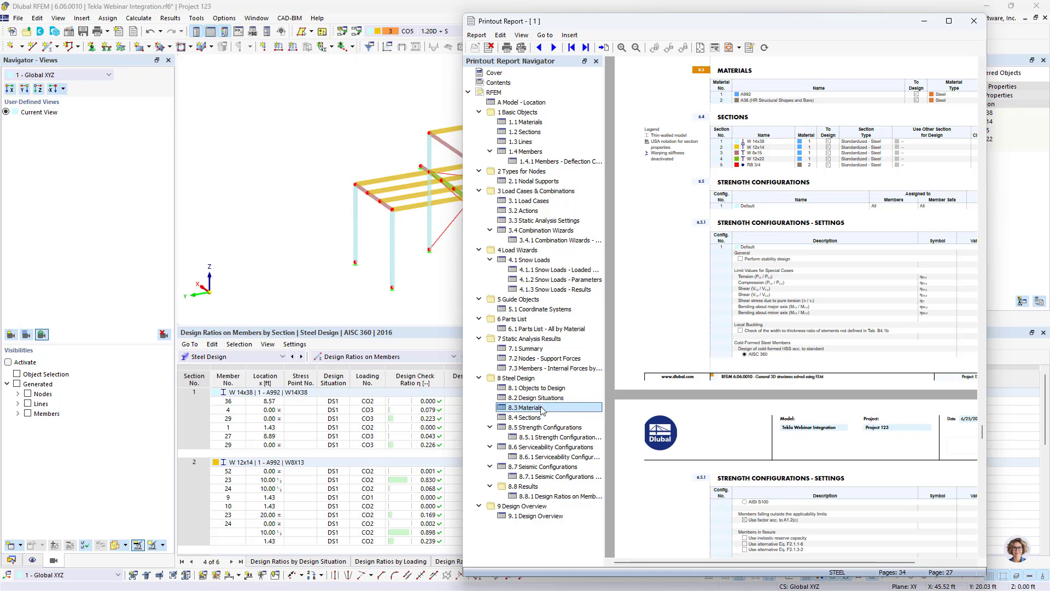
pyautogui.click(545, 496)
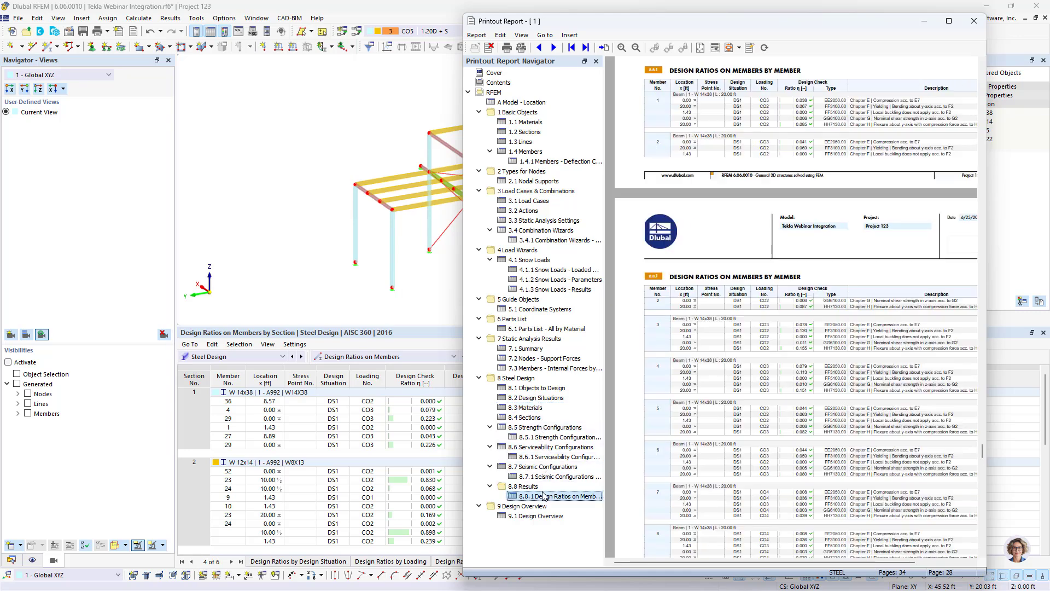
pyautogui.scroll(-12, 742, 390)
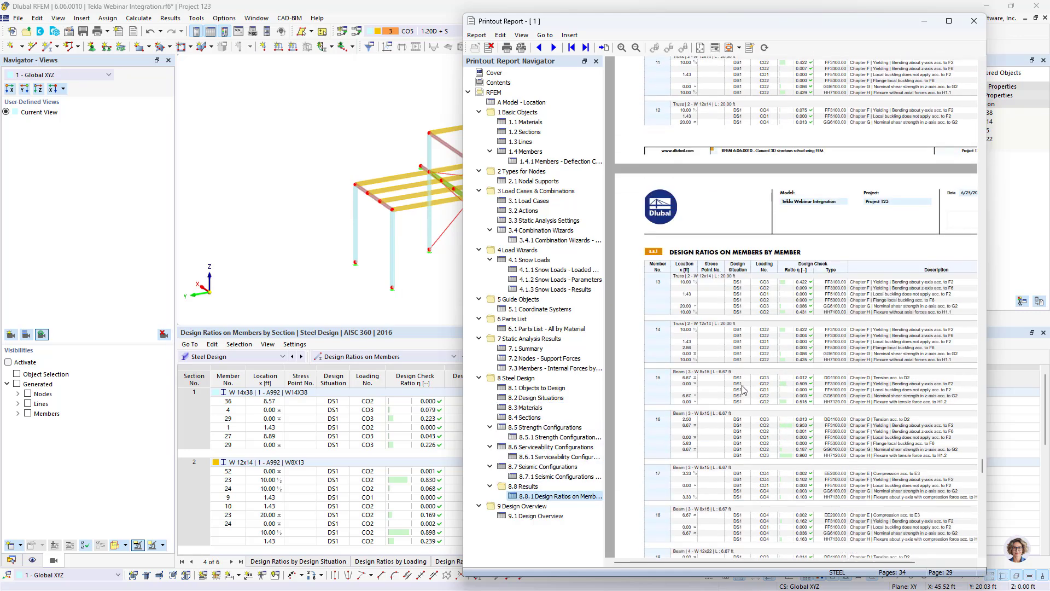
pyautogui.click(530, 517)
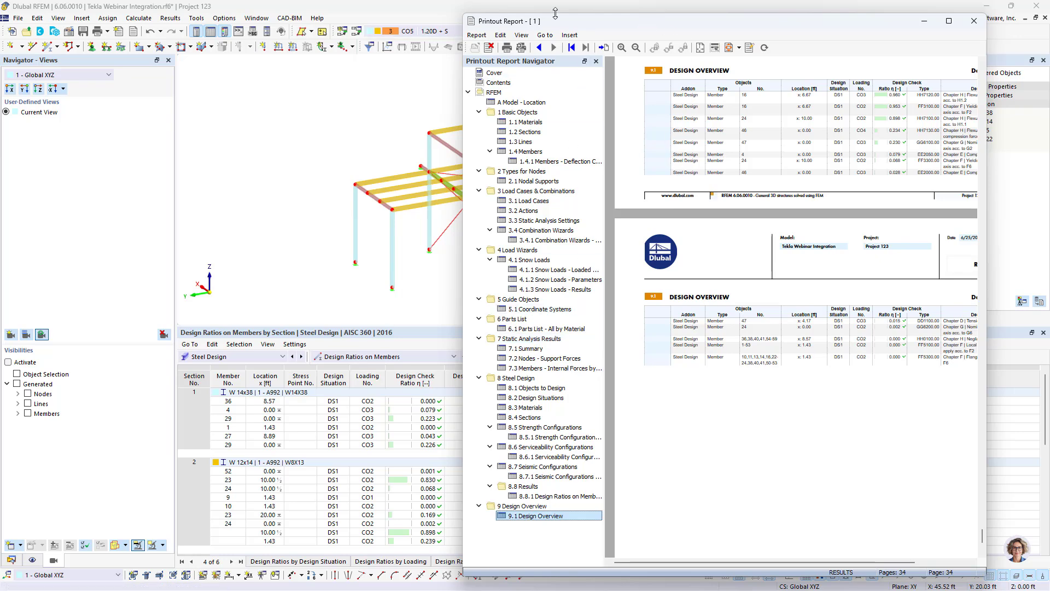
pyautogui.moveTo(557, 28); pyautogui.dragTo(947, 528)
pyautogui.click(479, 9)
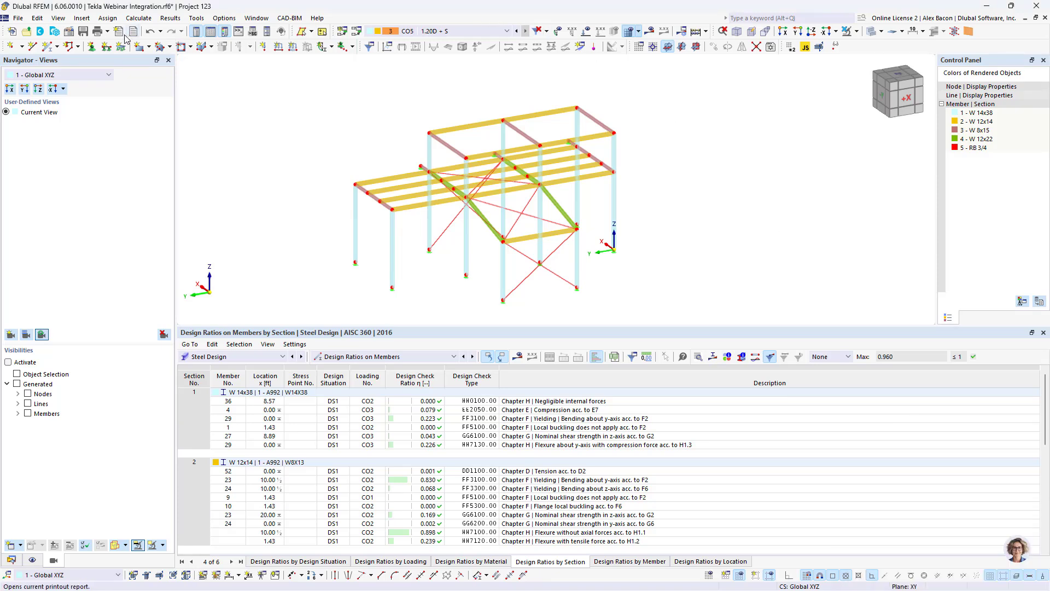
# - Send the current model graphic to the printout report with the picture size set to window filling
pyautogui.scroll(1, 506, 223)
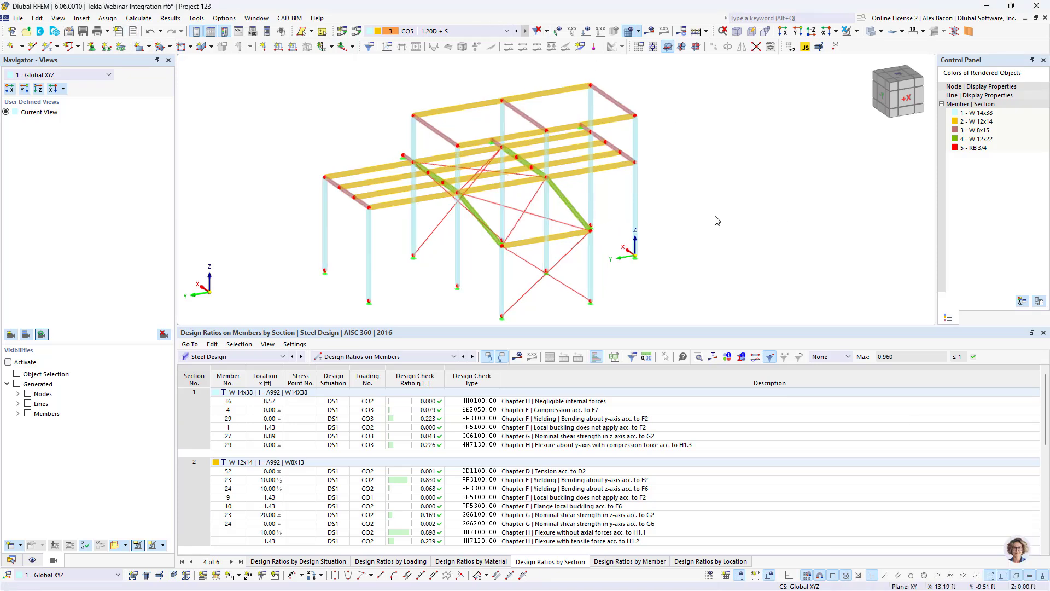
pyautogui.click(107, 32)
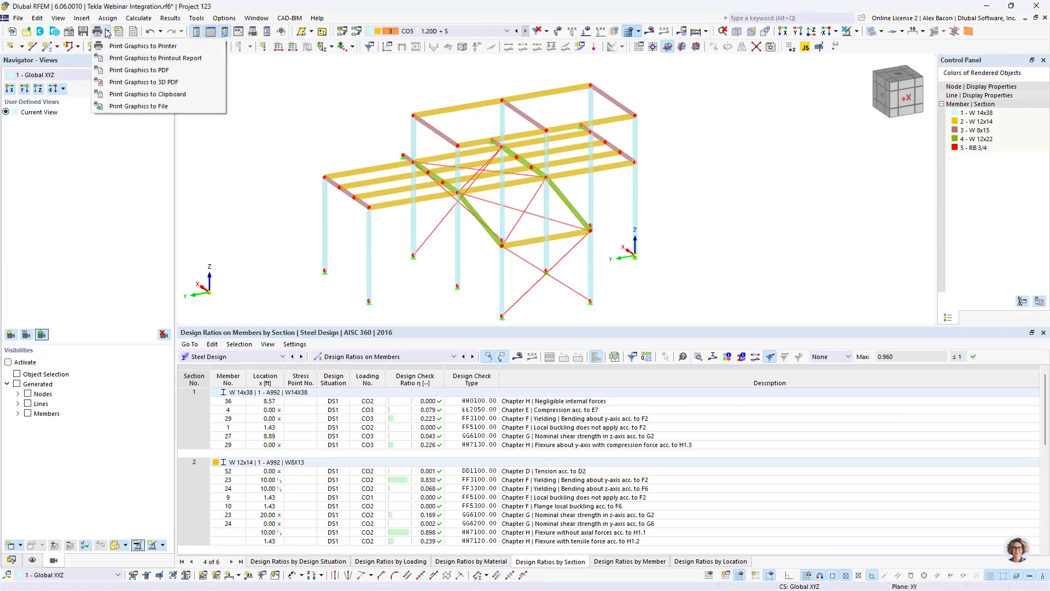
pyautogui.click(148, 61)
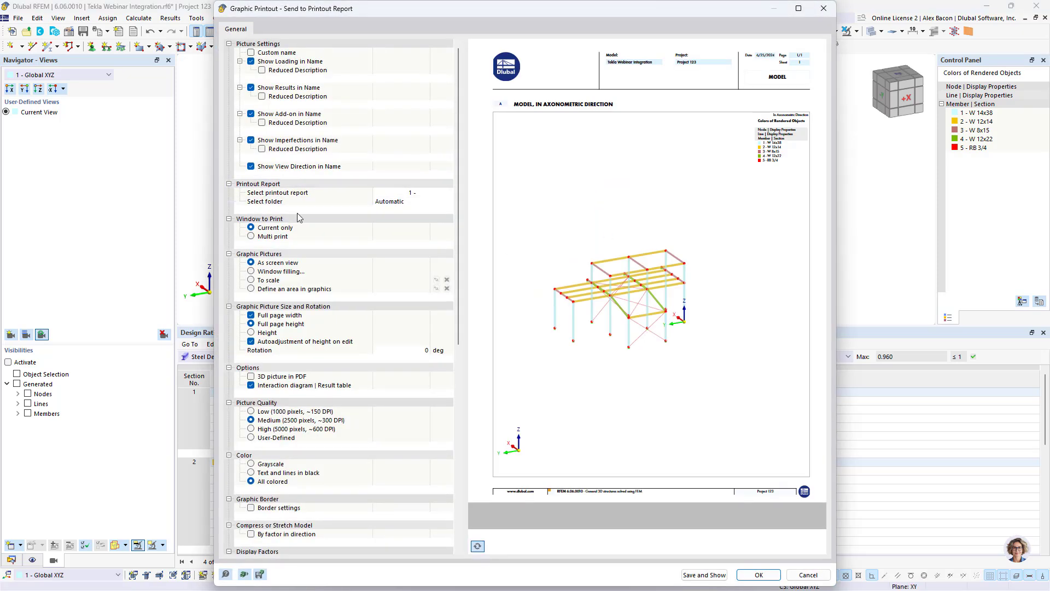
pyautogui.click(252, 272)
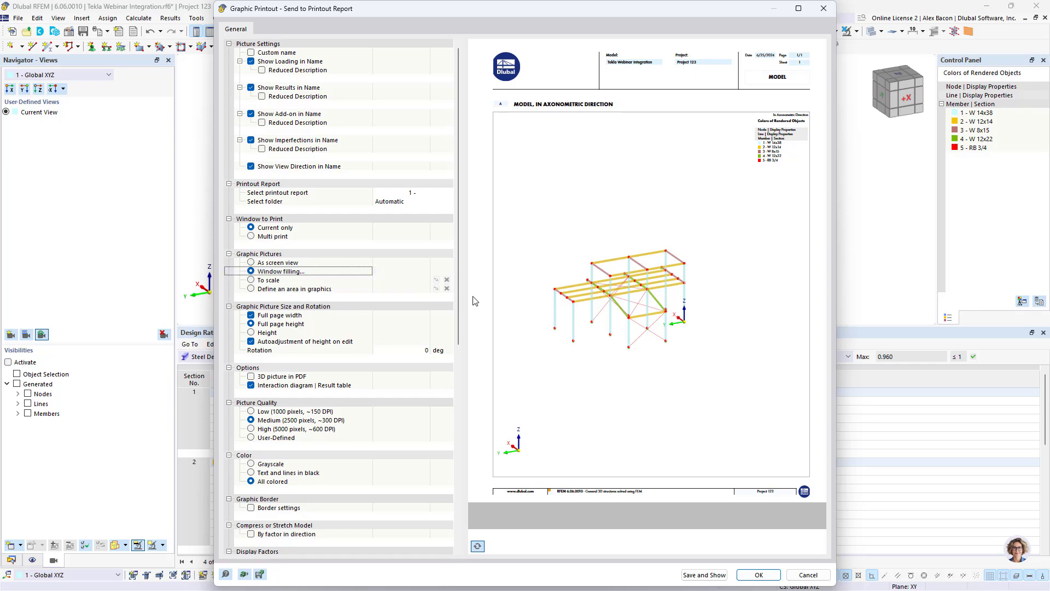
pyautogui.click(252, 271)
pyautogui.click(711, 575)
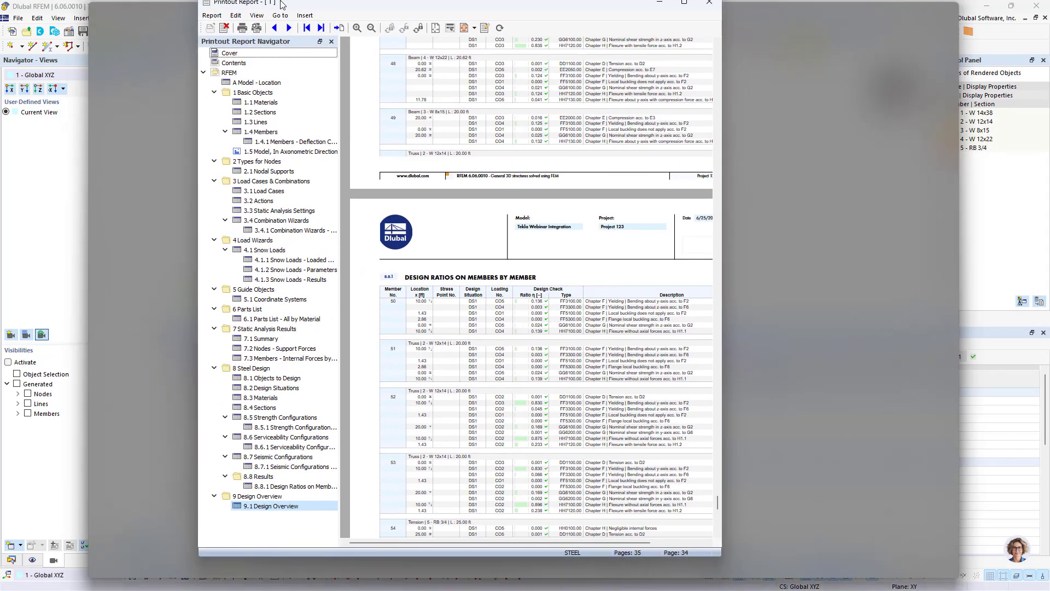
# - Open the axonometric model picture in the printout report for editing
pyautogui.moveTo(282, 4); pyautogui.dragTo(501, 42)
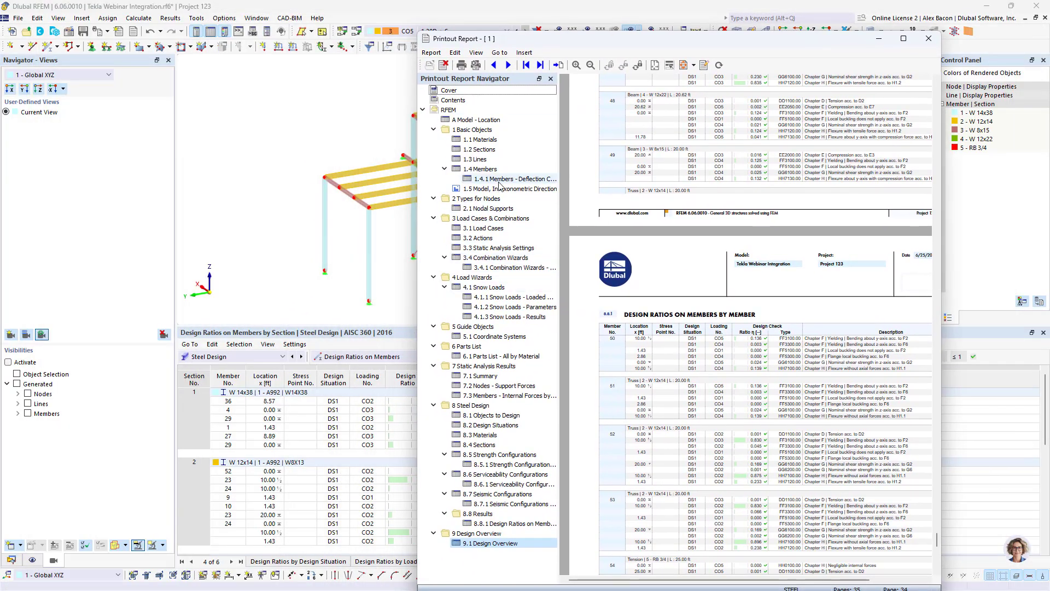
pyautogui.click(498, 189)
pyautogui.scroll(-2, 763, 299)
pyautogui.scroll(2, 763, 299)
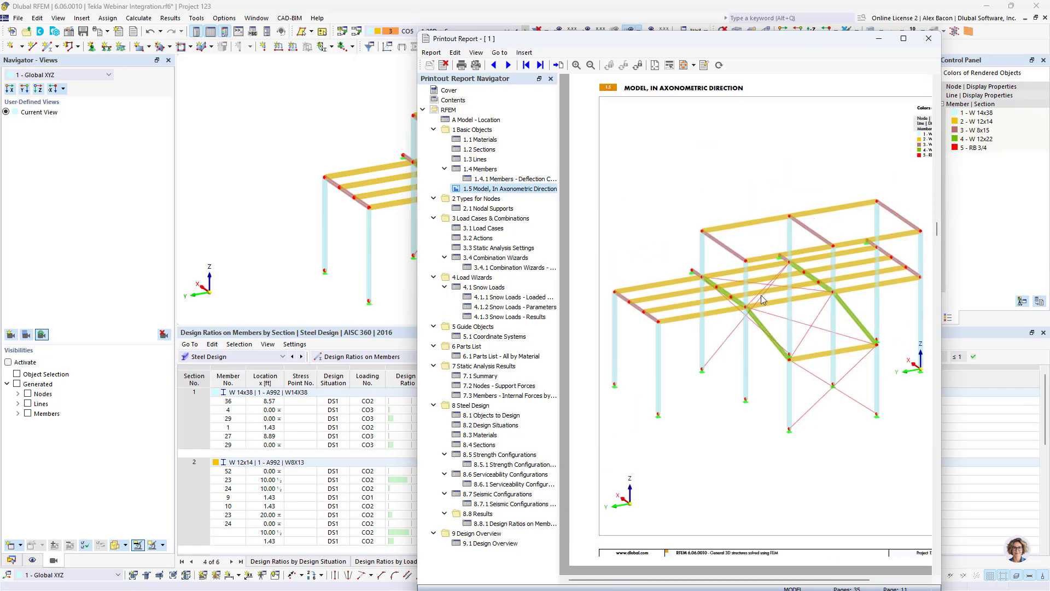
pyautogui.scroll(3, 763, 299)
pyautogui.scroll(-4, 760, 298)
pyautogui.rightClick(759, 299)
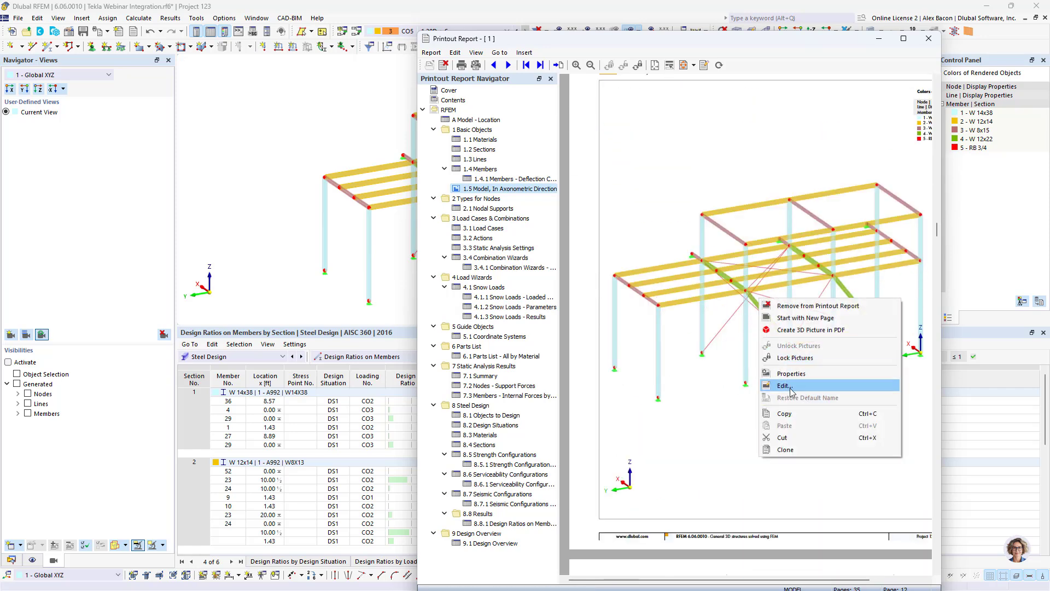
pyautogui.click(783, 386)
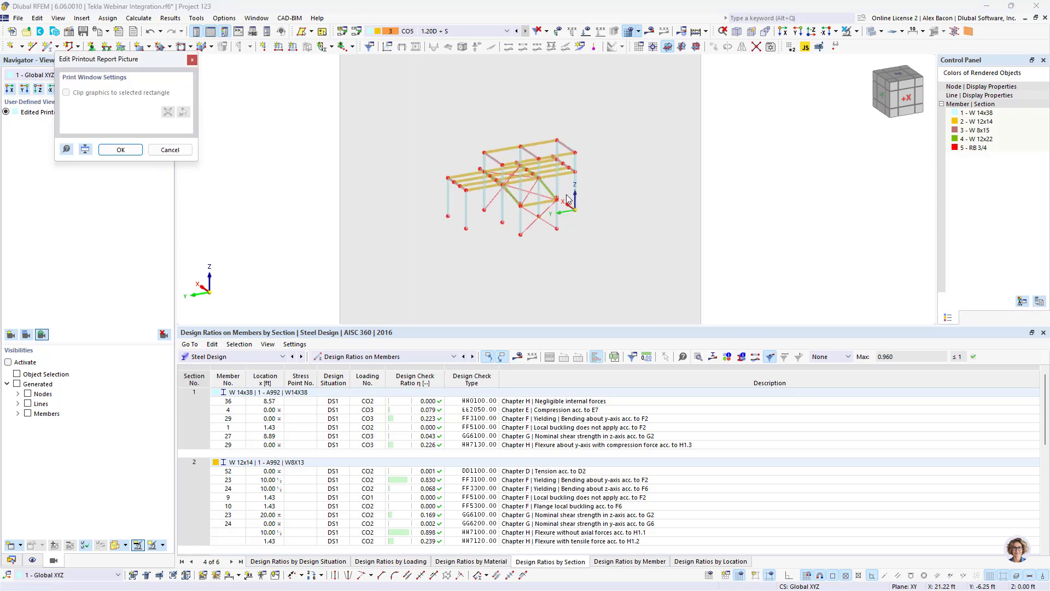
# - Rotate the model view for the report picture, shrink the picture frame size, and confirm the edit
pyautogui.keyDown('ctrl'); pyautogui.moveTo(569, 198); pyautogui.dragTo(605, 196, button='middle'); pyautogui.keyUp('ctrl')
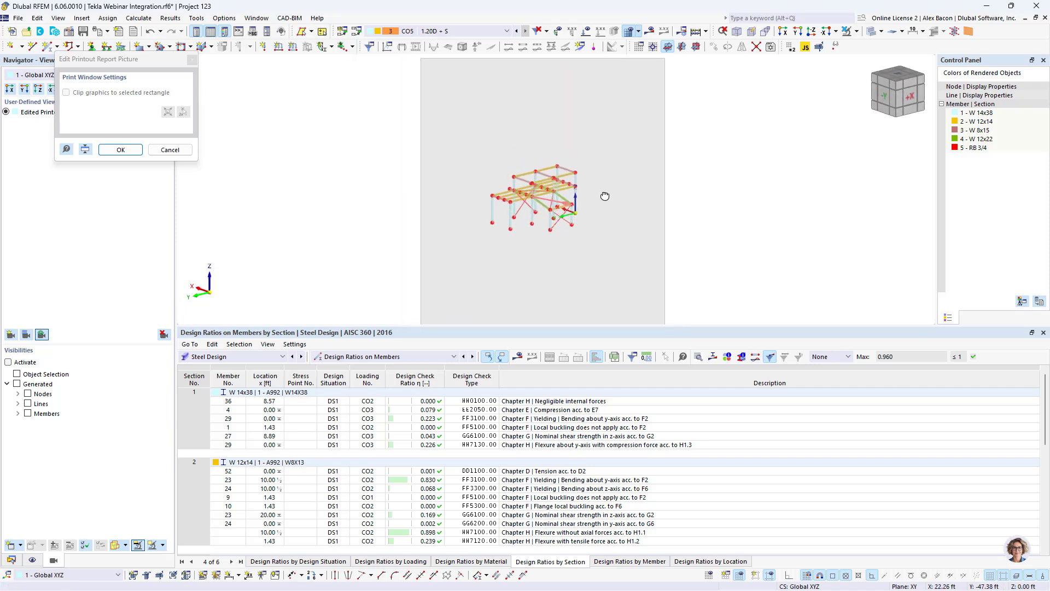
pyautogui.scroll(-1, 555, 196)
pyautogui.scroll(2, 555, 197)
pyautogui.scroll(-2, 554, 197)
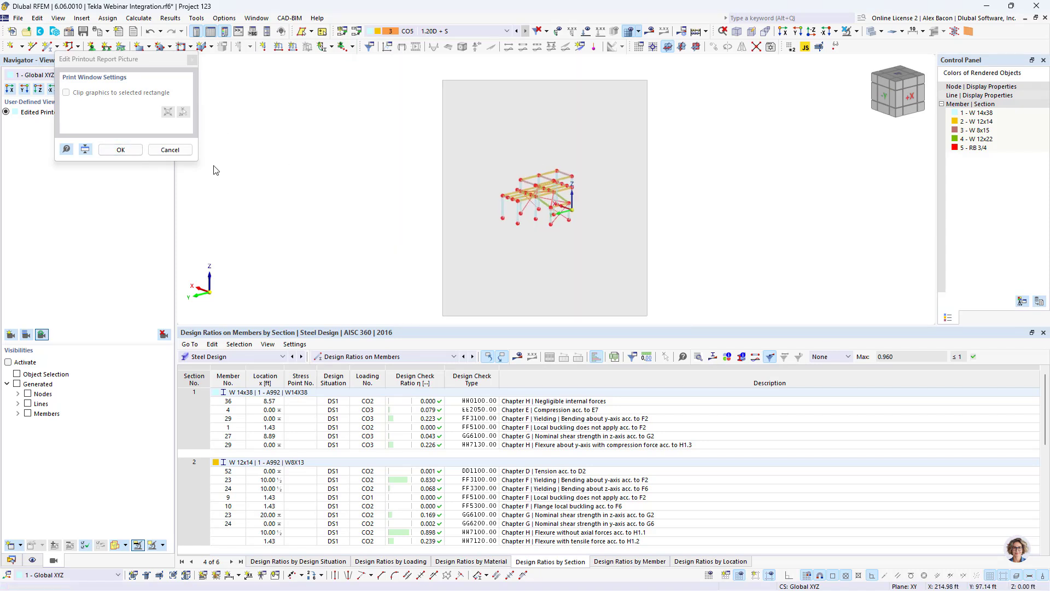
pyautogui.click(85, 149)
pyautogui.scroll(-3, 469, 159)
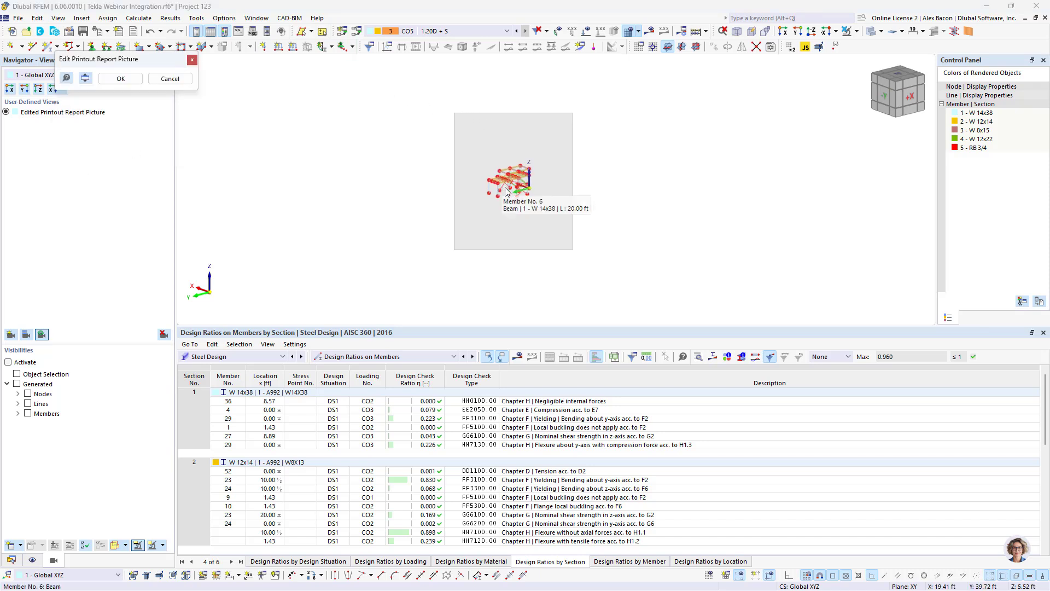
pyautogui.scroll(4, 507, 191)
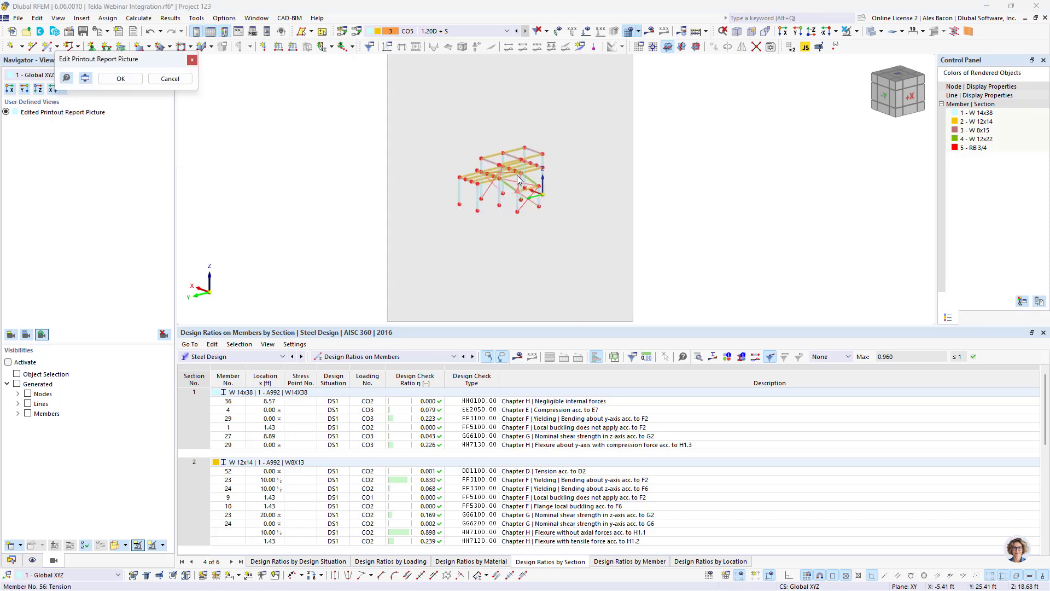
pyautogui.click(119, 78)
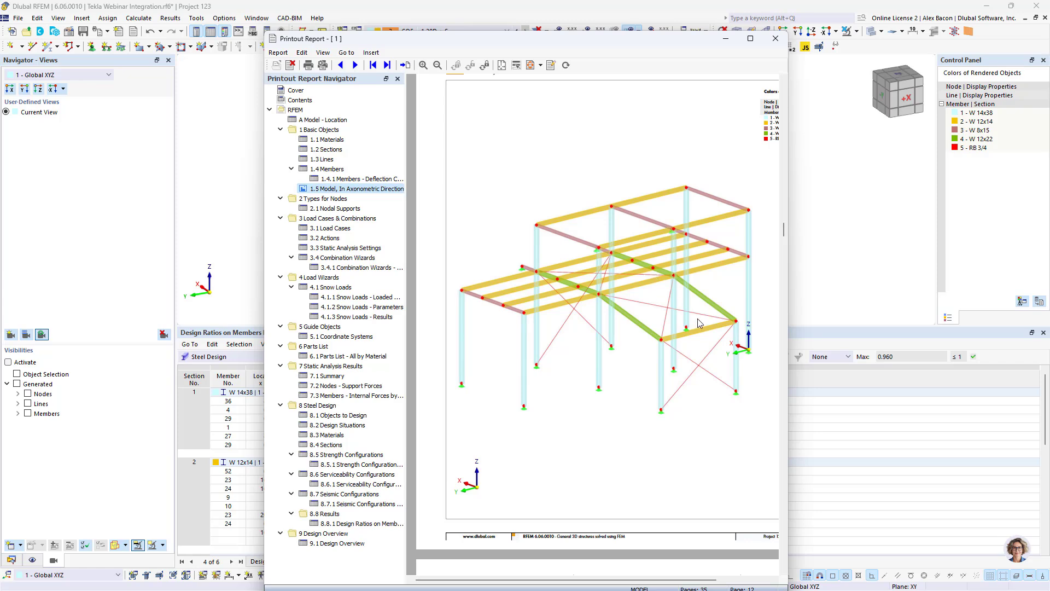
# - Reopen the model picture for editing, toggle transparent display mode on and off, and confirm
pyautogui.rightClick(661, 283)
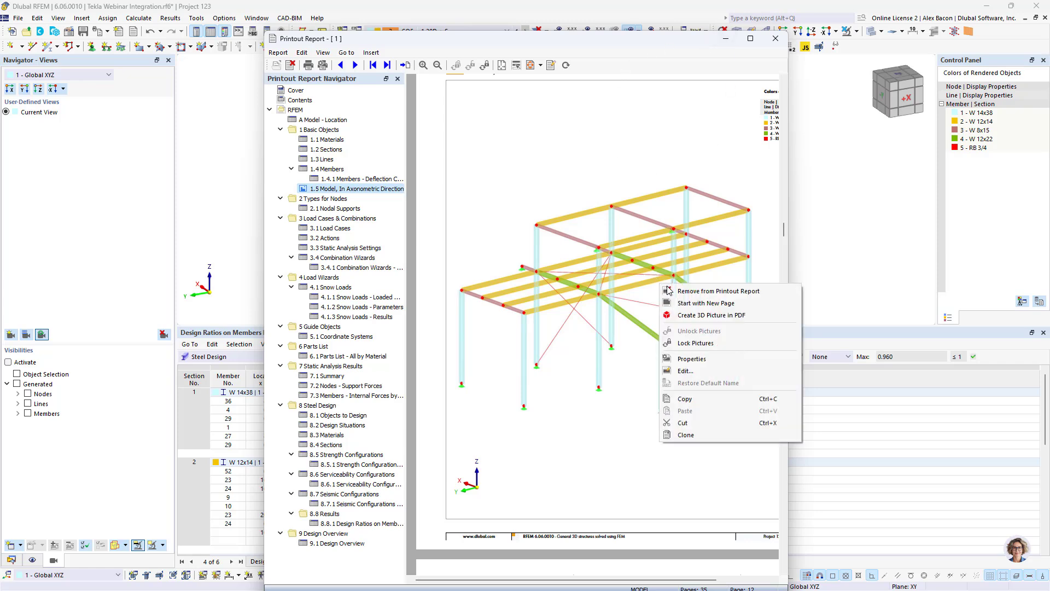
pyautogui.click(698, 367)
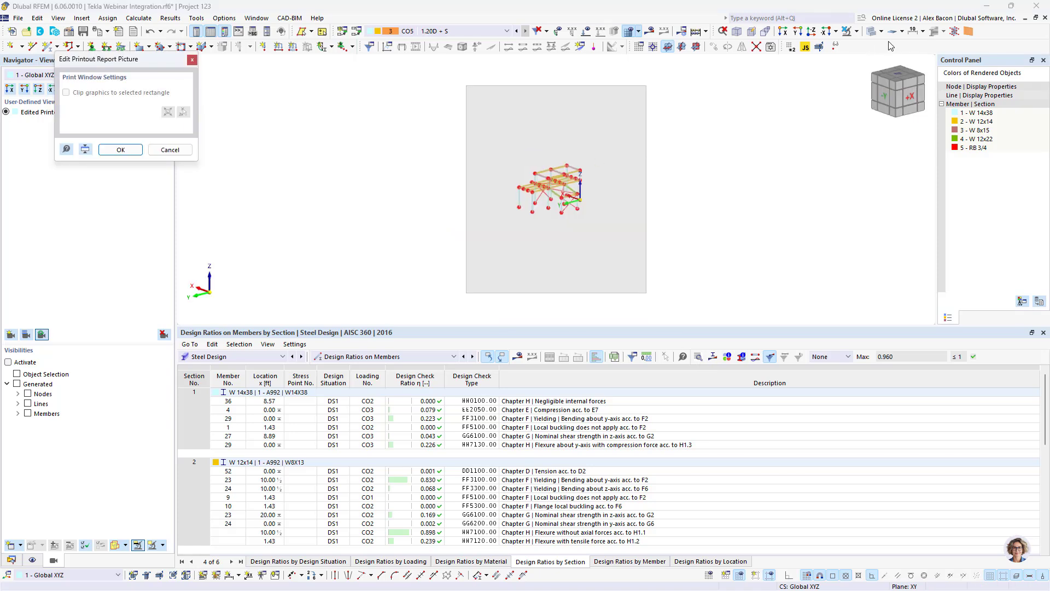
pyautogui.click(874, 36)
pyautogui.click(873, 37)
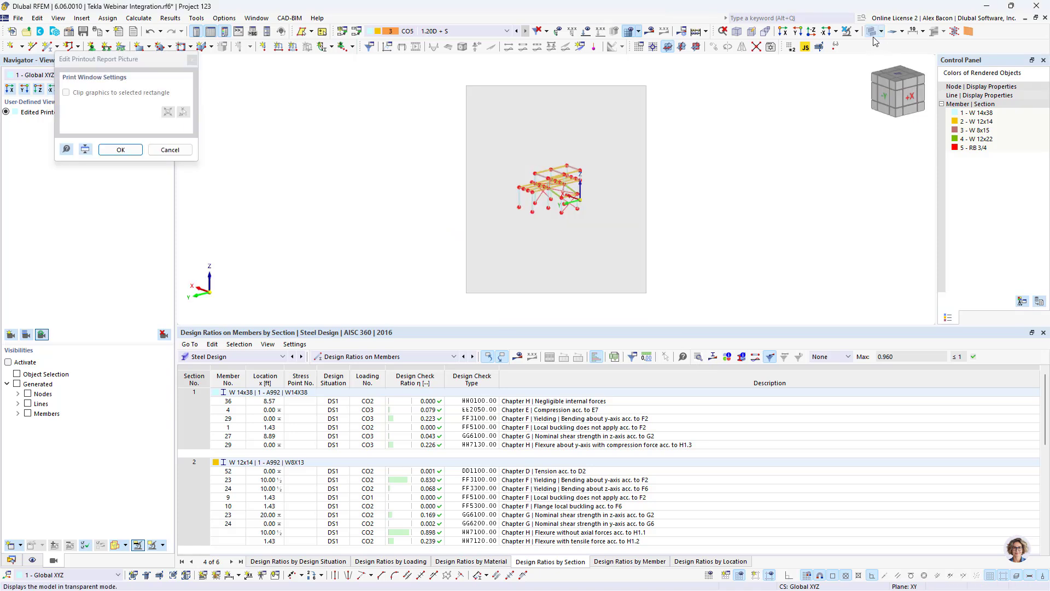
pyautogui.click(121, 149)
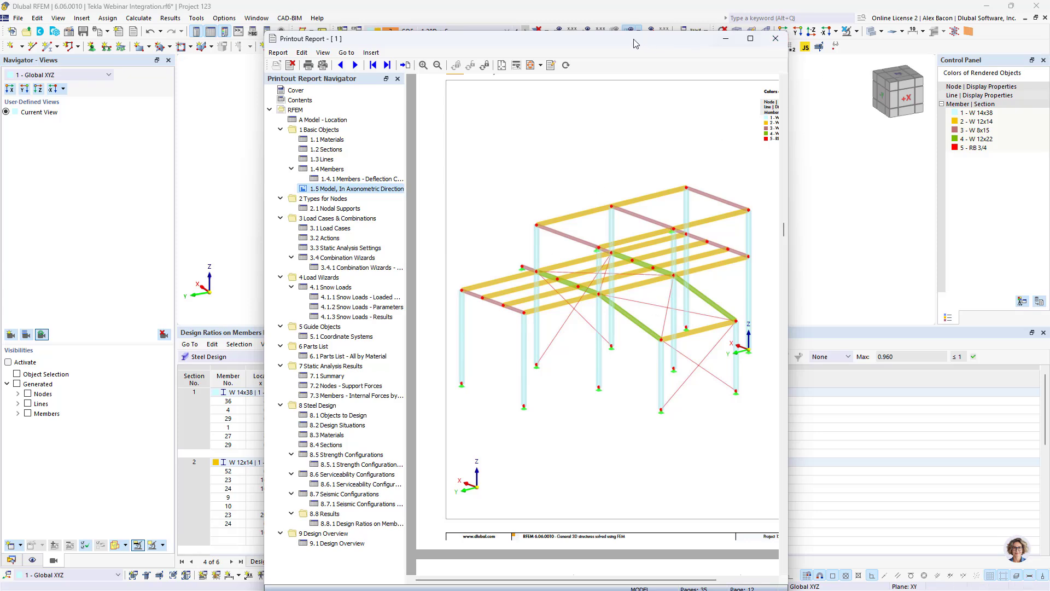
# - Show the steel design check ratios on the model and enlarge the graphic view
pyautogui.moveTo(651, 39); pyautogui.dragTo(950, 410)
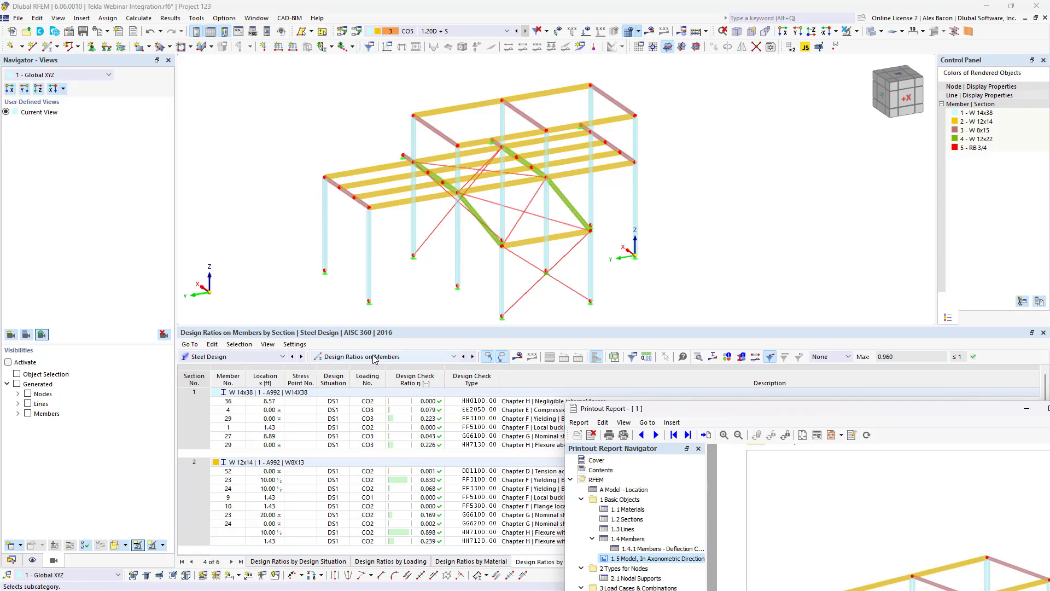
pyautogui.click(517, 361)
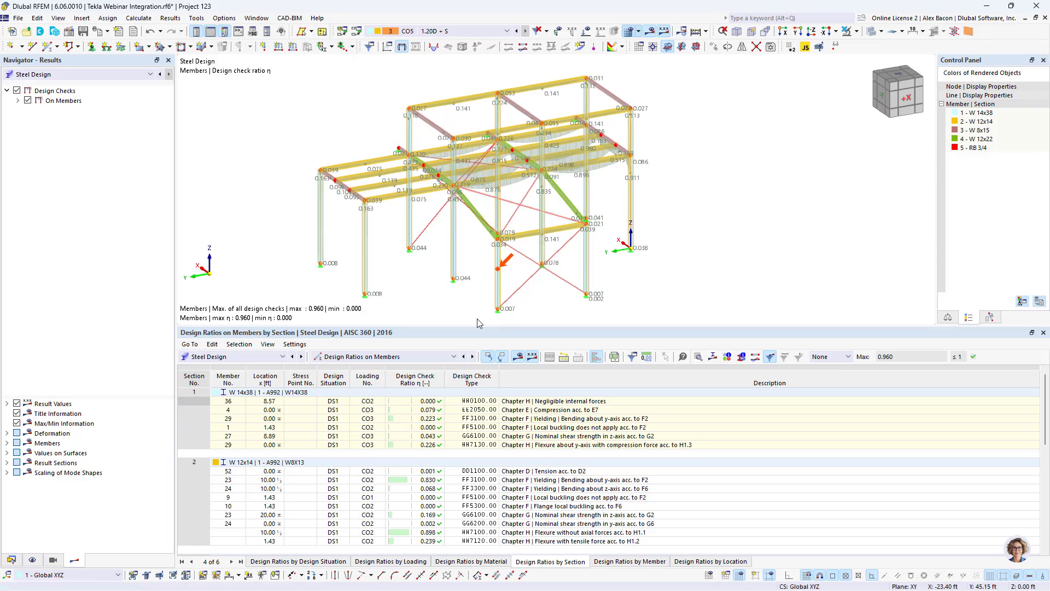
pyautogui.moveTo(476, 331); pyautogui.dragTo(464, 371)
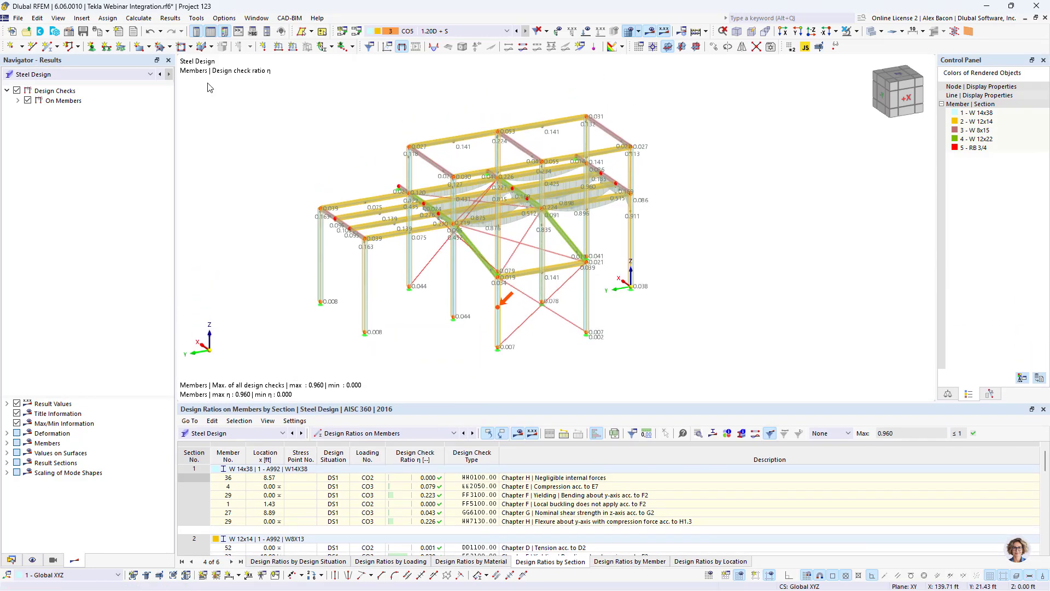
# - Send the design check ratio graphic to the printout report and review its new Steel Design chapter
pyautogui.click(109, 30)
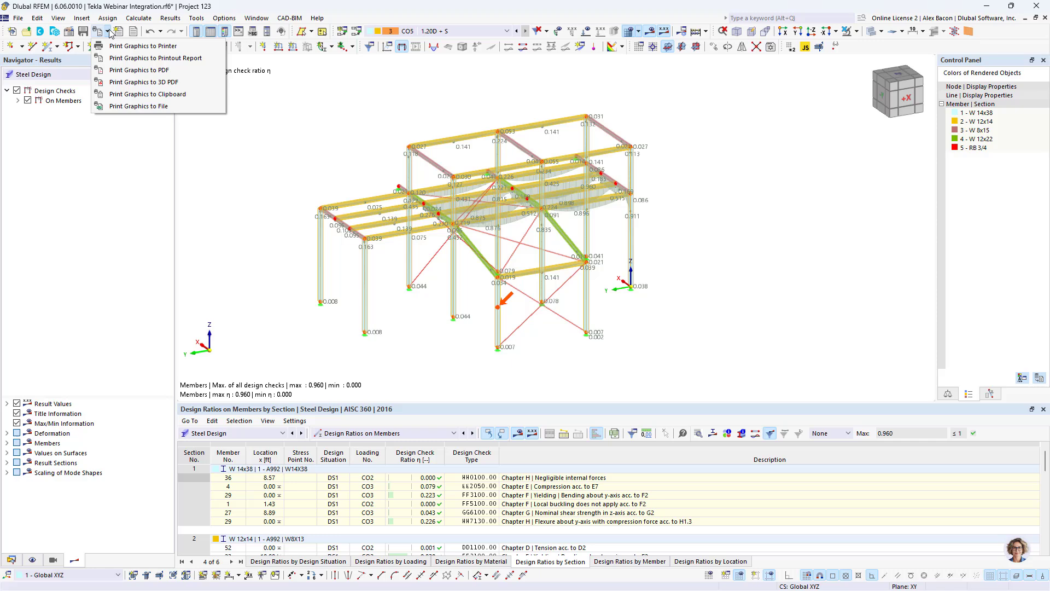
pyautogui.click(137, 60)
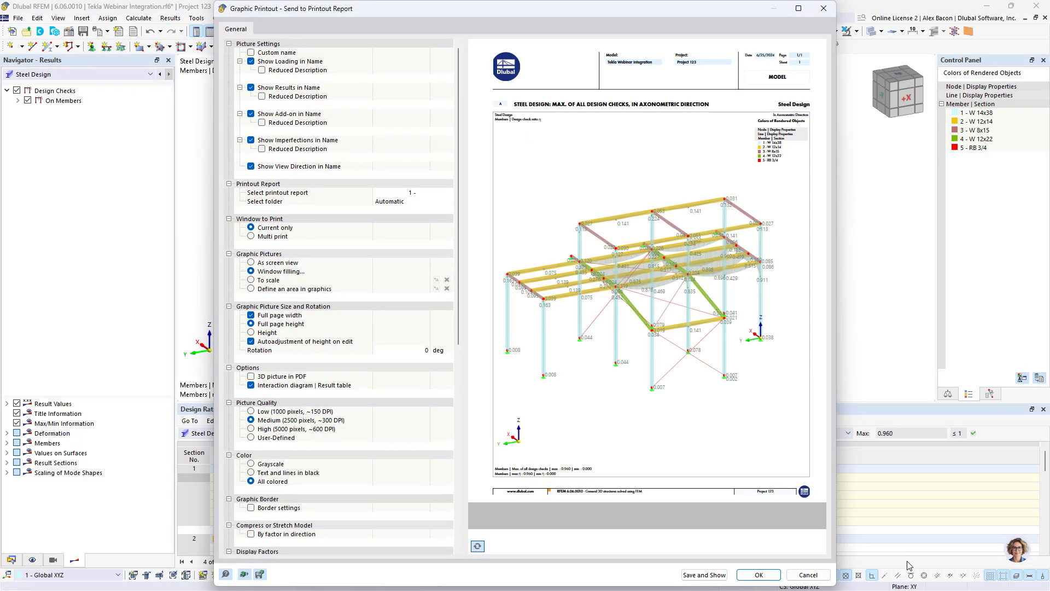
pyautogui.click(722, 575)
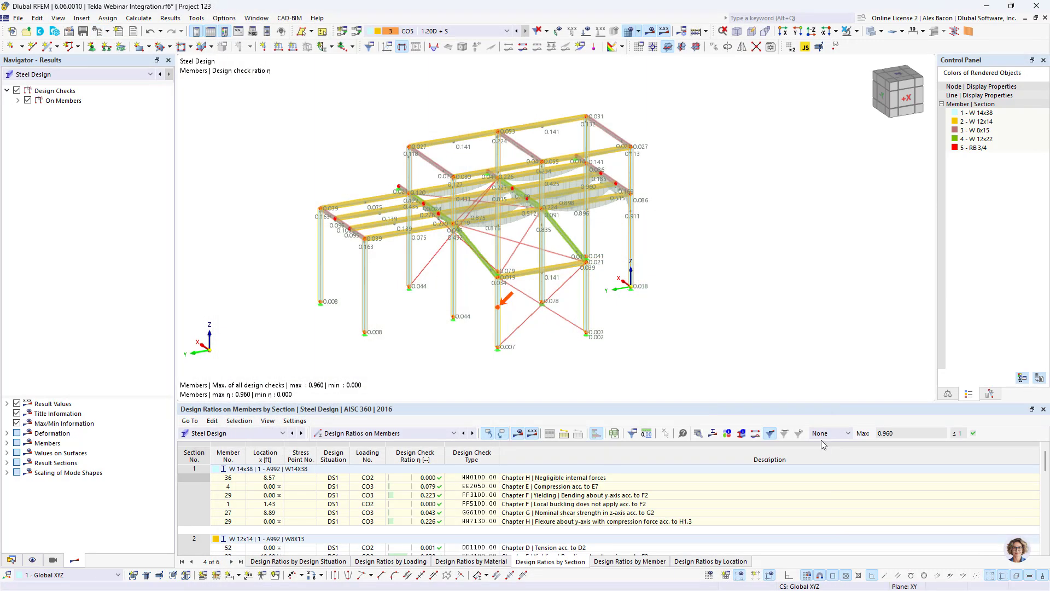
pyautogui.moveTo(795, 410); pyautogui.dragTo(670, 39)
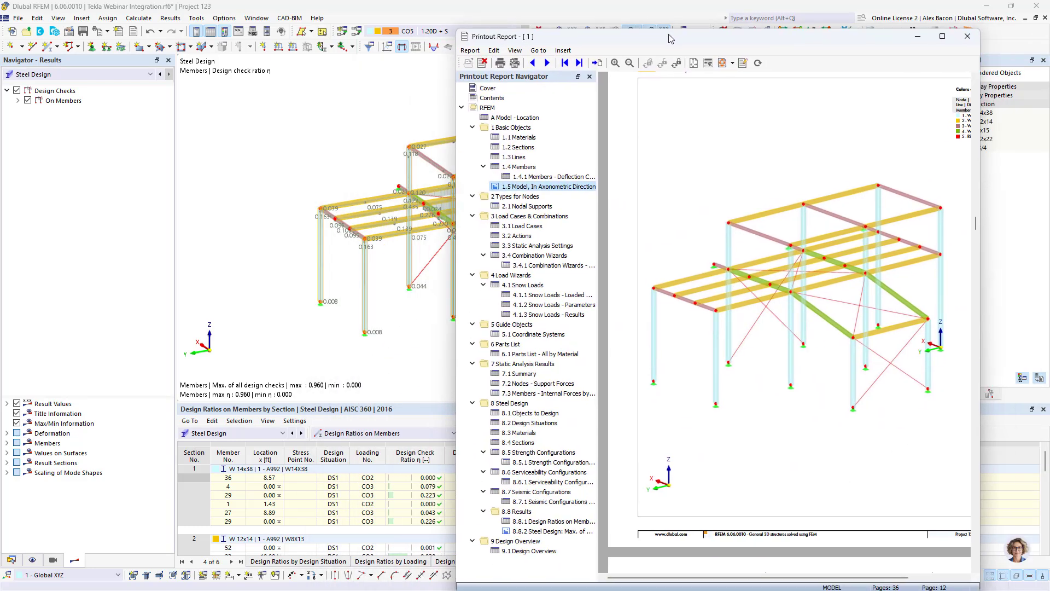
pyautogui.click(533, 532)
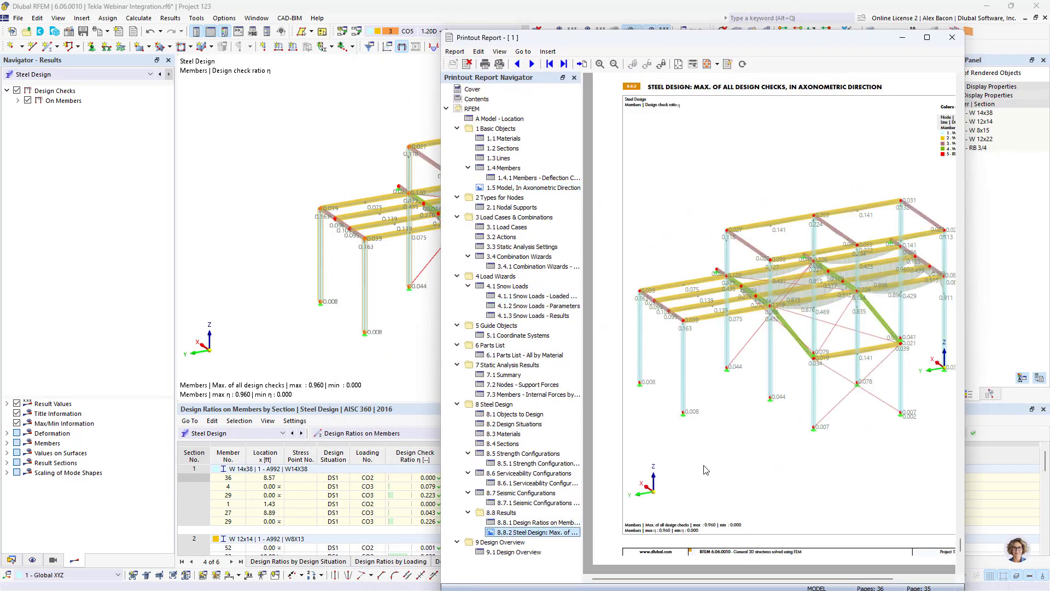
pyautogui.scroll(-2, 839, 295)
pyautogui.scroll(4, 839, 294)
pyautogui.scroll(-1, 839, 295)
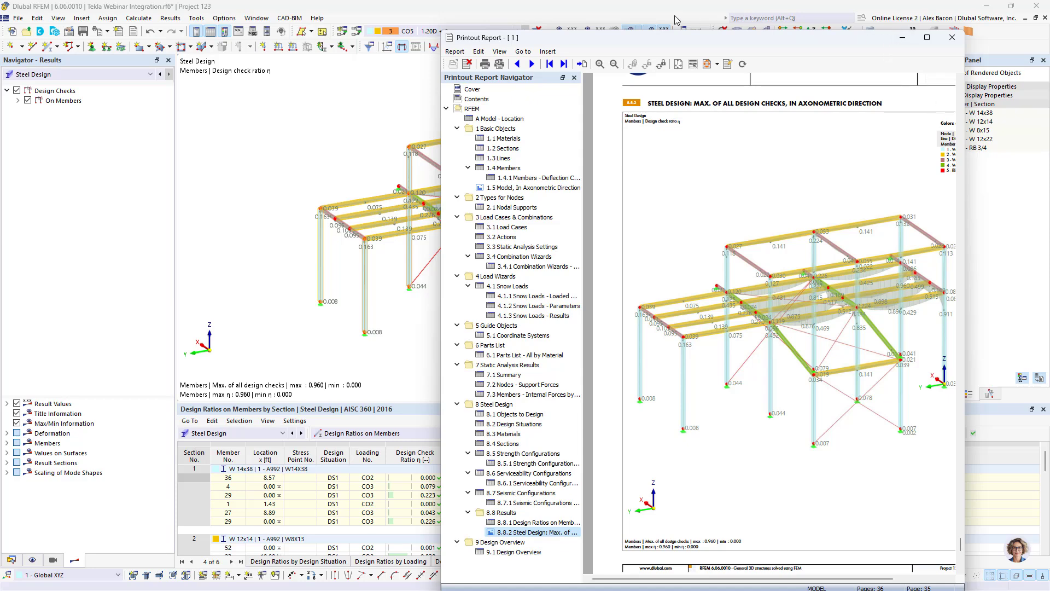
# - Open the design check details for member 23's flexural yielding check at 10 ft
pyautogui.click(902, 37)
pyautogui.moveTo(383, 400); pyautogui.dragTo(382, 291)
pyautogui.click(353, 323)
pyautogui.click(353, 322)
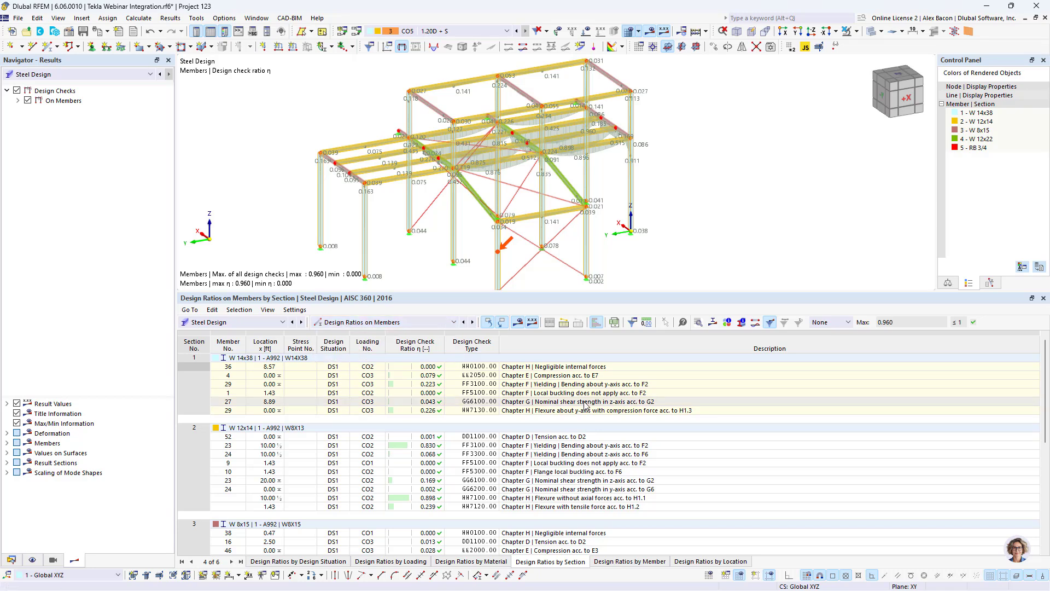
pyautogui.click(503, 445)
pyautogui.doubleClick(503, 446)
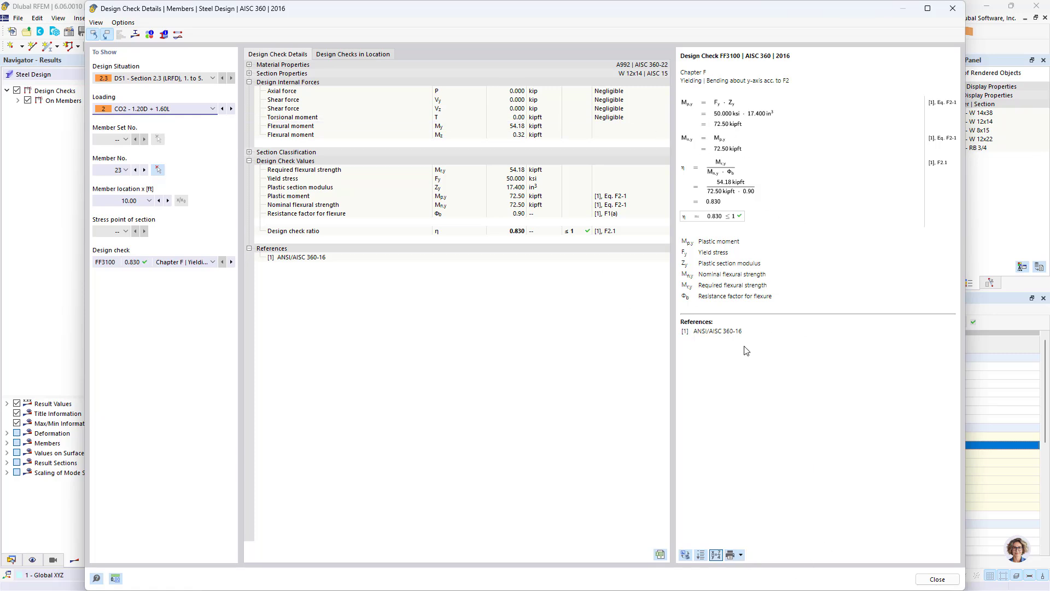
# - Send the design check details graphic to the printout report and bring the report window forward
pyautogui.click(741, 556)
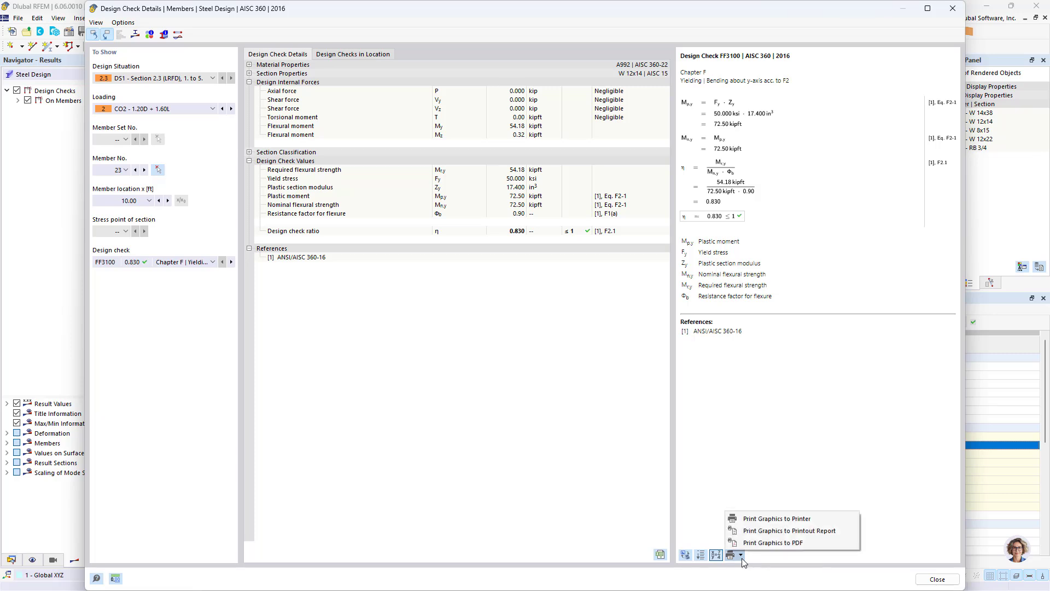
pyautogui.click(764, 532)
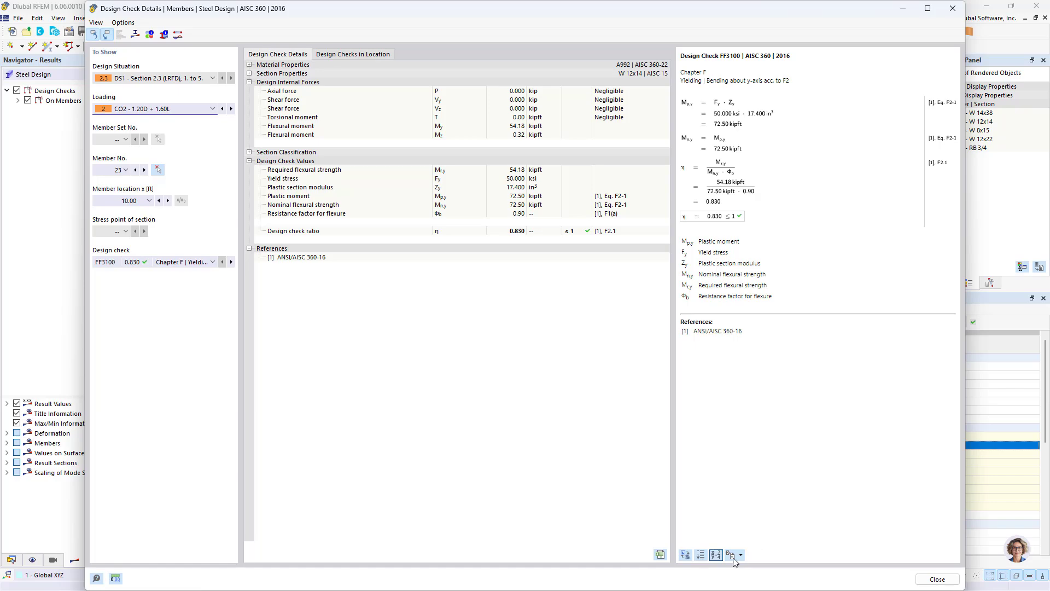
pyautogui.press('super')
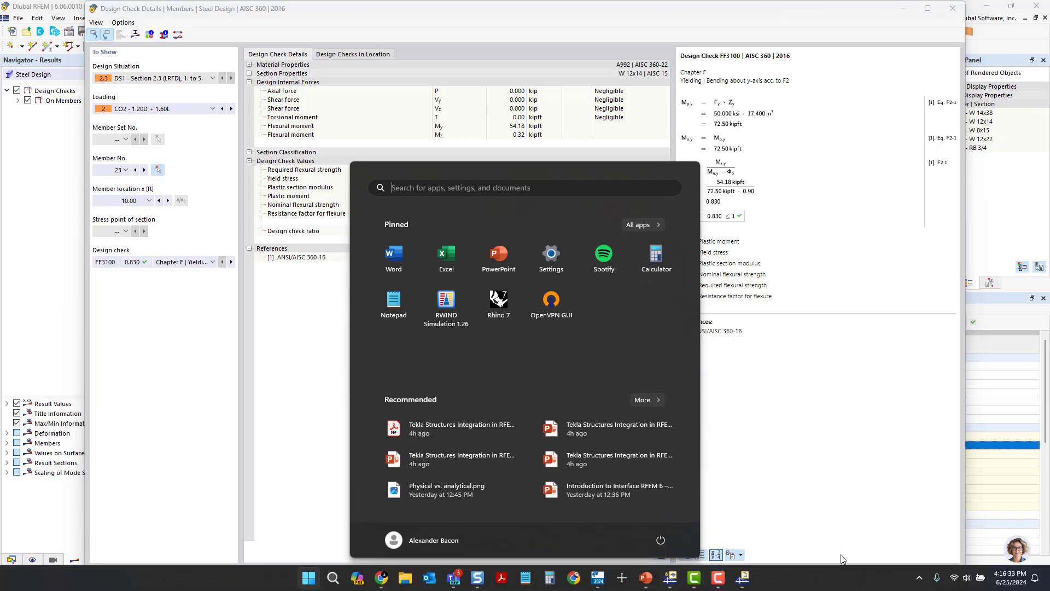
pyautogui.click(745, 582)
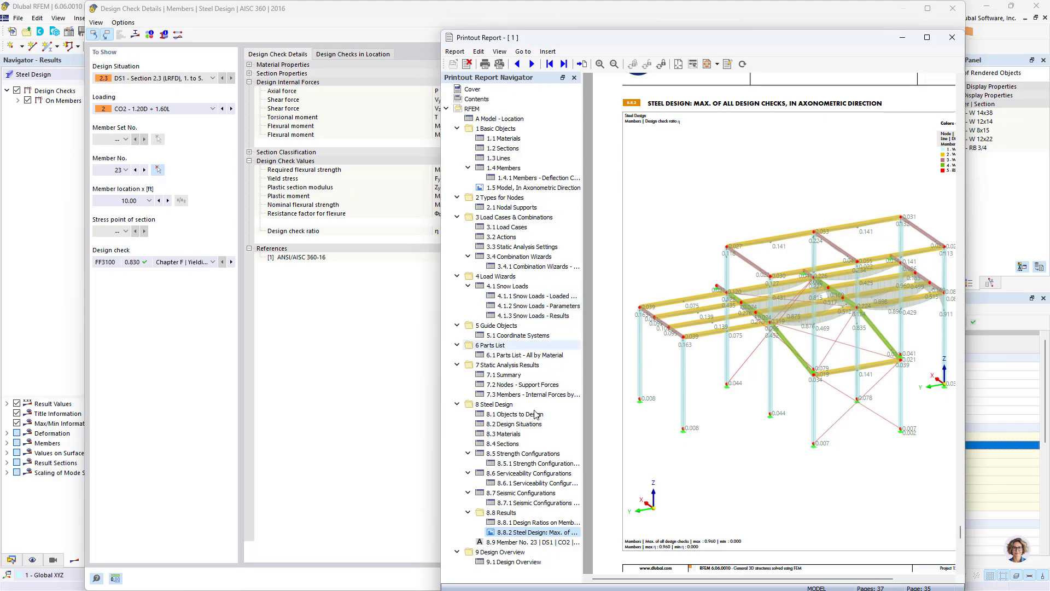
# - Review the new member 23 design check chapter in the printout report
pyautogui.click(523, 541)
pyautogui.scroll(3, 732, 199)
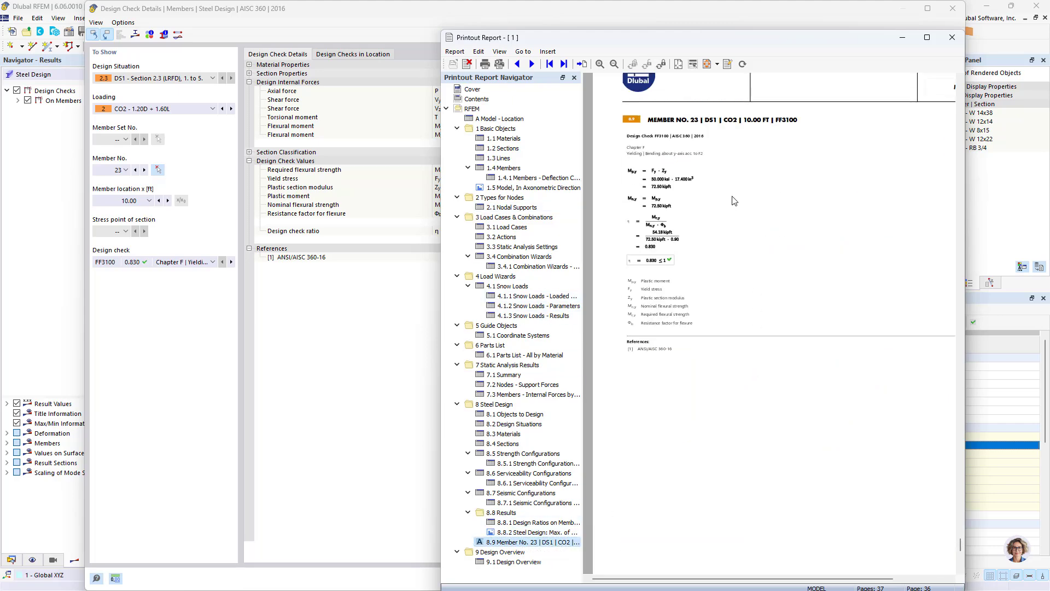
pyautogui.keyDown('ctrl'); pyautogui.scroll(3, 729, 204); pyautogui.keyUp('ctrl')
pyautogui.scroll(-3, 765, 303)
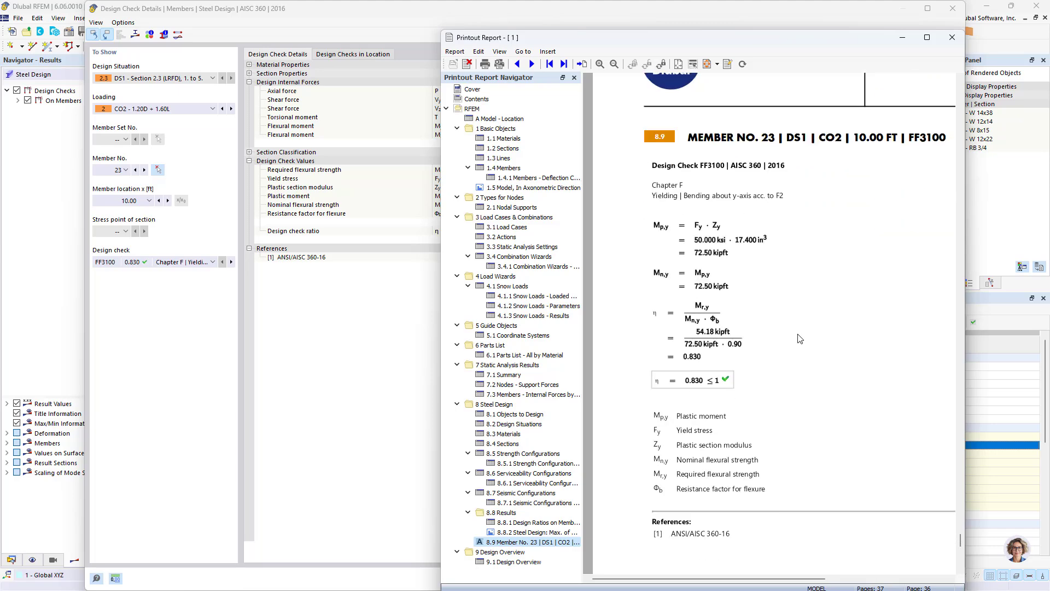
pyautogui.scroll(9, 853, 343)
pyautogui.keyDown('ctrl'); pyautogui.scroll(-2, 826, 317); pyautogui.keyUp('ctrl')
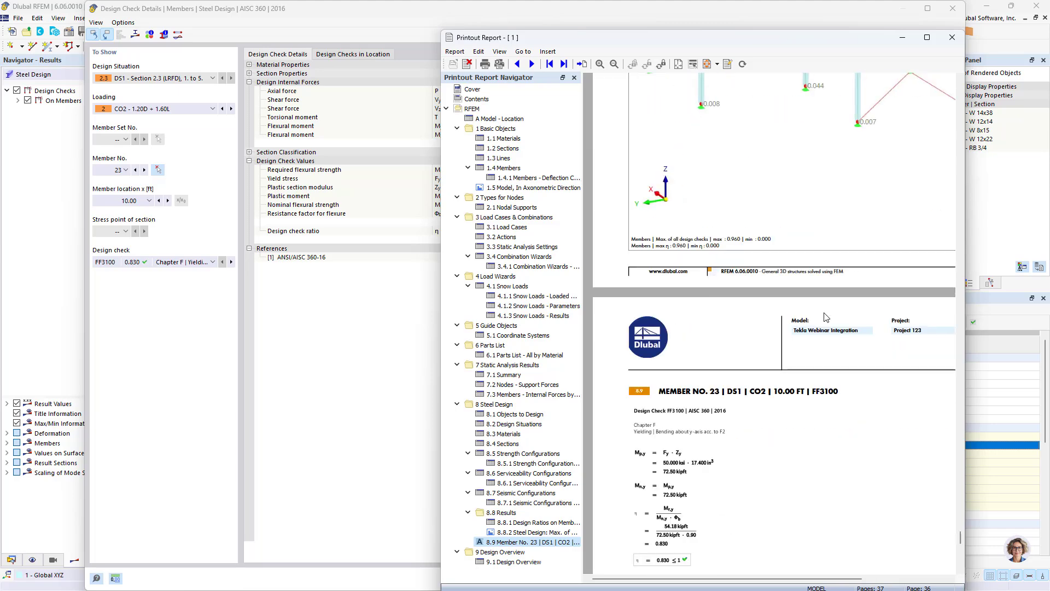
pyautogui.scroll(-1, 762, 234)
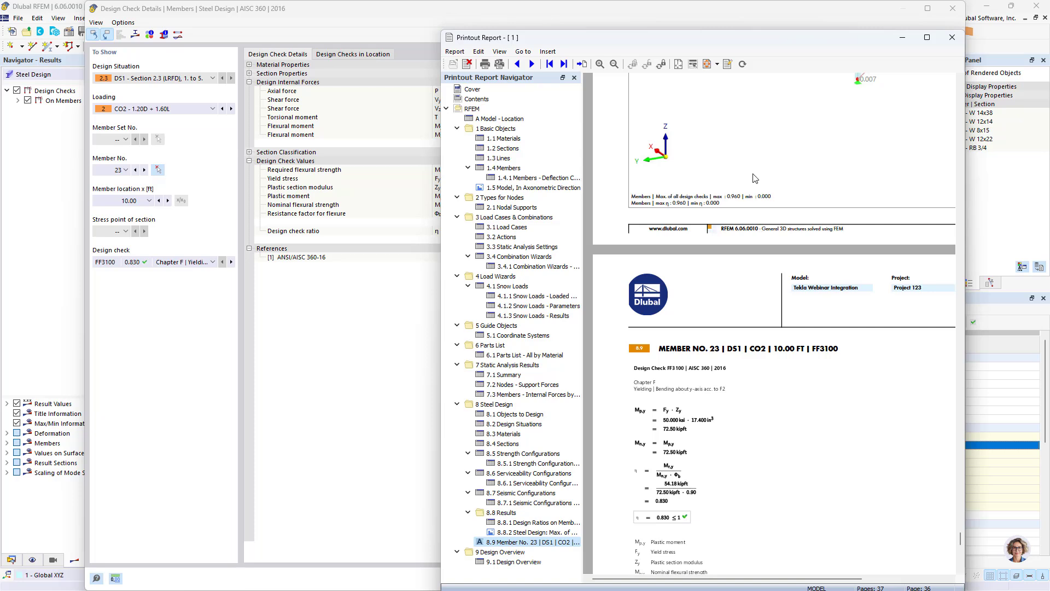
# - Start exporting the printout report to PDF, then minimize the report window
pyautogui.moveTo(555, 37); pyautogui.dragTo(498, 23)
pyautogui.click(396, 37)
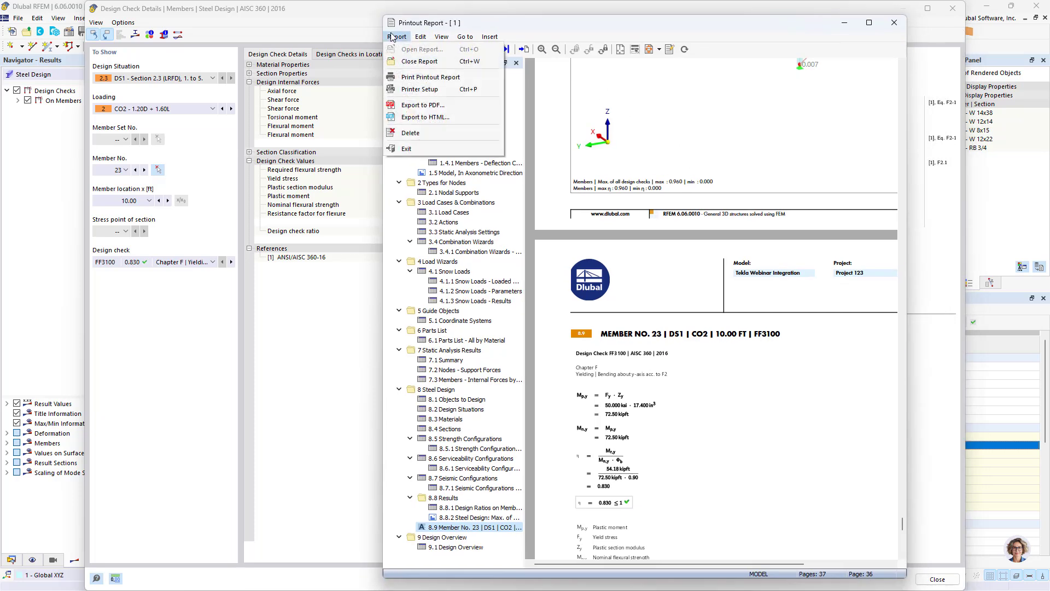
pyautogui.click(443, 104)
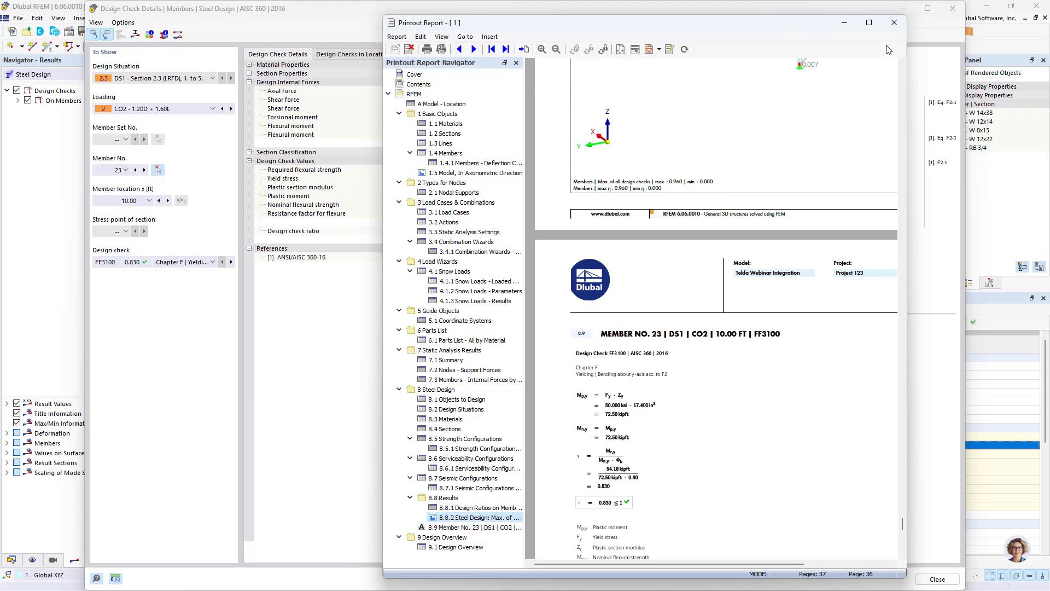
pyautogui.click(891, 25)
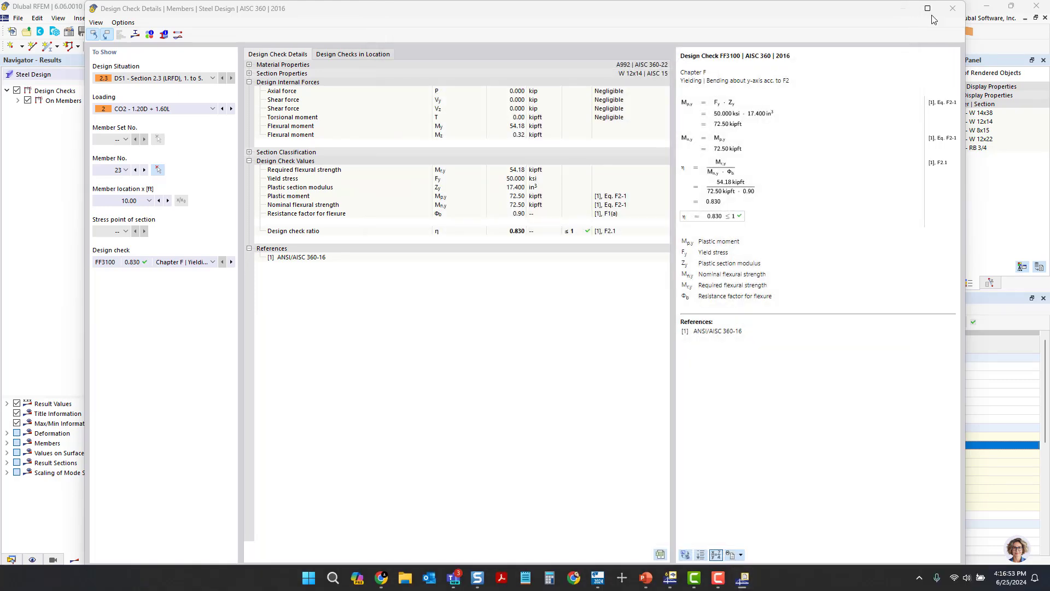
# - Close the design check details window and reopen printout report 1 from the Data navigator's Printout Reports
pyautogui.click(952, 9)
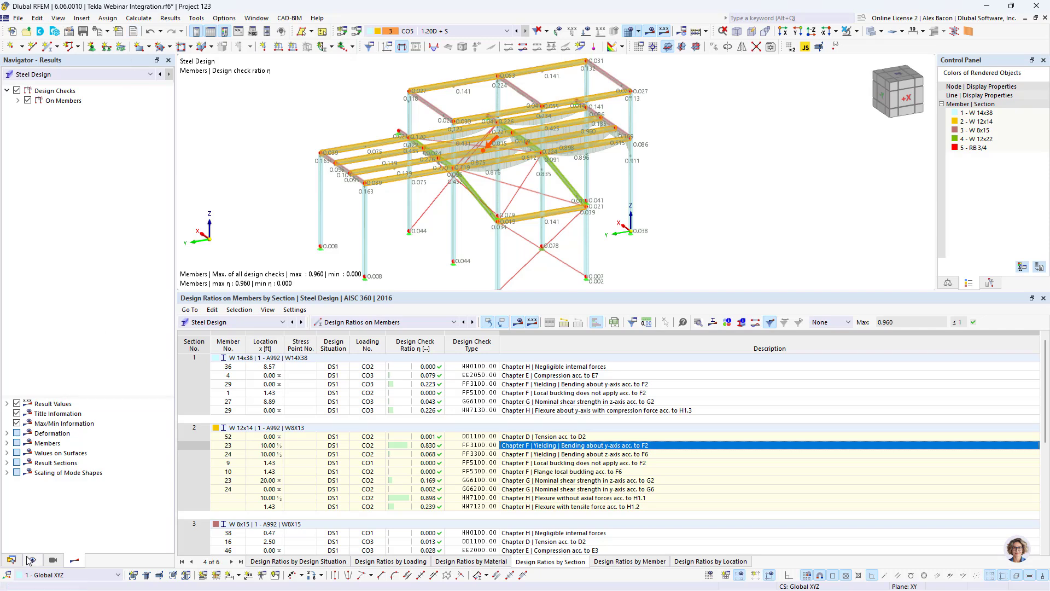
pyautogui.click(11, 560)
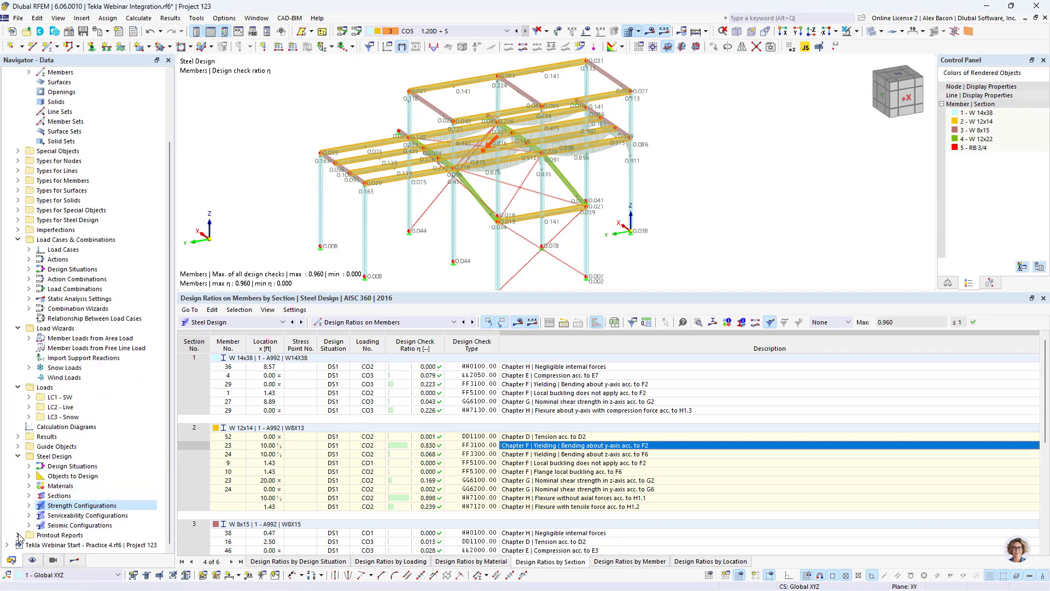
pyautogui.click(48, 534)
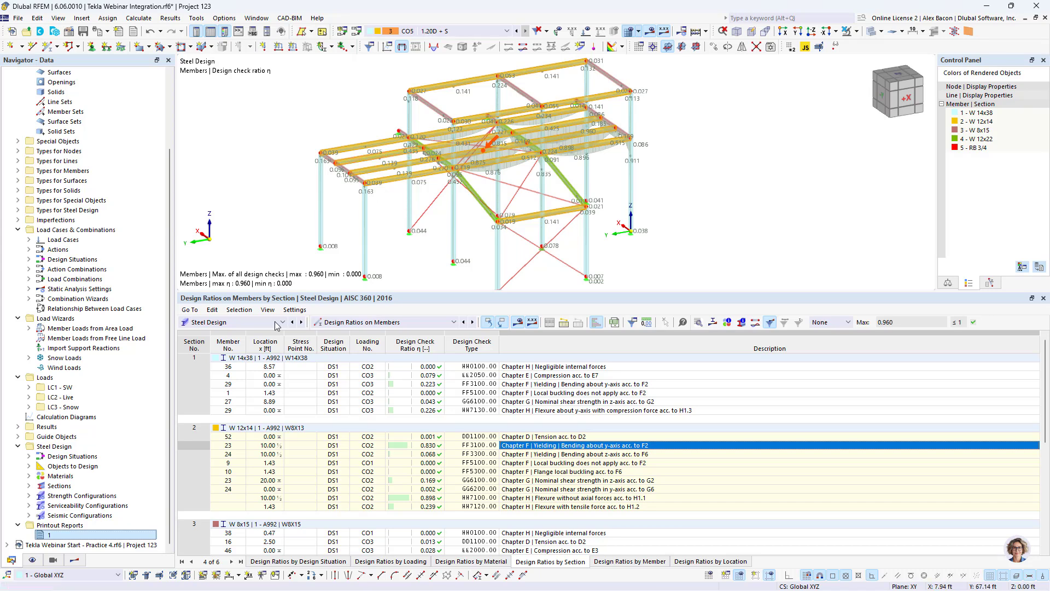
pyautogui.doubleClick(110, 535)
pyautogui.click(486, 114)
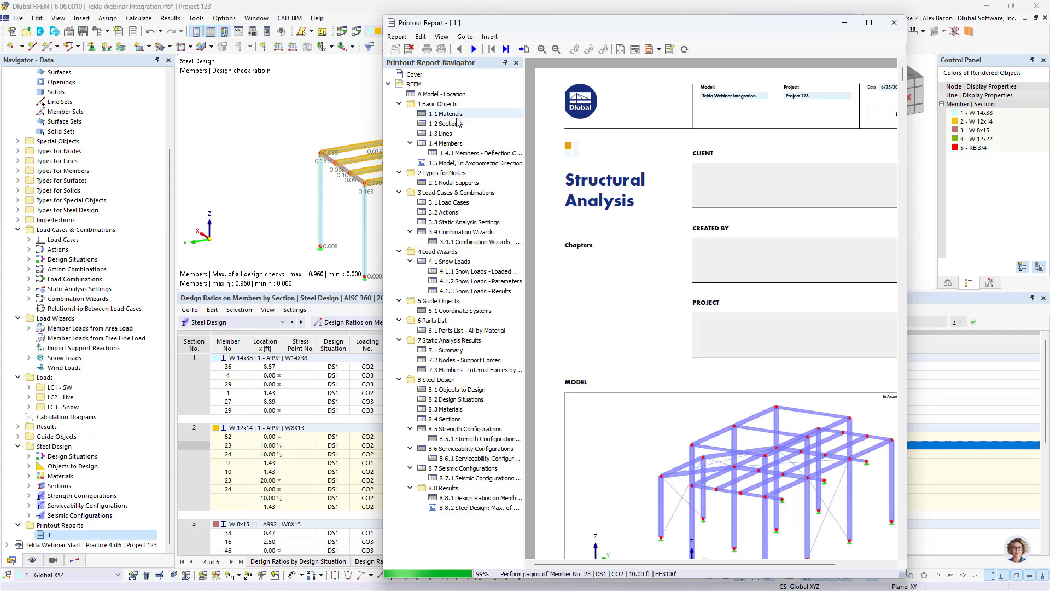
# - Open the Printout Report Manager, review the selected report items, and save and show the report
pyautogui.click(670, 49)
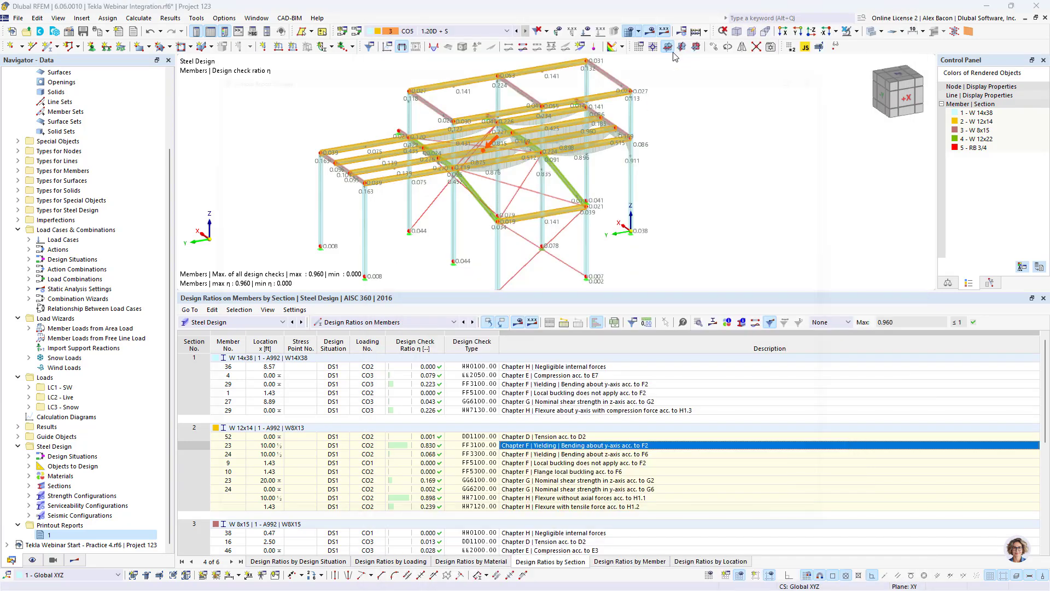
pyautogui.scroll(-8, 401, 203)
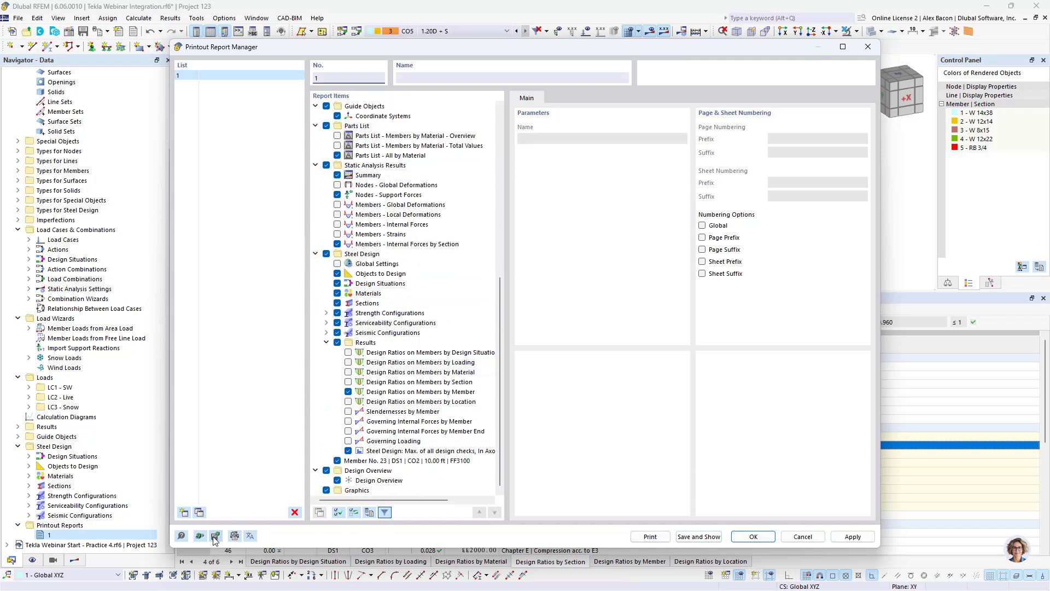
pyautogui.click(698, 537)
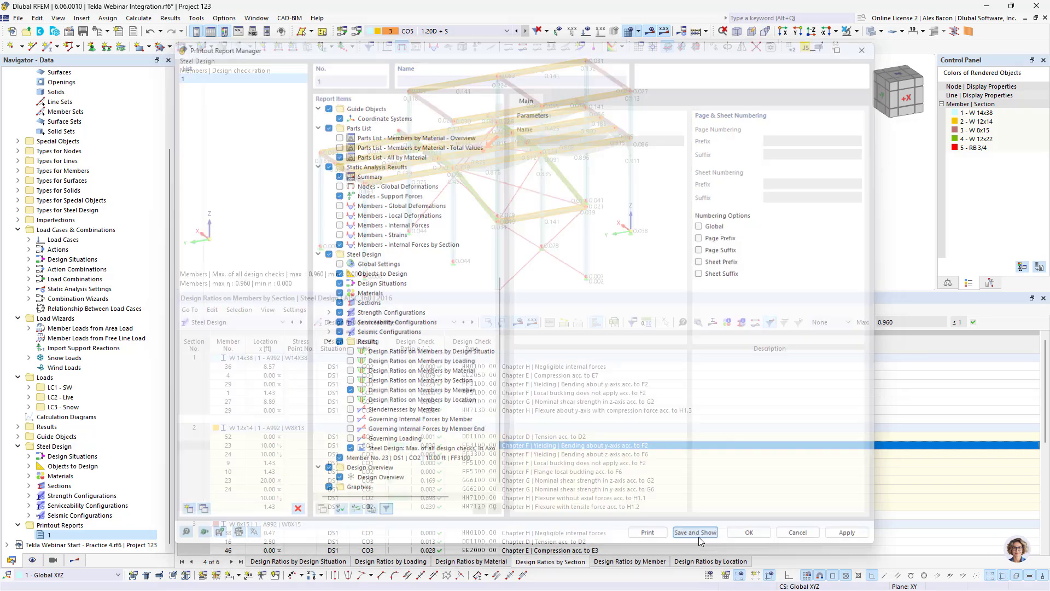
# - Jump to the Load Cases chapter of the printout report, then close the report window
pyautogui.click(469, 214)
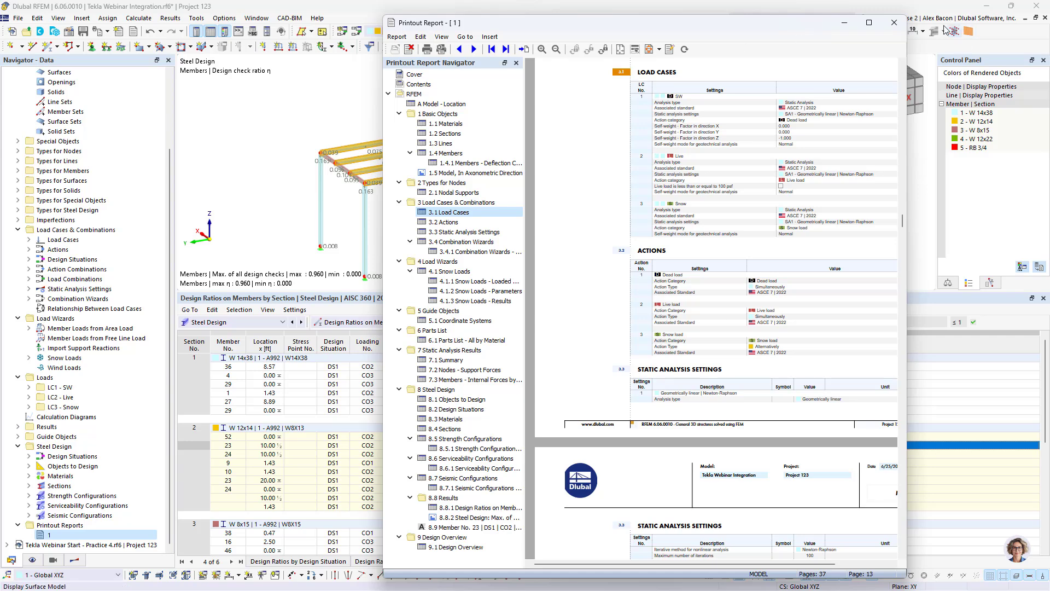
pyautogui.click(894, 22)
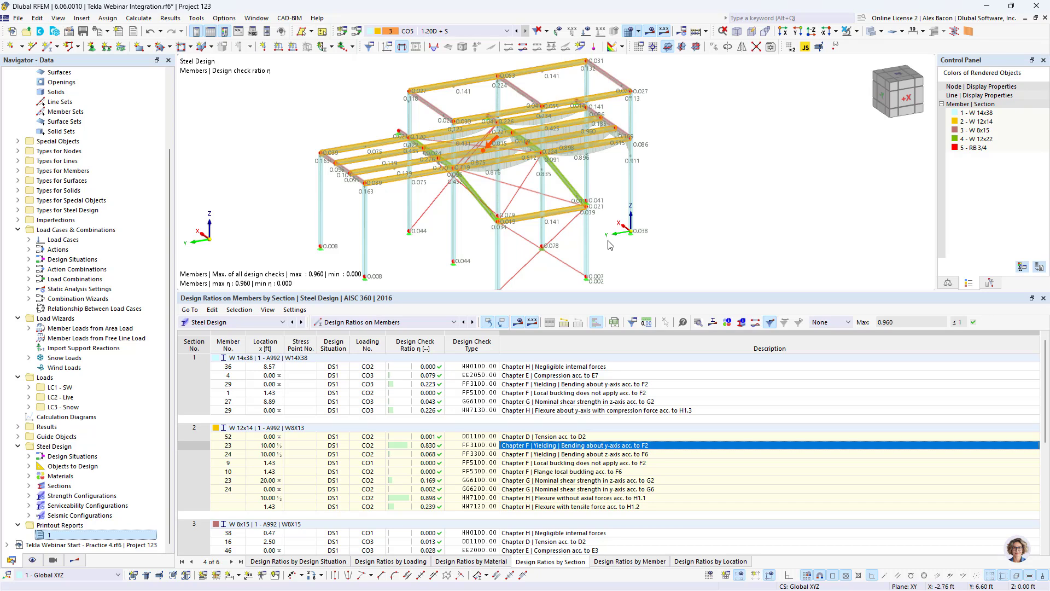
# - Switch to PowerPoint and start the slide show from slide 14, Future Development
pyautogui.press('super')
pyautogui.click(645, 584)
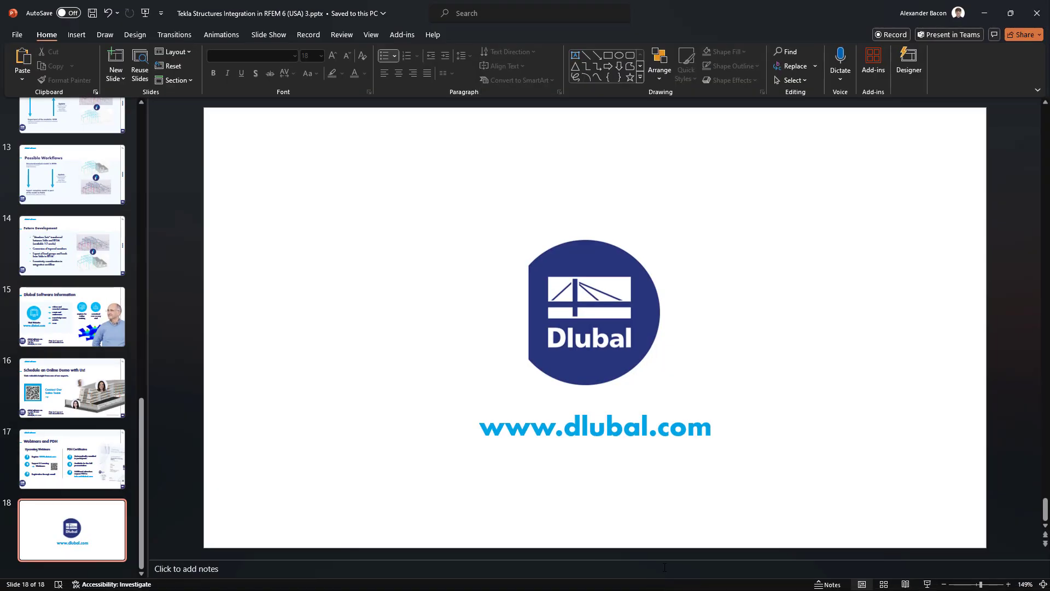
pyautogui.scroll(2, 82, 328)
pyautogui.click(86, 339)
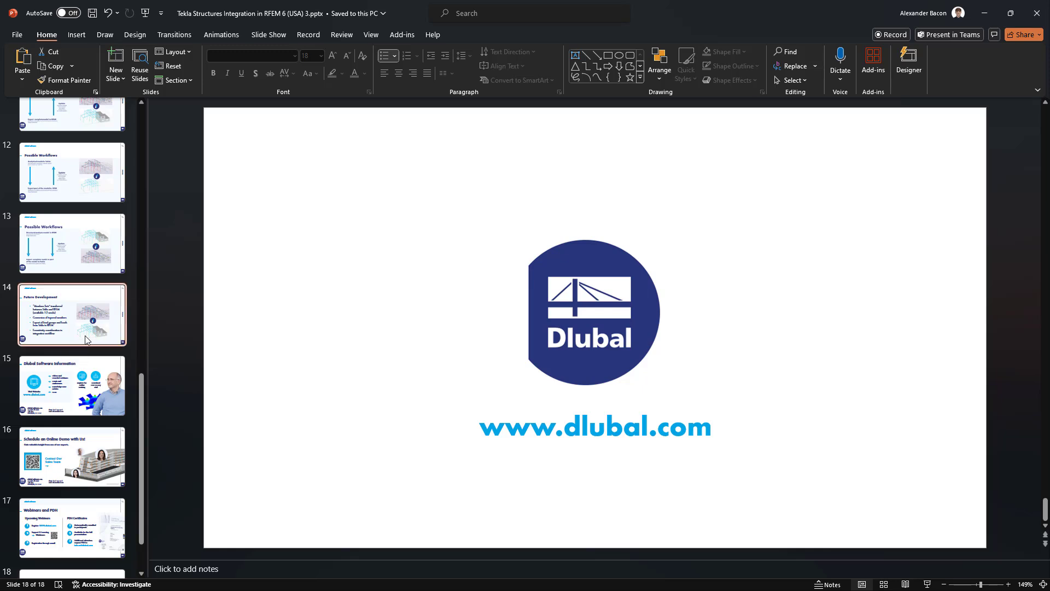
pyautogui.click(927, 584)
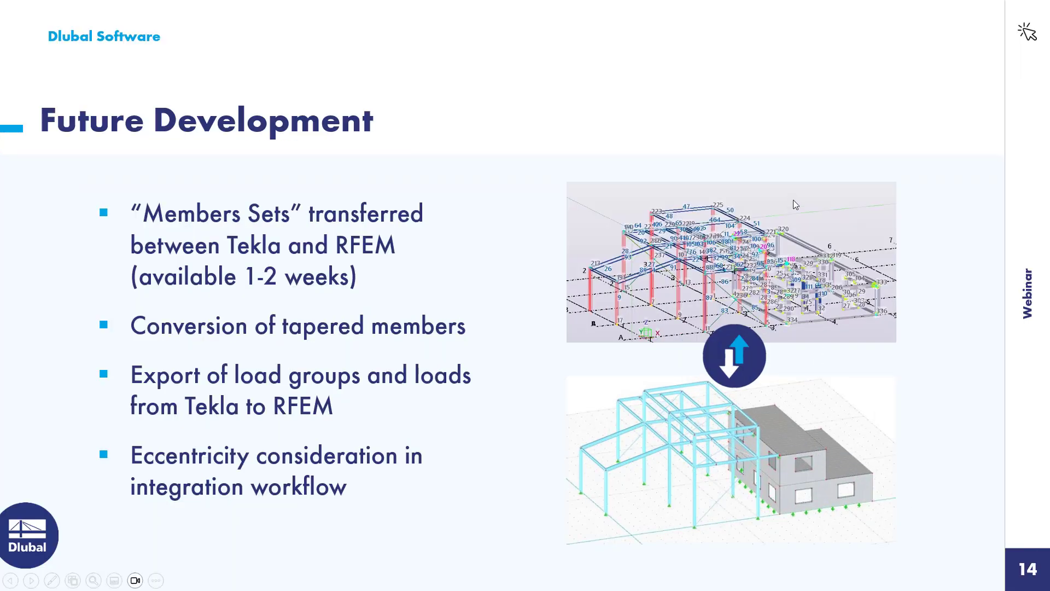